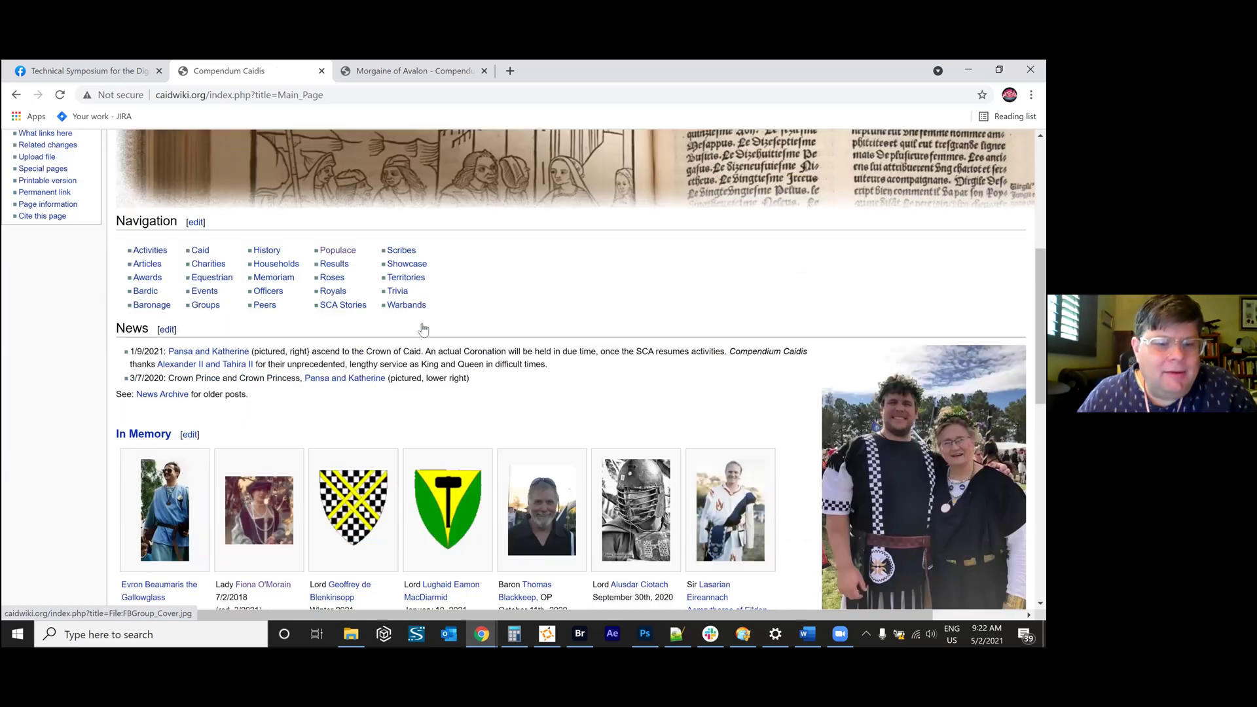
# Look through the wiki's Main Page, including the navigation links, news, memorials, new user guidance and notices.
pyautogui.scroll(-1, 421, 327)
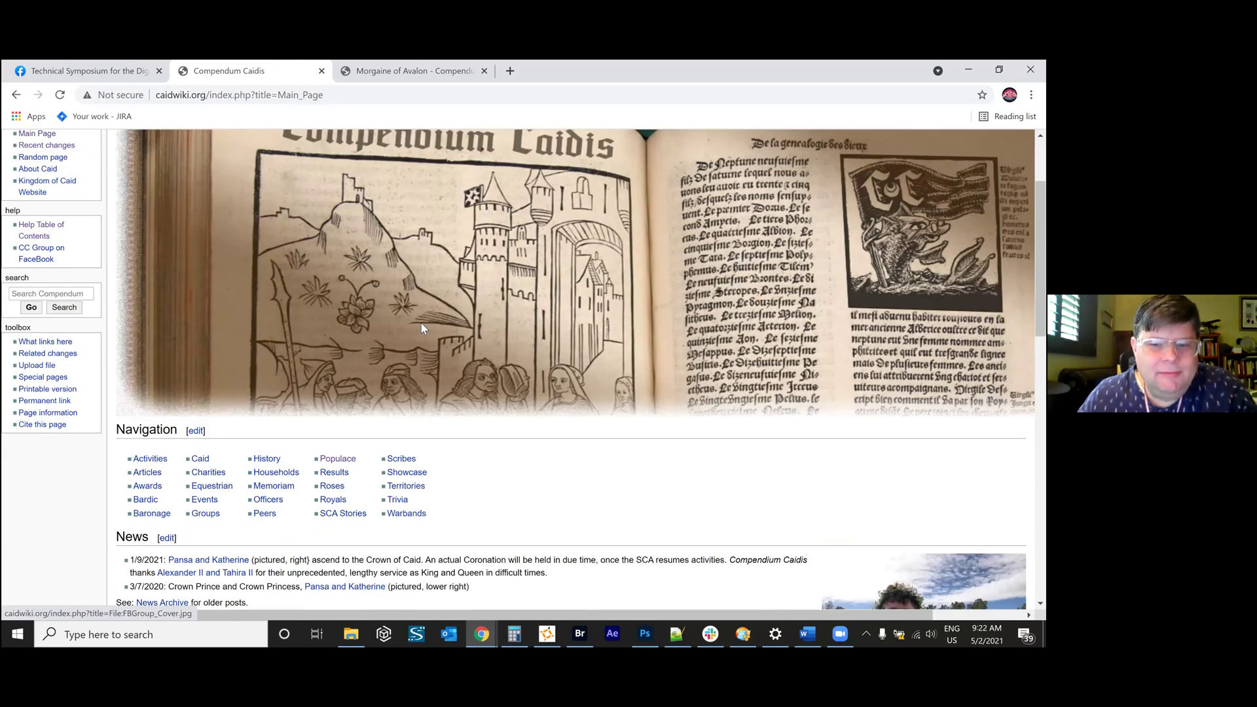
pyautogui.scroll(-4, 421, 327)
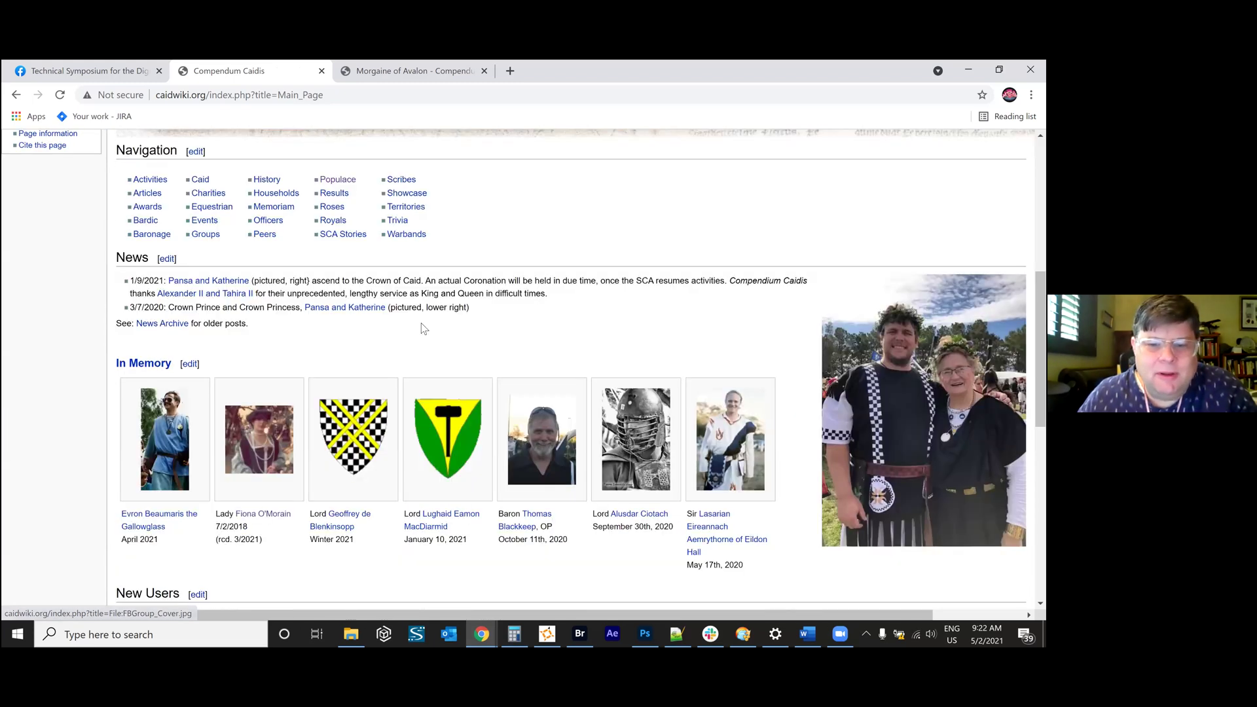
pyautogui.scroll(-6, 422, 329)
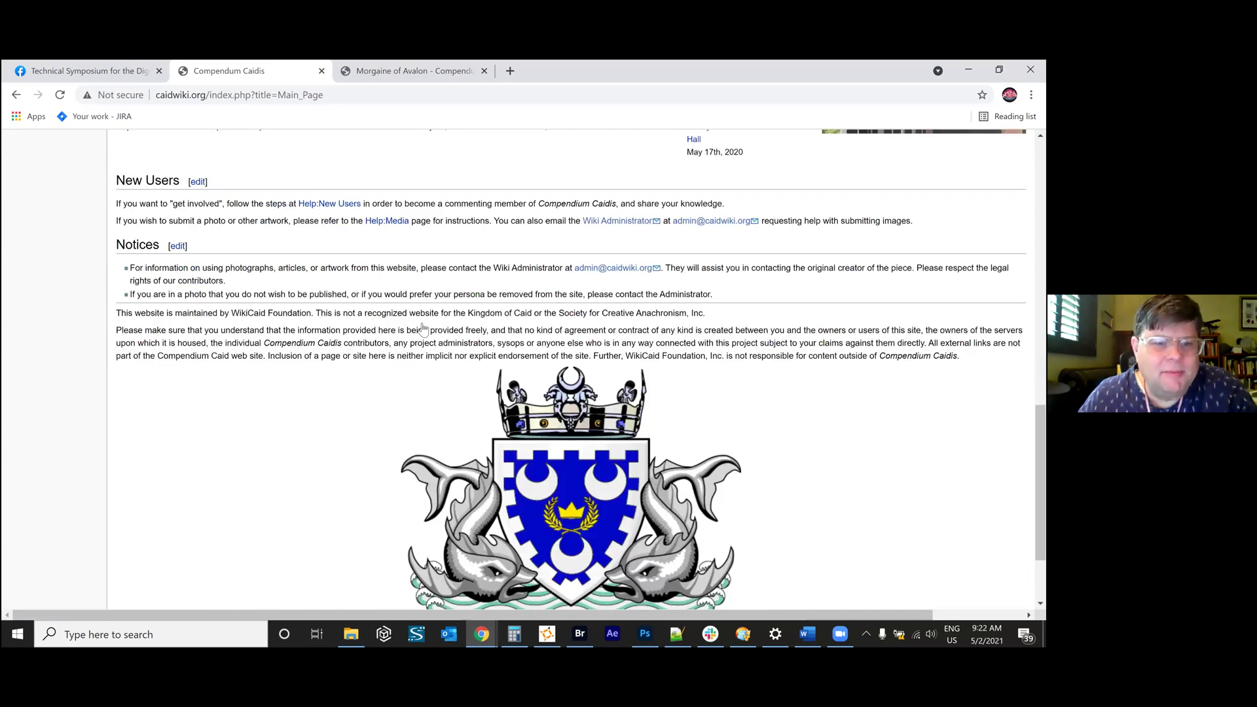
pyautogui.scroll(8, 422, 328)
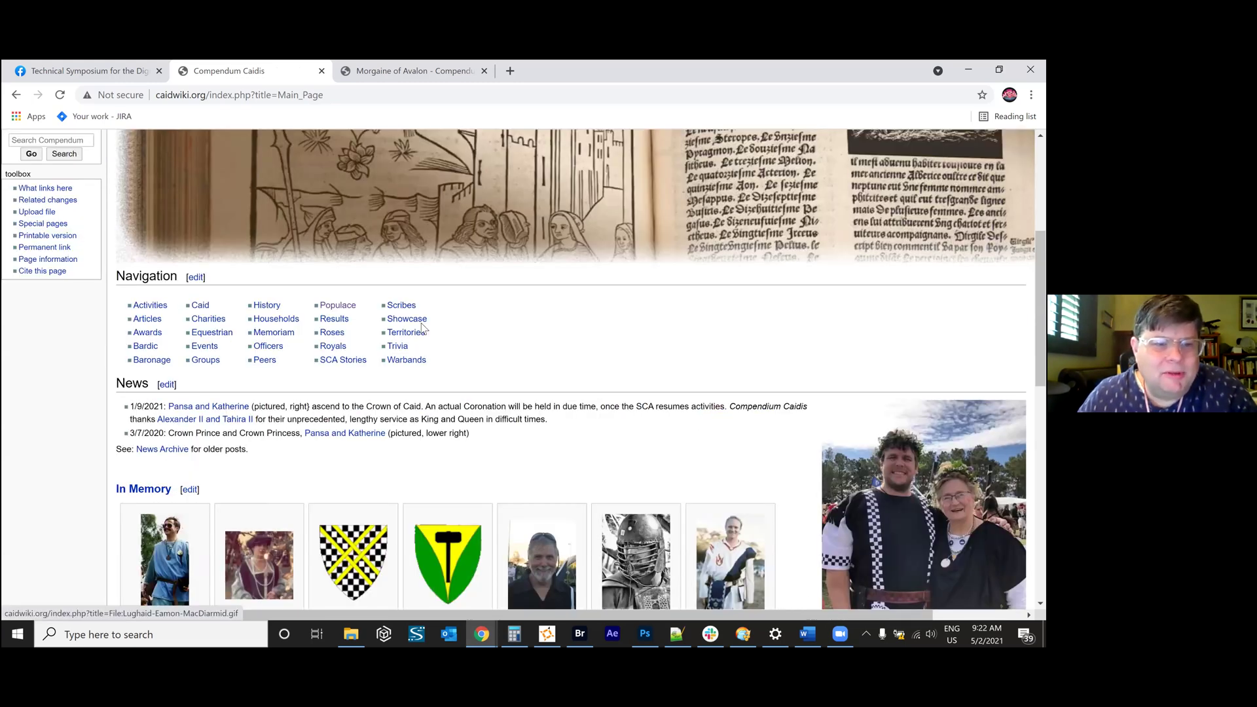
pyautogui.scroll(-6, 422, 328)
pyautogui.scroll(-1, 422, 327)
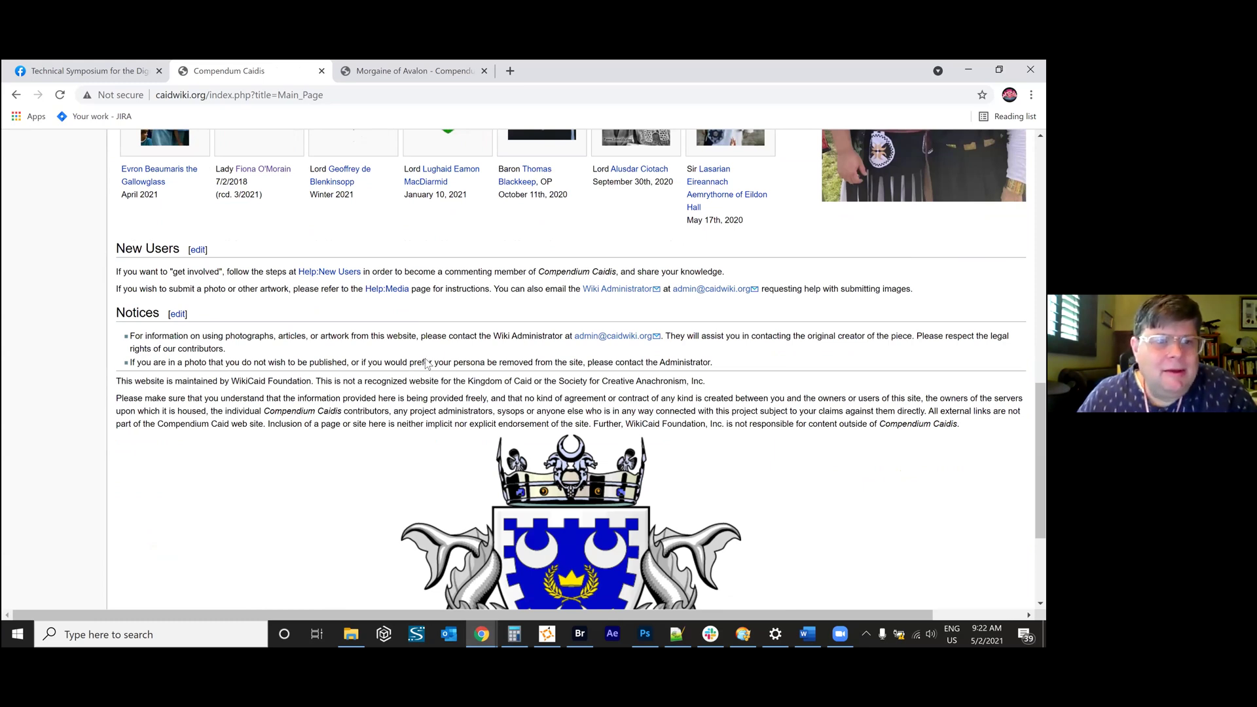
pyautogui.scroll(1, 99, 349)
pyautogui.scroll(15, 90, 316)
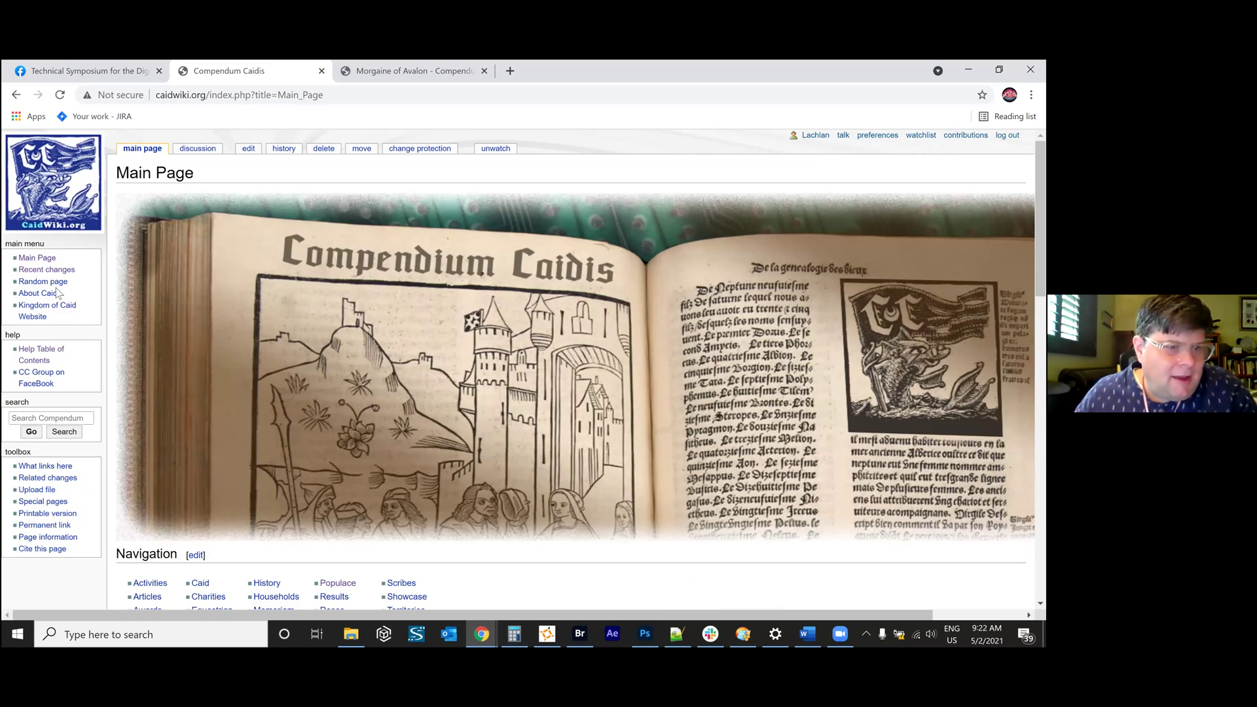
# Open the Help:Templates page from the help table of contents and look over its lists of page, bottom and admin templates.
pyautogui.click(59, 354)
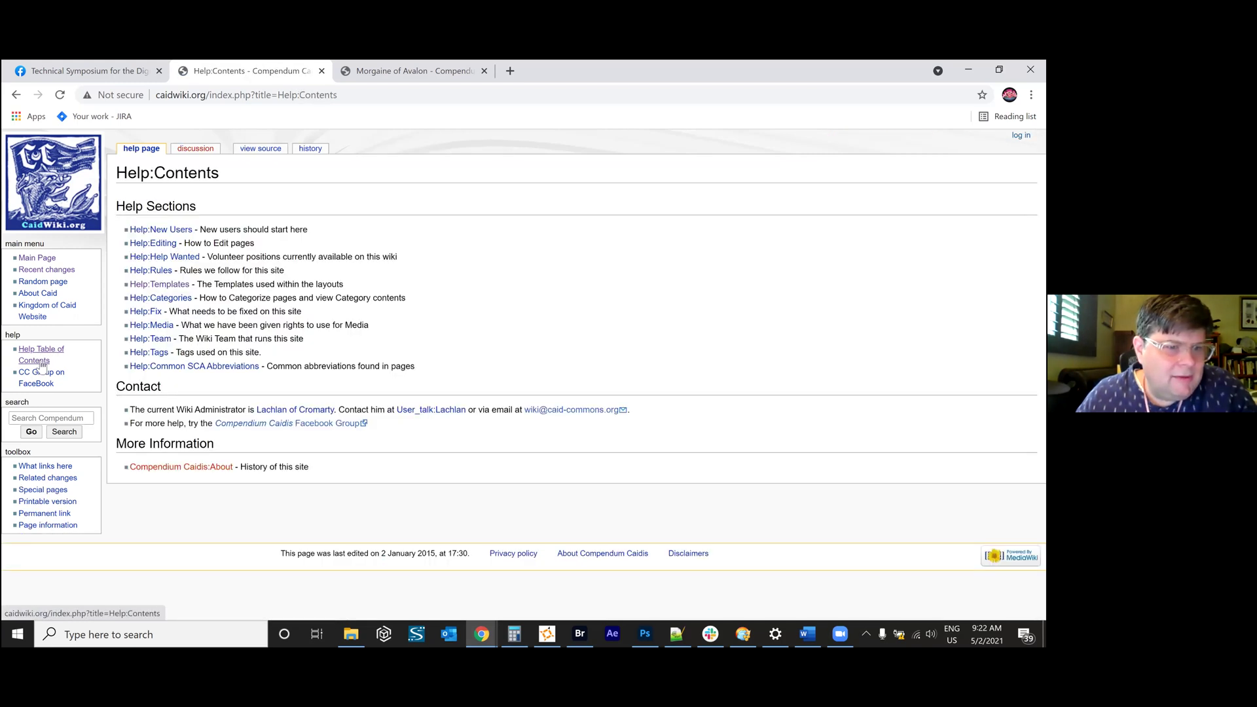
pyautogui.click(152, 285)
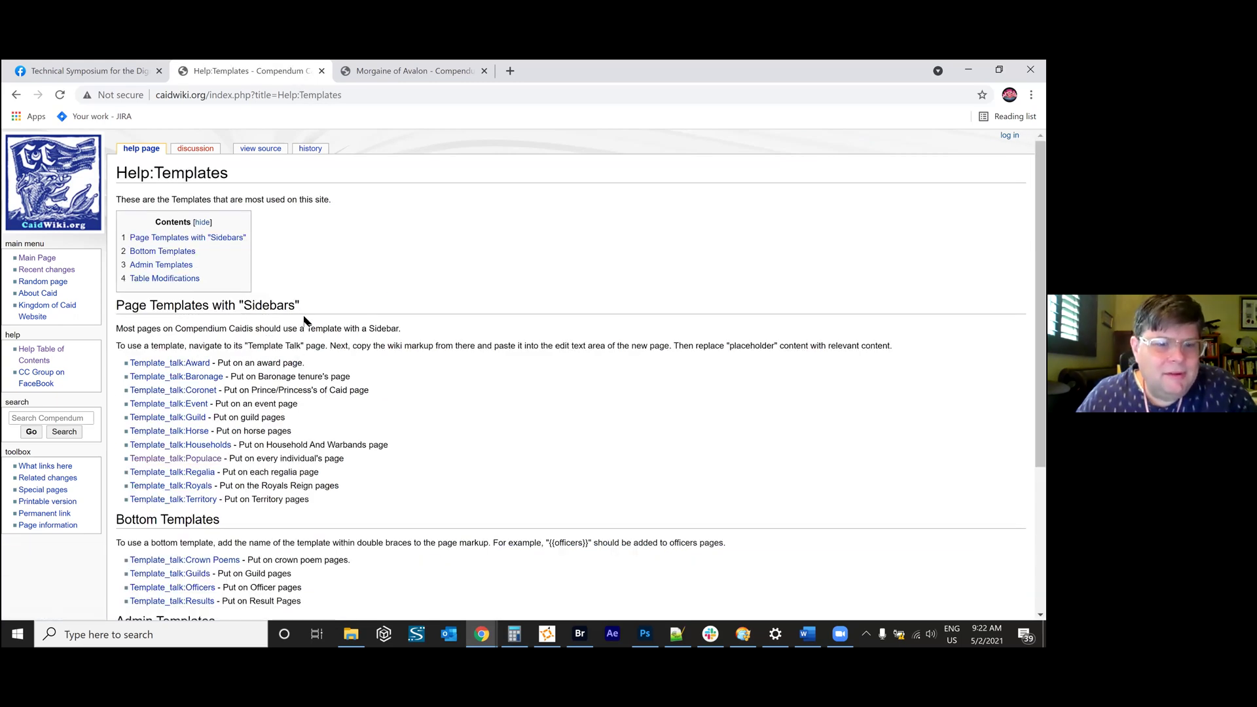
pyautogui.scroll(-1, 298, 381)
pyautogui.scroll(-2, 298, 380)
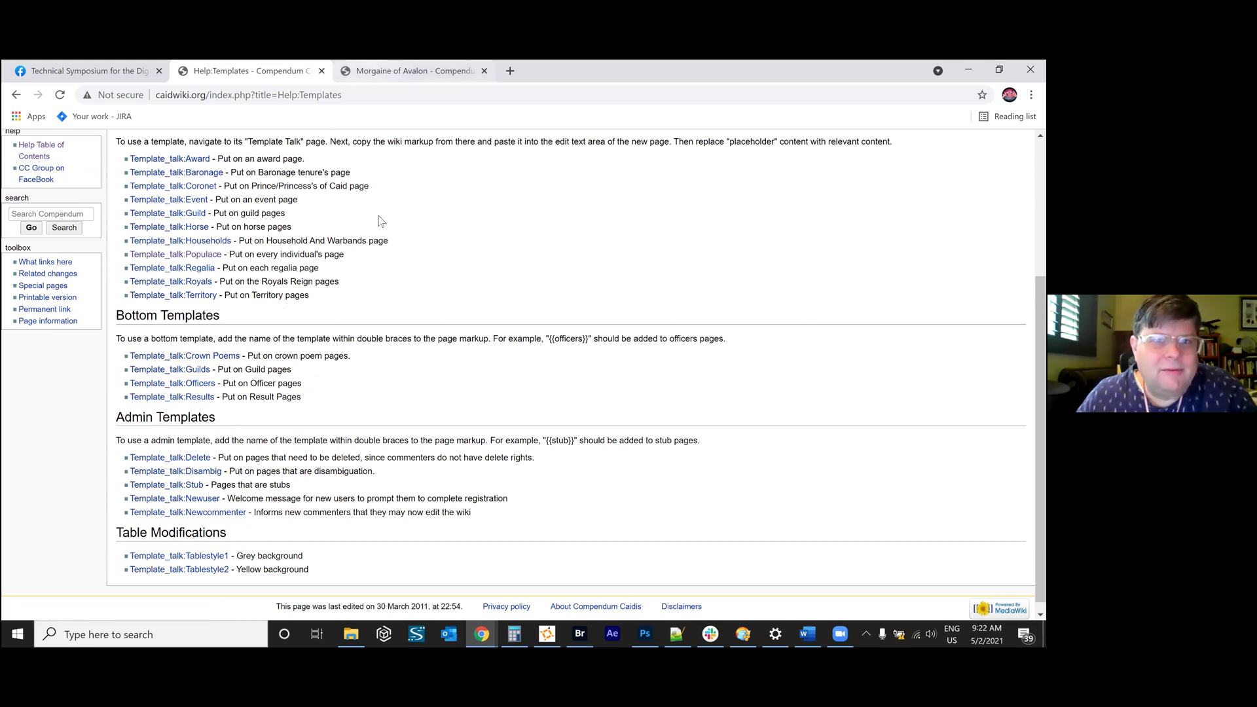
# Examine the Morgaine of Avalon page as an example of a populace article with a sidebar and photo gallery.
pyautogui.hotkey('ctrl', 'Tab')
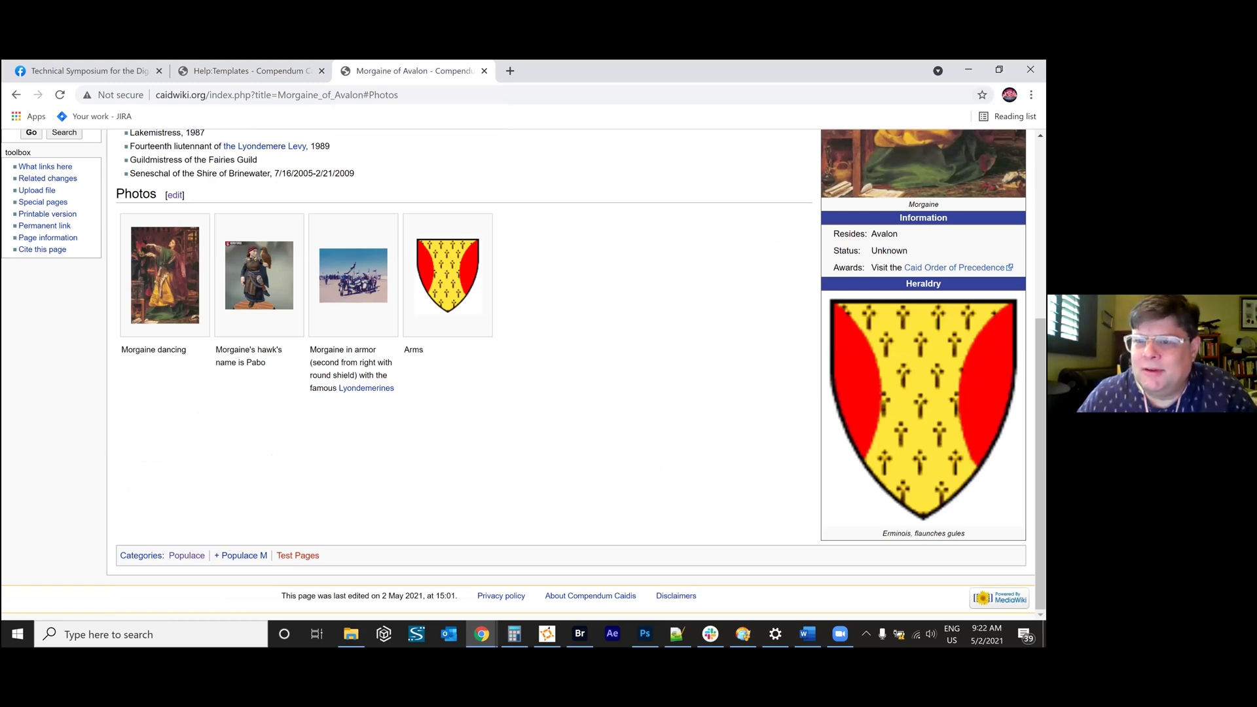
pyautogui.scroll(5, 553, 342)
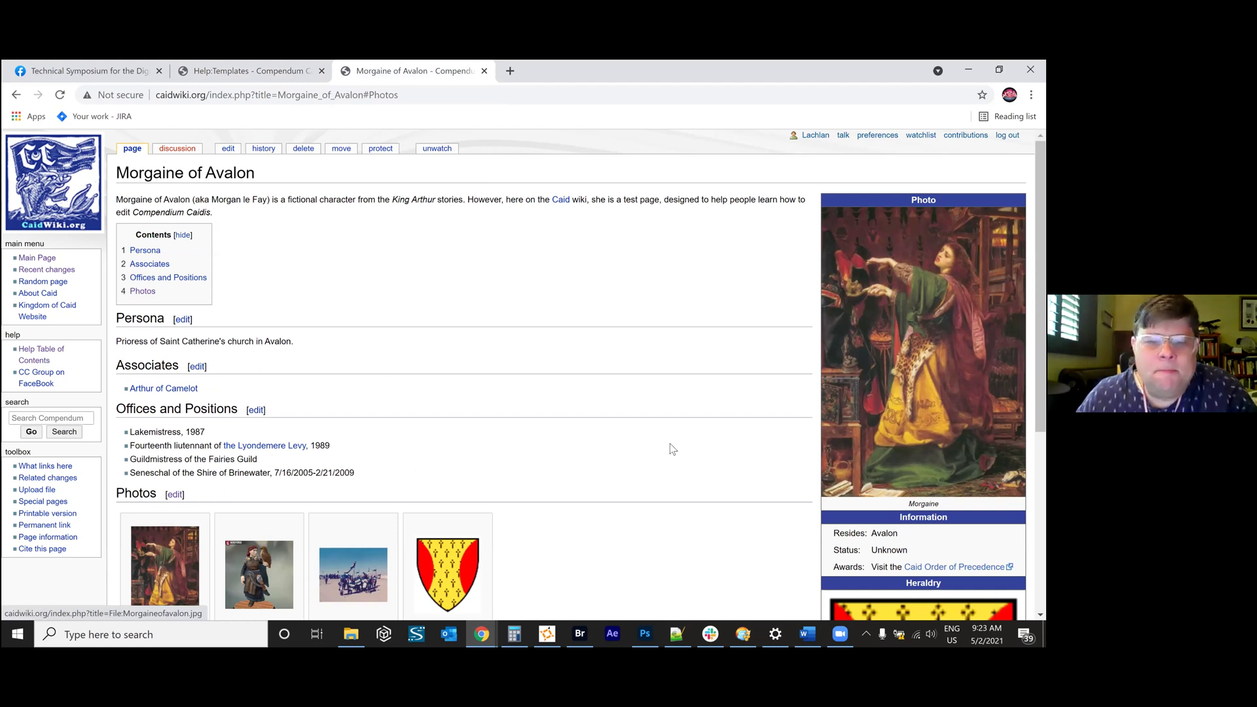
pyautogui.scroll(-2, 306, 233)
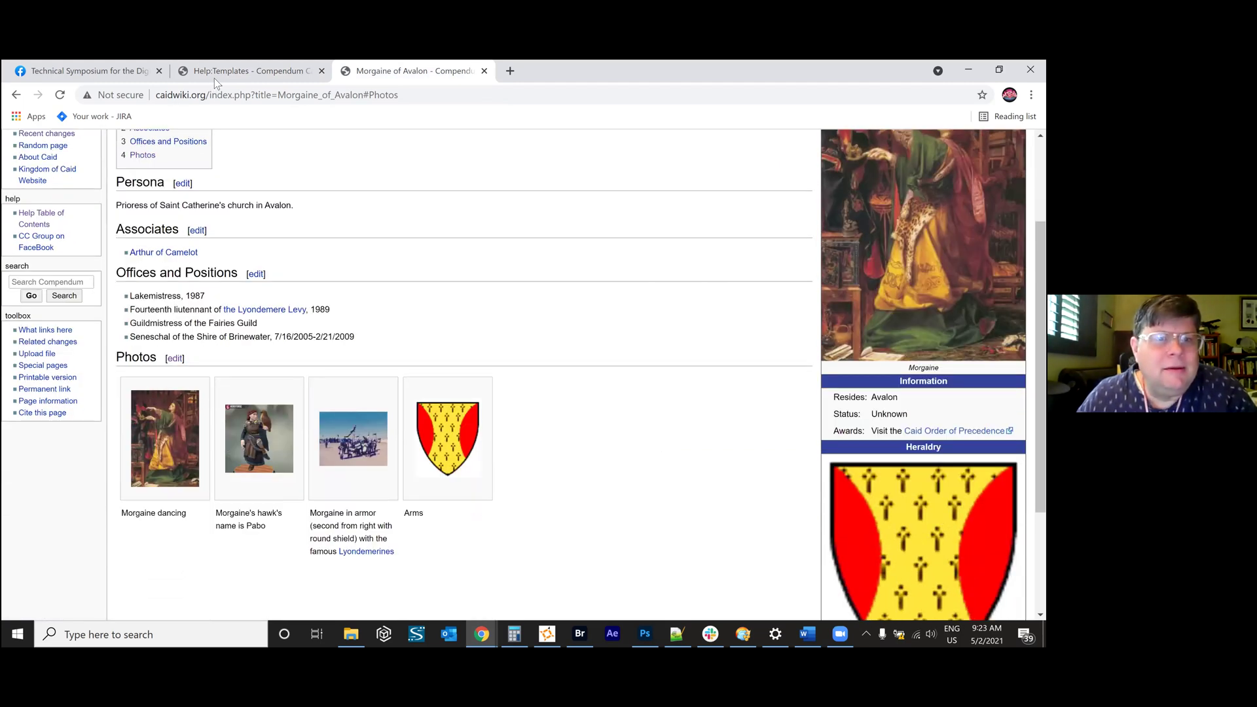
# Open Template_talk:Populace from the templates help page and select the whole Quick Template Markup including its category line.
pyautogui.hotkey('ctrl', 'shift', 'Tab')
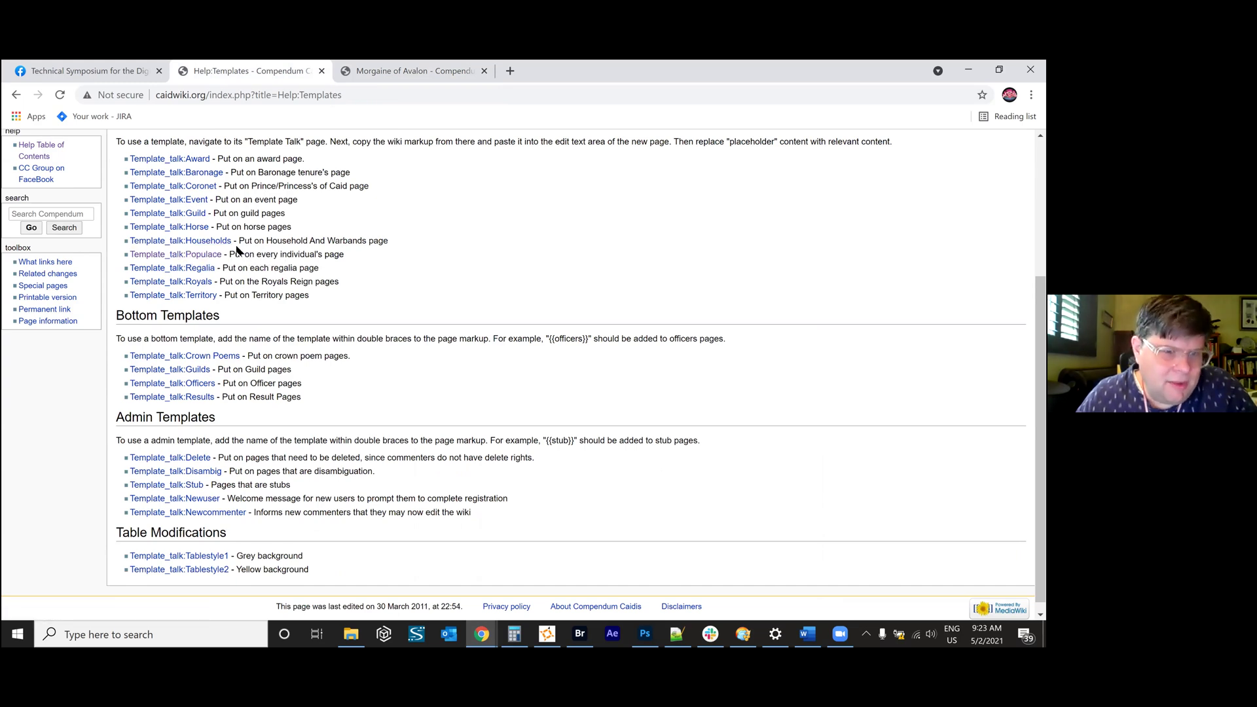
pyautogui.click(191, 256)
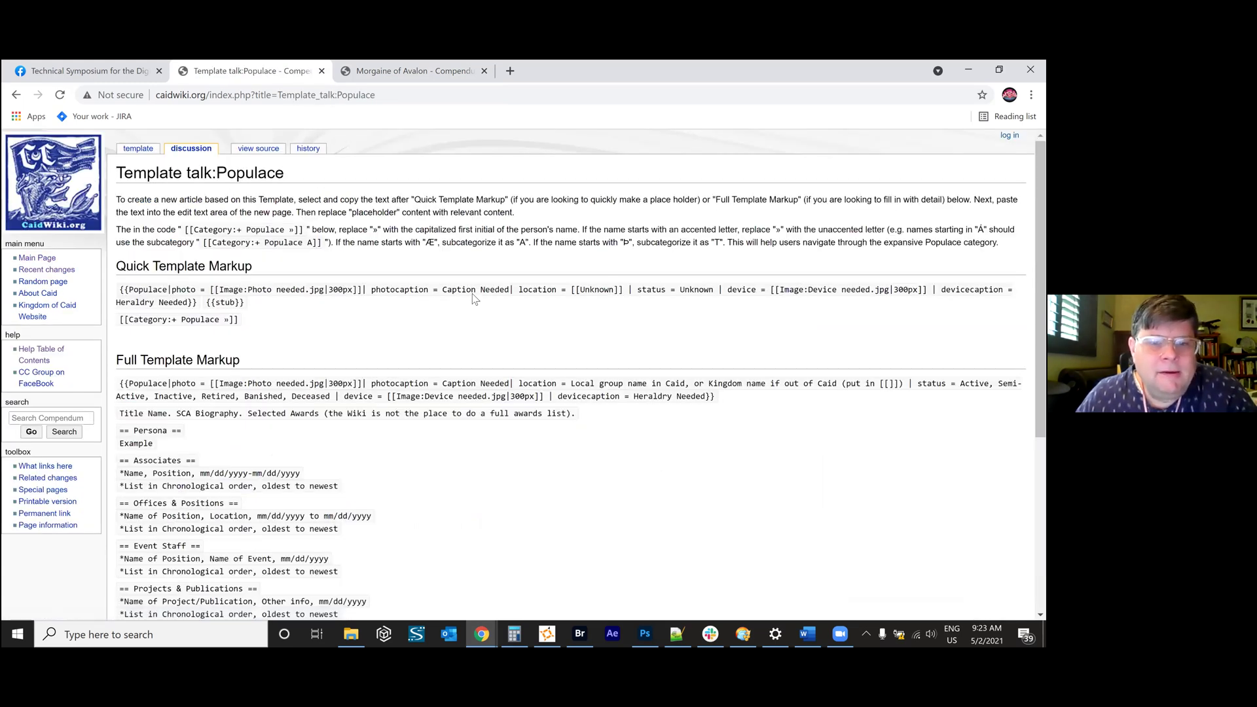
pyautogui.scroll(-1, 471, 298)
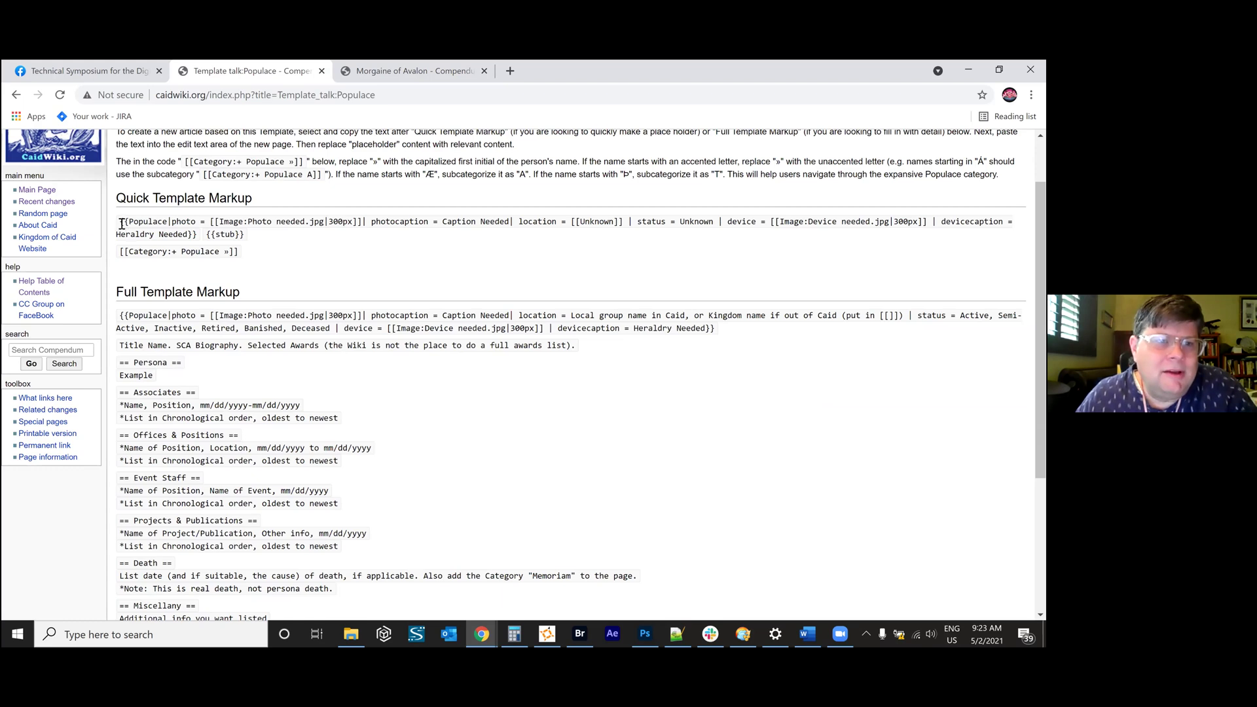
pyautogui.moveTo(122, 223); pyautogui.dragTo(263, 254)
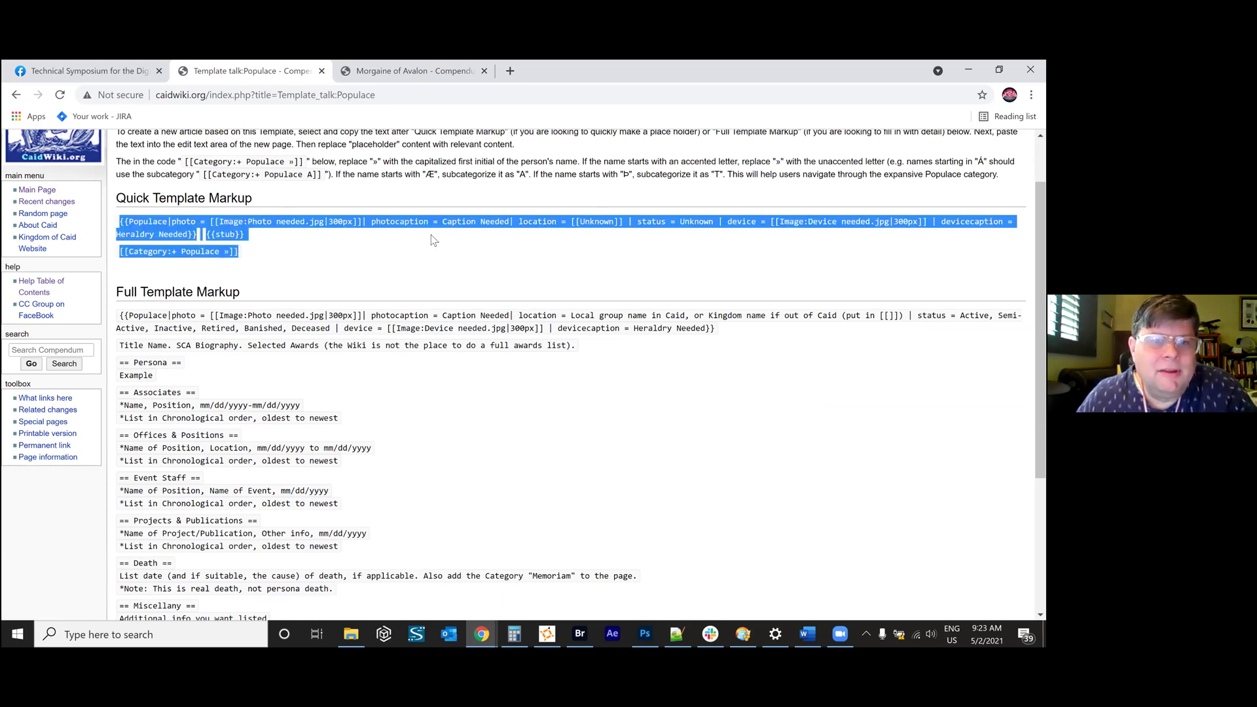
# Check the layout of the Morgaine of Avalon page and return to the Populace template instructions.
pyautogui.click(364, 73)
pyautogui.scroll(2, 181, 189)
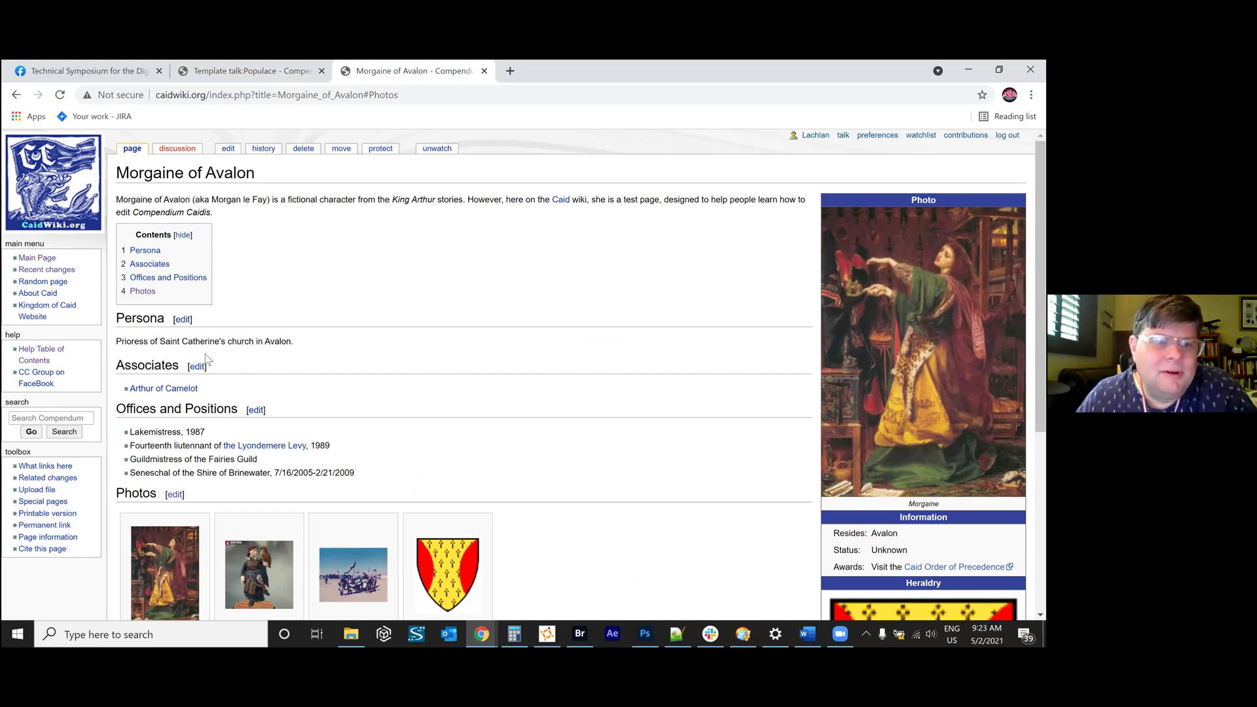
pyautogui.click(275, 77)
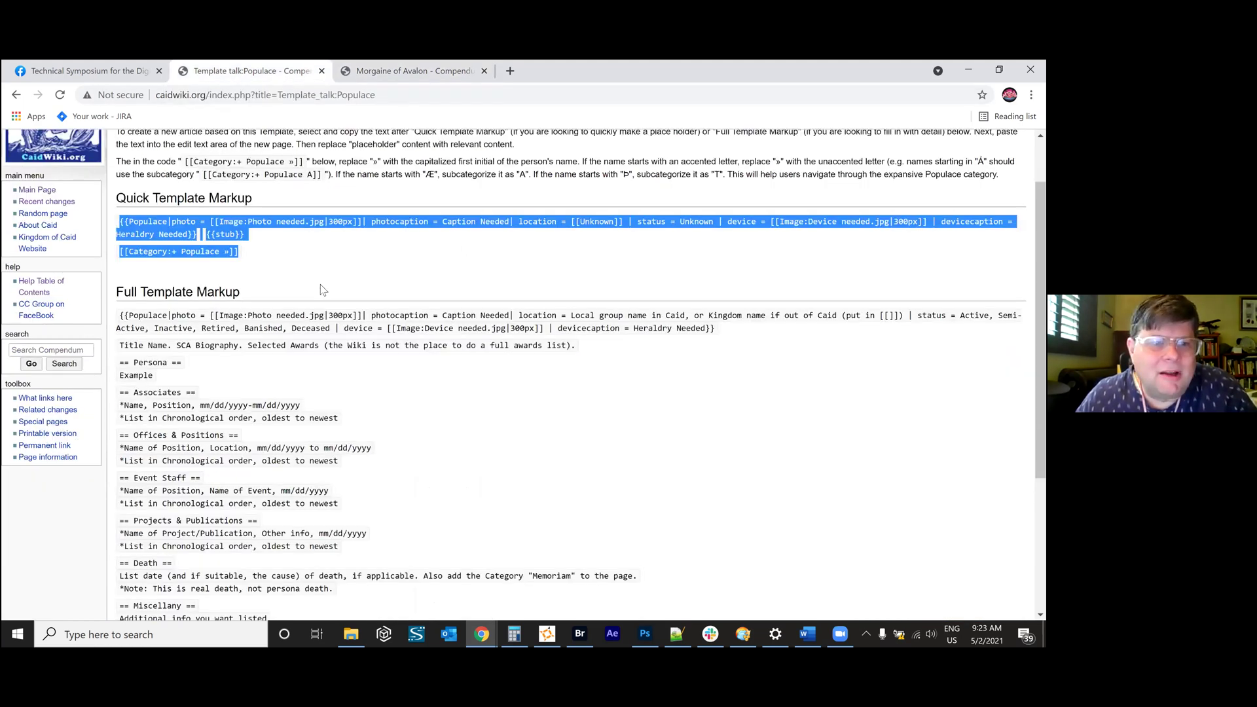
# Select the entire Full Template Markup on the Populace template page, from the opening Populace braces to the category line.
pyautogui.scroll(-3, 344, 340)
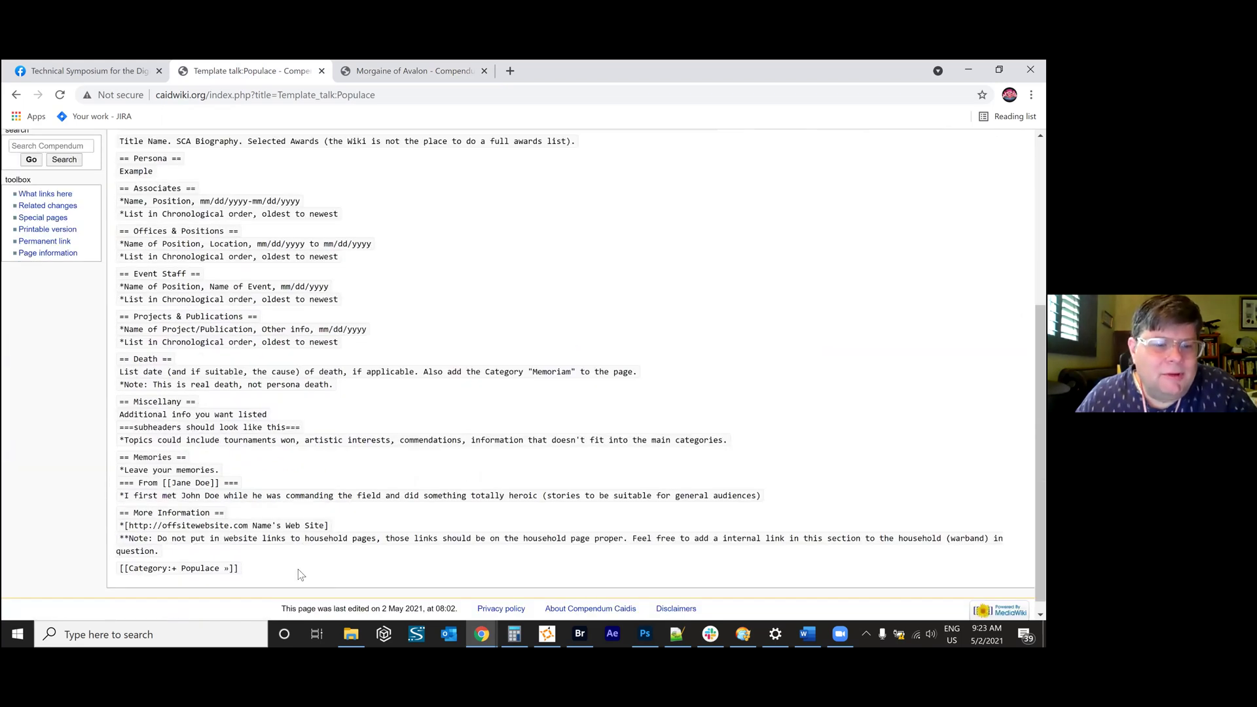
pyautogui.moveTo(241, 570); pyautogui.dragTo(117, 139)
pyautogui.scroll(3, 218, 216)
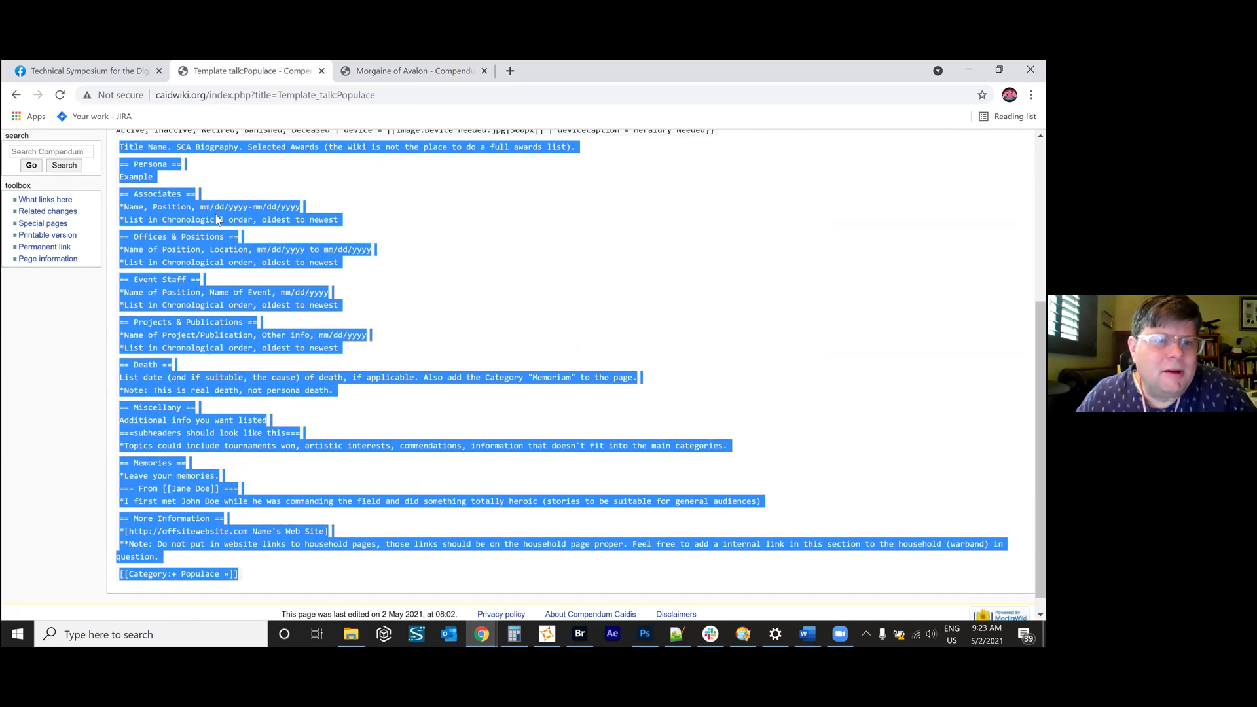
pyautogui.scroll(-2, 118, 245)
pyautogui.scroll(2, 122, 247)
pyautogui.moveTo(118, 246); pyautogui.dragTo(160, 540)
pyautogui.moveTo(95, 216); pyautogui.dragTo(97, 215)
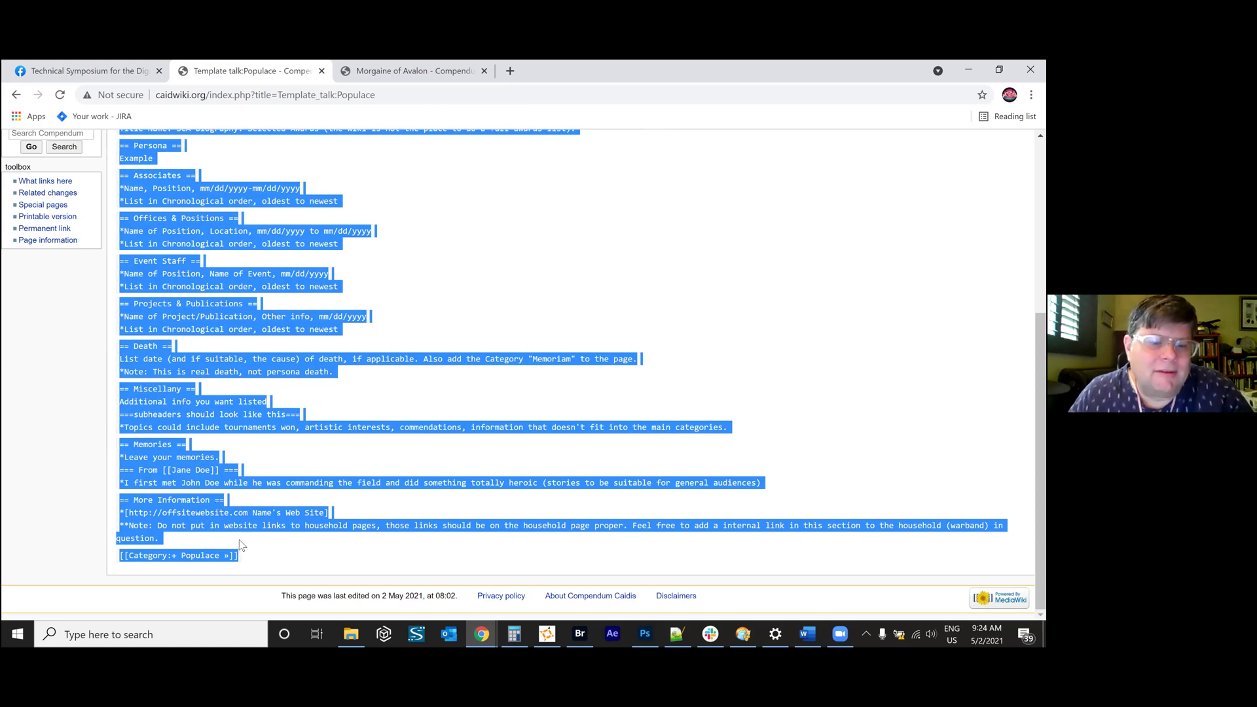
pyautogui.click(261, 565)
pyautogui.moveTo(261, 564); pyautogui.dragTo(102, 380)
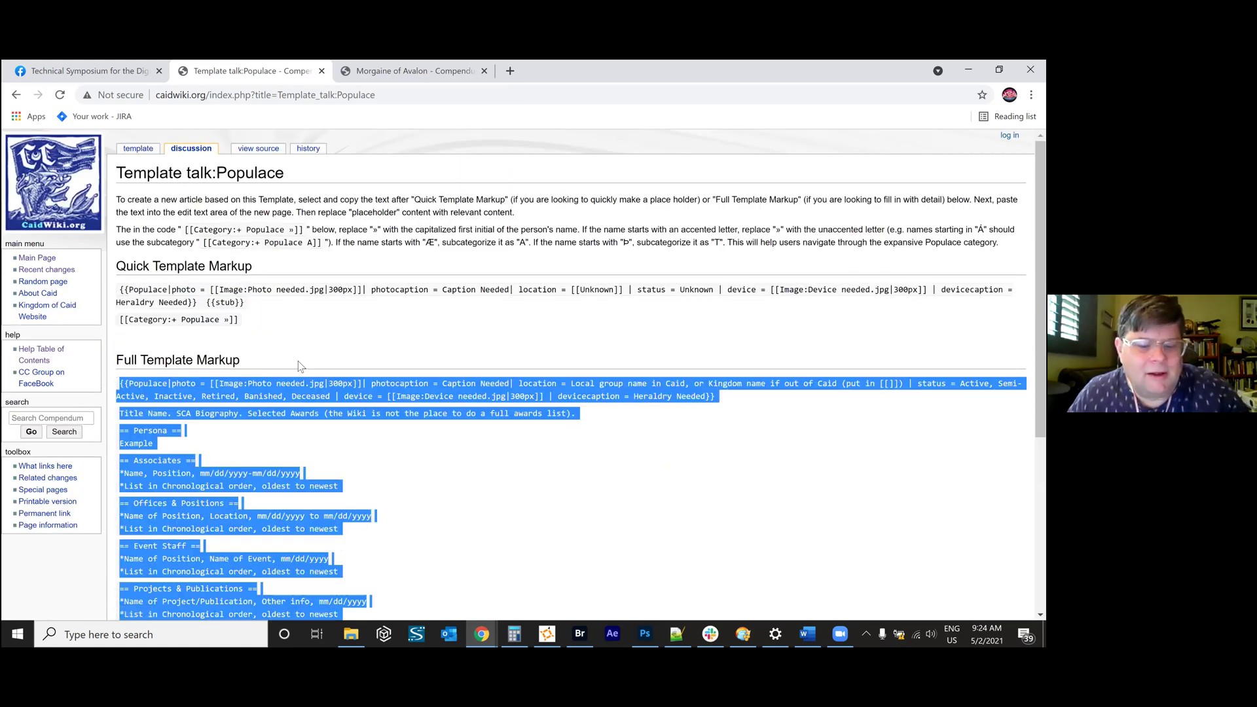
# Open the wiki source of the Morgaine of Avalon page and select all of its markup.
pyautogui.click(422, 73)
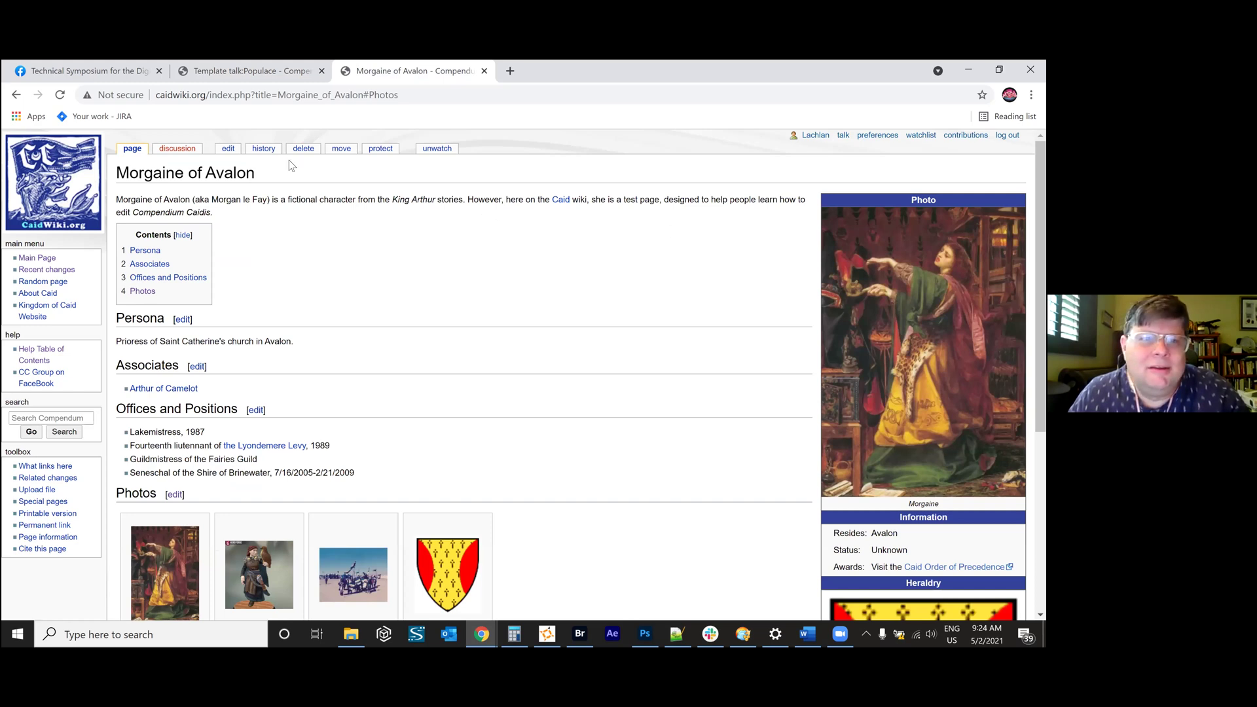
pyautogui.click(227, 149)
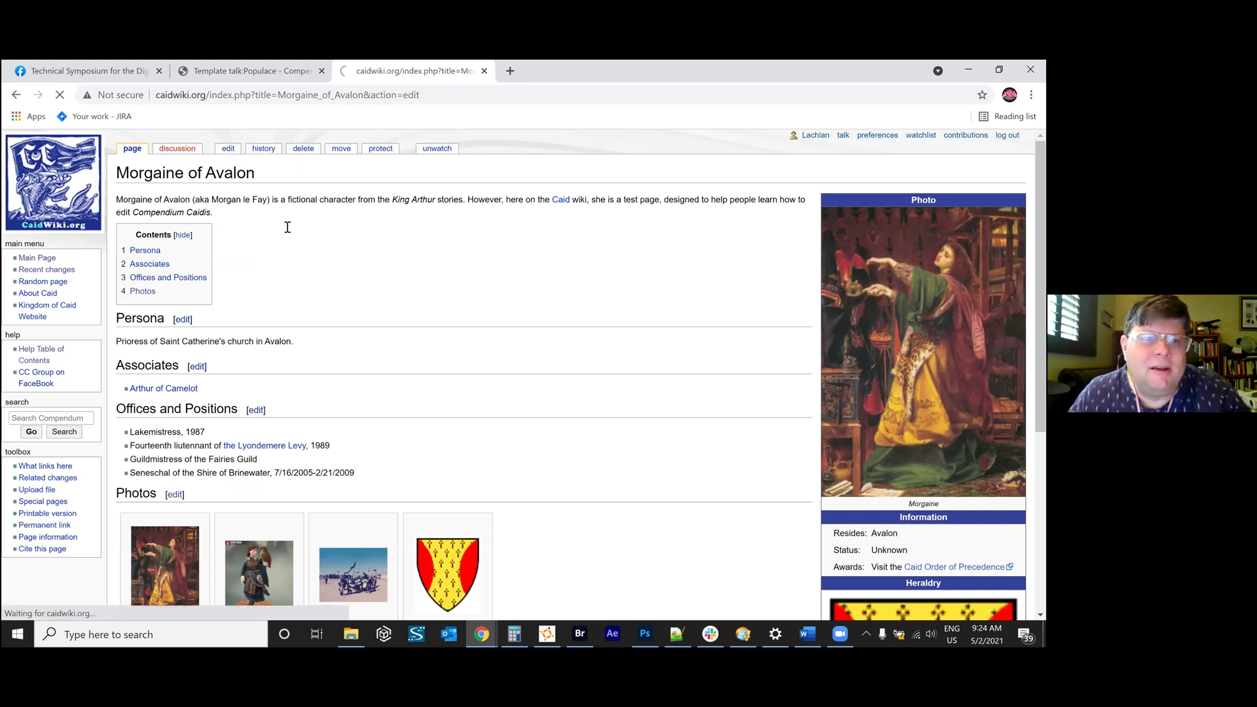
pyautogui.scroll(-2, 387, 425)
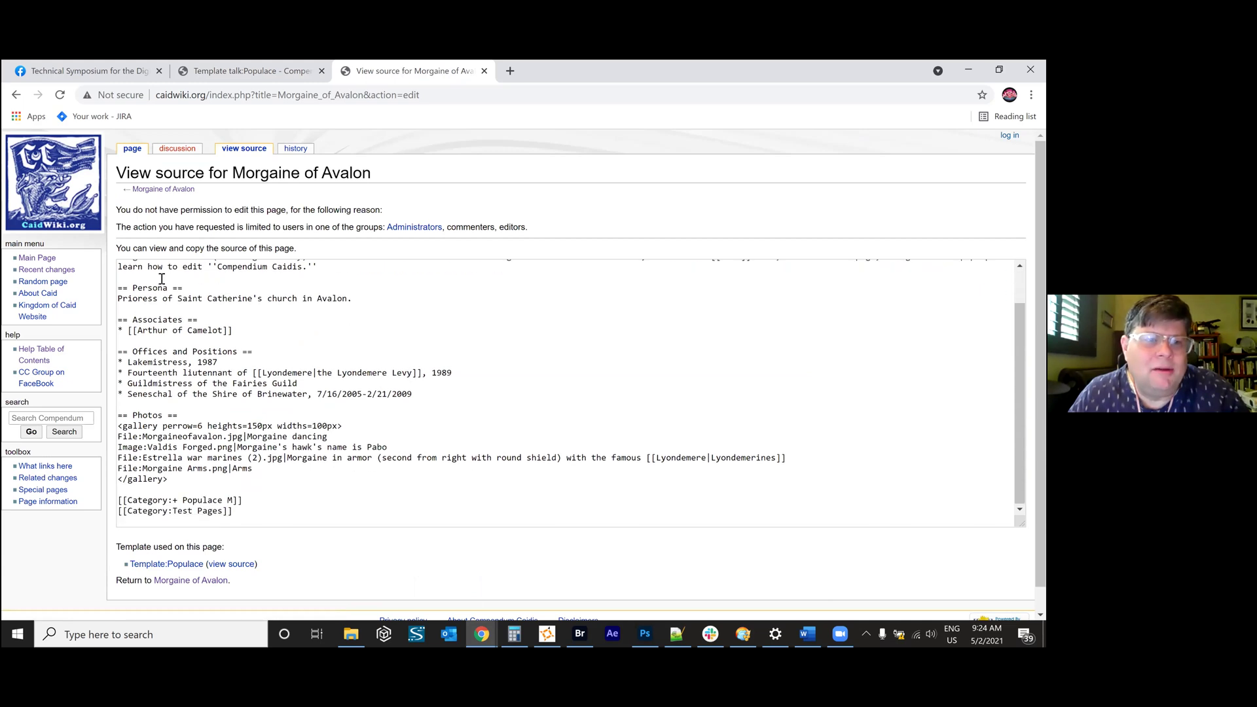
pyautogui.moveTo(119, 267); pyautogui.dragTo(546, 625)
pyautogui.scroll(2, 131, 281)
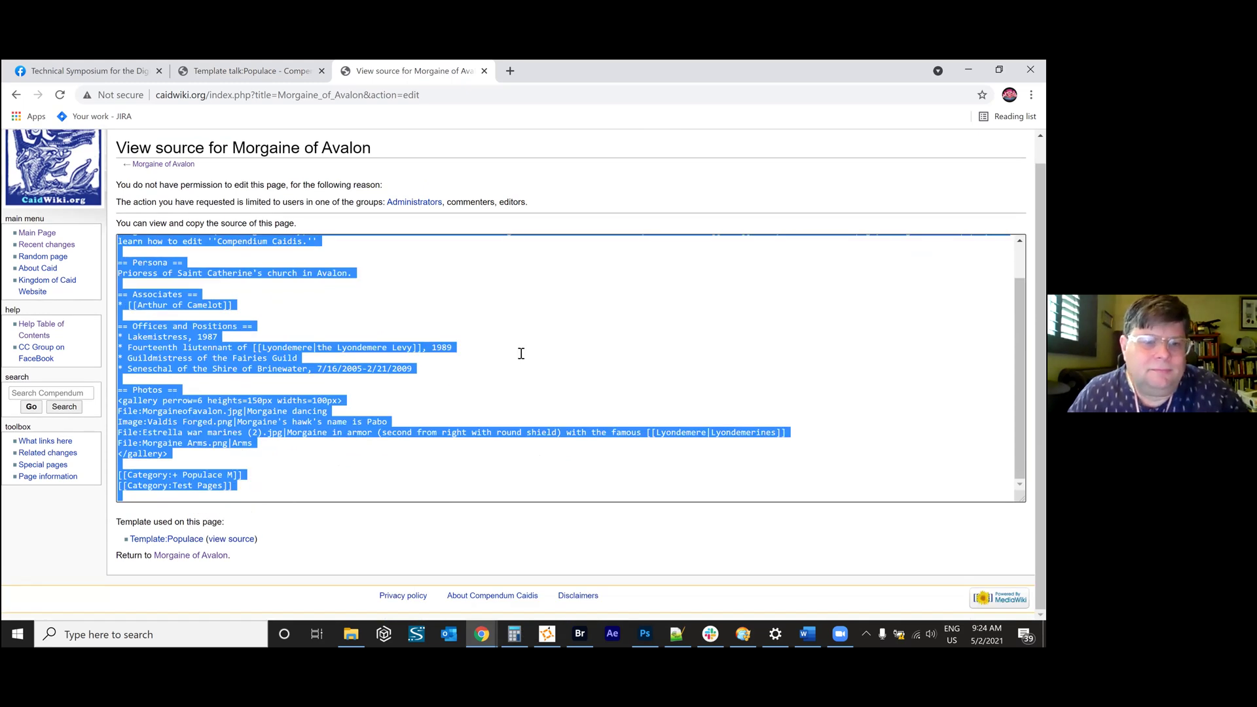
pyautogui.scroll(2, 383, 379)
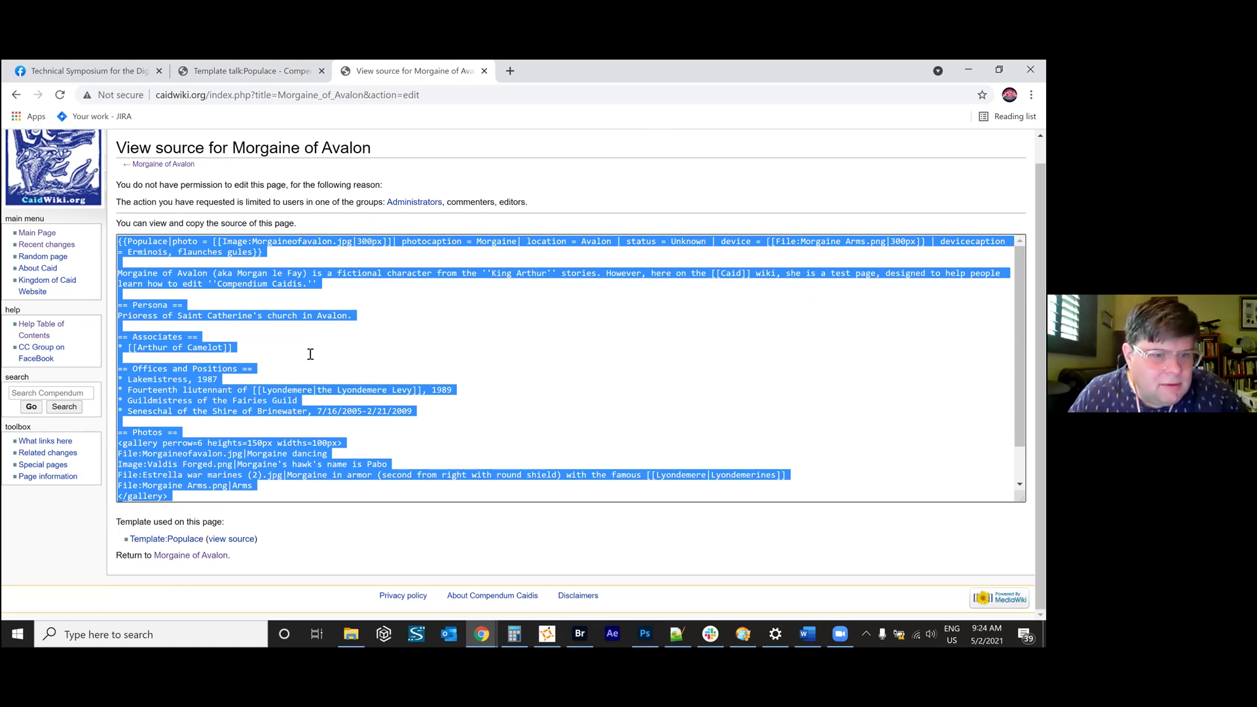
# Compare the Populace template with the Morgaine of Avalon source, and copy the selected Full Template Markup.
pyautogui.click(293, 86)
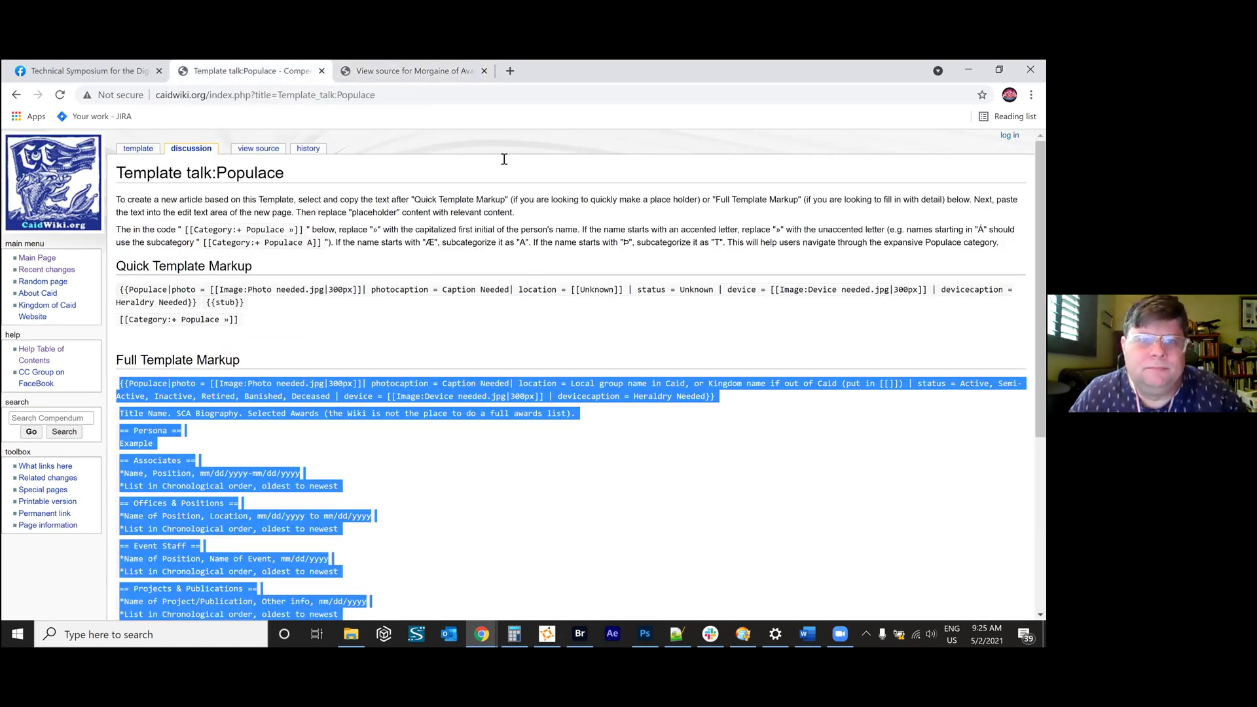
pyautogui.click(412, 70)
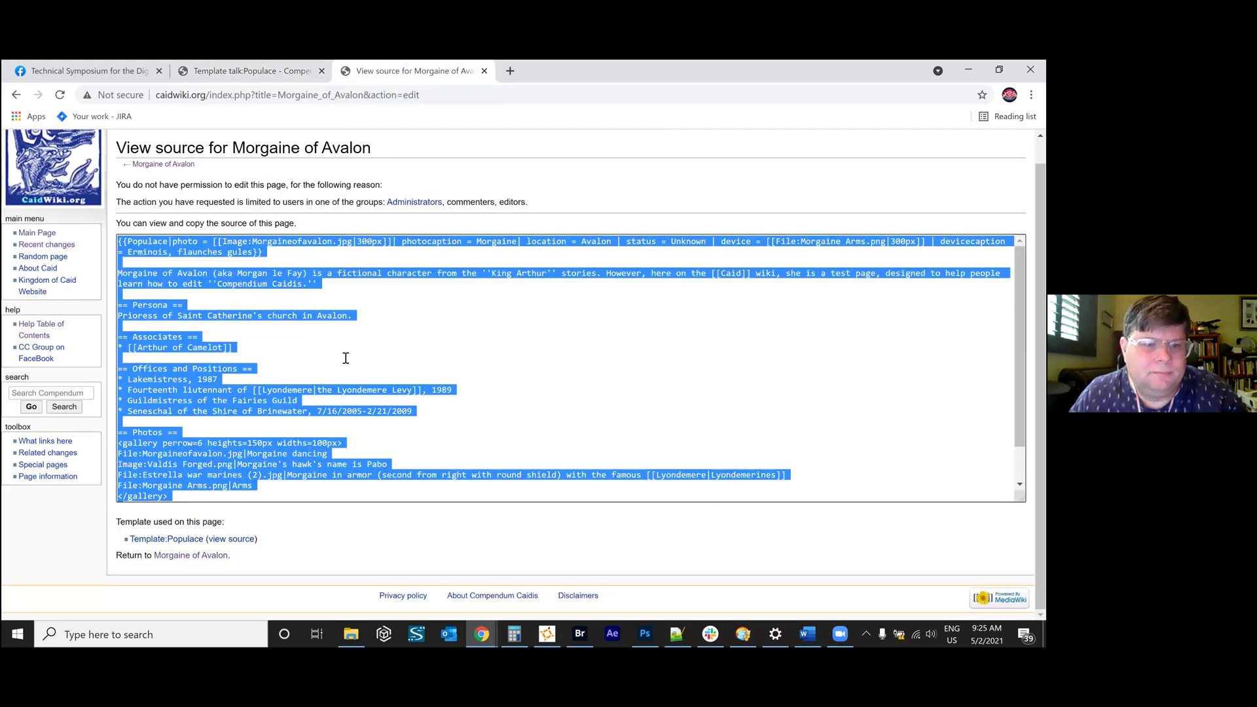
pyautogui.click(253, 72)
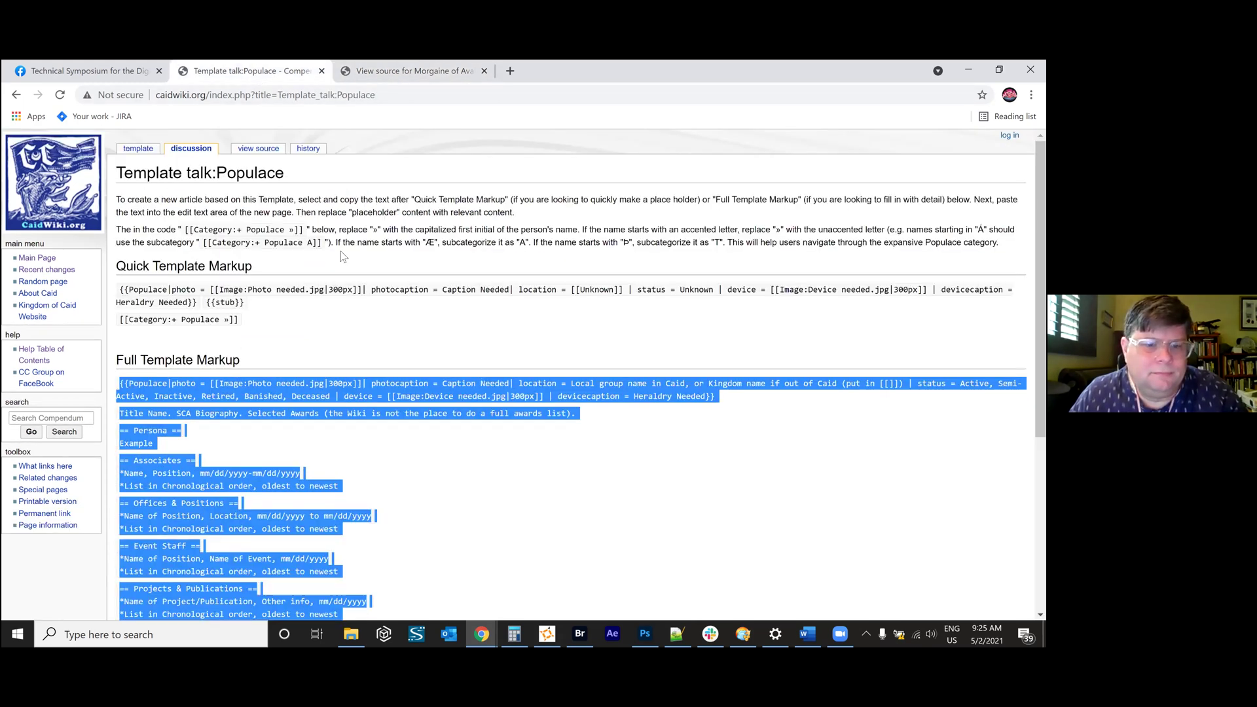
pyautogui.rightClick(399, 425)
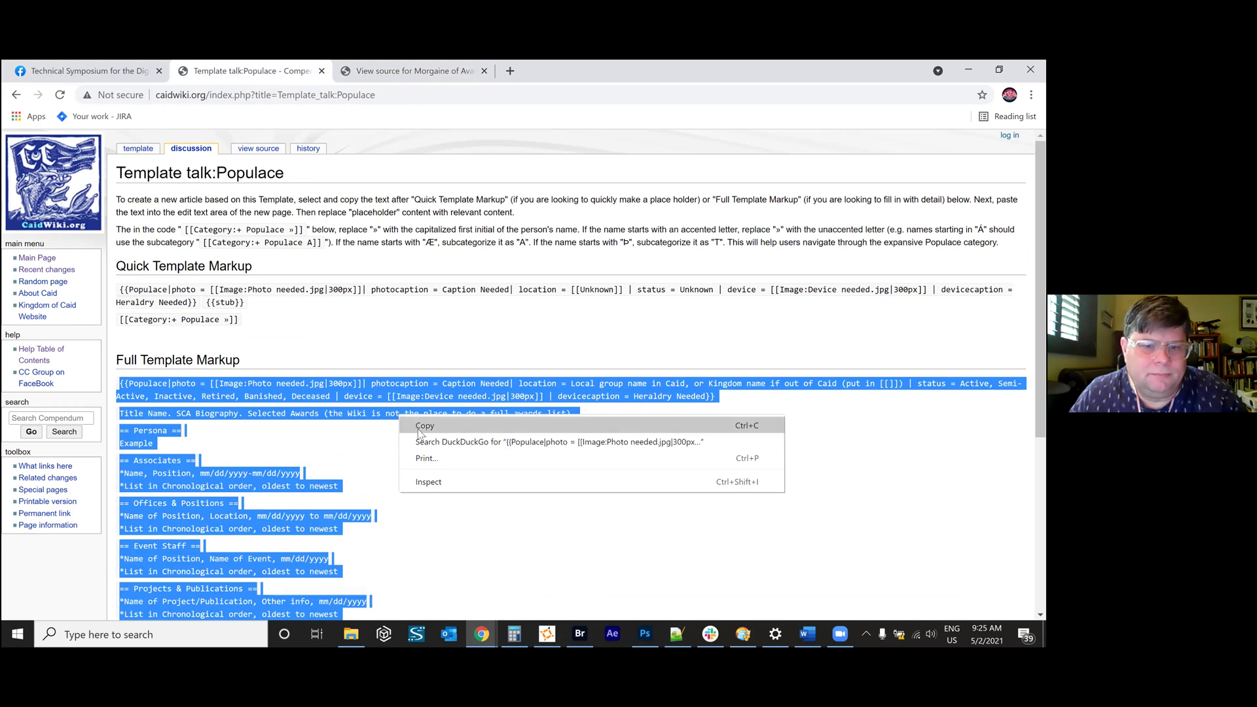
pyautogui.click(419, 430)
# Return to the Morgaine of Avalon source and examine its markup from the Populace template call to the category lines.
pyautogui.click(387, 77)
pyautogui.rightClick(385, 327)
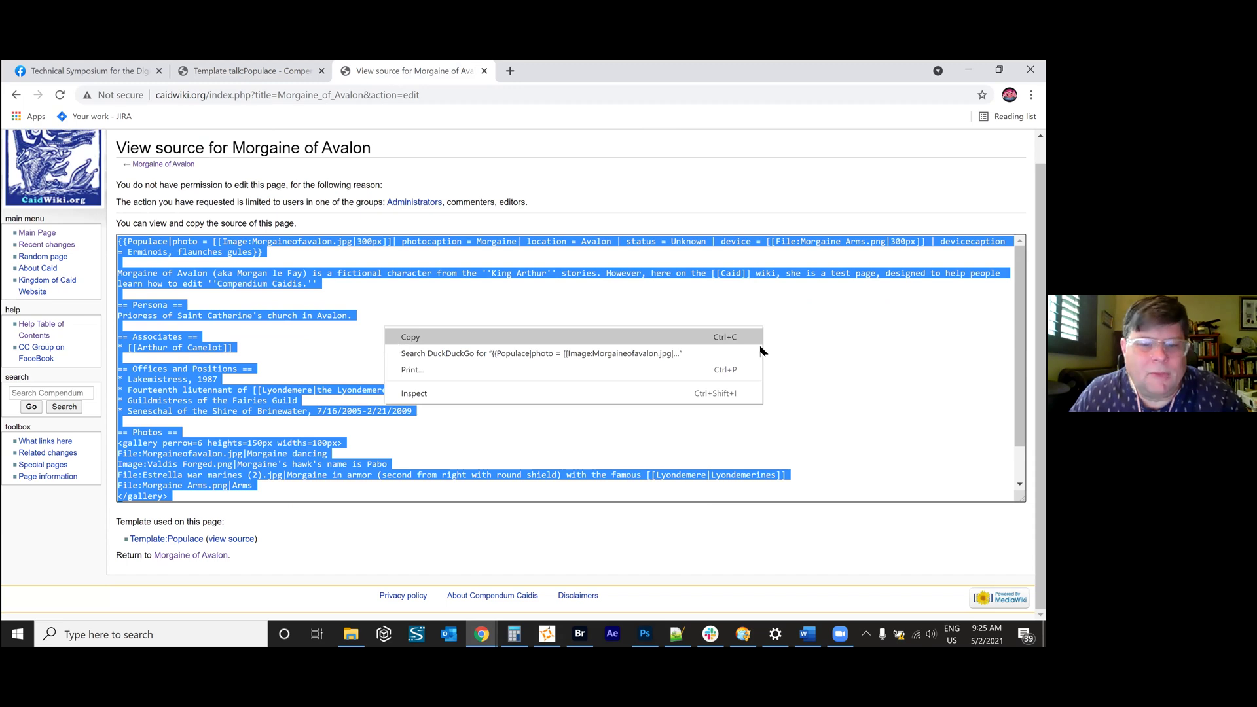
pyautogui.press('Escape')
pyautogui.scroll(-1, 571, 367)
pyautogui.scroll(1, 571, 368)
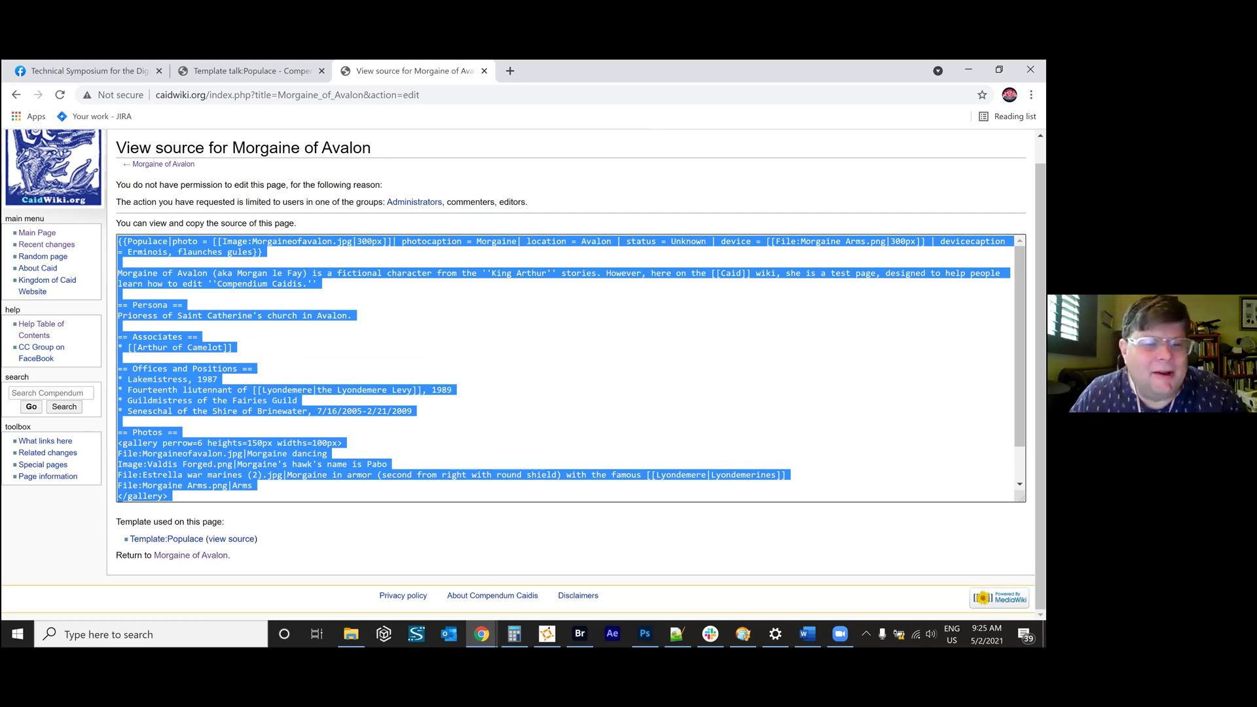
pyautogui.scroll(-1, 144, 470)
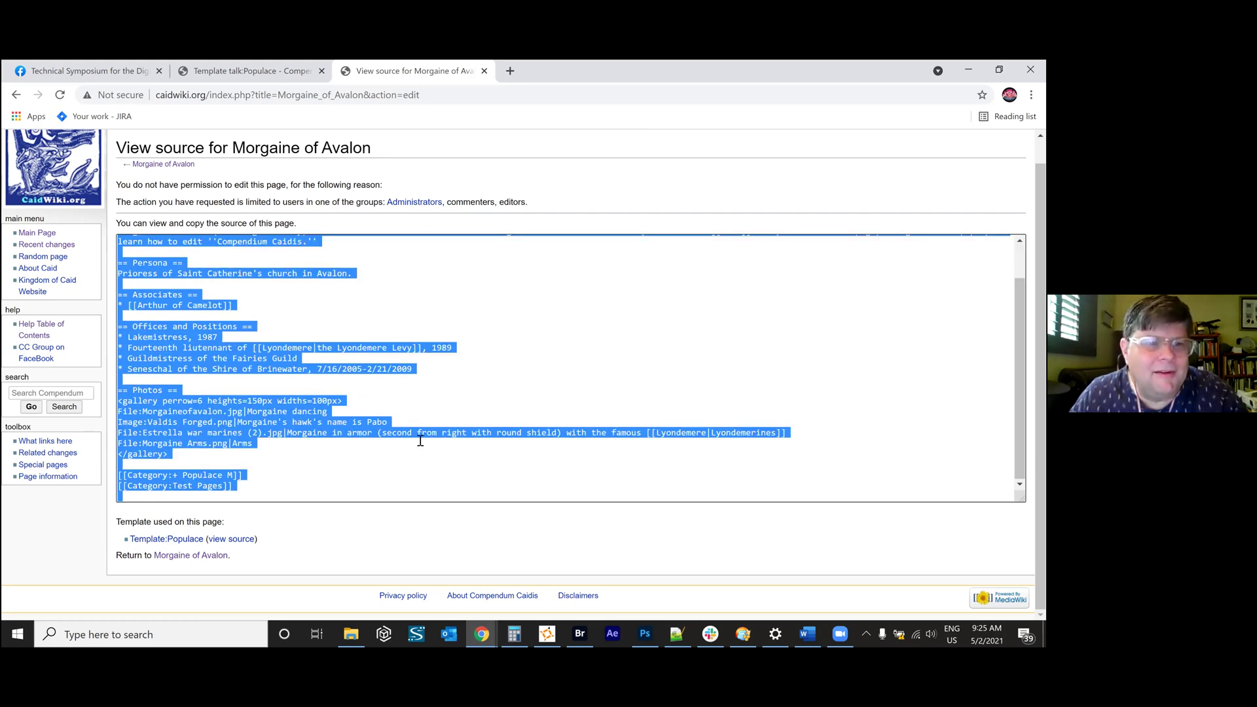
pyautogui.scroll(1, 420, 440)
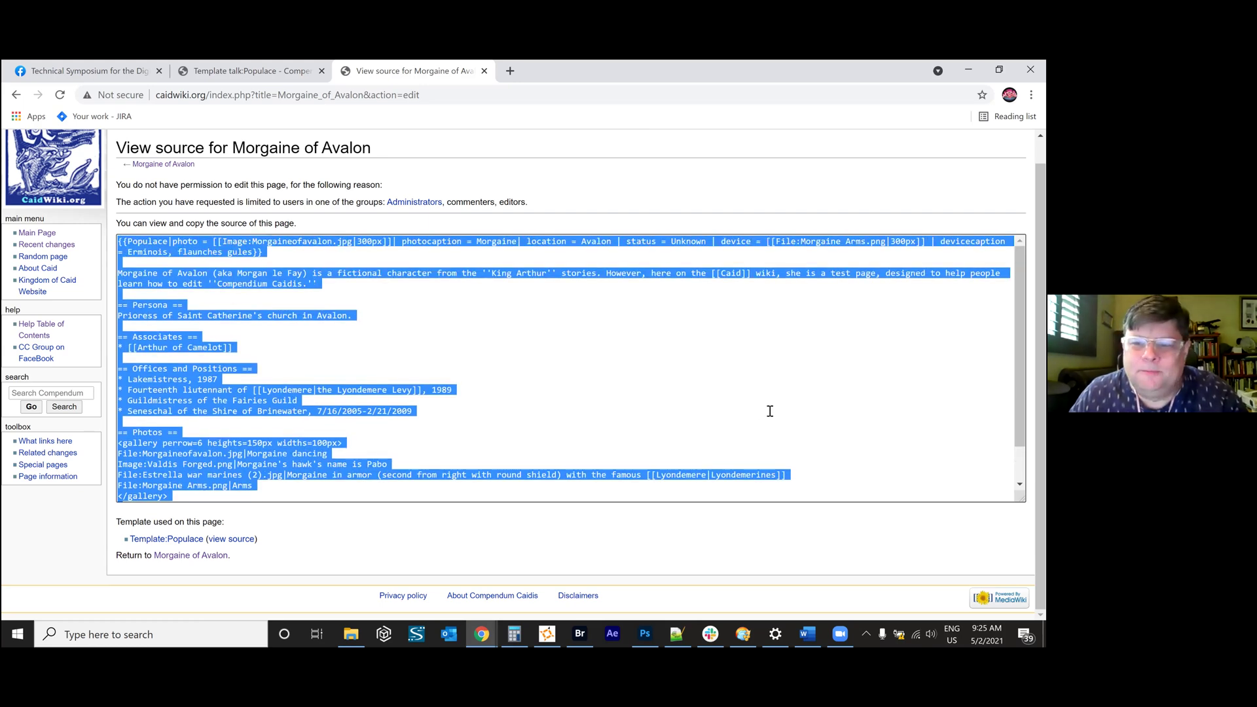
# Clear the selection in the Morgaine of Avalon source and review the markup down to its Populace M and Test Pages category lines.
pyautogui.click(769, 411)
pyautogui.scroll(1, 705, 311)
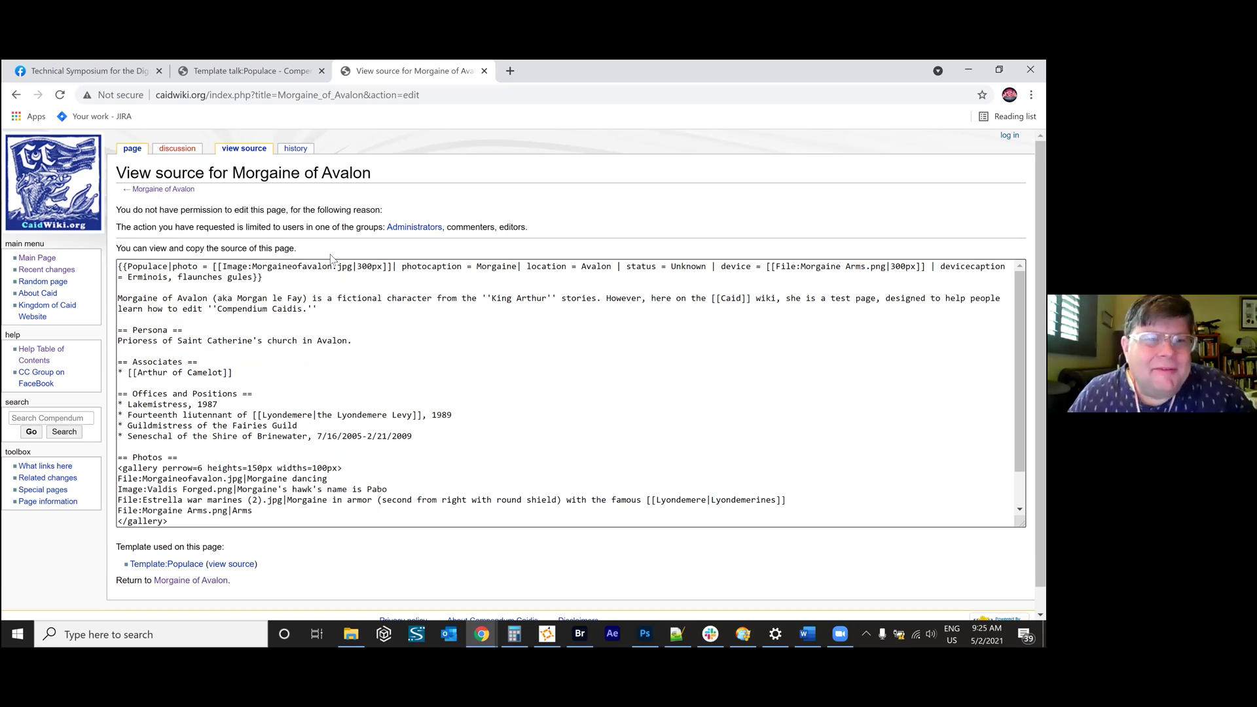
pyautogui.scroll(-3, 488, 426)
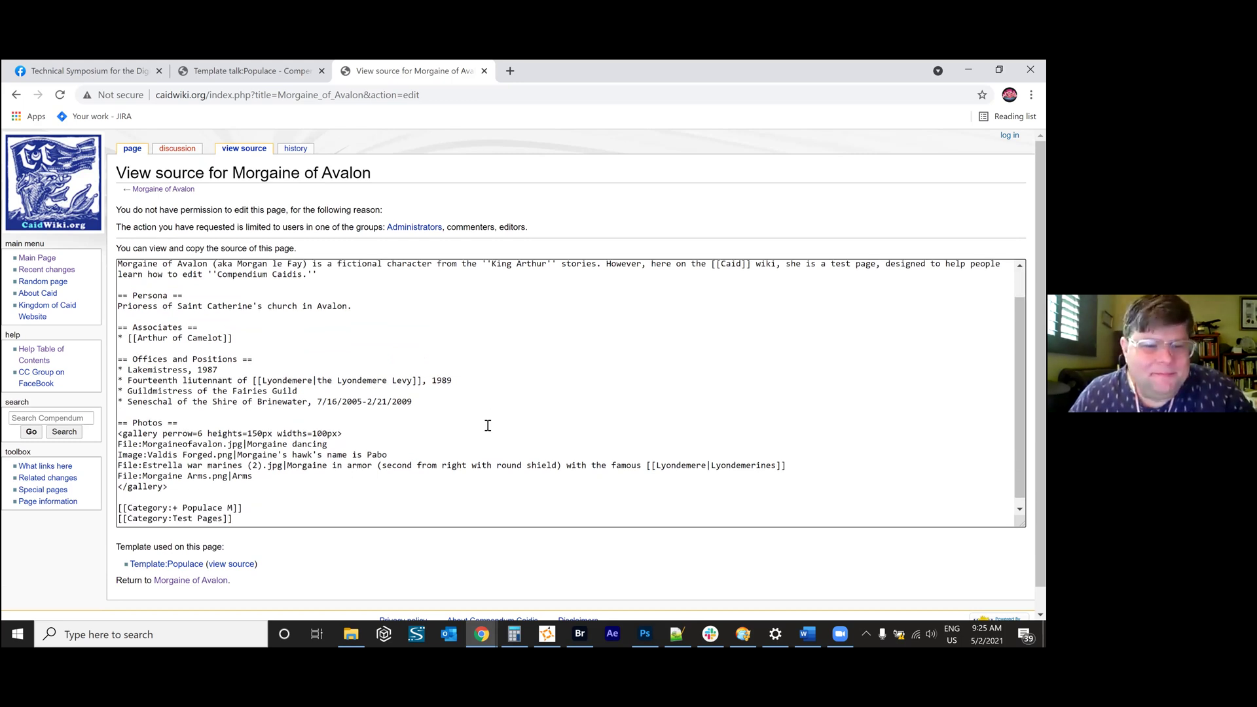
pyautogui.scroll(1, 570, 563)
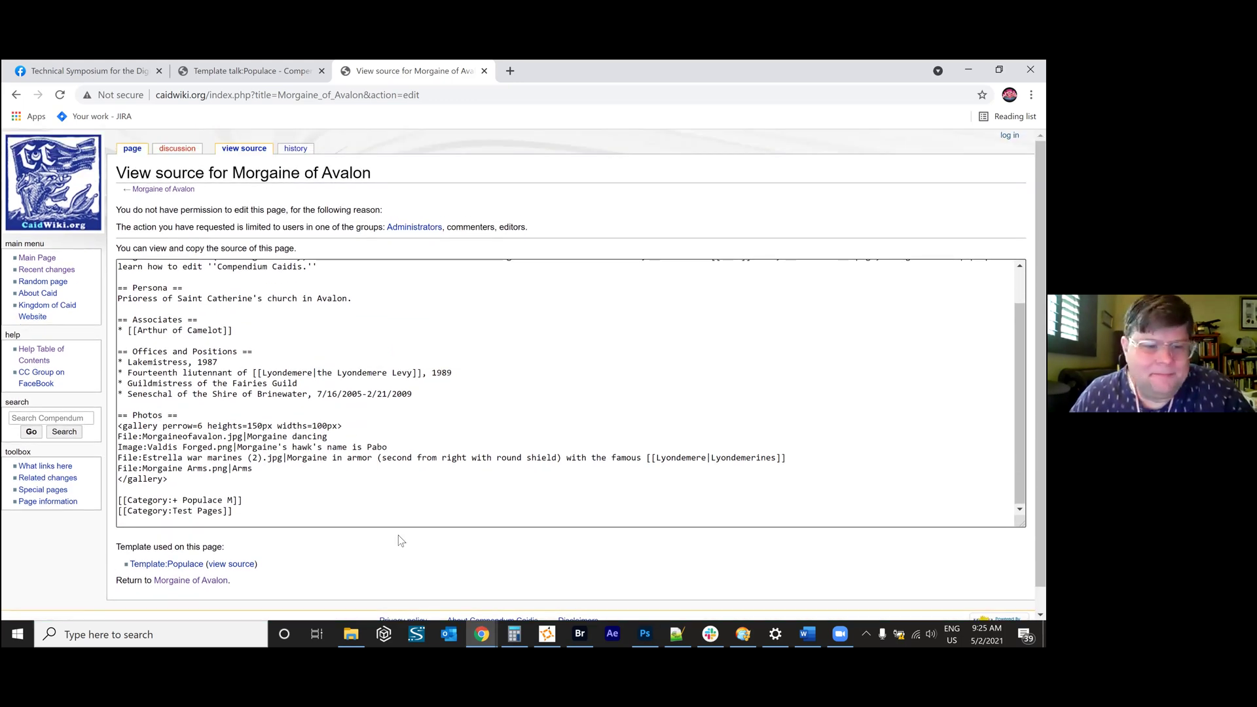
pyautogui.scroll(-1, 397, 536)
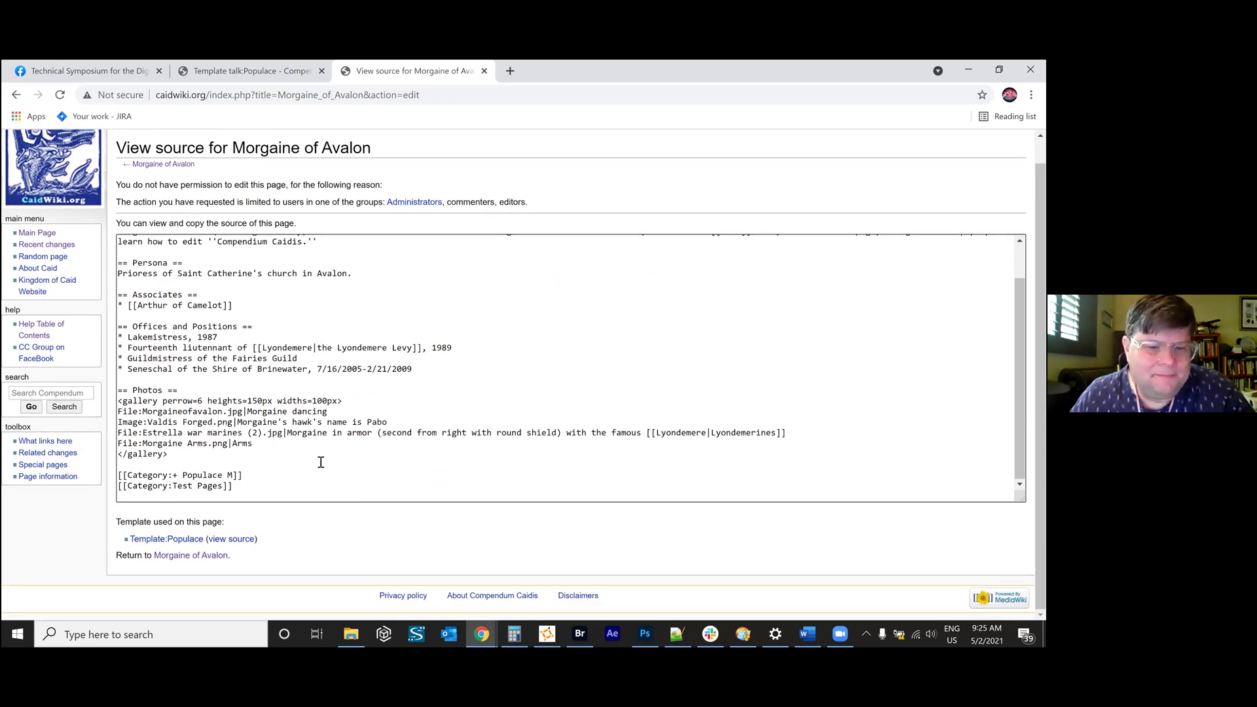
# Return to the Morgaine of Avalon article and log in to the wiki.
pyautogui.click(15, 98)
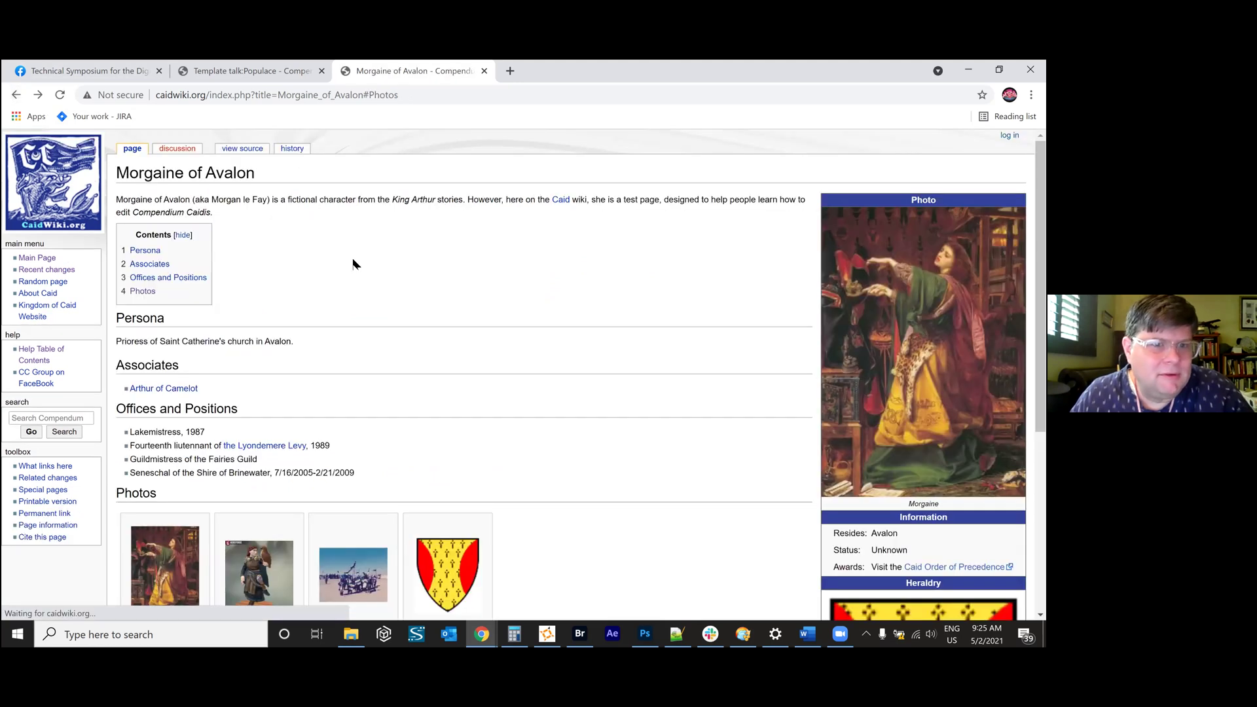
pyautogui.click(1009, 135)
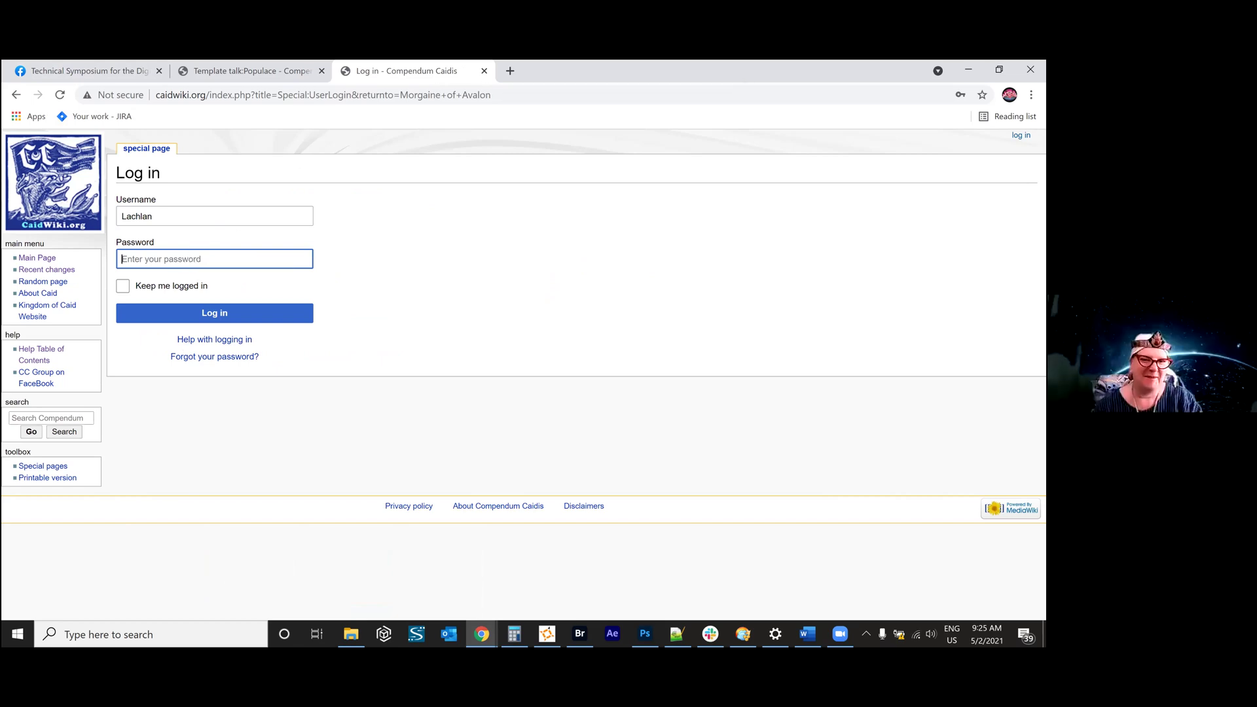
pyautogui.press('super+d')
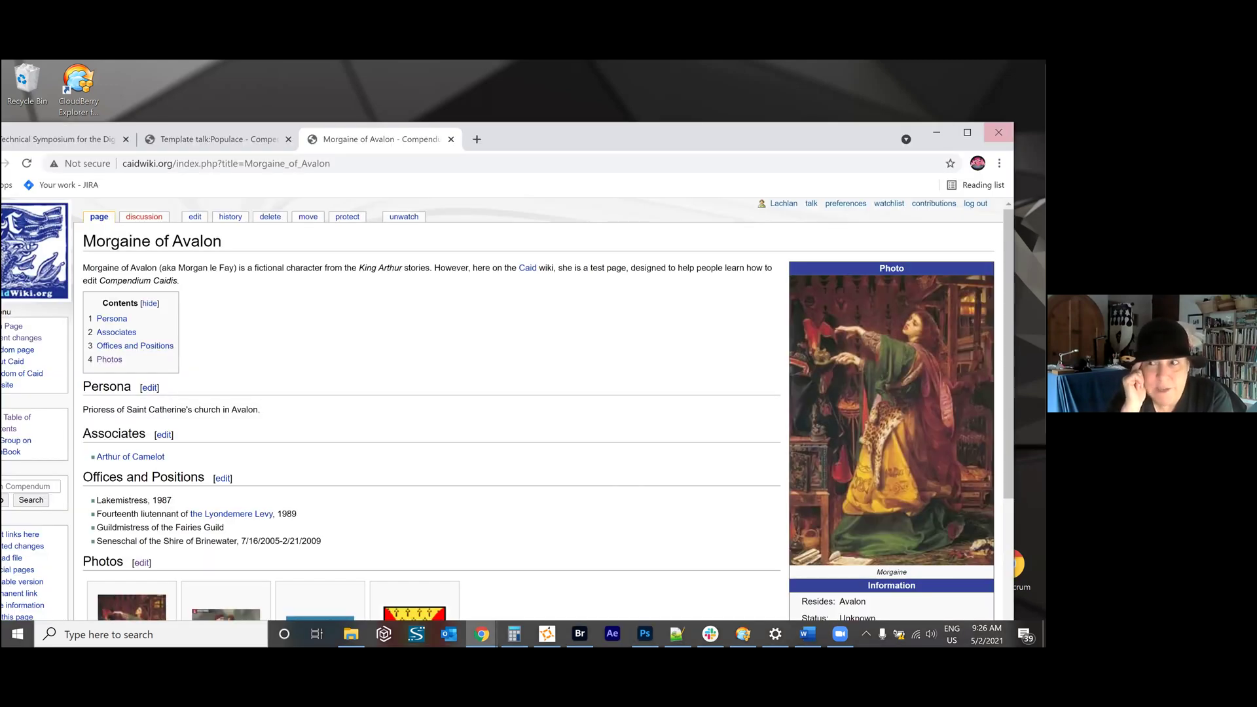
pyautogui.click(967, 132)
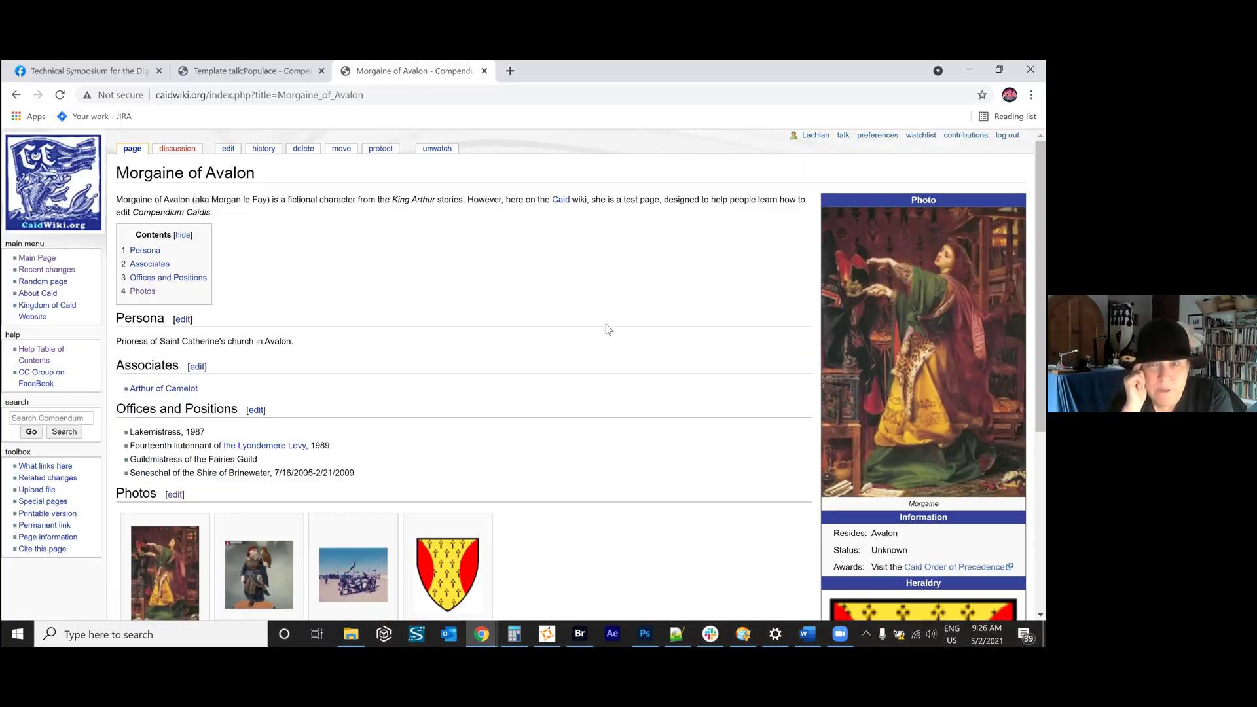
# Open the Morgaine of Avalon page for editing and view the page preview above the edit area.
pyautogui.scroll(-2, 342, 259)
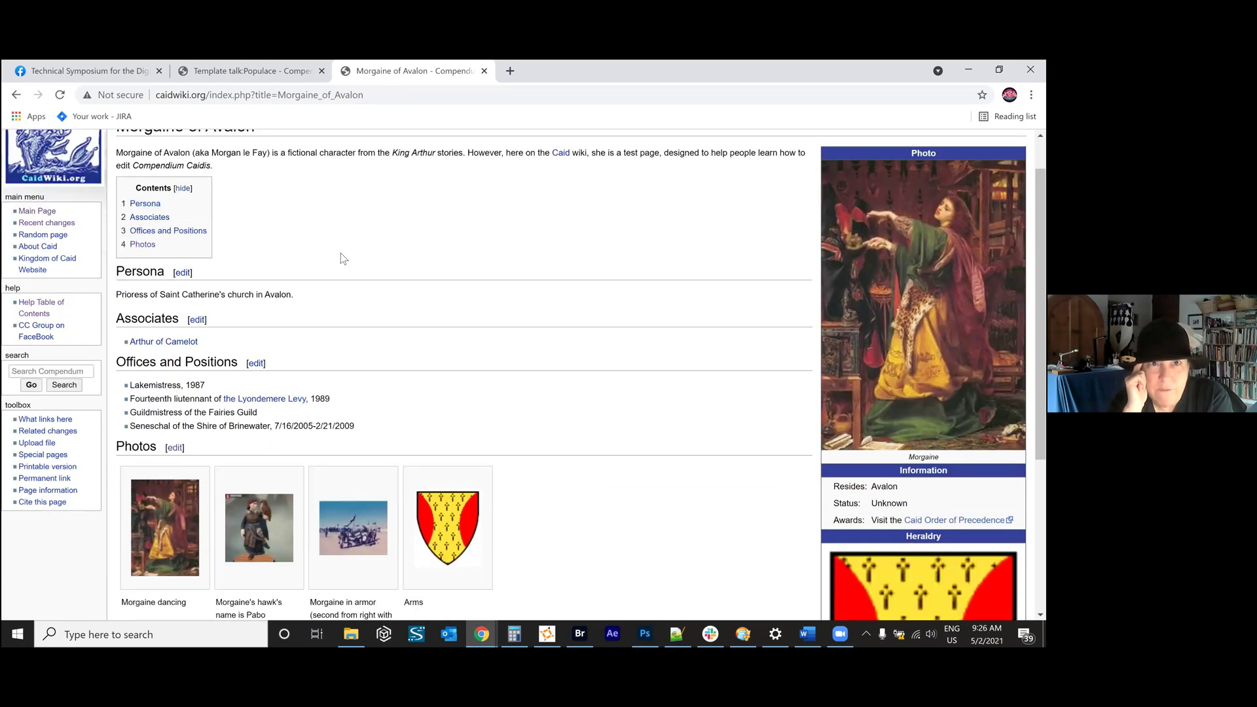
pyautogui.scroll(2, 327, 235)
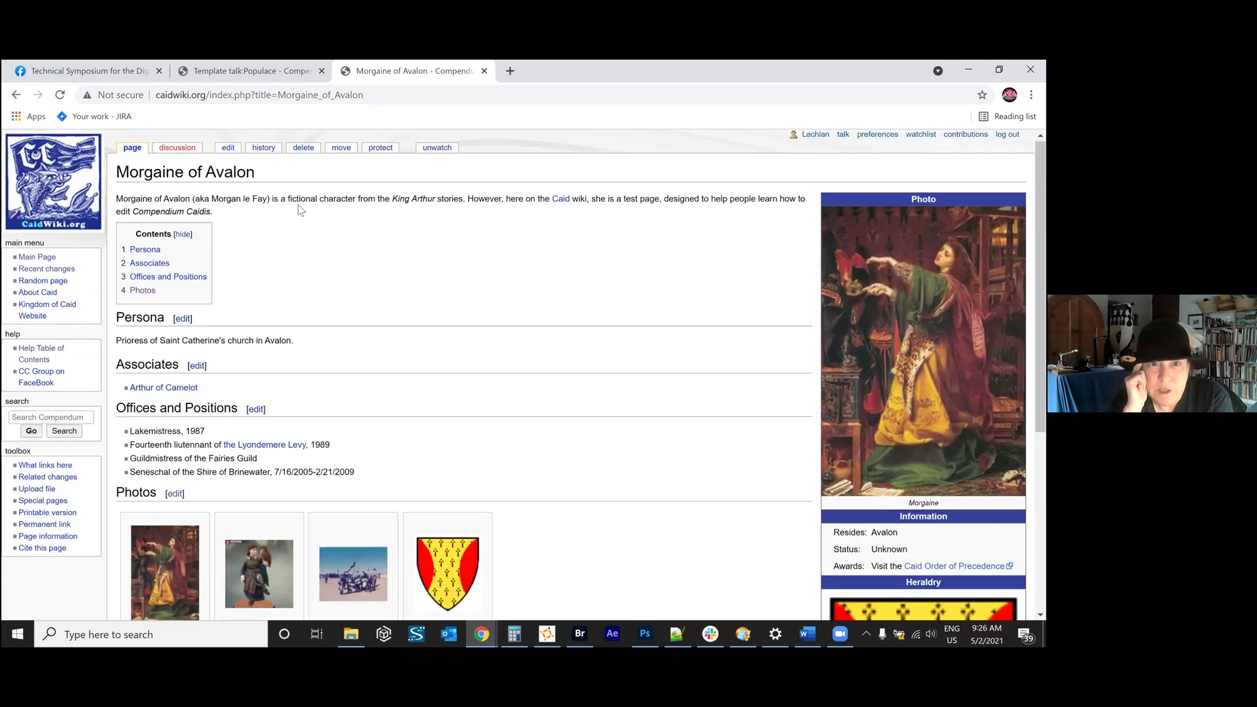
pyautogui.click(227, 149)
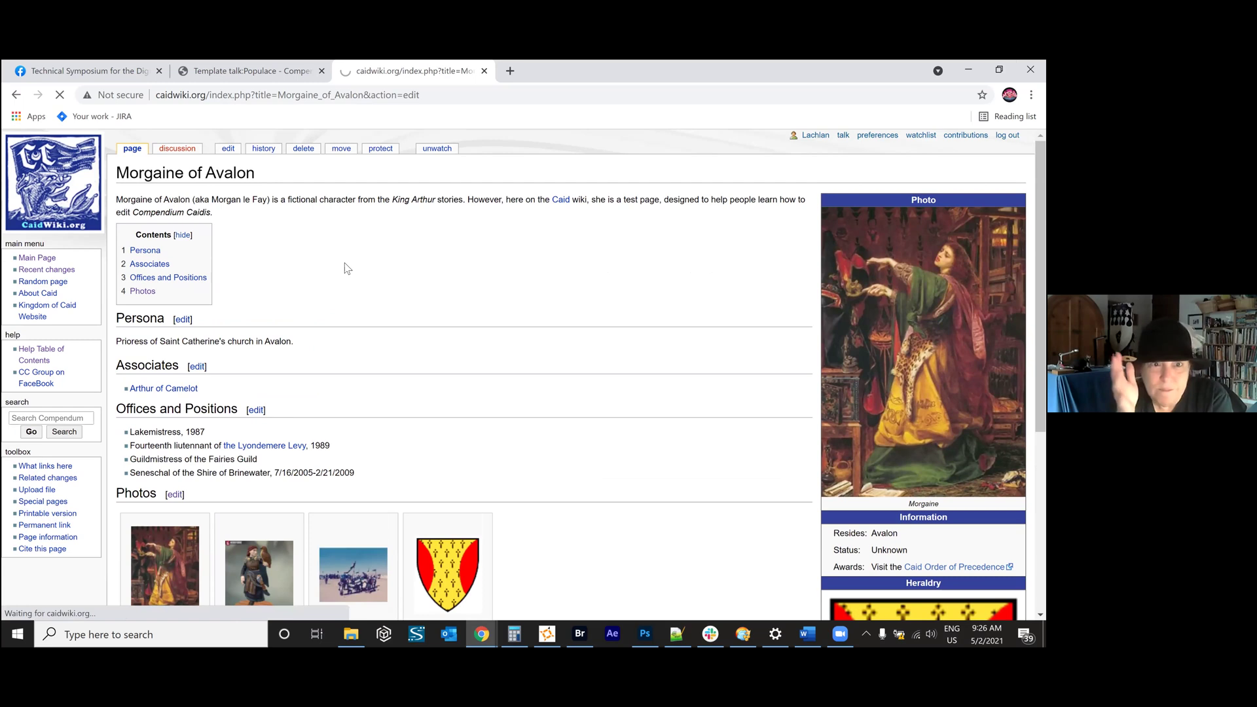
pyautogui.scroll(-6, 345, 263)
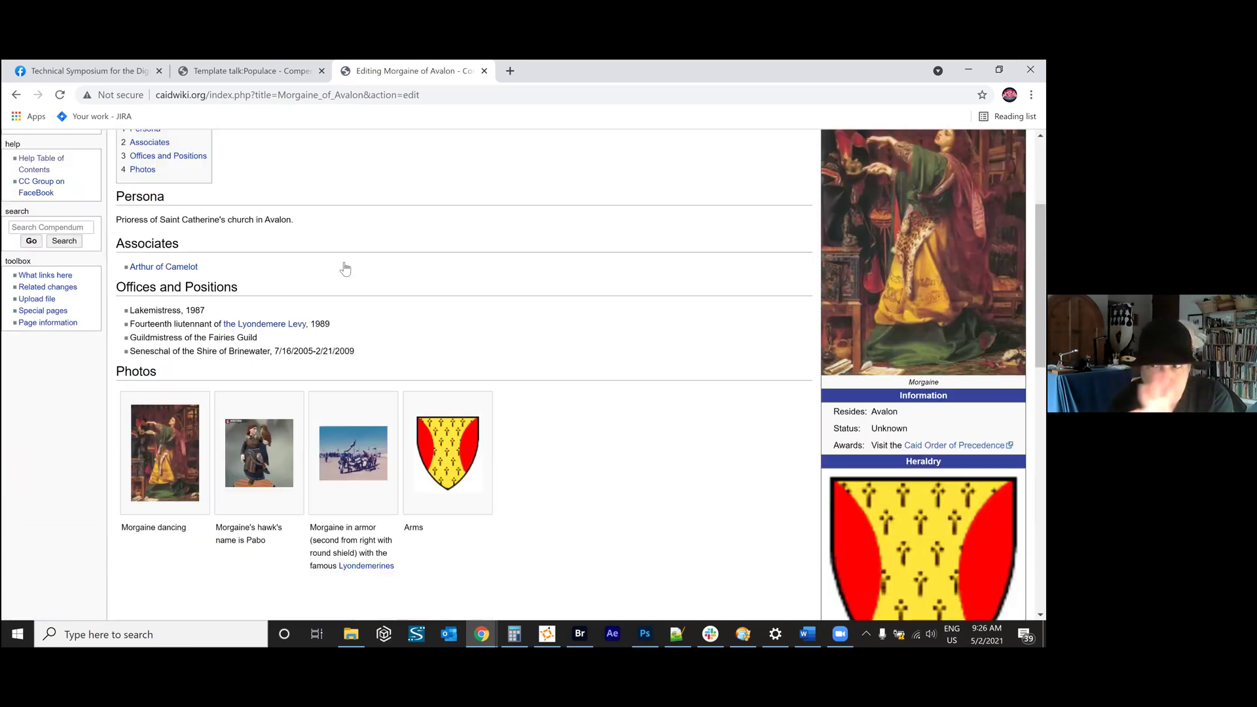
pyautogui.scroll(-2, 344, 263)
pyautogui.scroll(8, 345, 263)
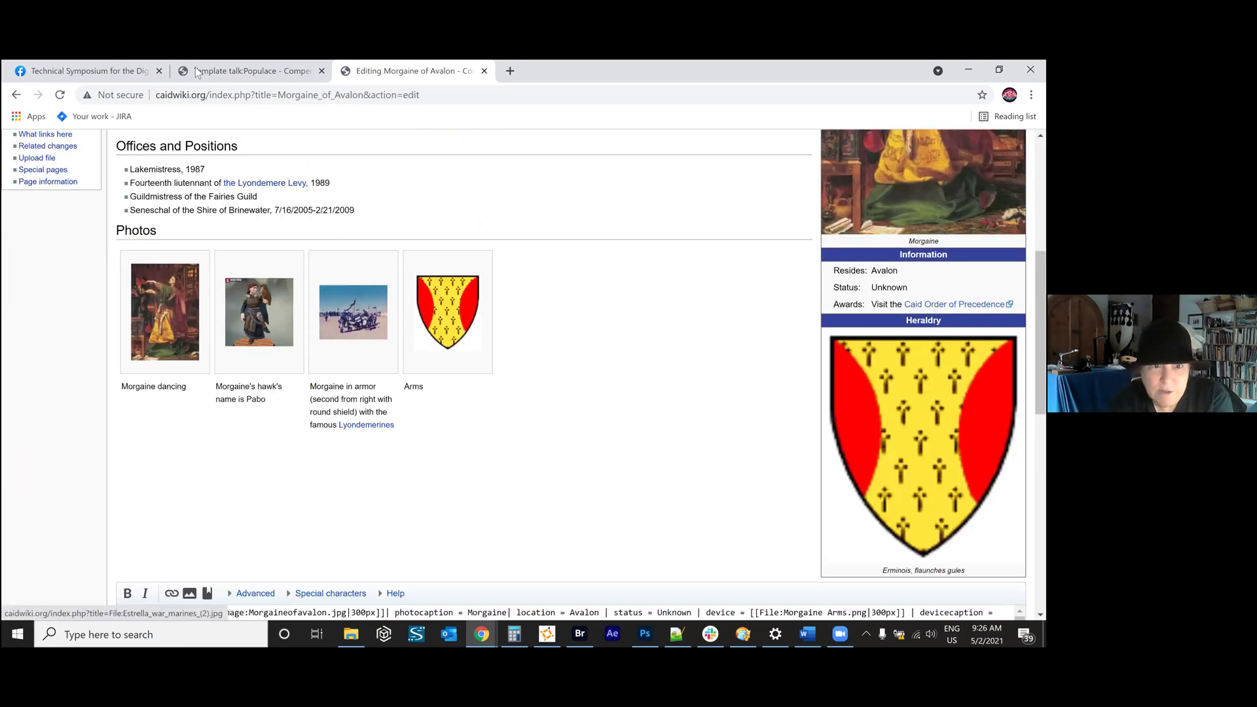
# Go from the Populace template talk page to the wiki's Main Page and open the Populace category.
pyautogui.click(194, 67)
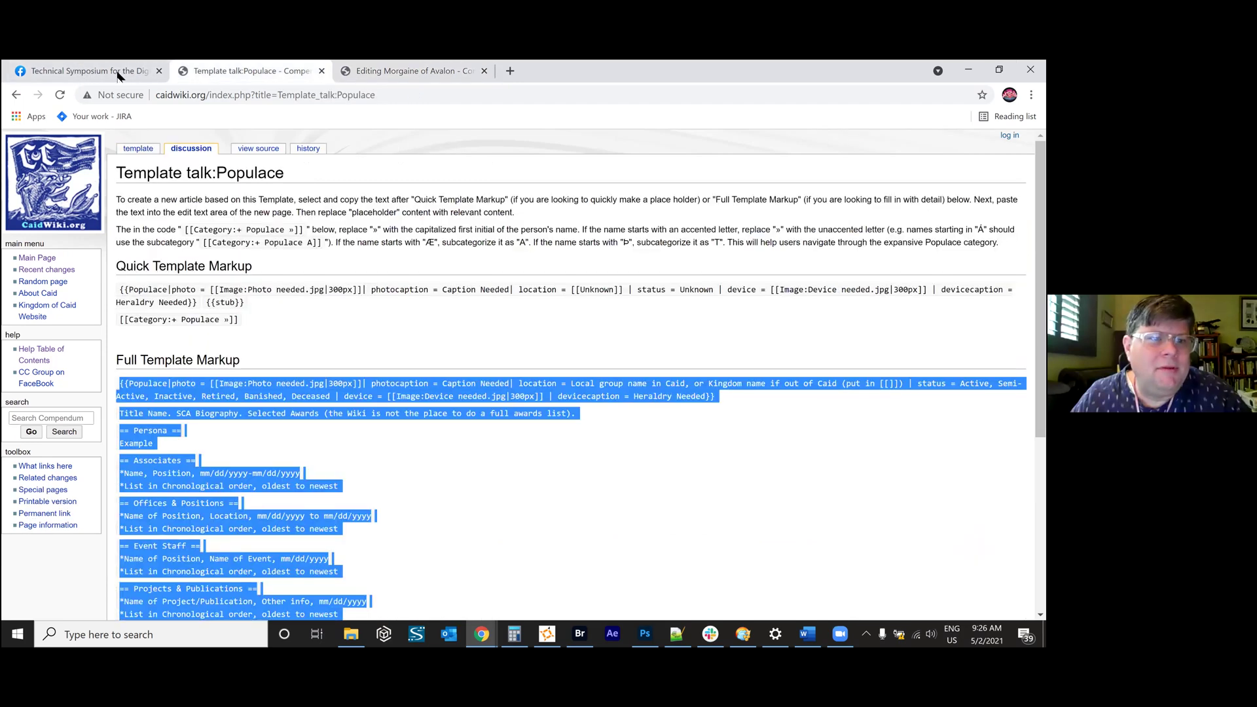
pyautogui.click(82, 70)
pyautogui.click(242, 70)
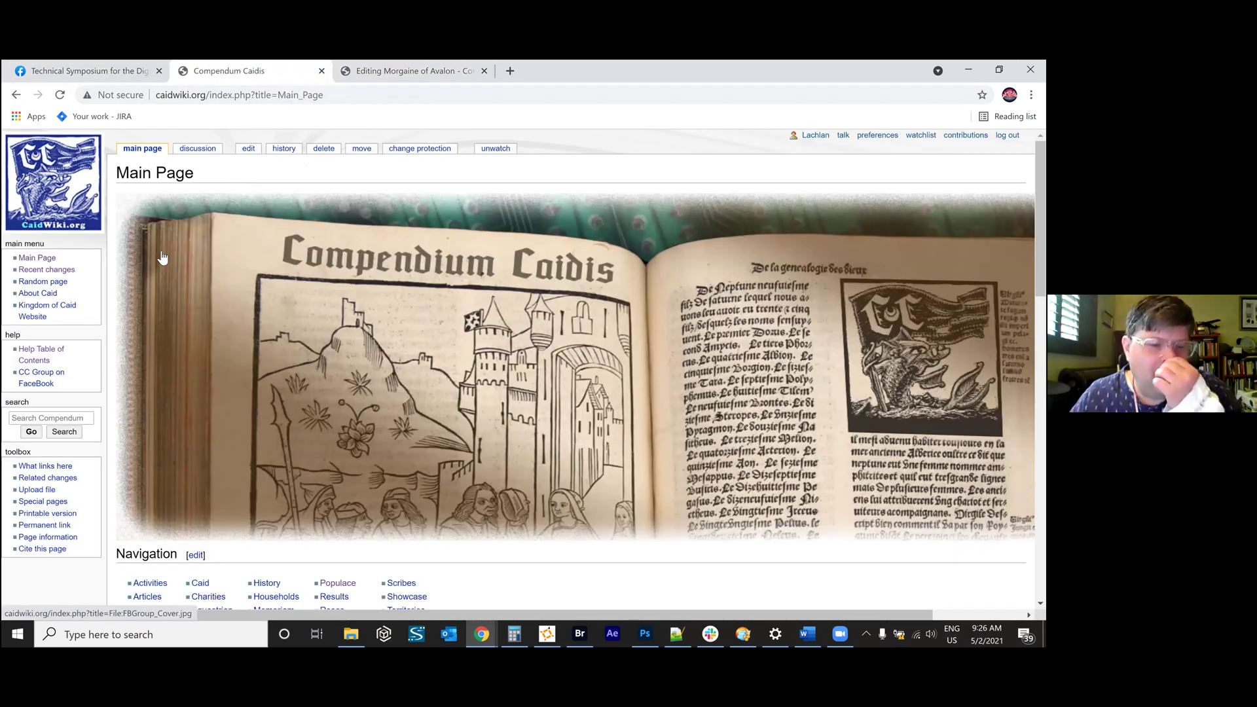
pyautogui.scroll(-2, 315, 433)
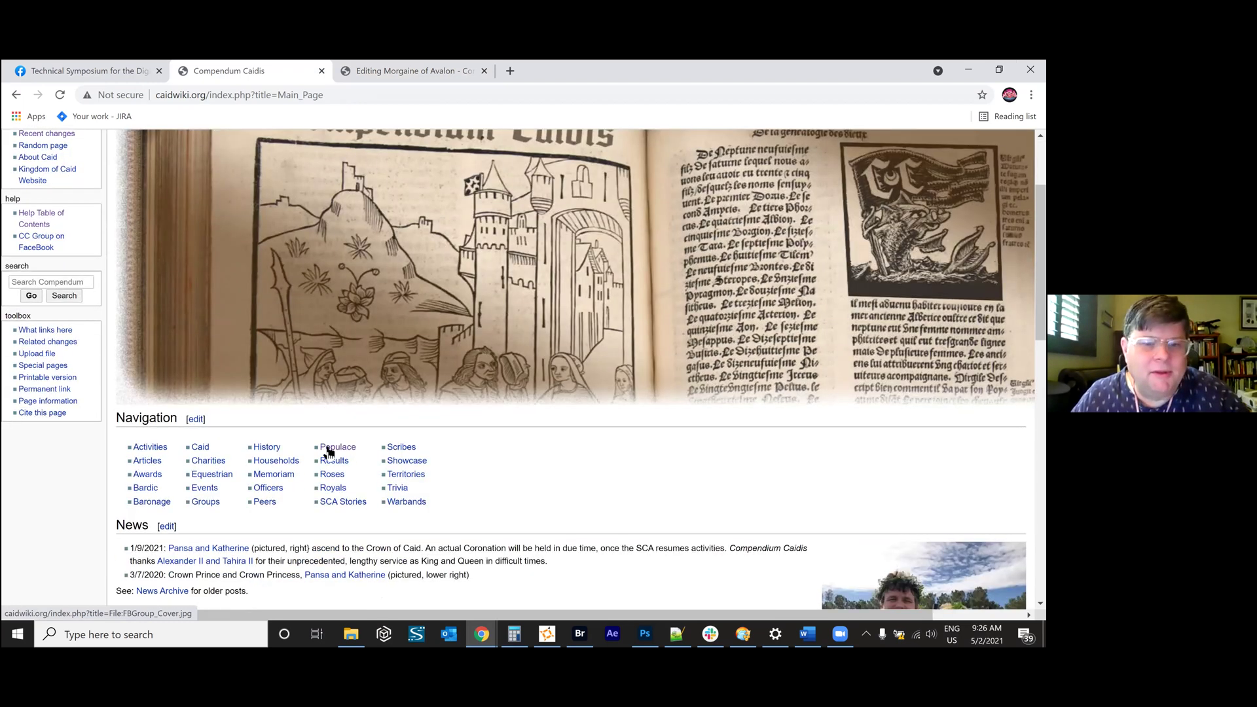
pyautogui.click(329, 449)
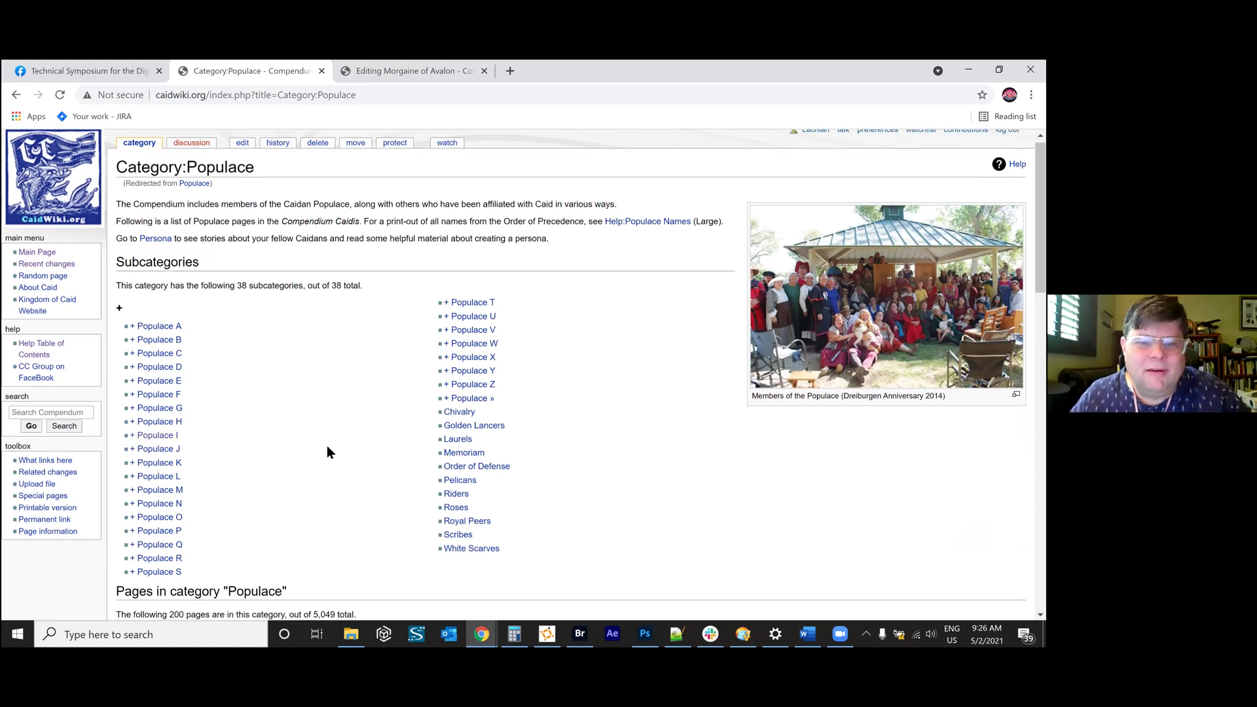
# Examine the Populace category's alphabetical page list and its lettered subcategories.
pyautogui.scroll(-4, 327, 445)
pyautogui.scroll(-5, 330, 444)
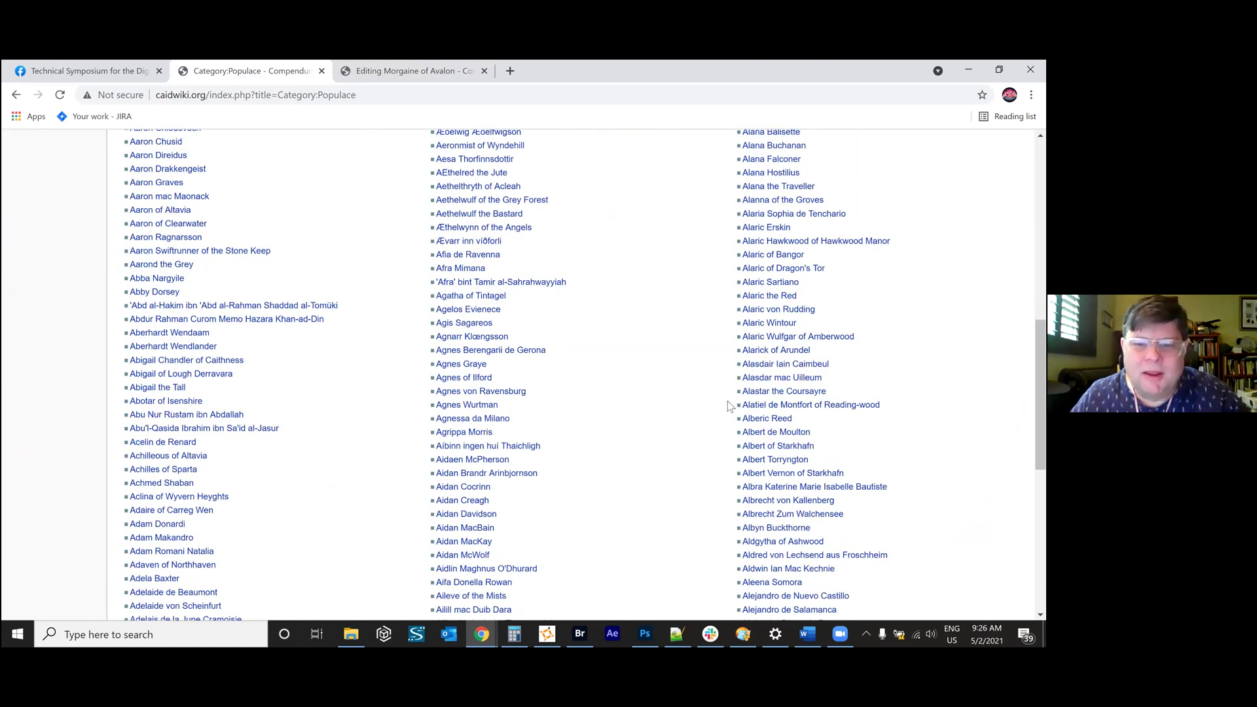
pyautogui.scroll(-7, 731, 406)
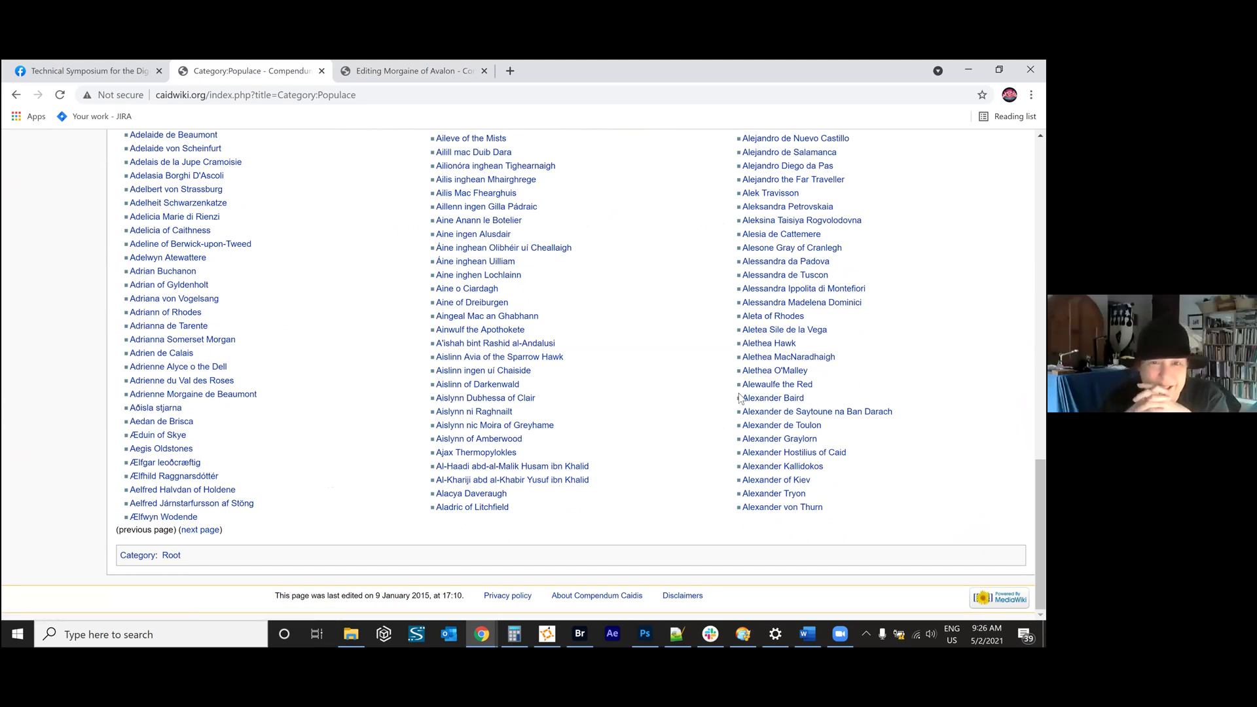
pyautogui.scroll(1, 651, 389)
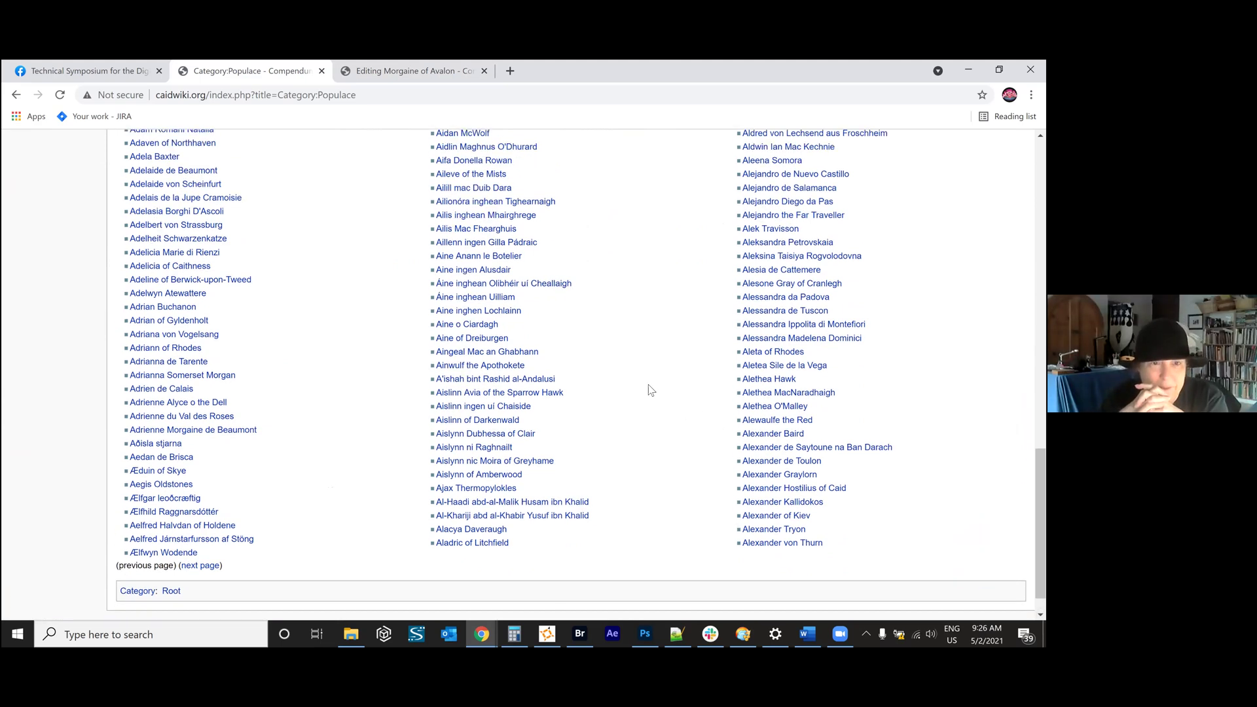
pyautogui.scroll(12, 651, 390)
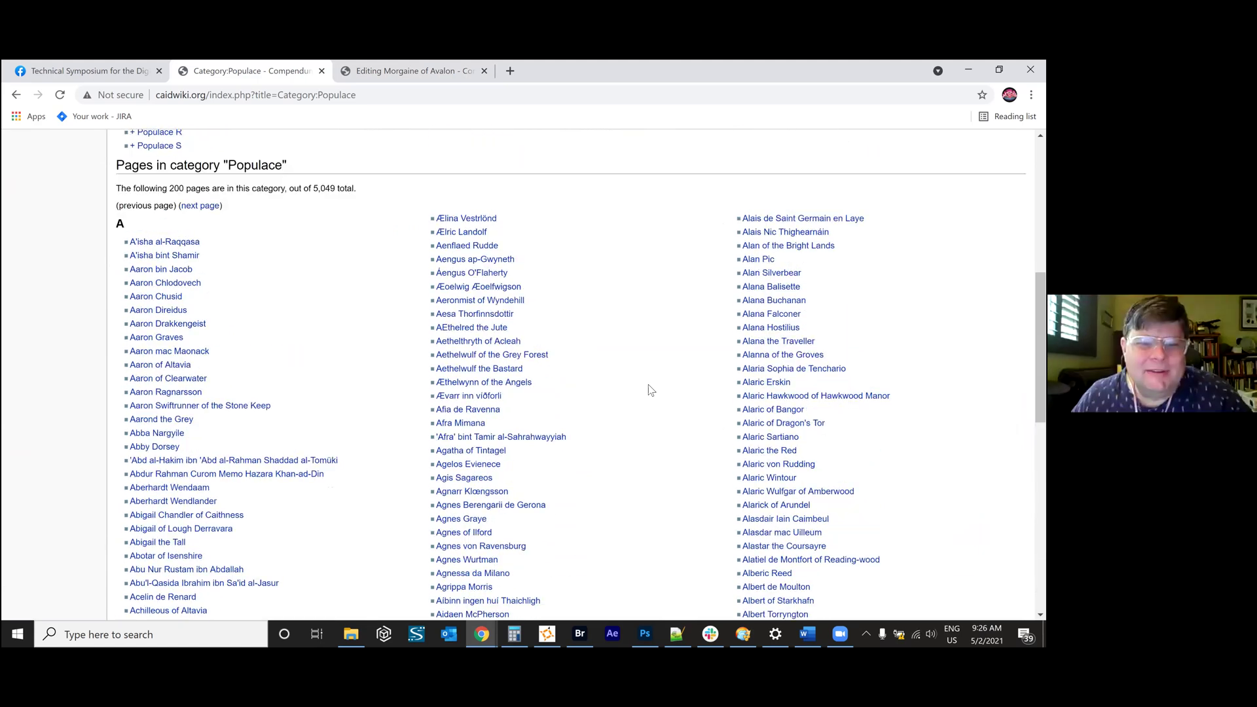
pyautogui.scroll(3, 651, 391)
pyautogui.scroll(2, 651, 391)
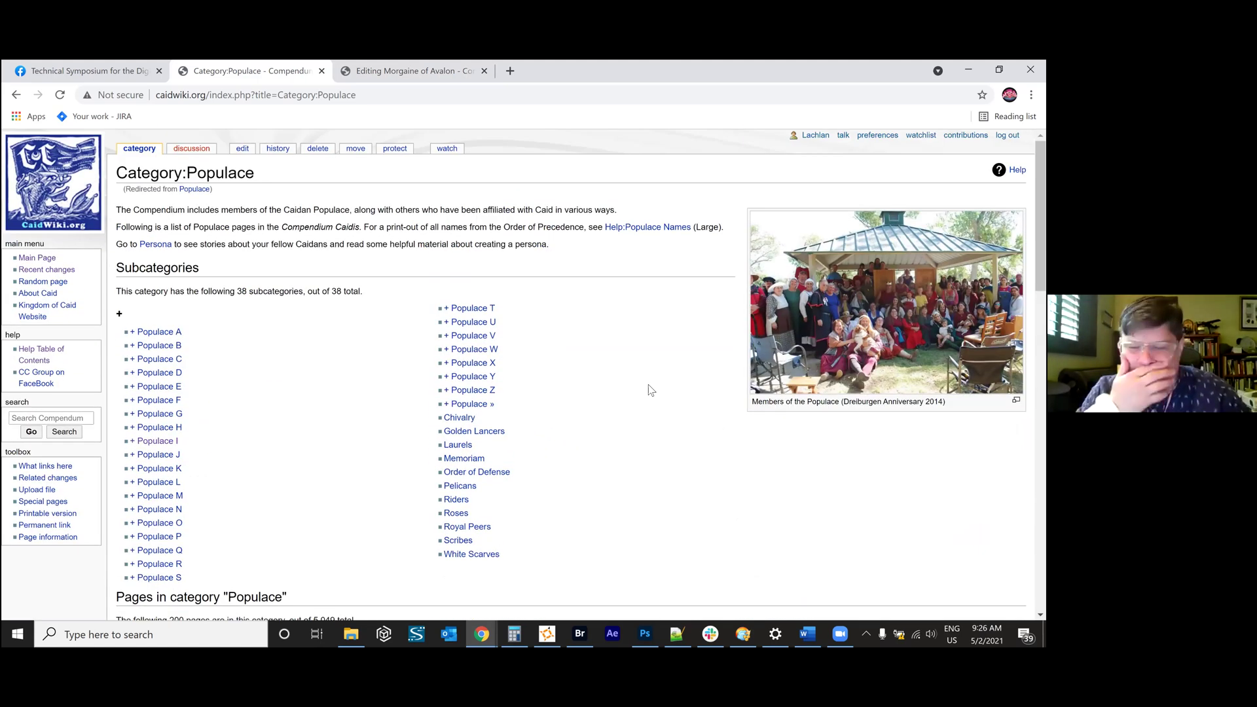
pyautogui.scroll(-1, 648, 390)
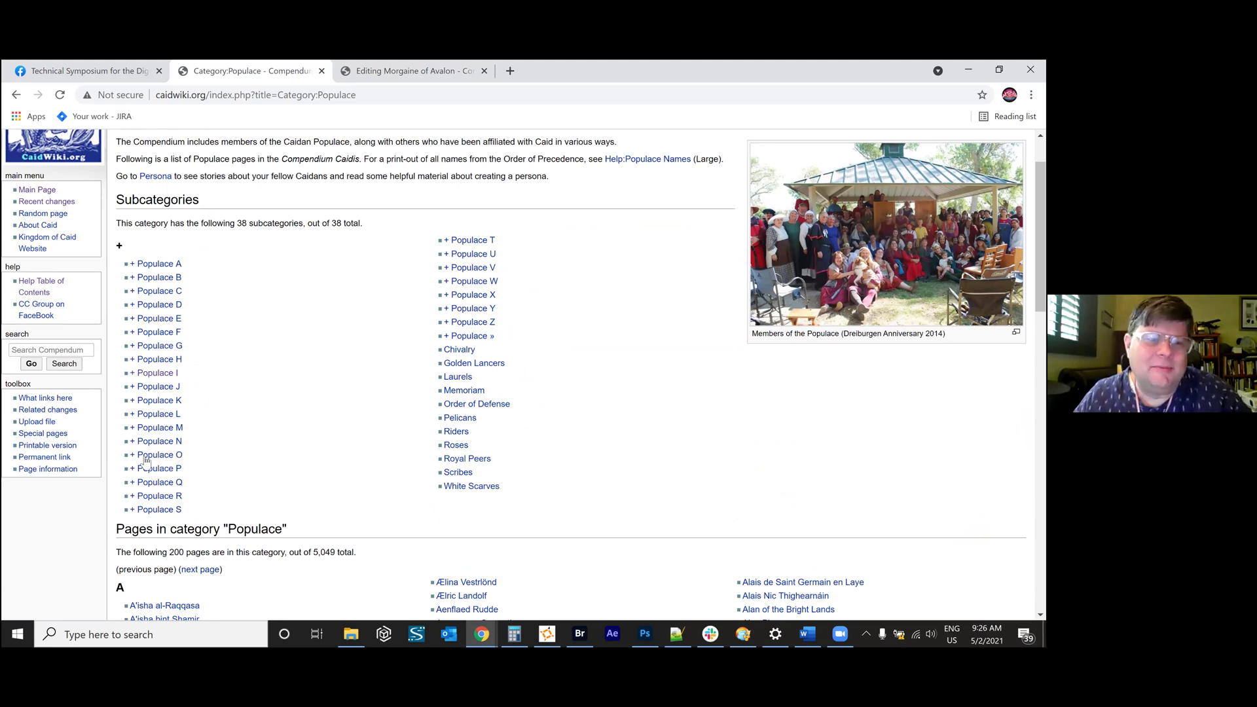
# Open the + Populace T subcategory and look through its listed pages.
pyautogui.click(469, 240)
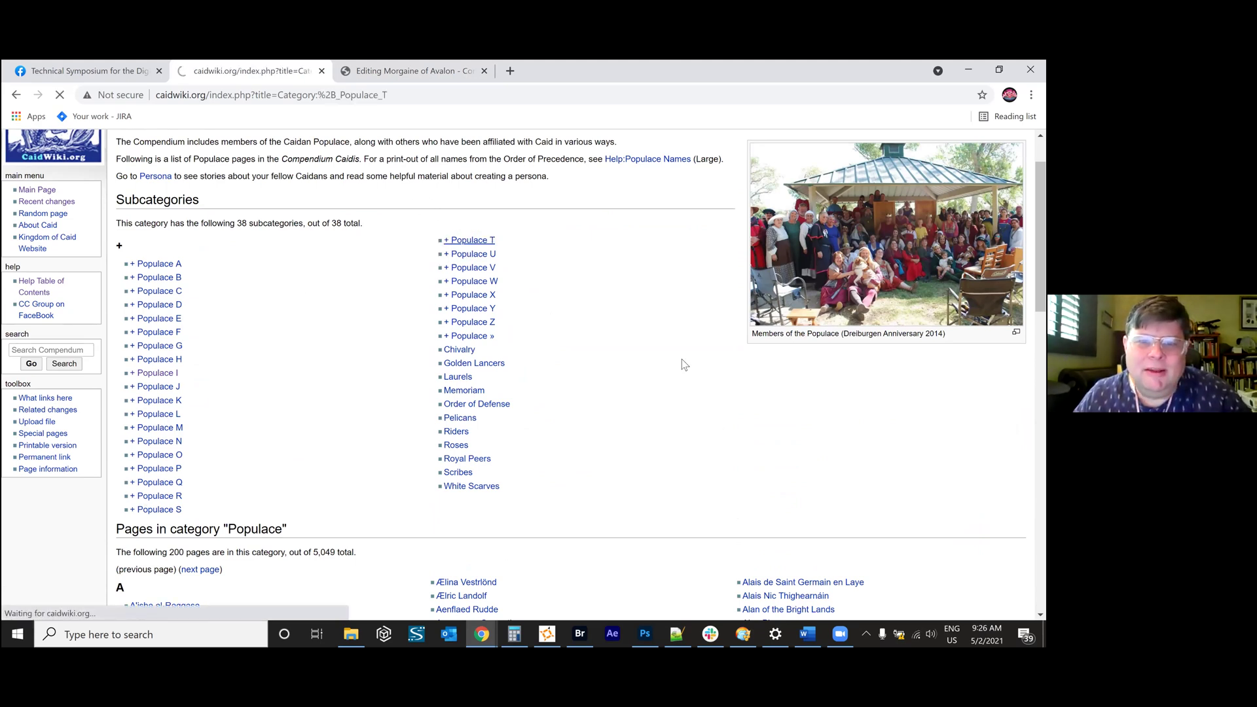
pyautogui.scroll(-10, 682, 359)
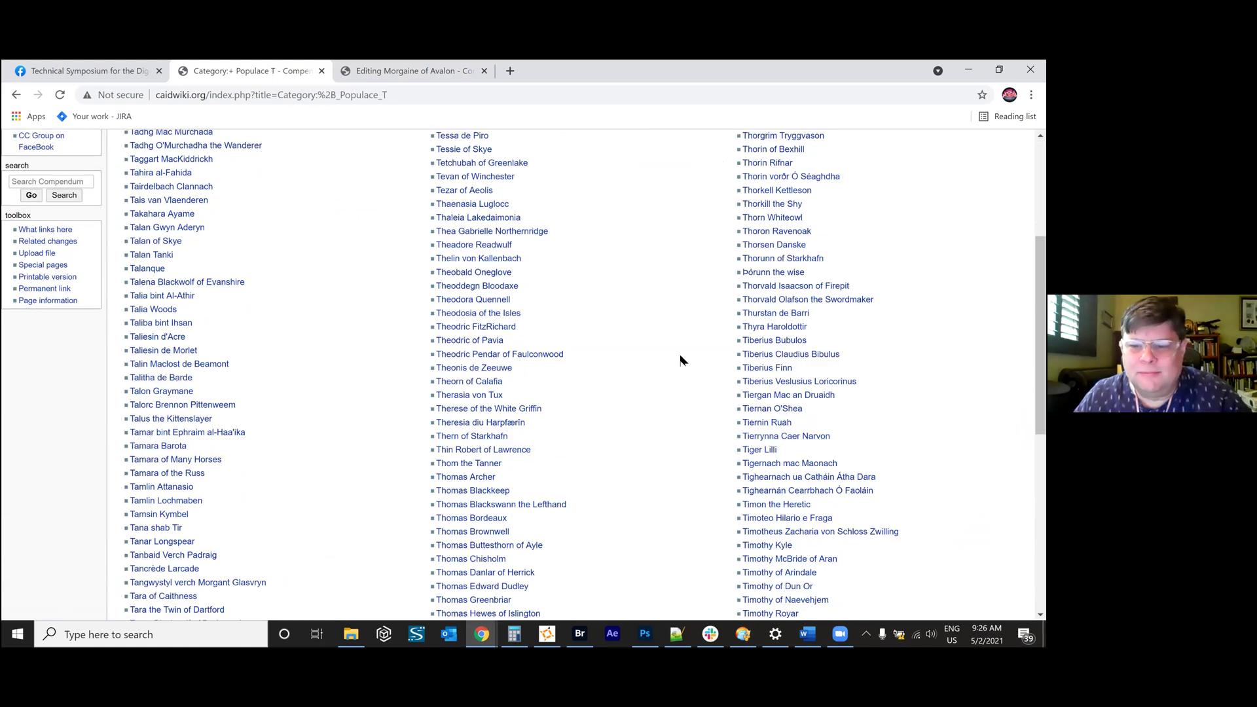
pyautogui.scroll(-1, 682, 360)
pyautogui.scroll(-1, 682, 359)
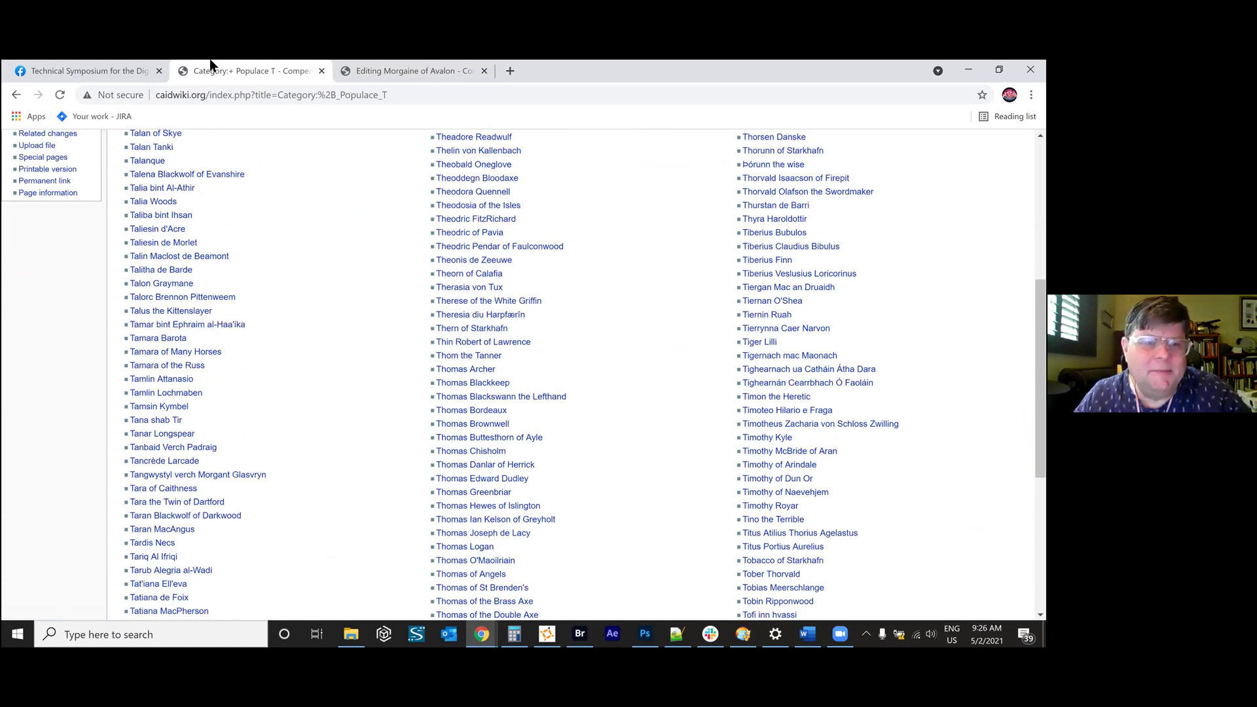
pyautogui.scroll(-5, 388, 411)
pyautogui.scroll(7, 388, 410)
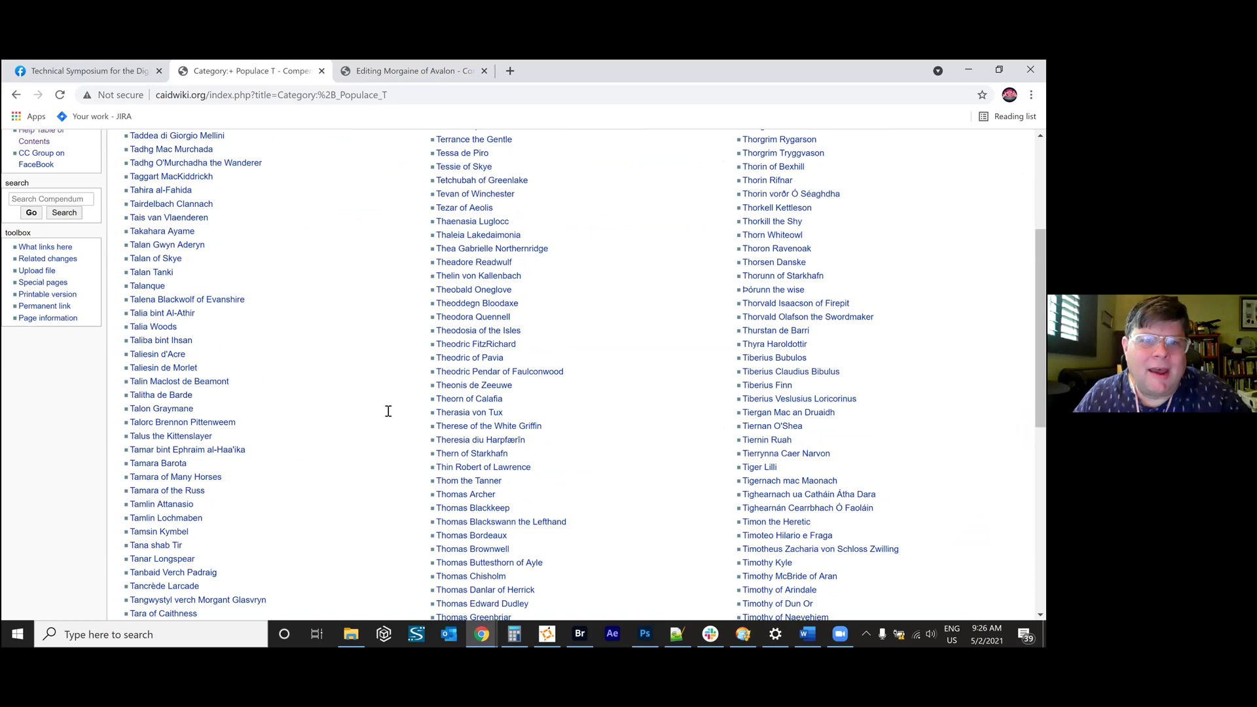
pyautogui.scroll(10, 388, 410)
# Return to the Morgaine of Avalon editor and examine the initial letter in the Populace category line at the end of the markup.
pyautogui.hotkey('ctrl', 'Tab')
pyautogui.scroll(-4, 388, 451)
pyautogui.scroll(7, 389, 451)
pyautogui.scroll(-8, 356, 454)
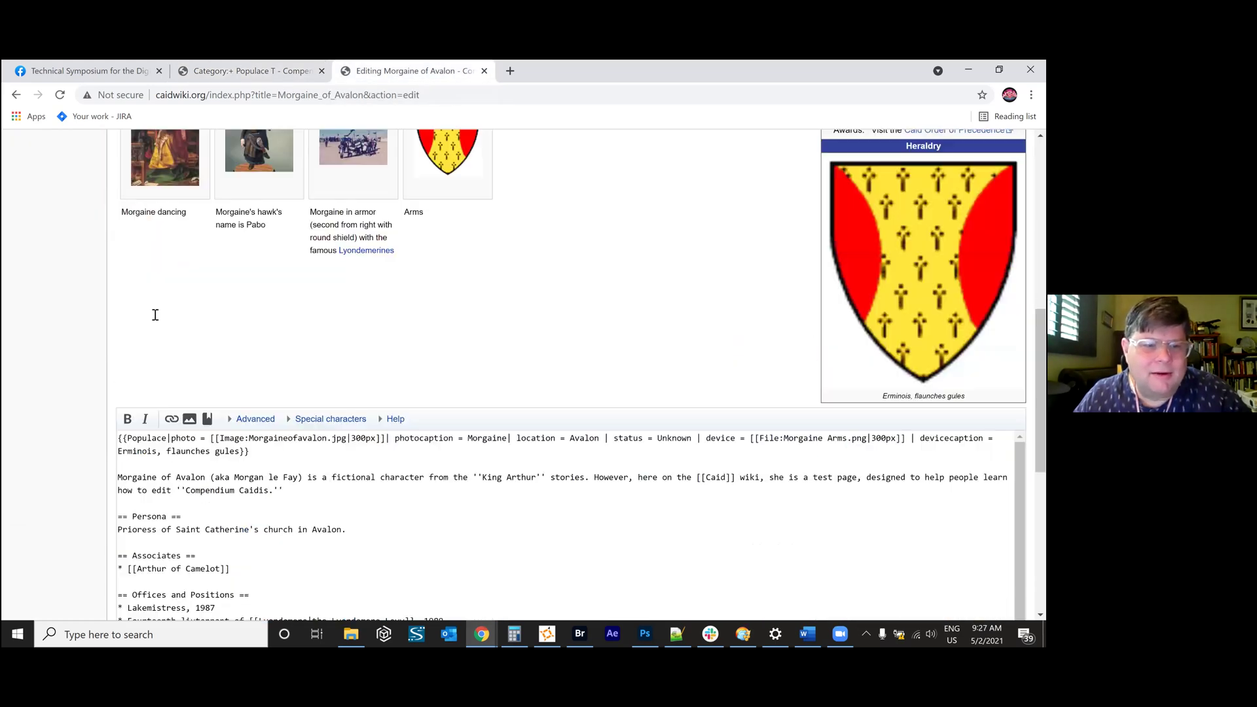
pyautogui.scroll(-10, 155, 315)
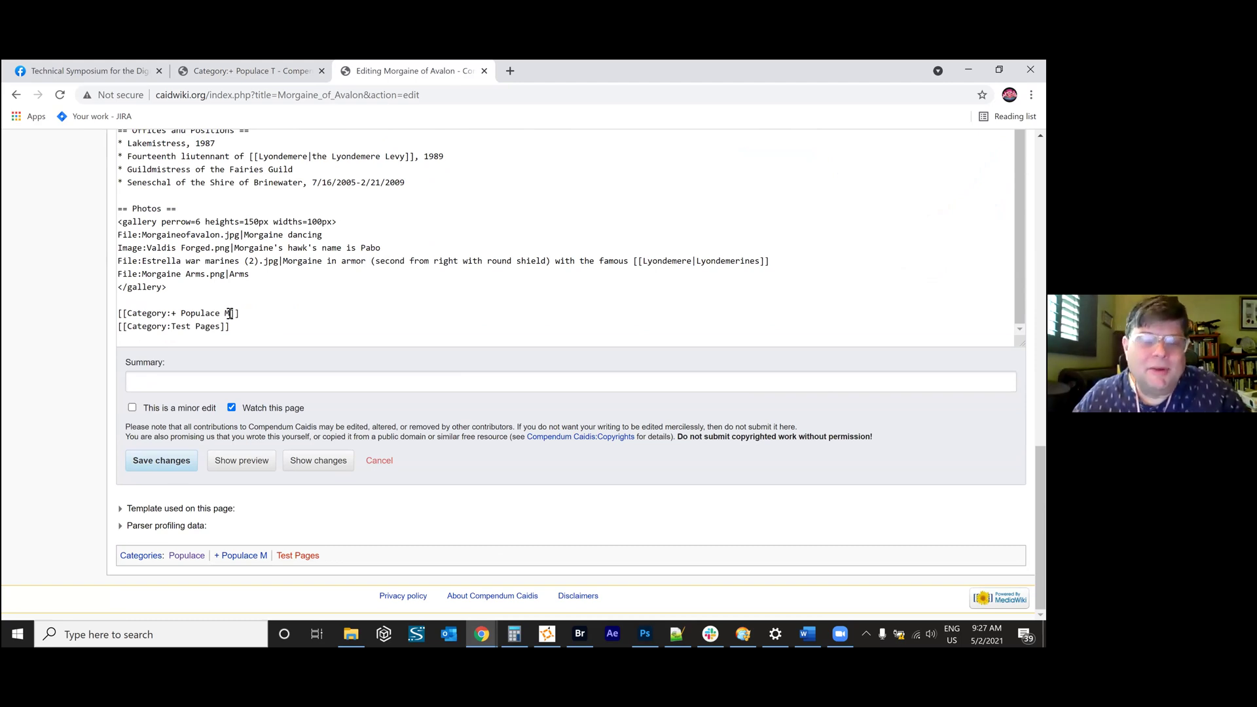
pyautogui.doubleClick(226, 313)
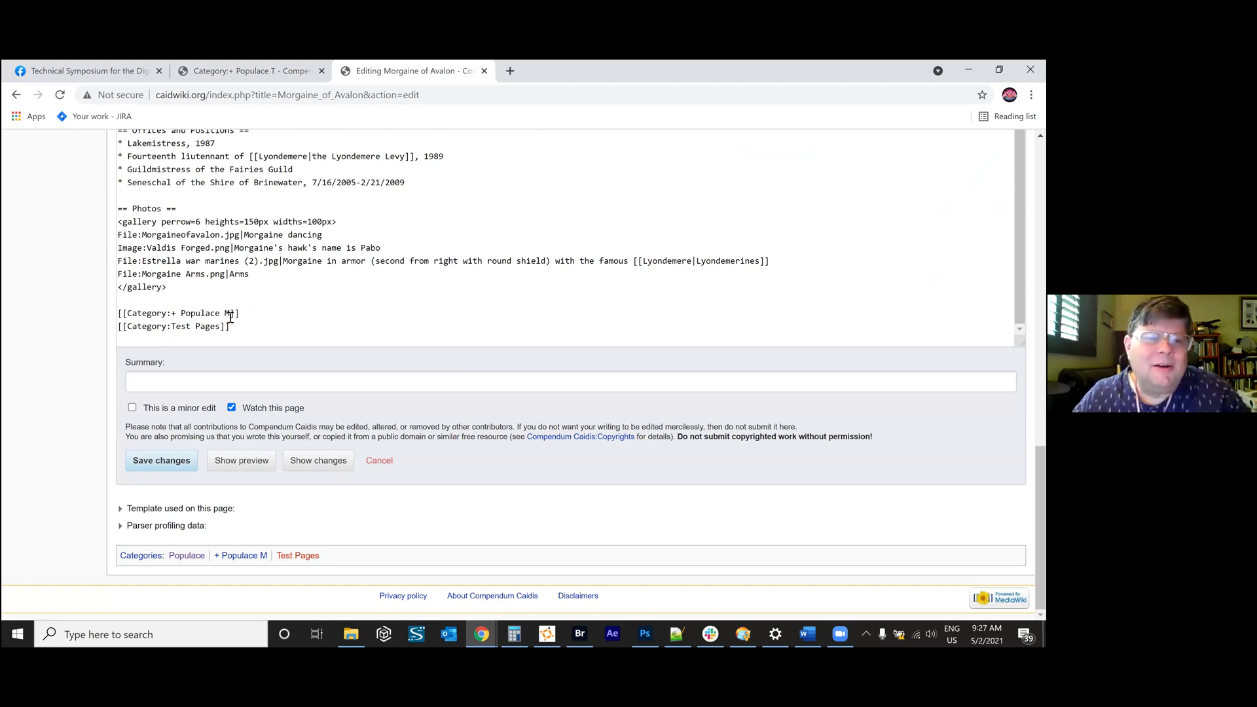
pyautogui.write('T')
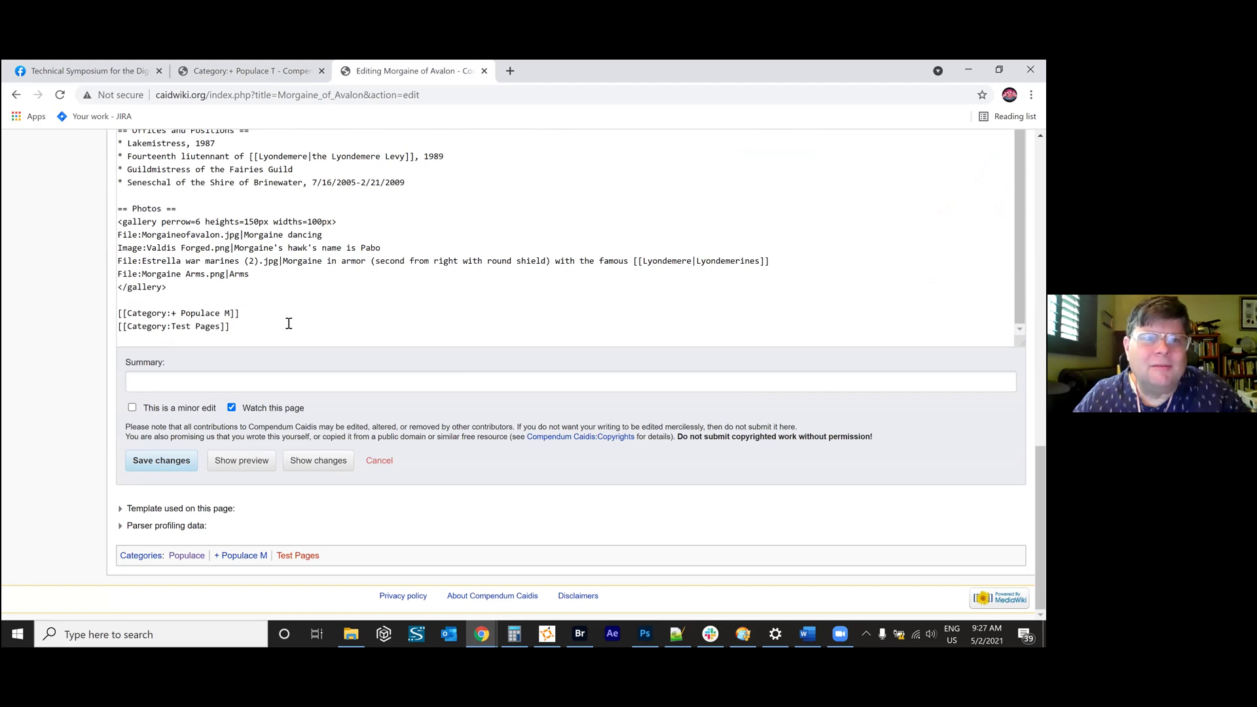
pyautogui.scroll(1, 296, 326)
pyautogui.scroll(6, 301, 315)
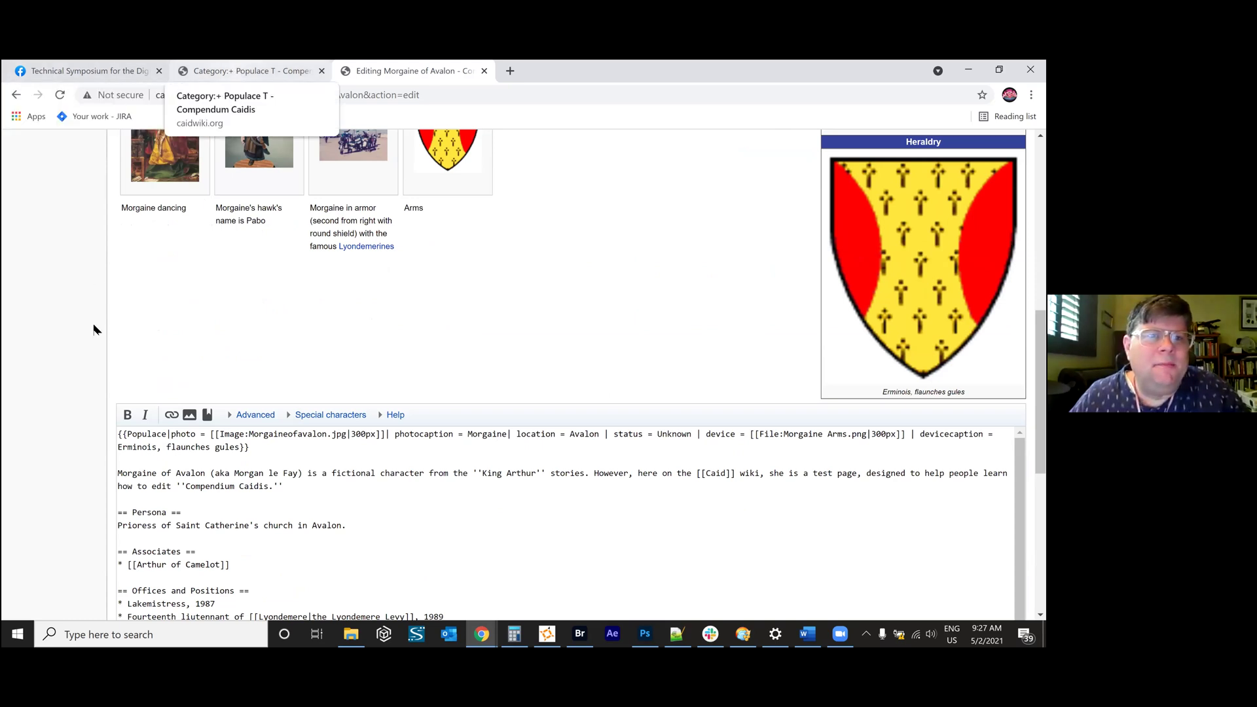
# Return to the Populace T category page and open the Templates help page through the Help Table of Contents.
pyautogui.hotkey('ctrl', 'shift', 'Tab')
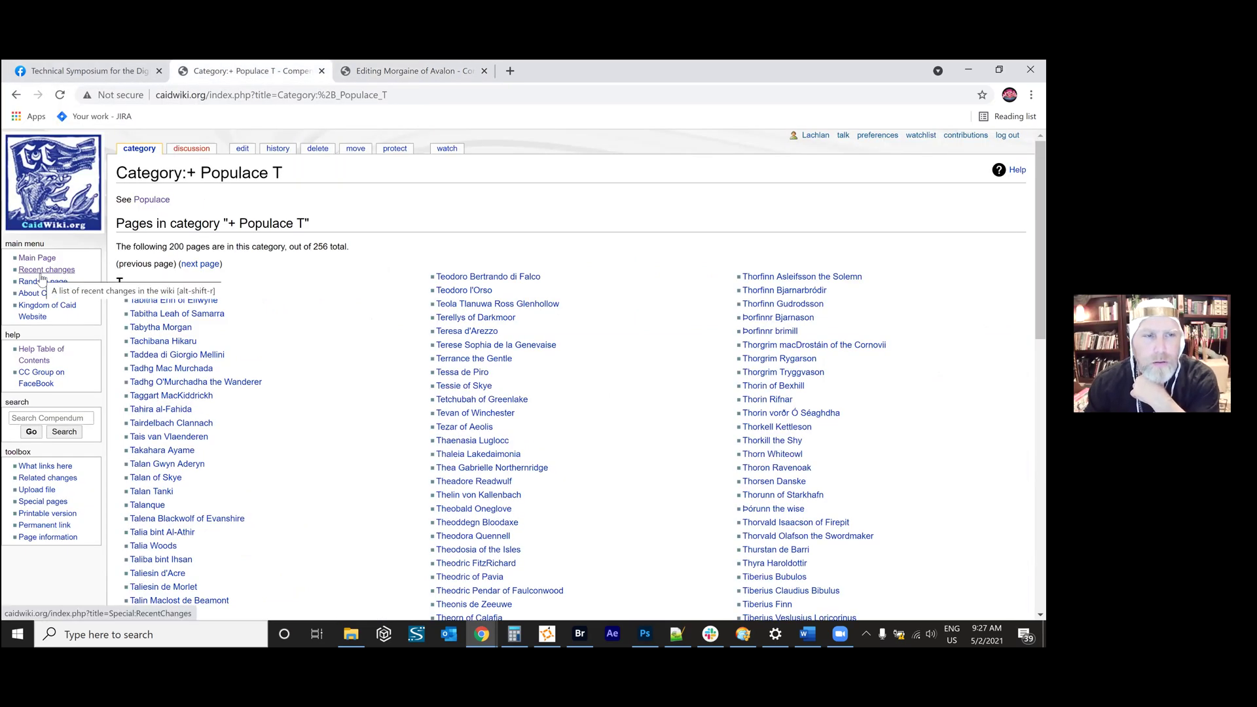
pyautogui.click(41, 350)
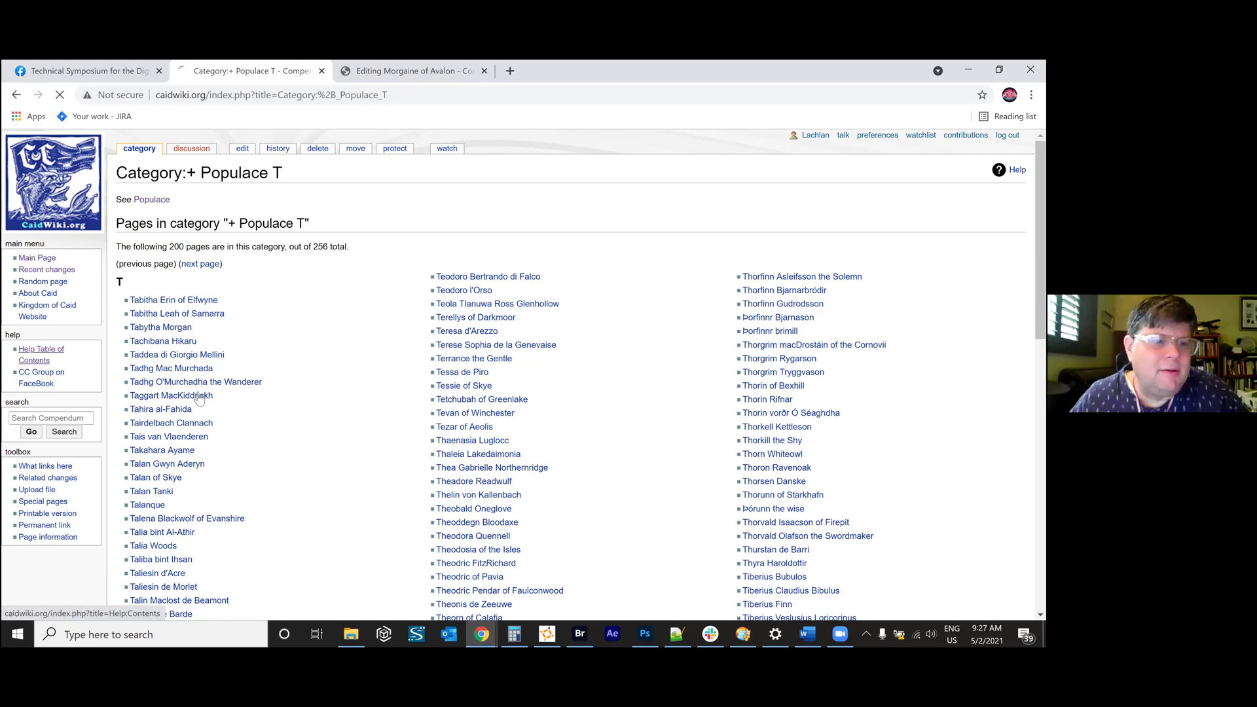
pyautogui.click(159, 284)
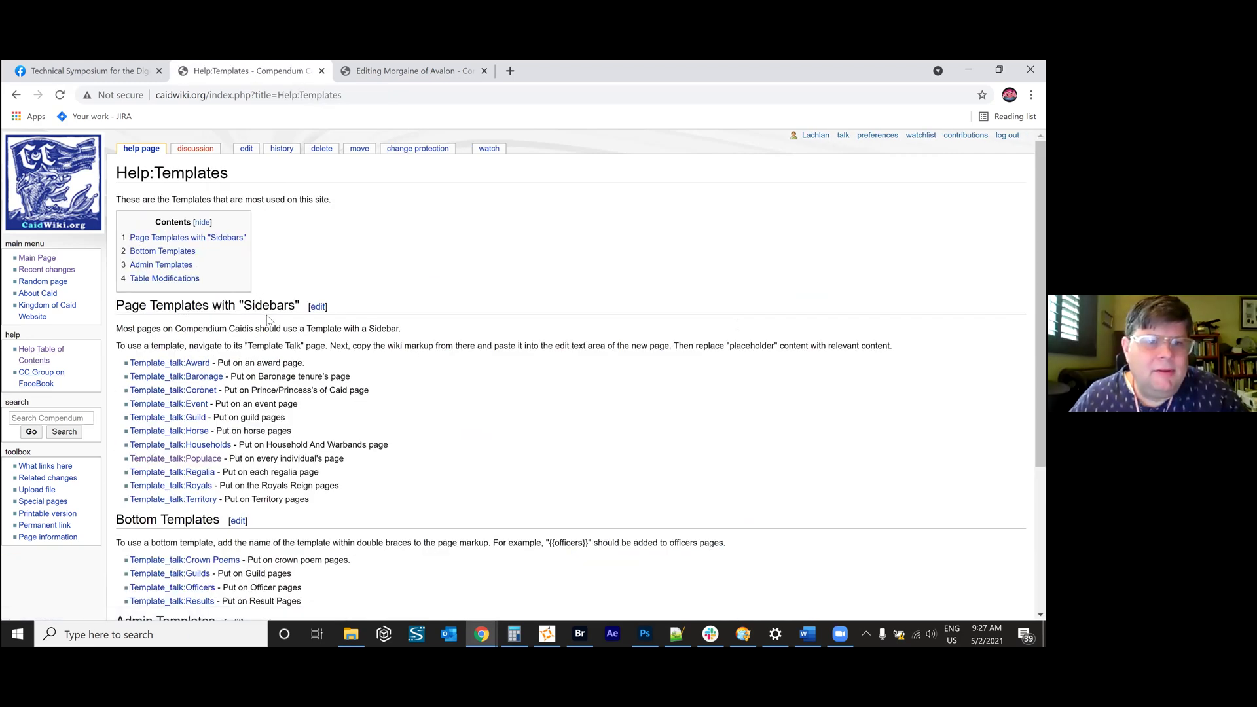
# Open the Template_talk:Populace page and examine the placeholder in the [[Category:+ Populace »]] line of the Quick Template Markup.
pyautogui.click(180, 459)
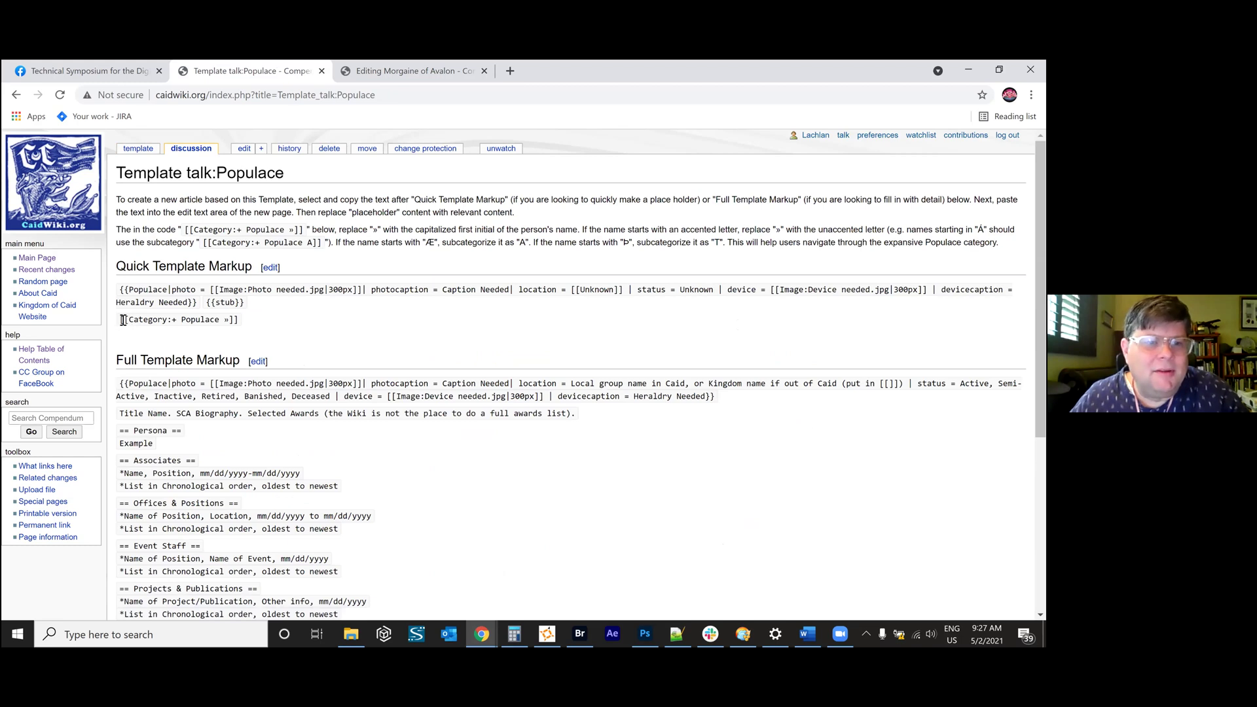
pyautogui.moveTo(122, 319); pyautogui.dragTo(240, 322)
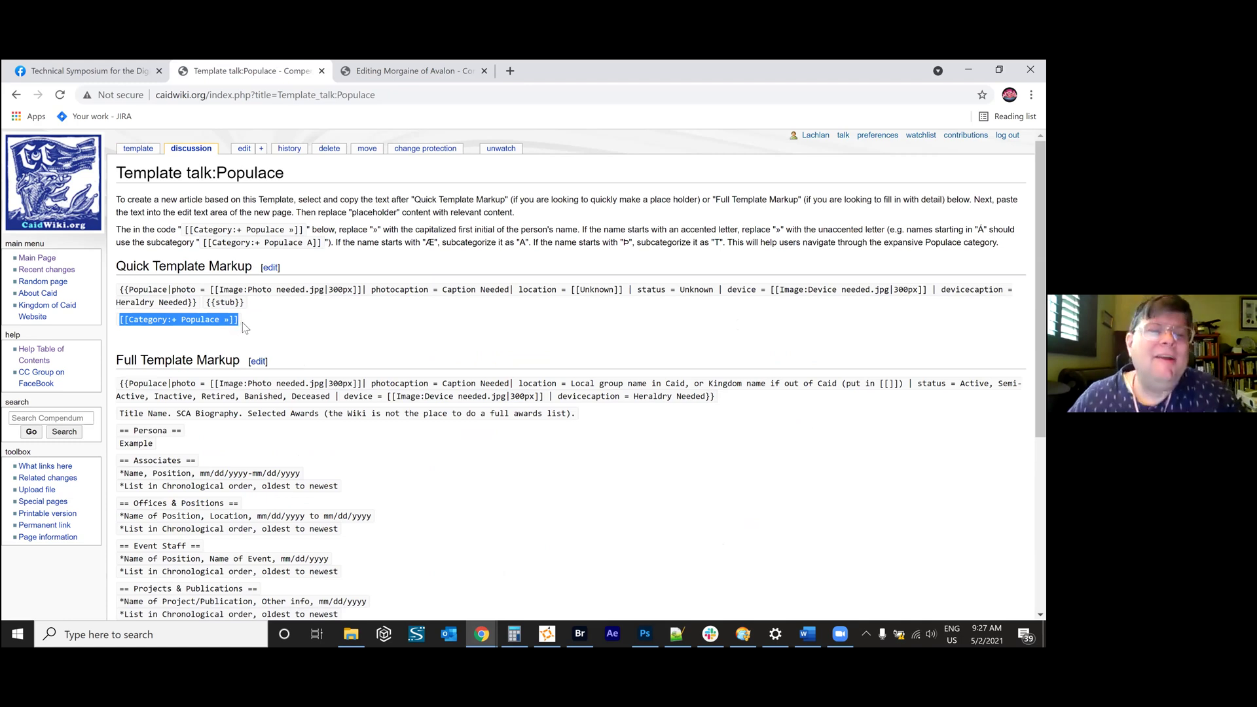
pyautogui.click(243, 325)
pyautogui.doubleClick(227, 319)
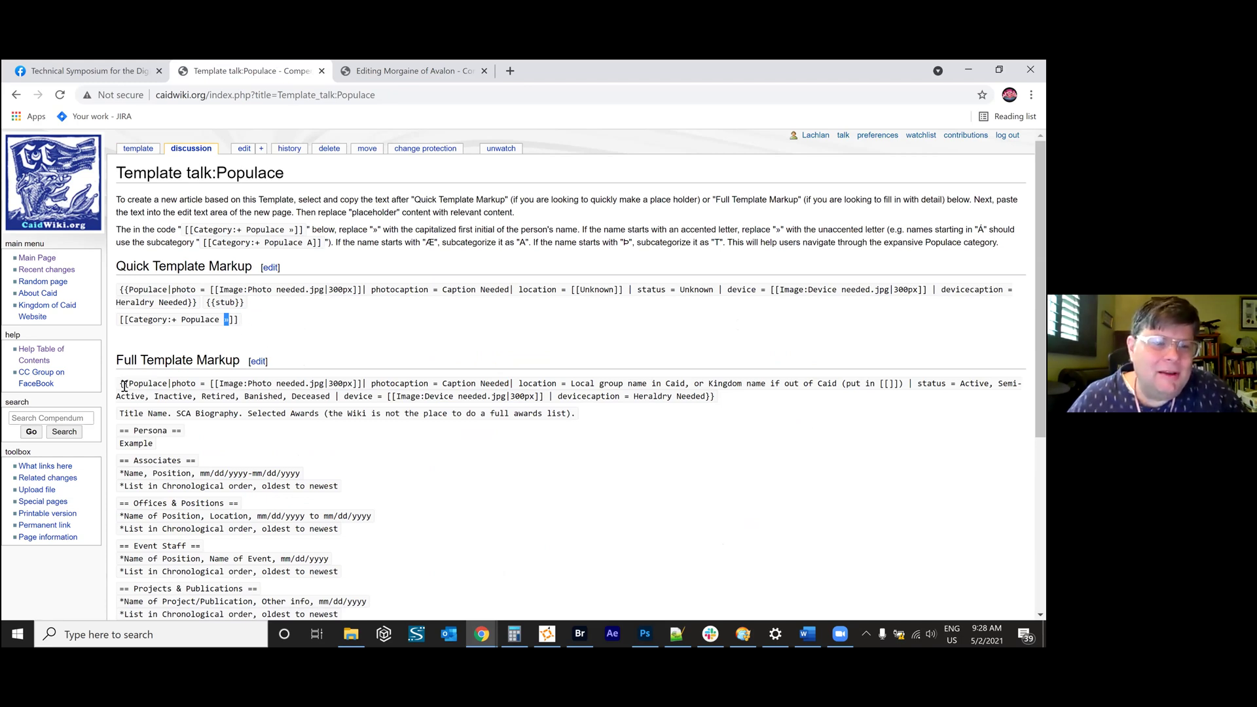
pyautogui.moveTo(240, 320); pyautogui.dragTo(211, 319)
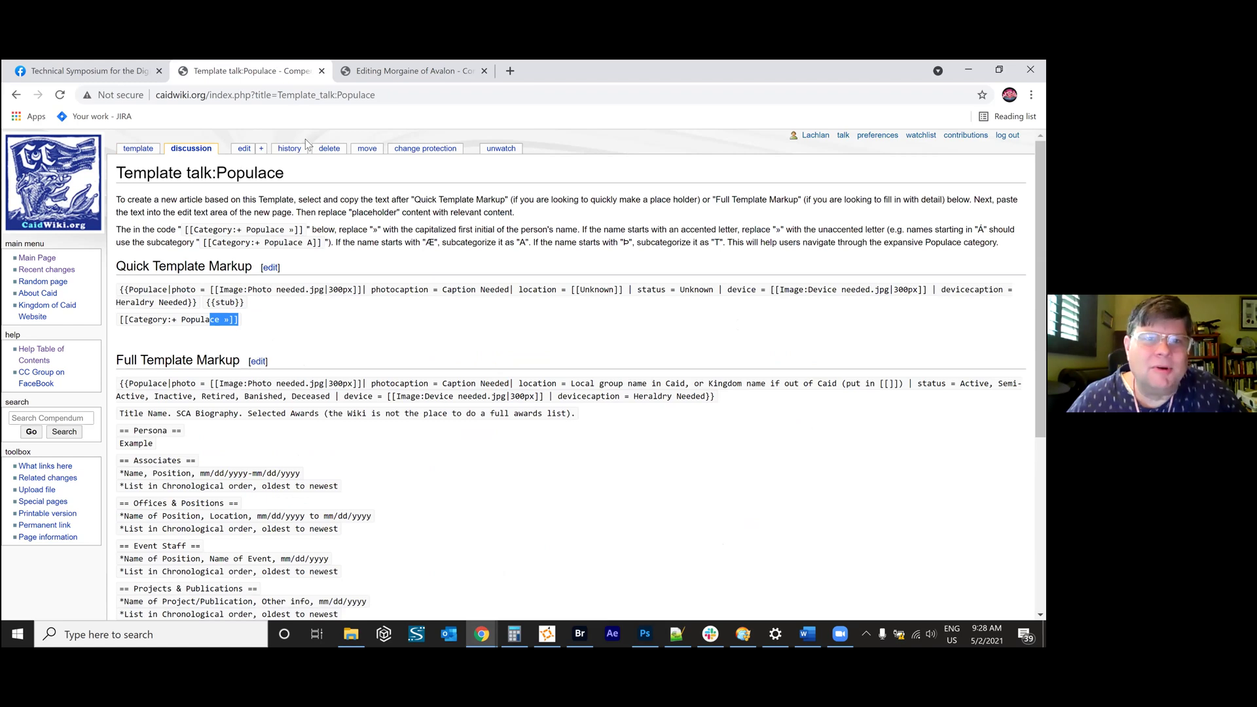
# Return to the Morgaine of Avalon editor, look over the preview and markup, and cancel the edit.
pyautogui.click(367, 73)
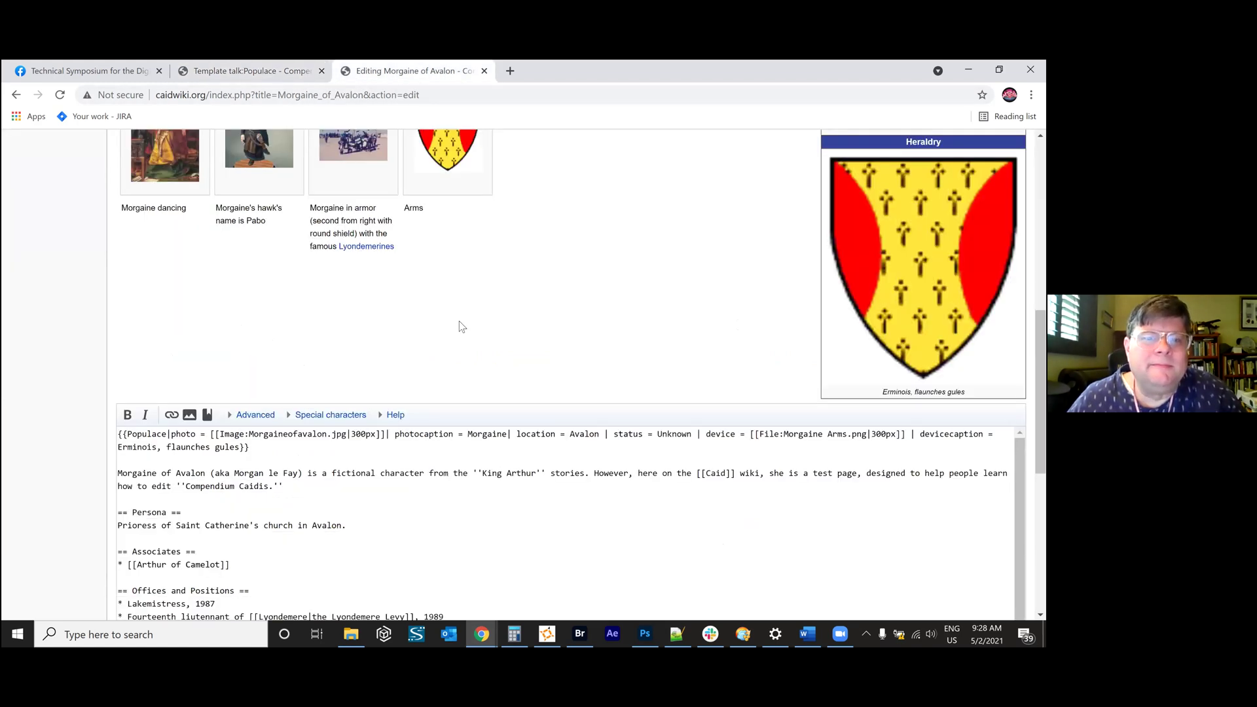
pyautogui.scroll(1, 459, 320)
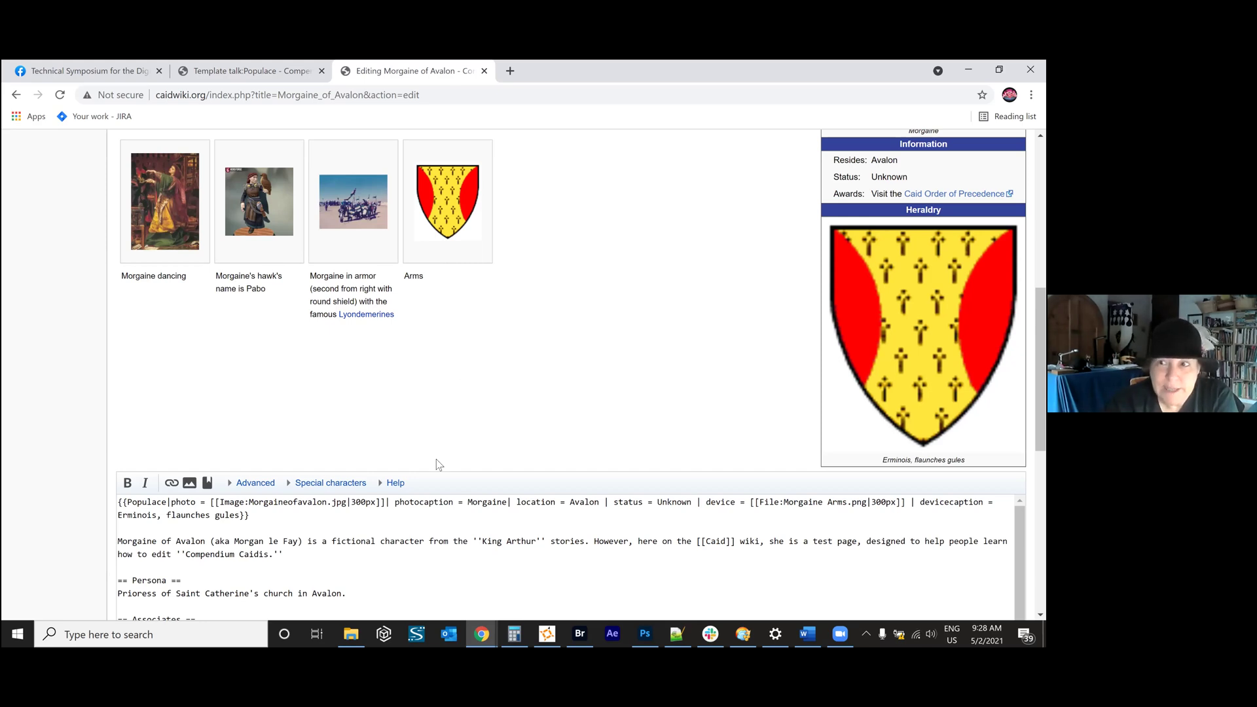
pyautogui.scroll(-1, 464, 562)
pyautogui.scroll(6, 664, 297)
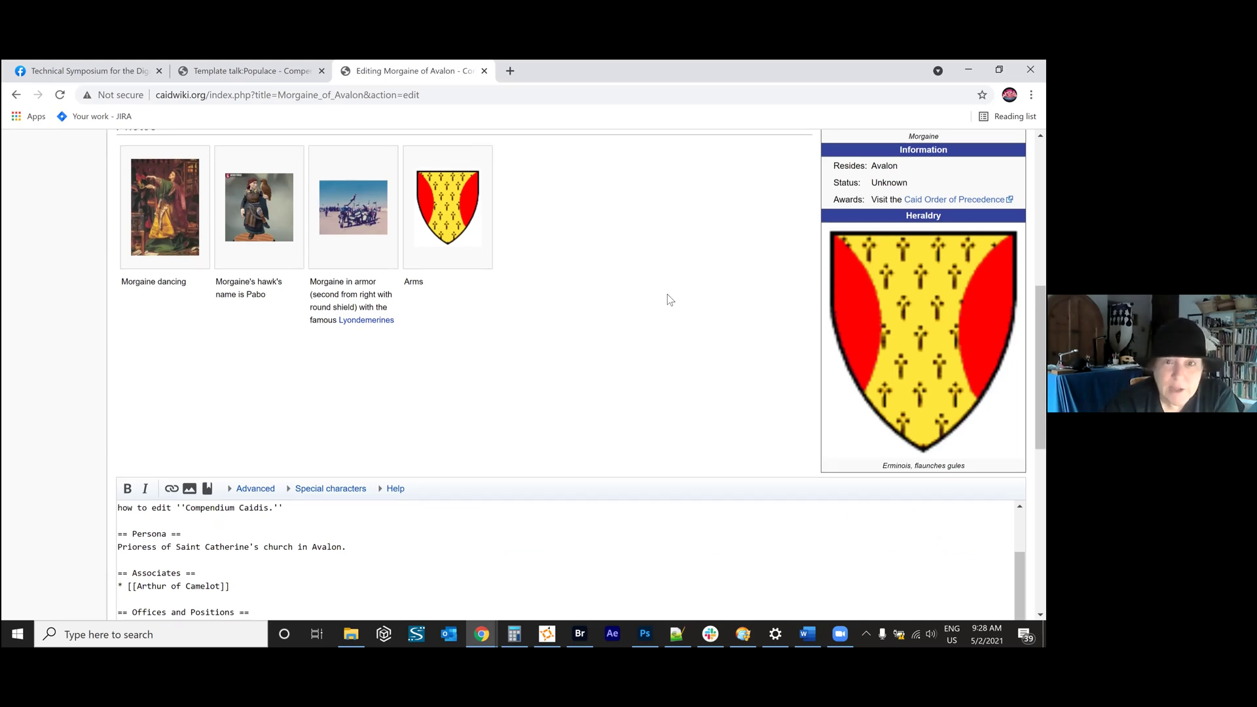
pyautogui.scroll(1, 747, 196)
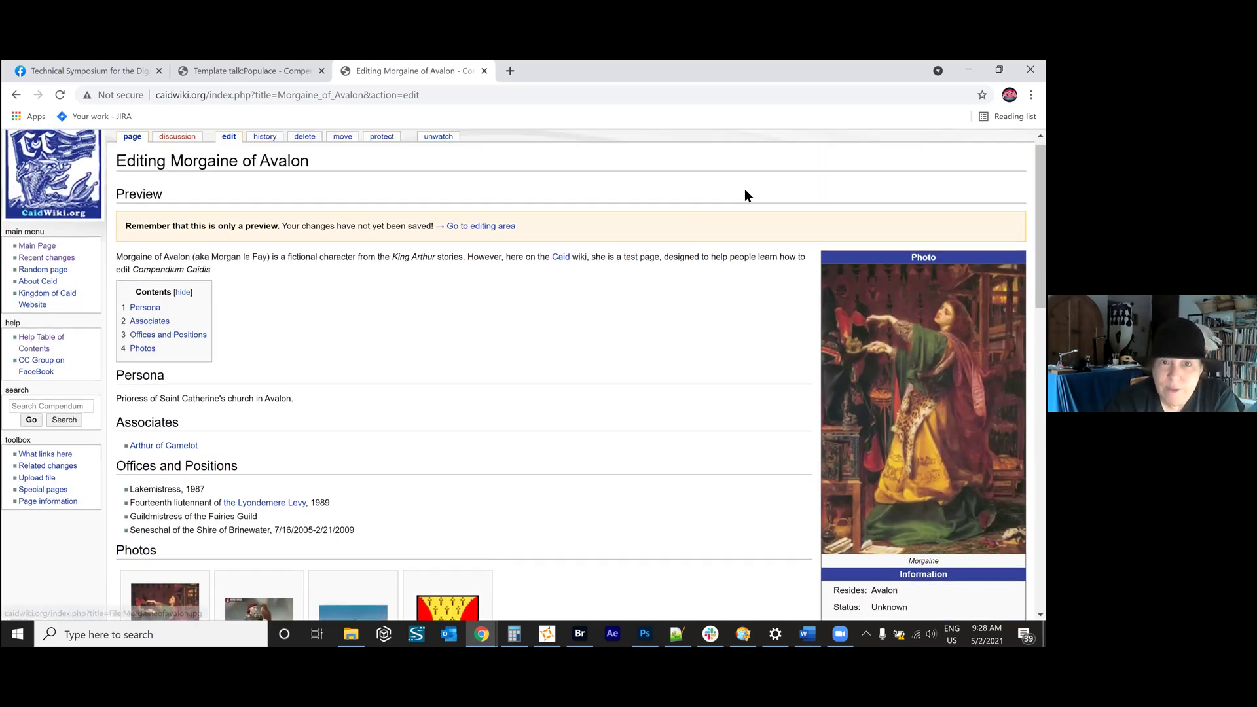
pyautogui.scroll(-15, 633, 387)
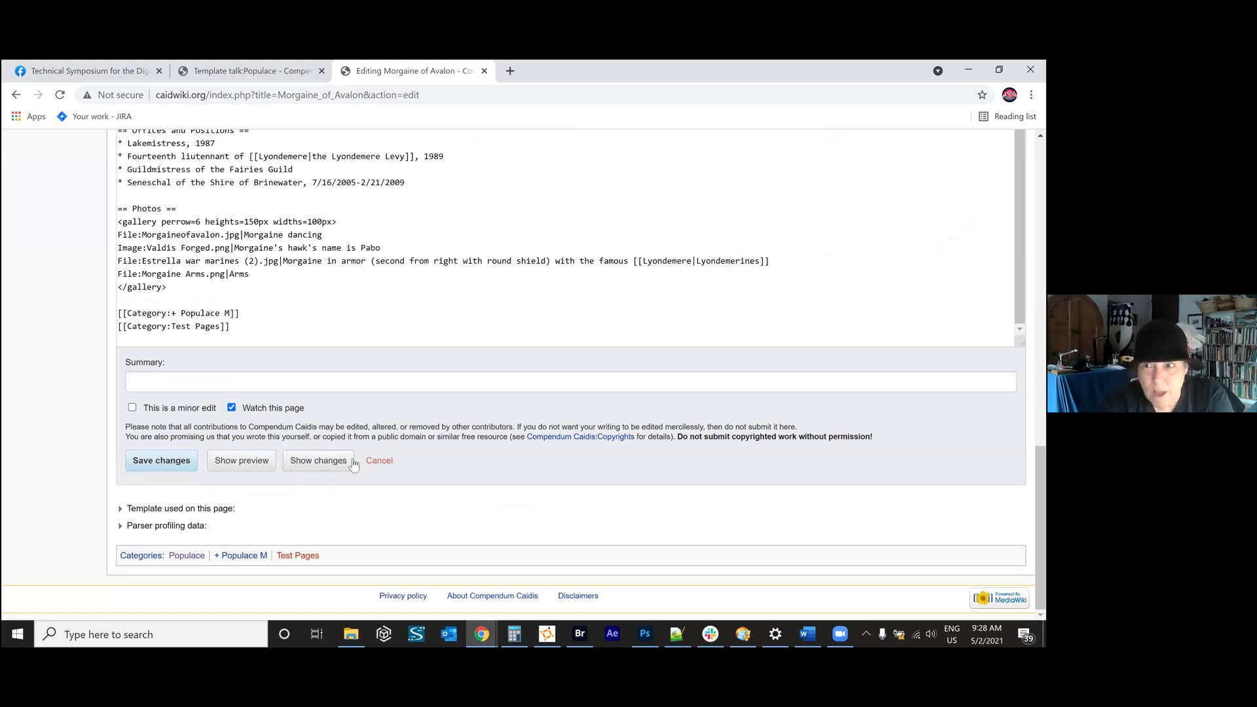
pyautogui.click(379, 461)
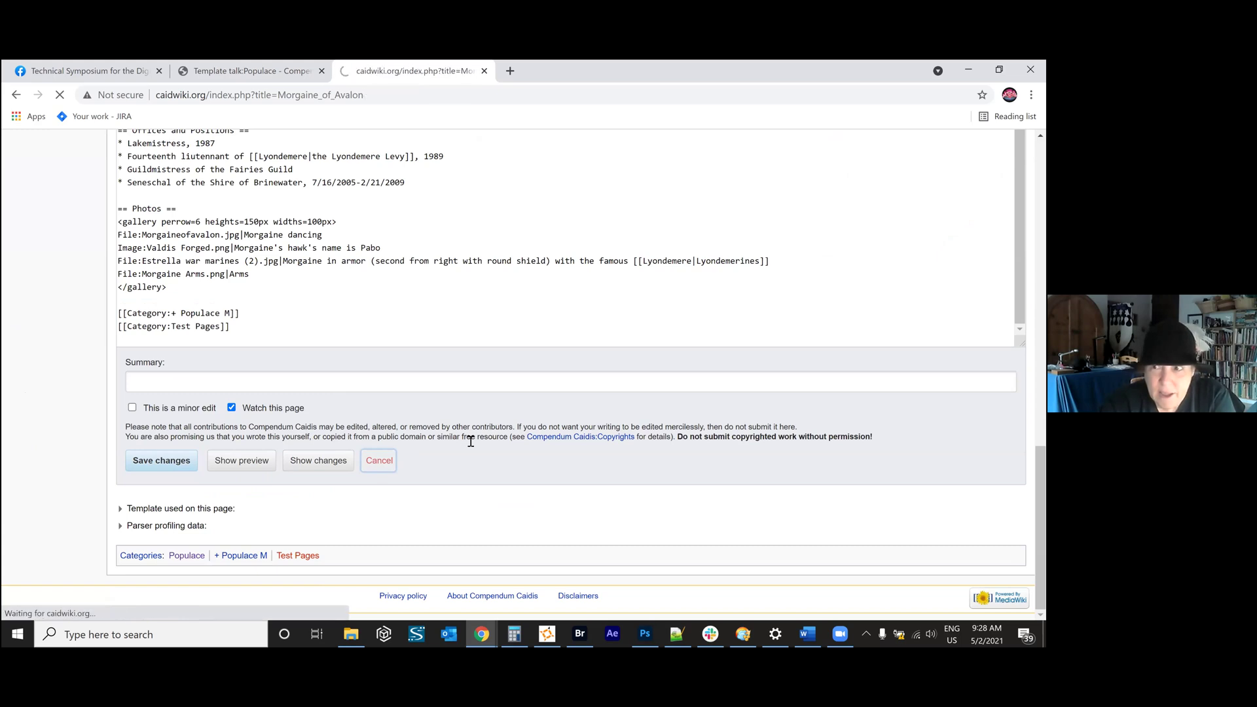
# Open the Test Pages category from the foot of the Morgaine of Avalon page, view its listed pages, and go back.
pyautogui.scroll(-5, 407, 380)
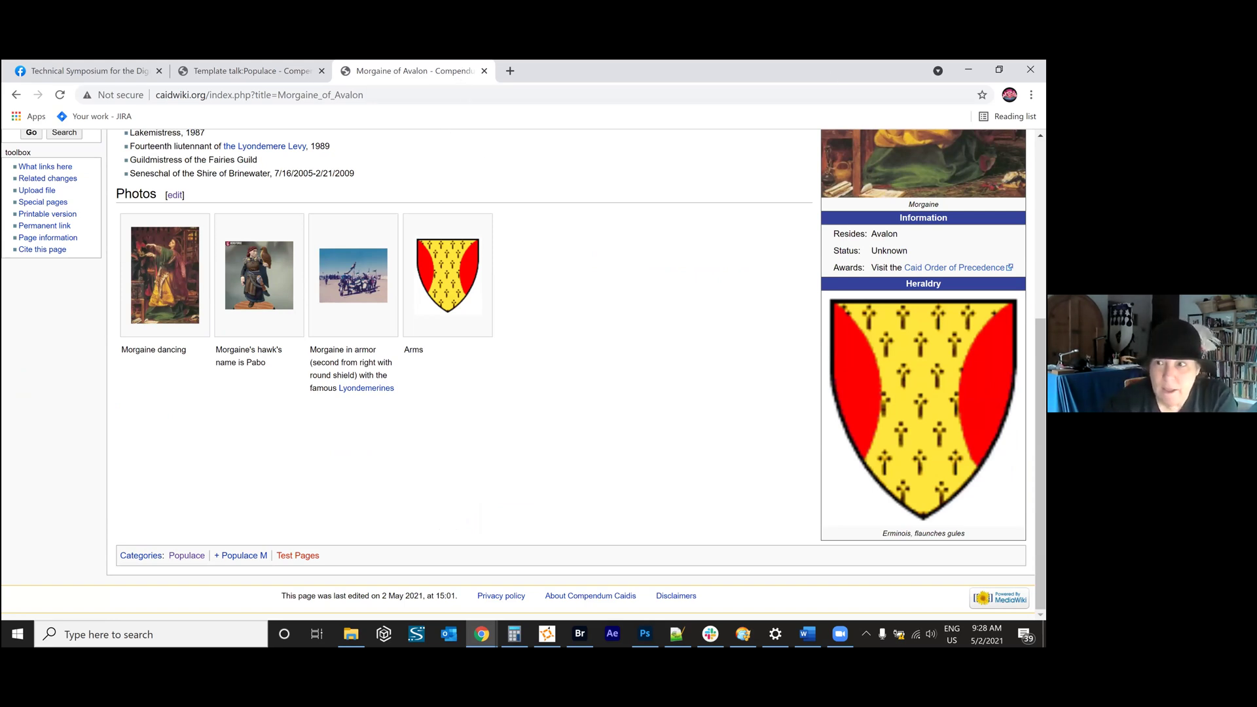
pyautogui.click(284, 561)
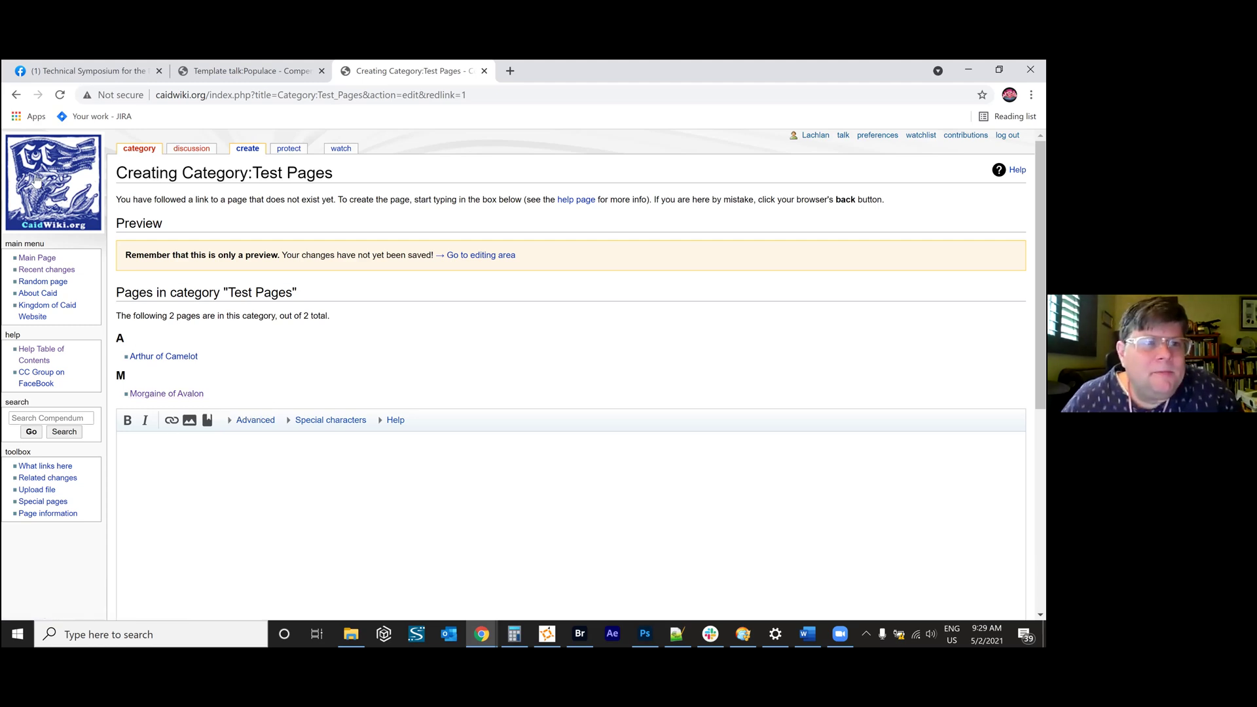
pyautogui.click(16, 96)
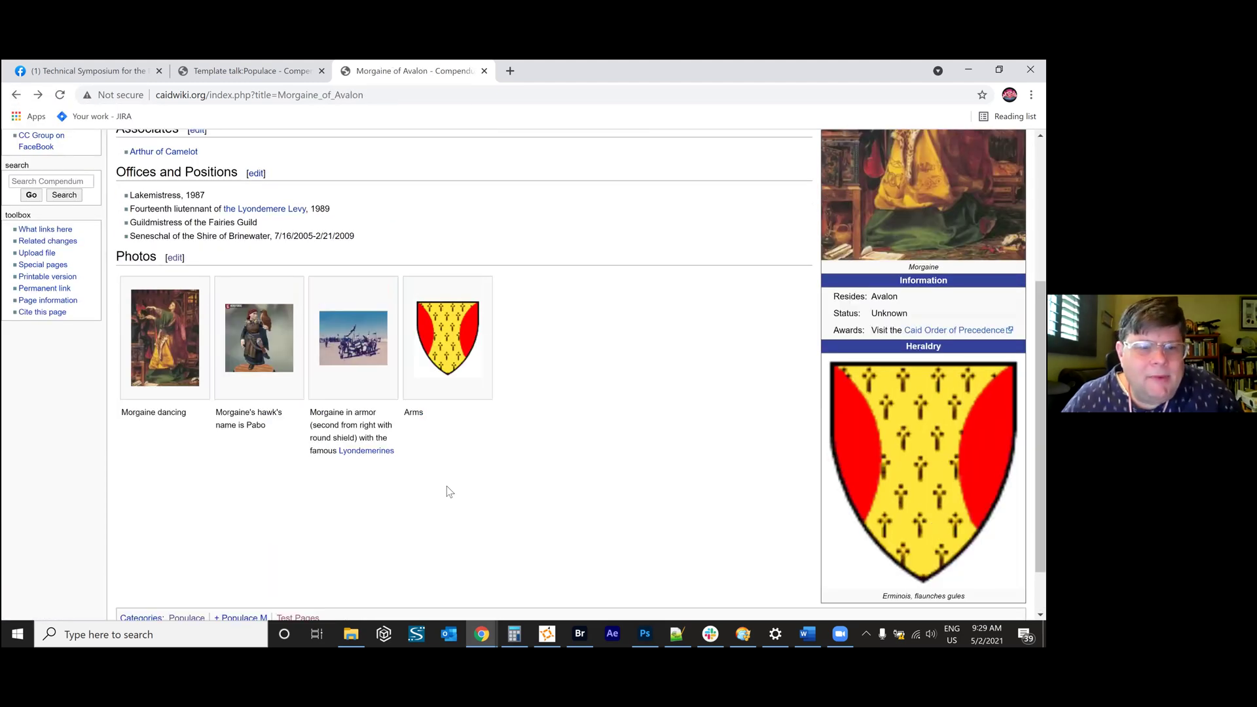
# Look over the Morgaine of Avalon page and open the whole page for editing.
pyautogui.scroll(4, 449, 491)
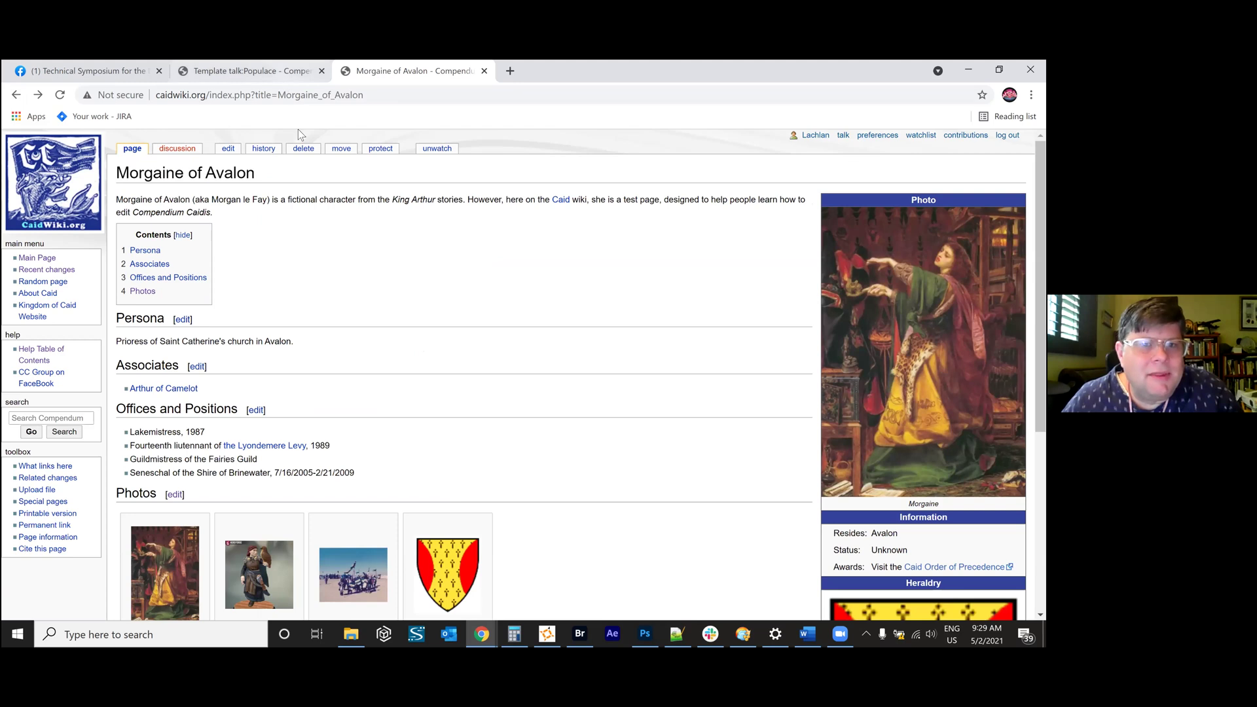
pyautogui.scroll(-1, 435, 295)
pyautogui.scroll(1, 435, 295)
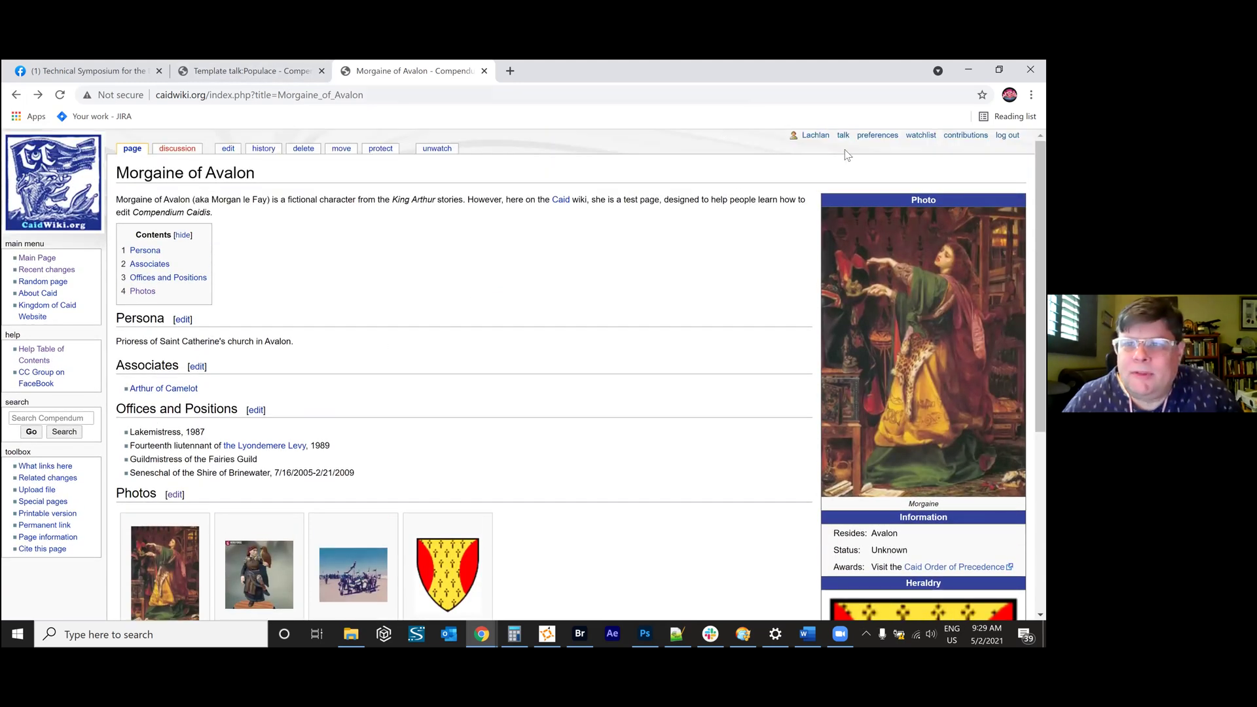
pyautogui.click(231, 149)
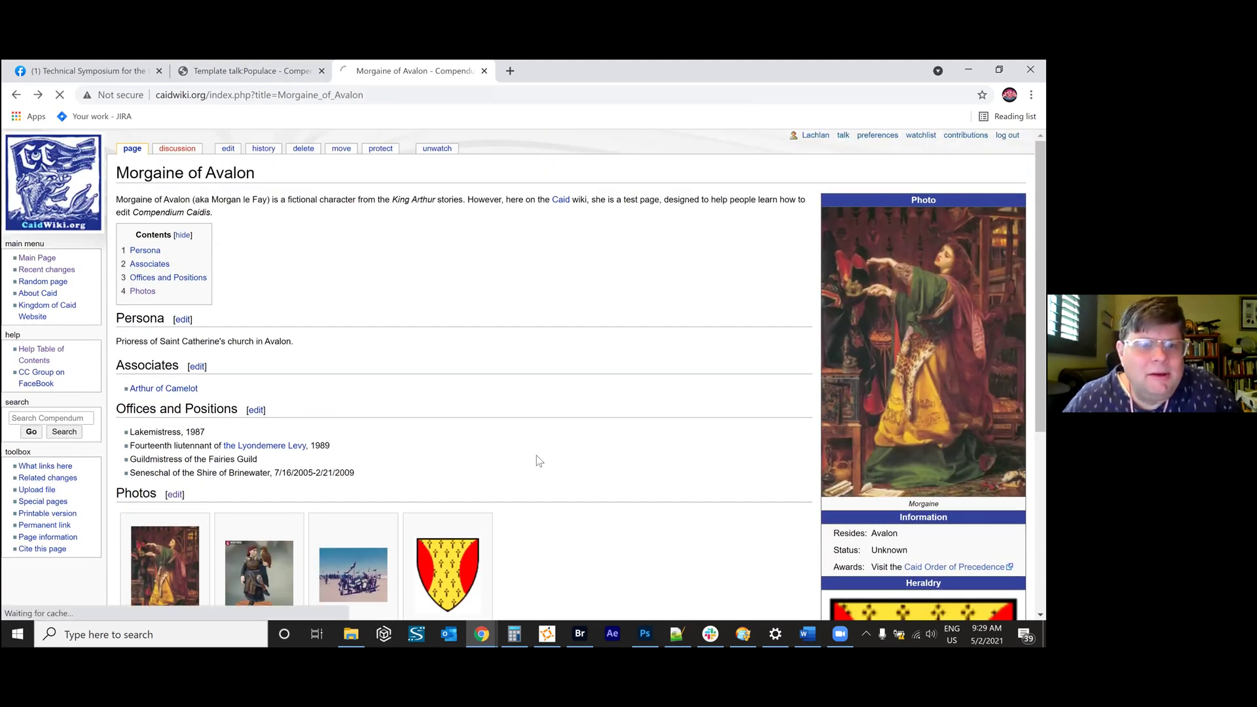
pyautogui.scroll(-15, 541, 462)
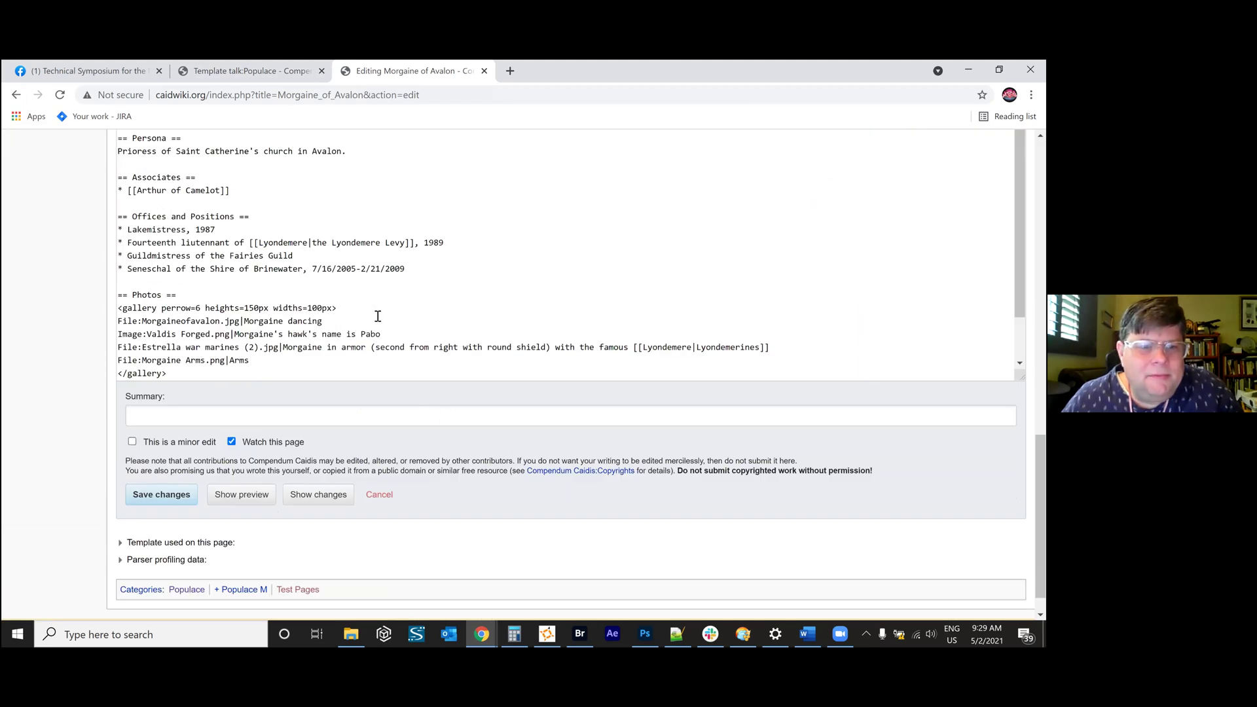
# Examine the [[Arthur of Camelot]] link markup under Associates and compare it with the rendered link in the preview.
pyautogui.scroll(5, 727, 244)
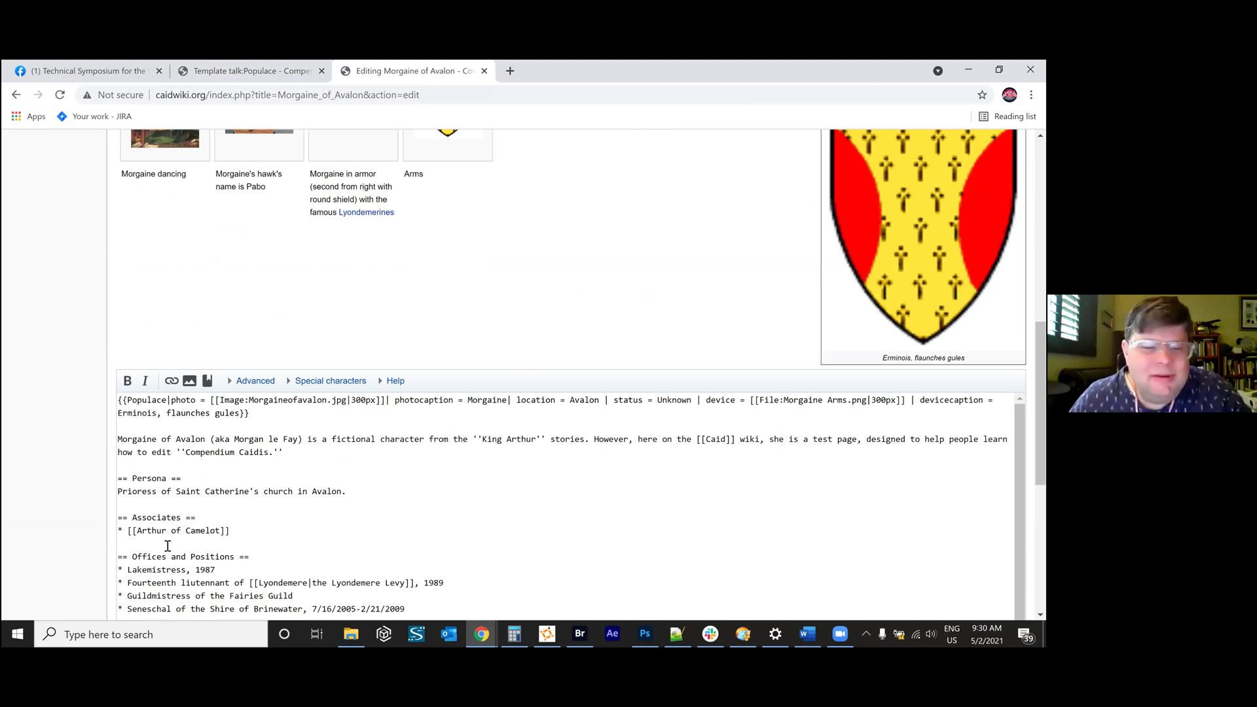
pyautogui.moveTo(128, 530); pyautogui.dragTo(235, 531)
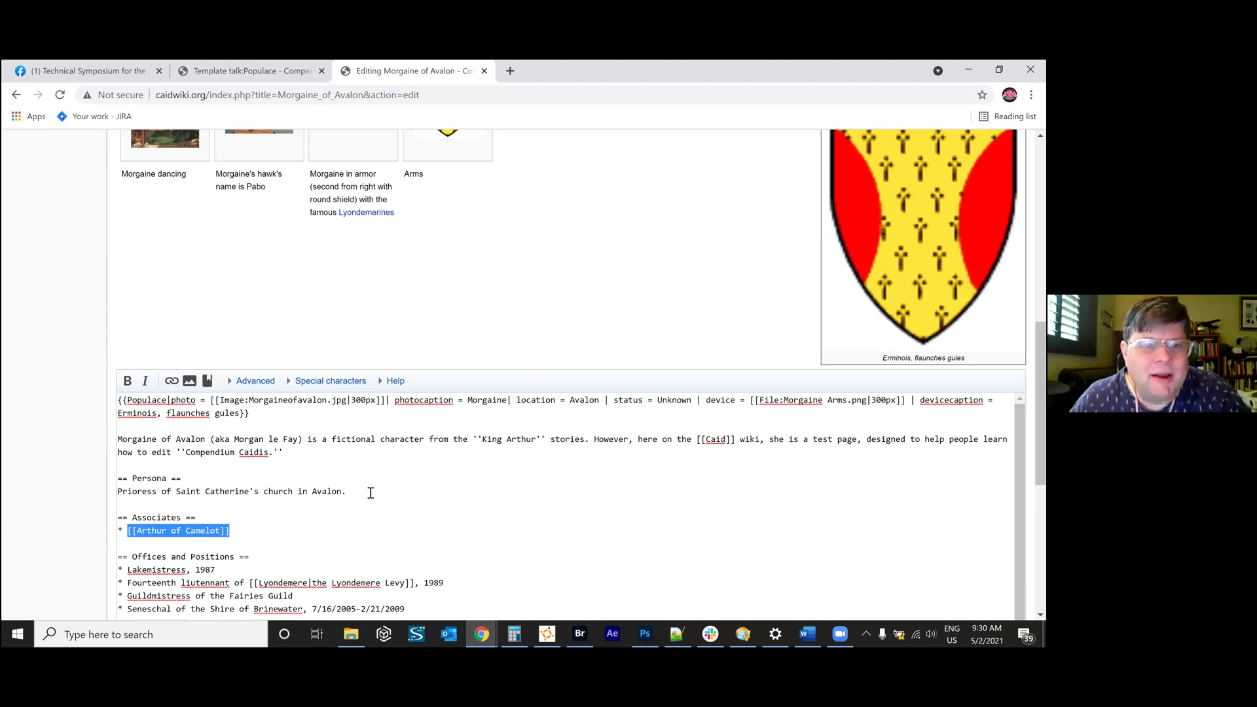
pyautogui.scroll(1, 208, 575)
pyautogui.scroll(-1, 150, 563)
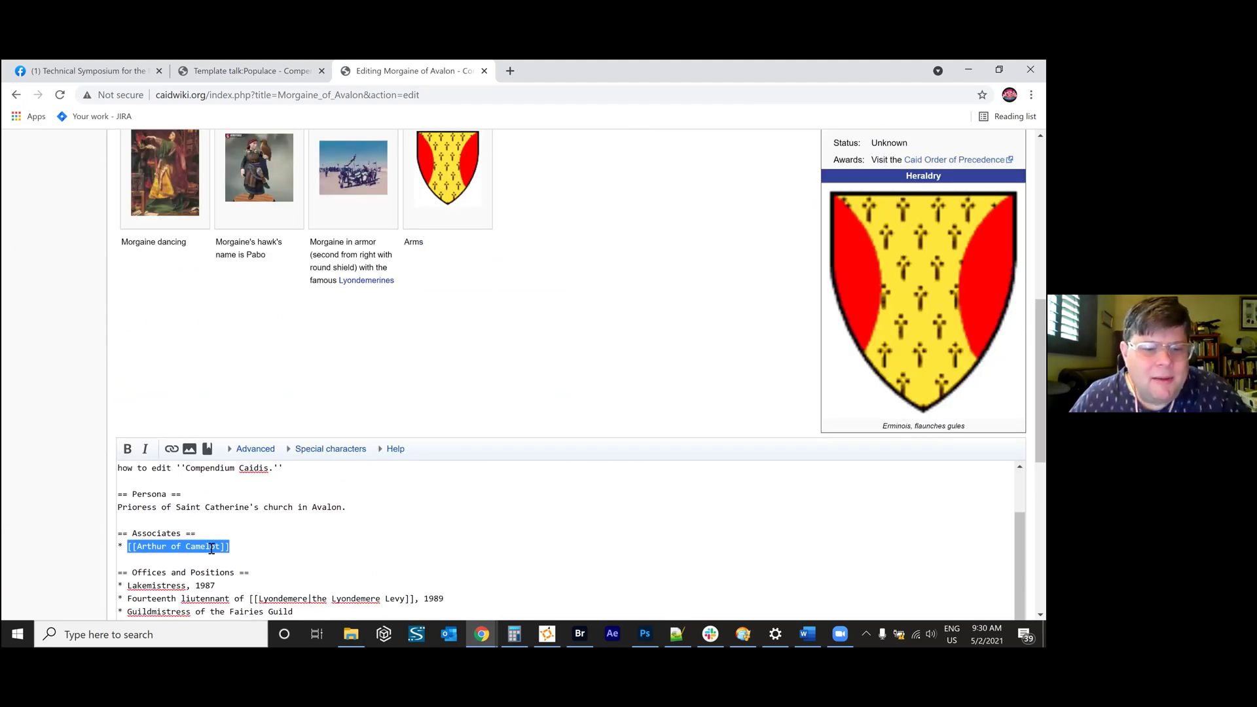
pyautogui.scroll(7, 323, 414)
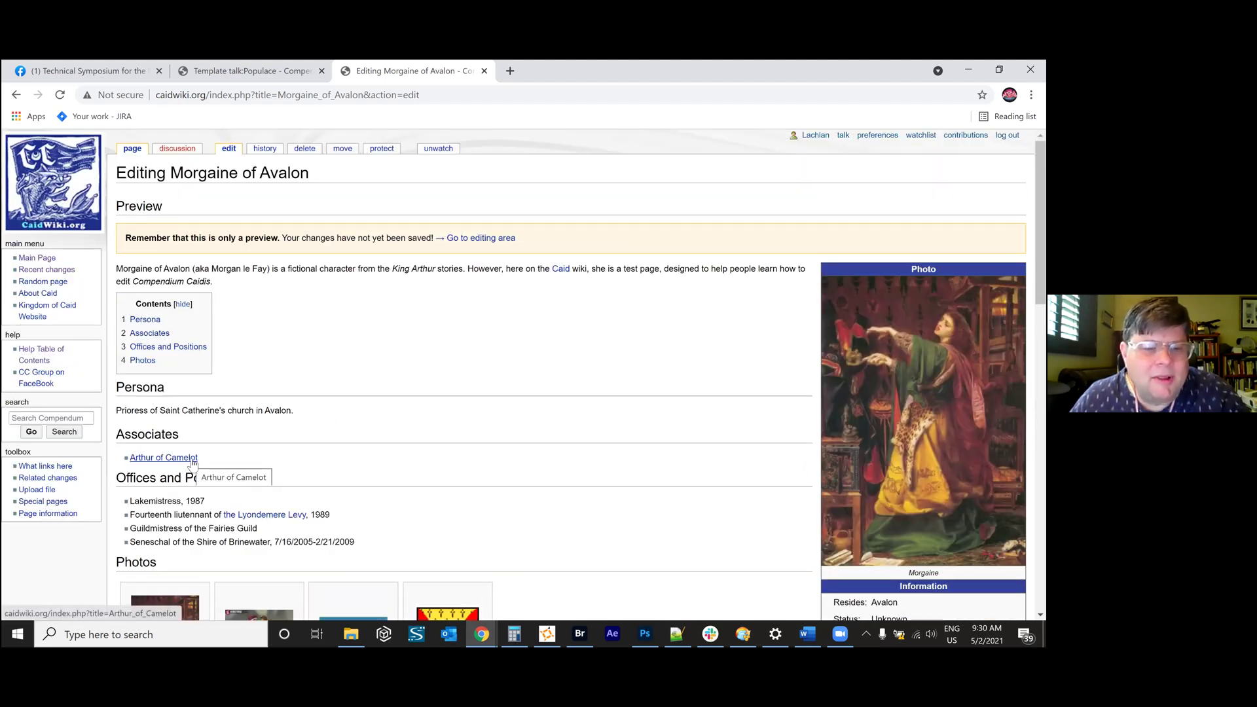
pyautogui.scroll(-1, 262, 419)
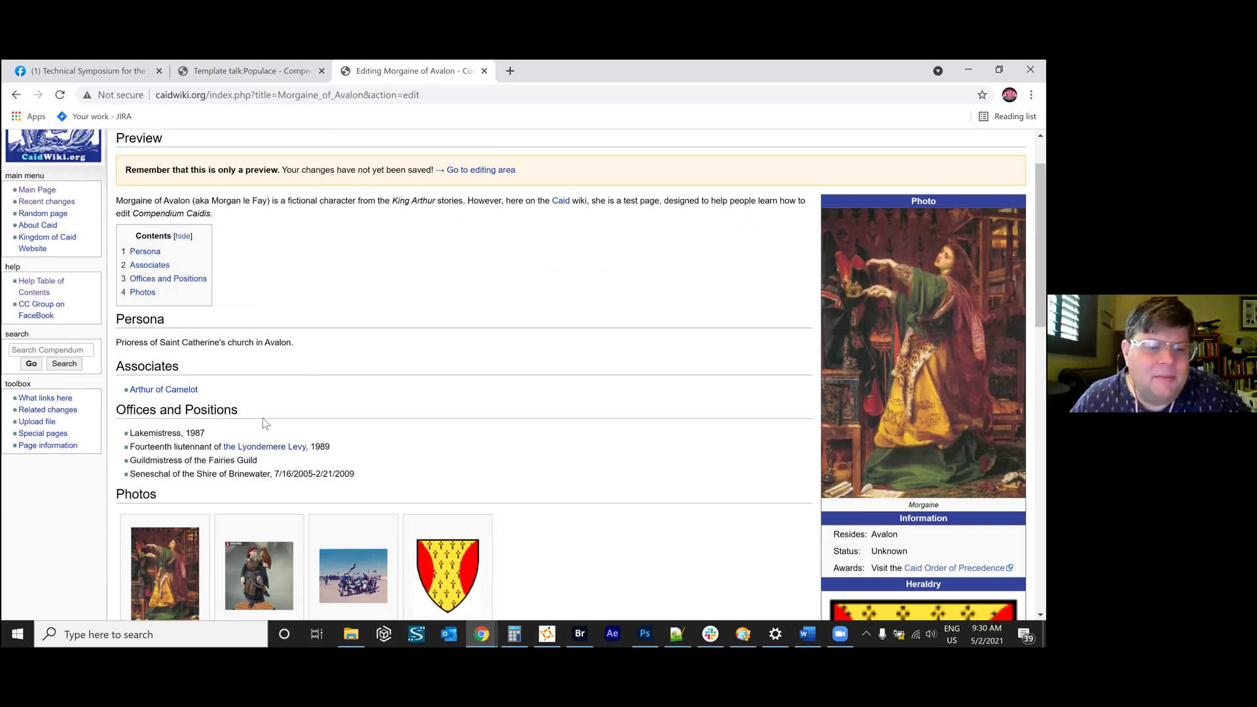
pyautogui.scroll(-1, 224, 442)
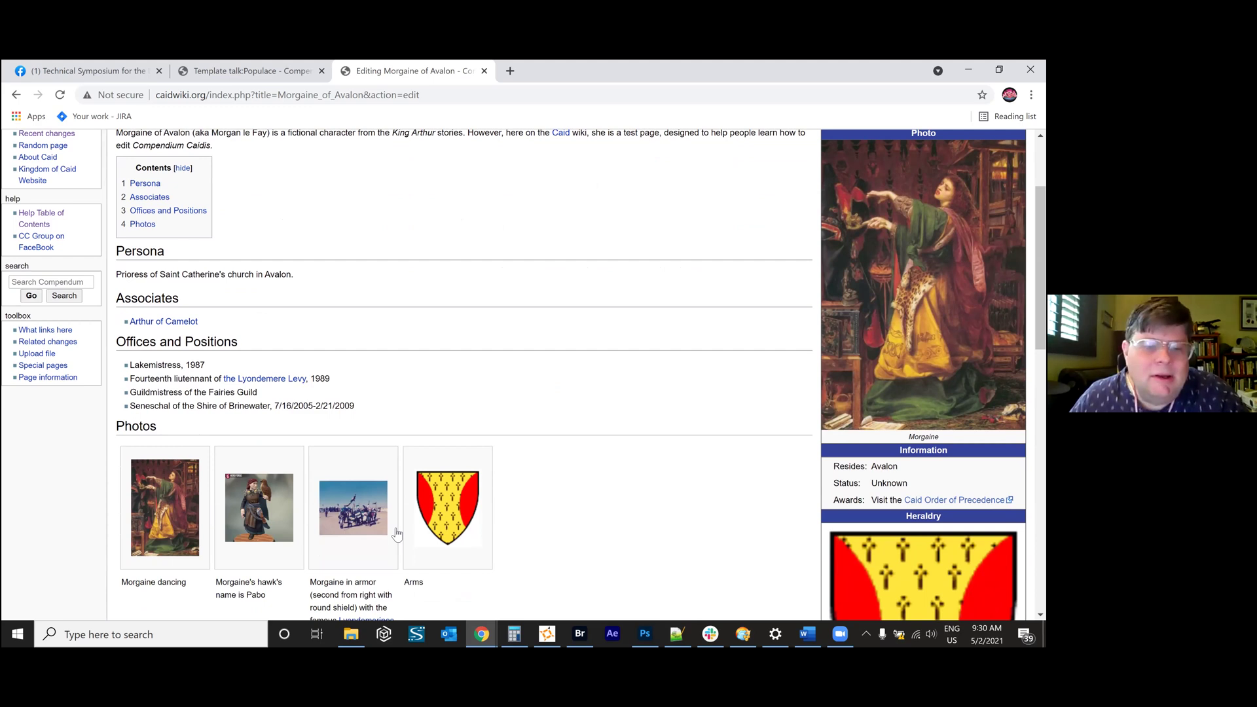
pyautogui.scroll(-1, 397, 535)
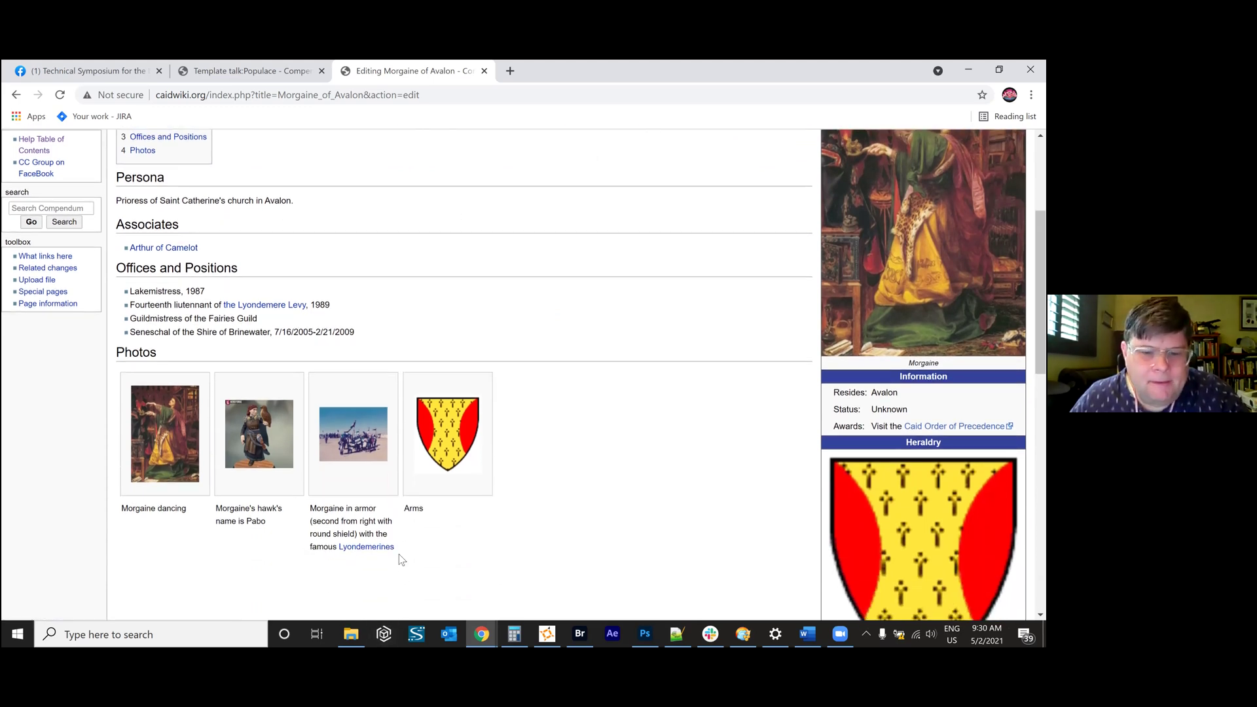
# Examine the piped link [[Lyondemere|the Lyondemere Levy]] under Offices and Positions and compare it with its rendered text in the preview.
pyautogui.scroll(-5, 400, 560)
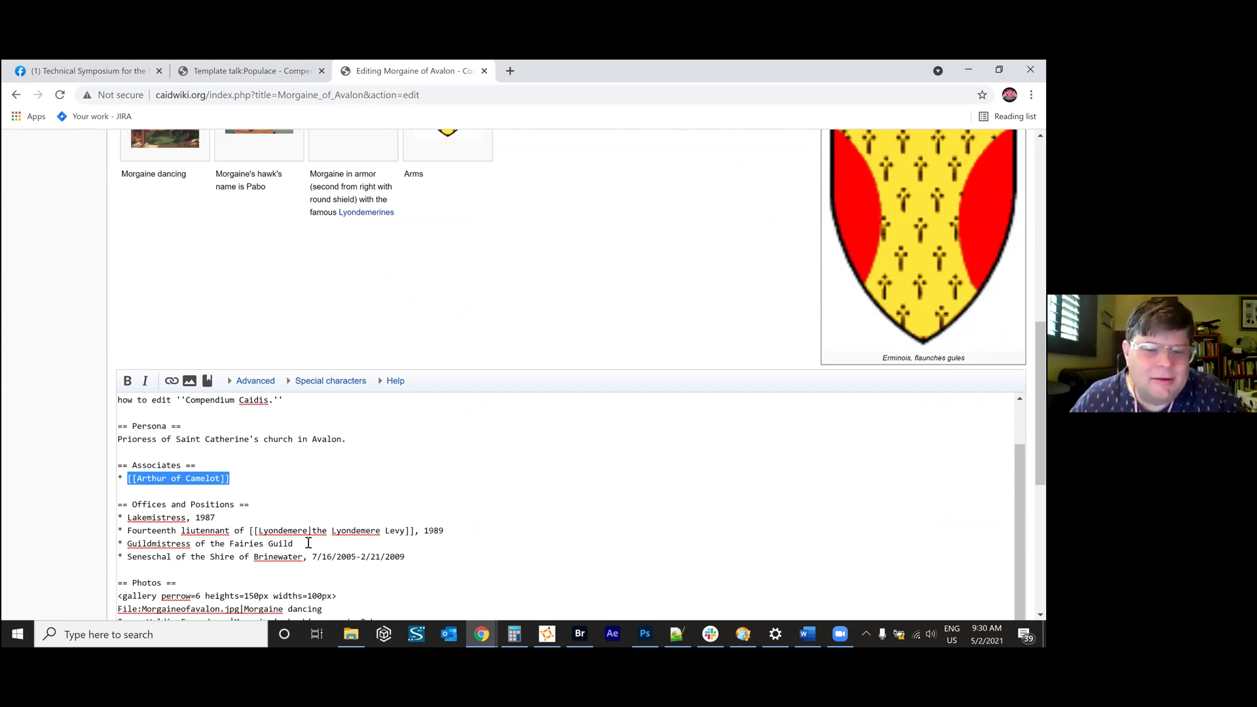
pyautogui.scroll(-2, 308, 543)
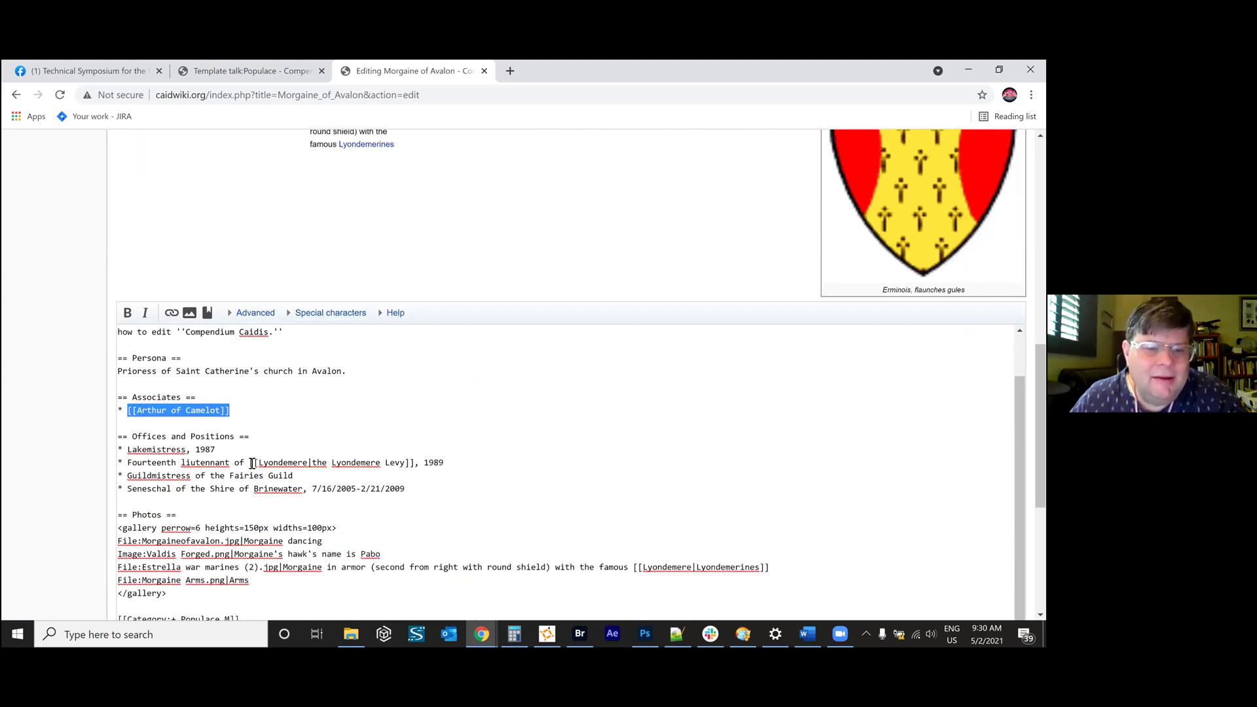
pyautogui.moveTo(249, 462); pyautogui.dragTo(417, 463)
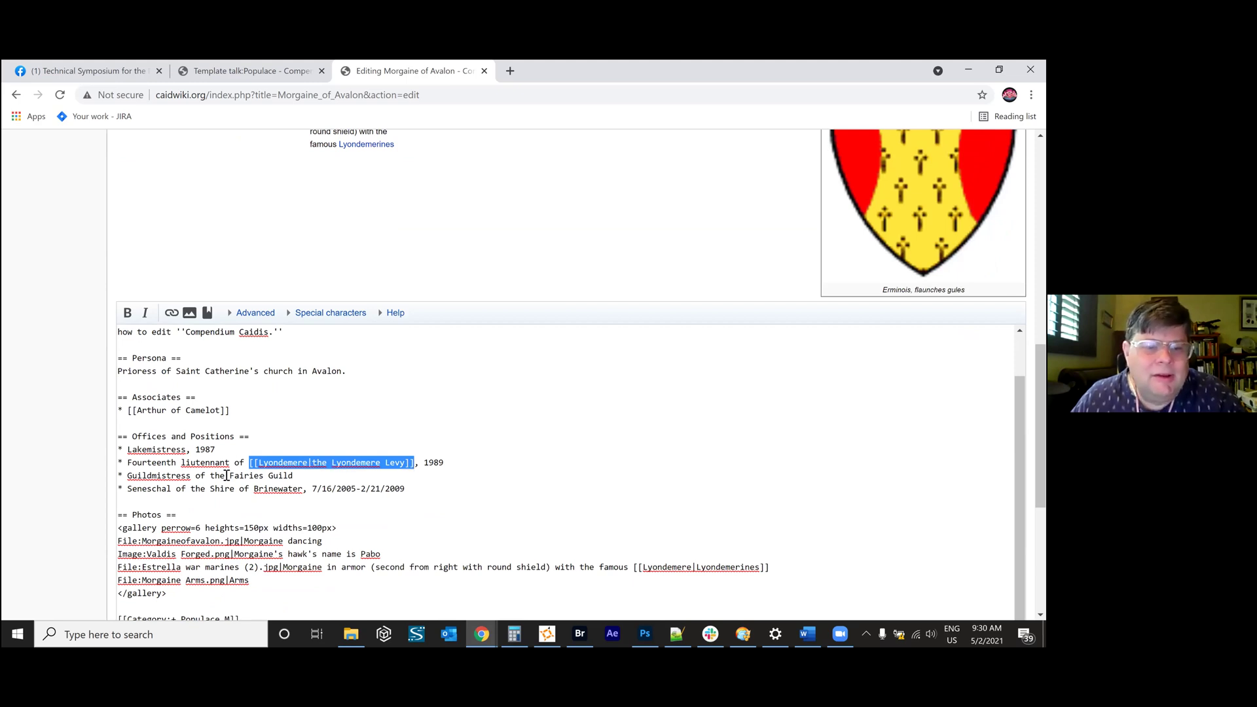
pyautogui.scroll(3, 254, 386)
pyautogui.scroll(5, 352, 243)
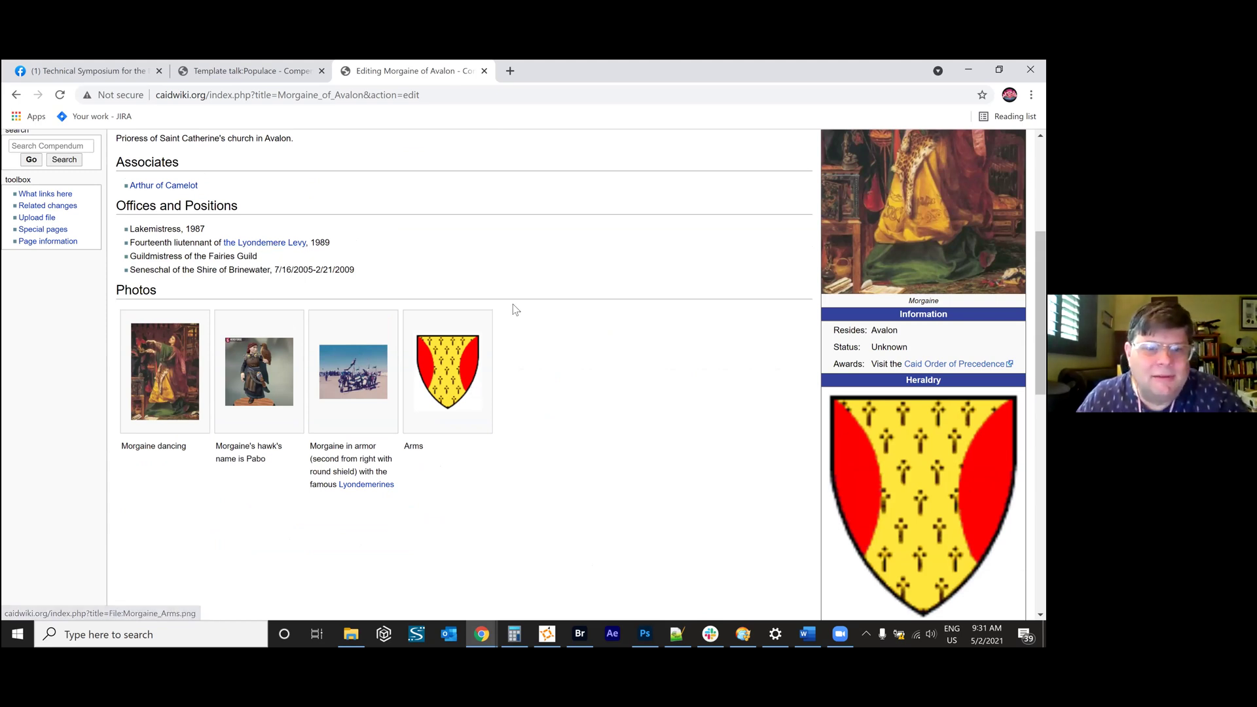
pyautogui.scroll(-5, 515, 309)
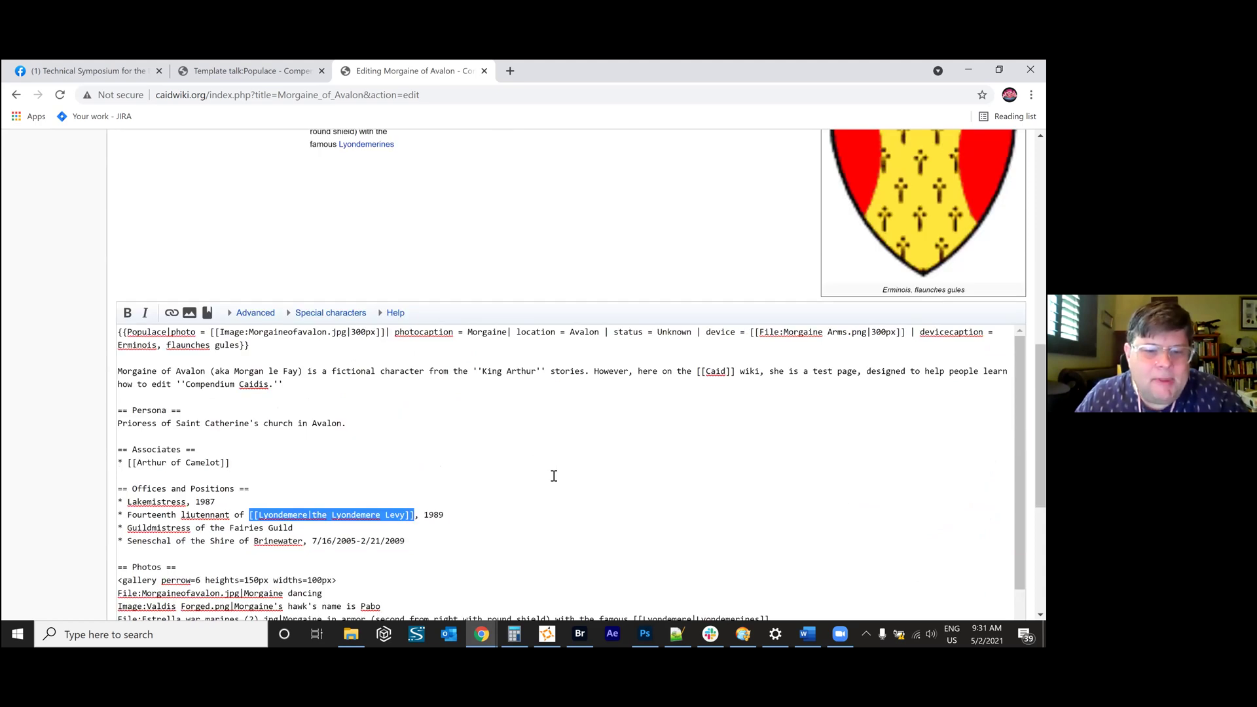
pyautogui.scroll(-1, 554, 476)
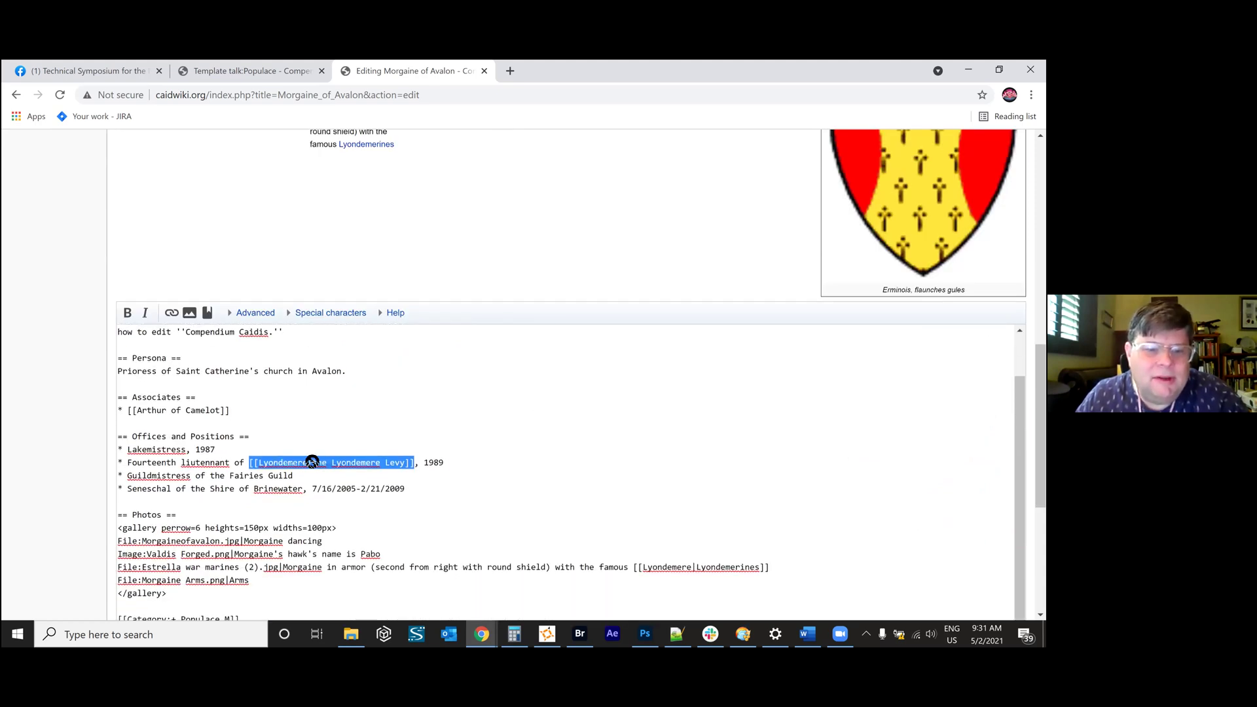
pyautogui.click(484, 457)
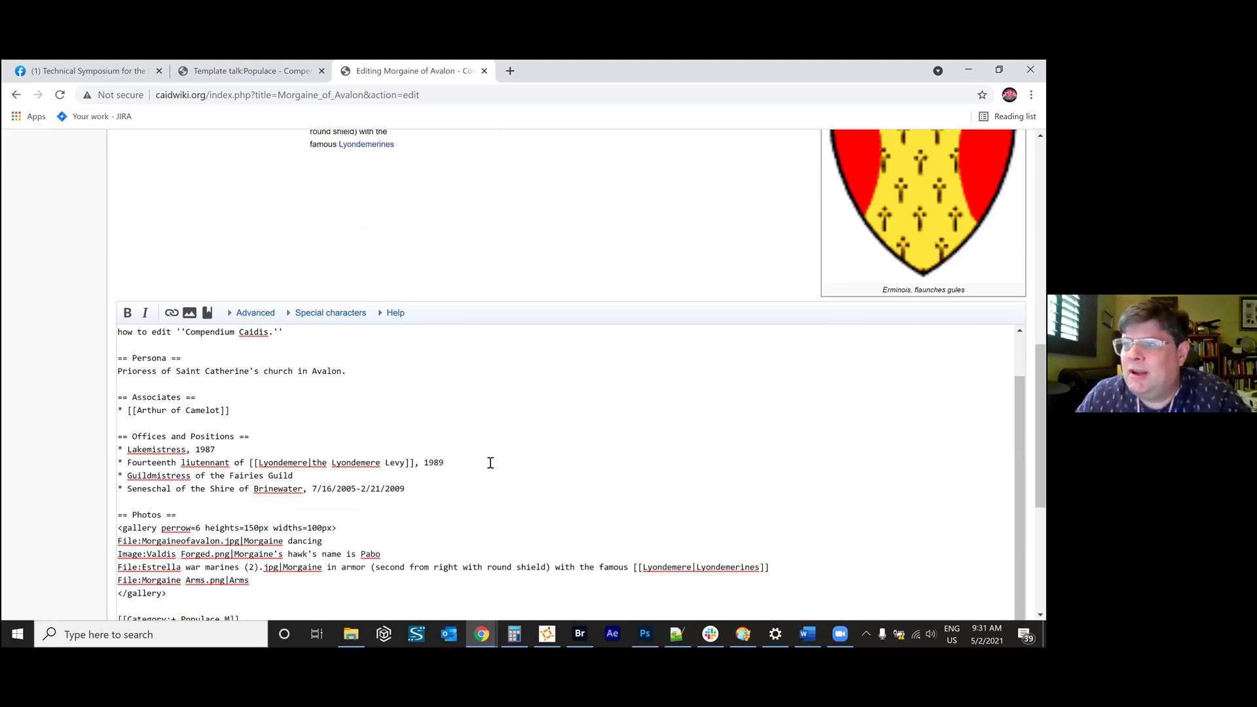
# Switch to the Populace template page, search the wiki for a member by first name, and open the first suggested person's page.
pyautogui.scroll(-2, 490, 463)
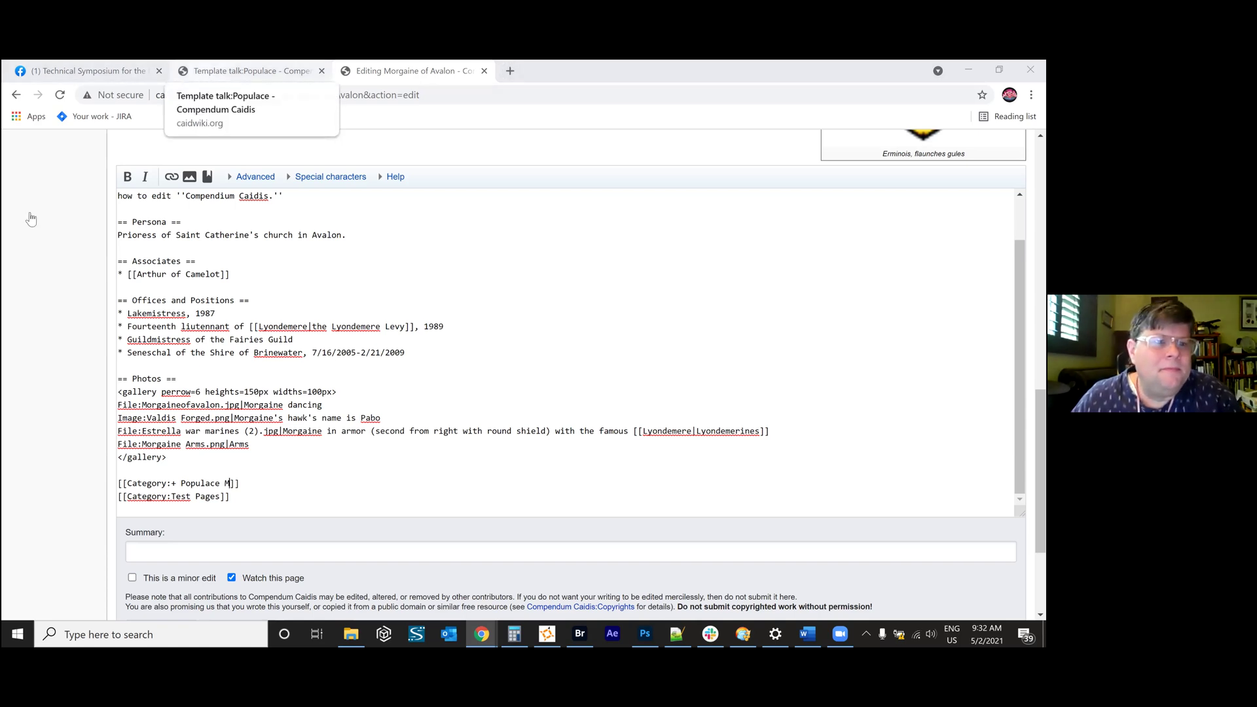
pyautogui.hotkey('ctrl', 'shift', 'Tab')
pyautogui.click(21, 417)
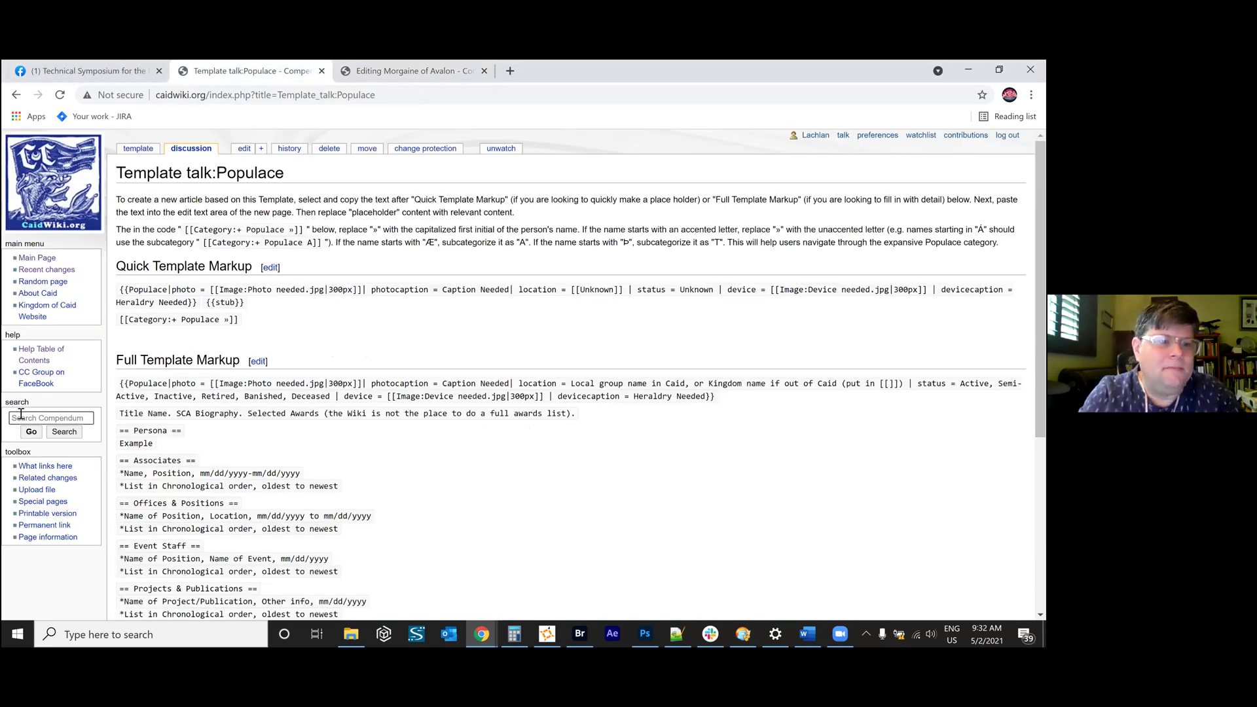
pyautogui.write('eowyn')
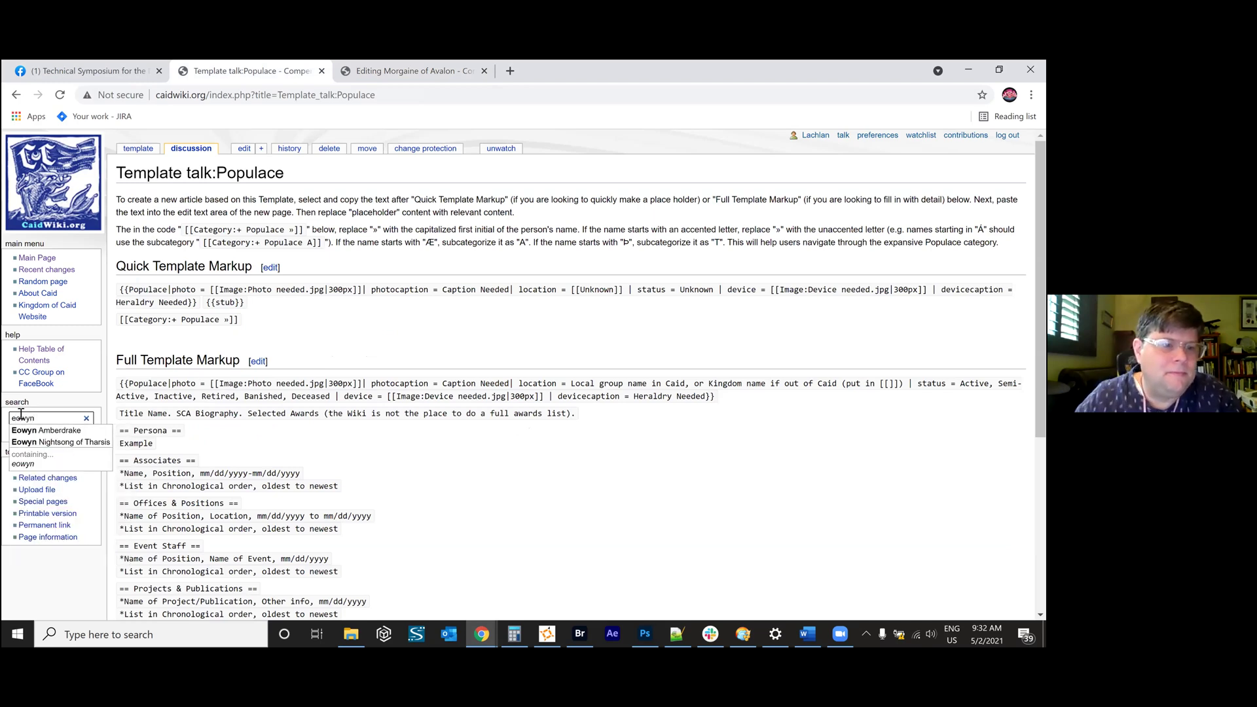
pyautogui.click(21, 432)
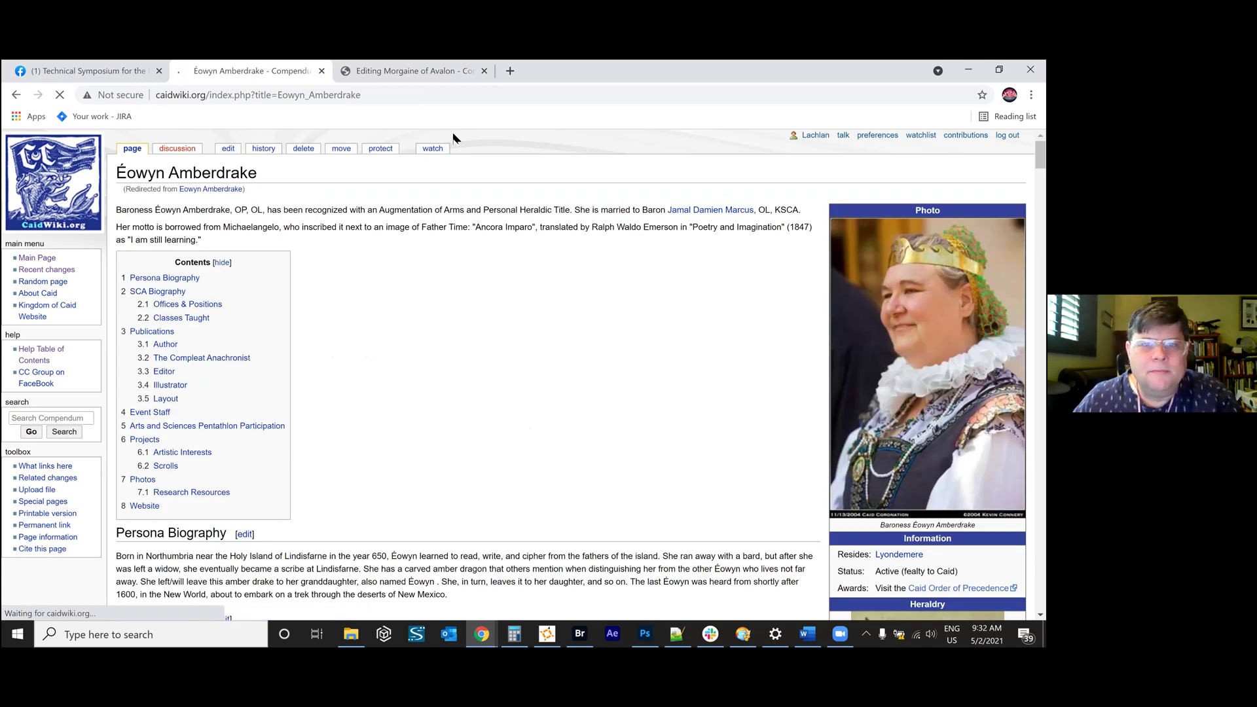
# Open the member's page for editing, examine the sort names in its category markup such as [[Category:Laurels|…]], and cancel the edit.
pyautogui.click(230, 150)
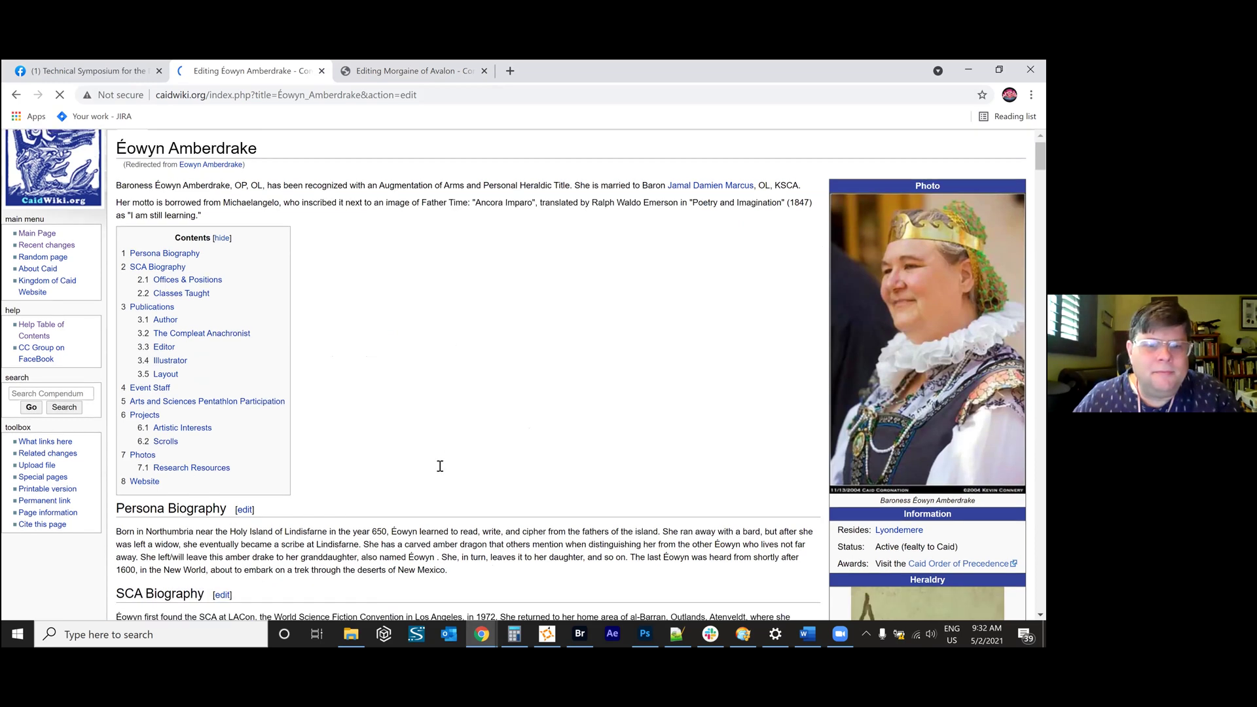
pyautogui.scroll(-20, 440, 467)
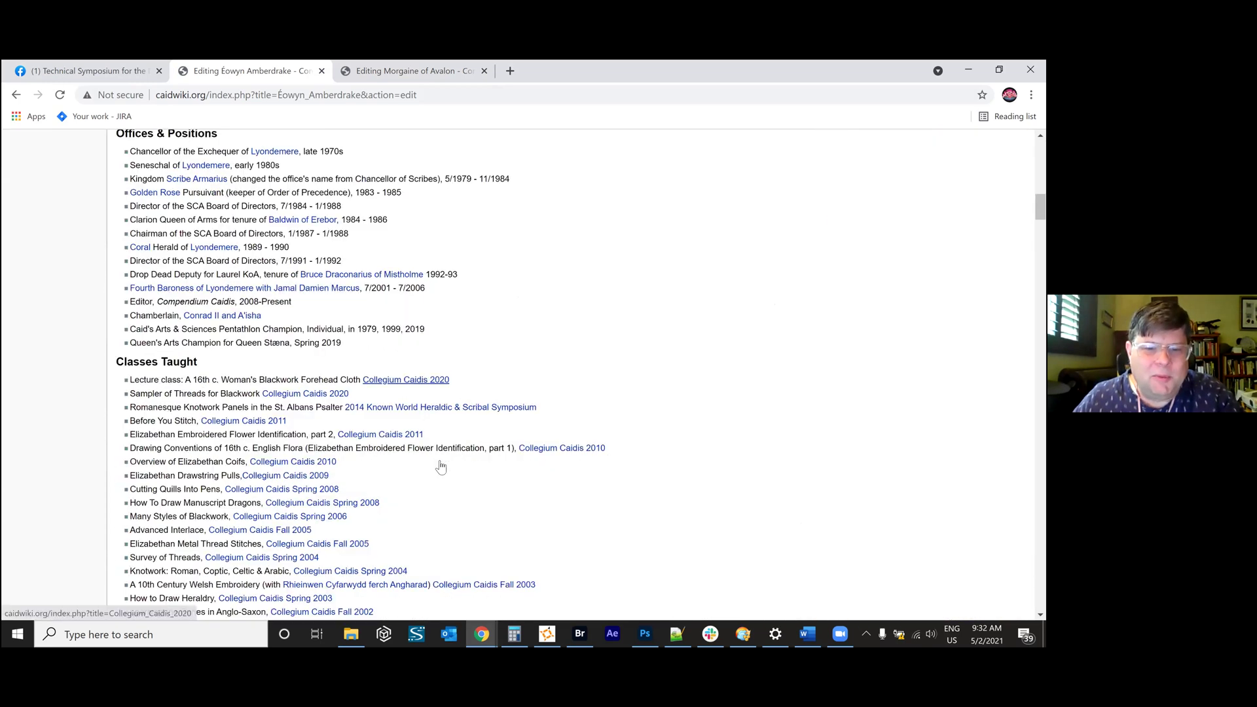
pyautogui.scroll(-20, 440, 467)
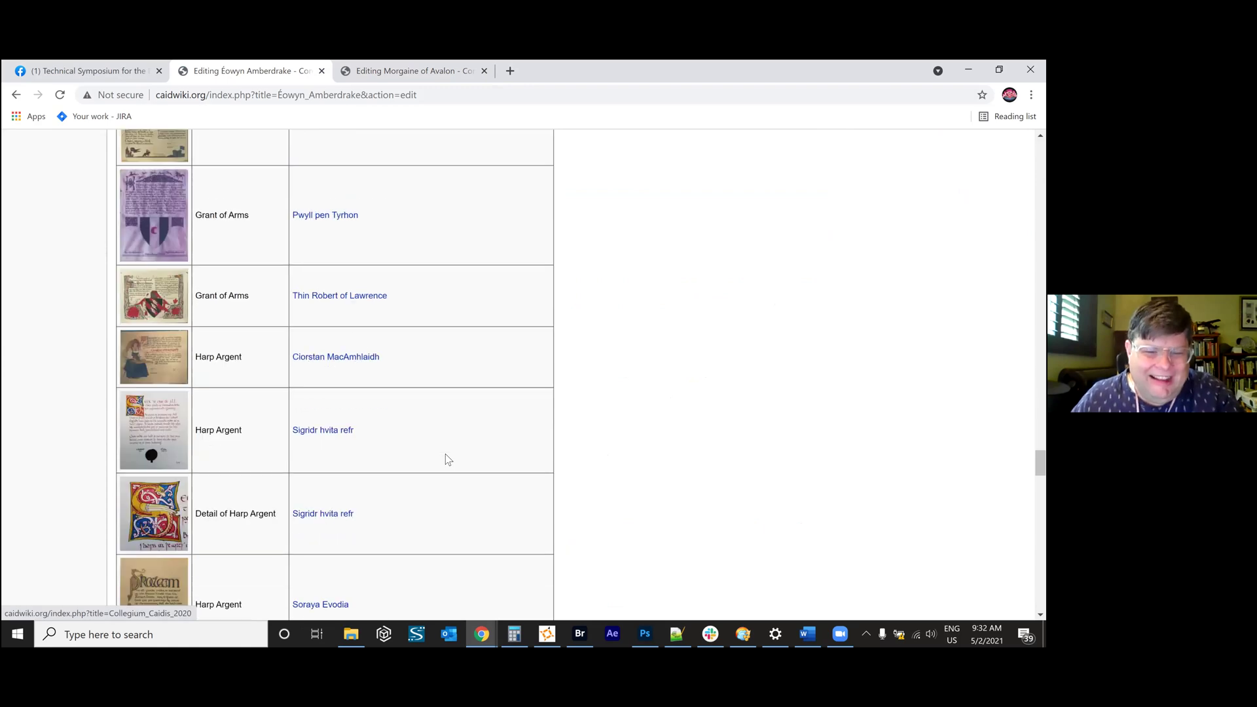
pyautogui.scroll(-20, 459, 309)
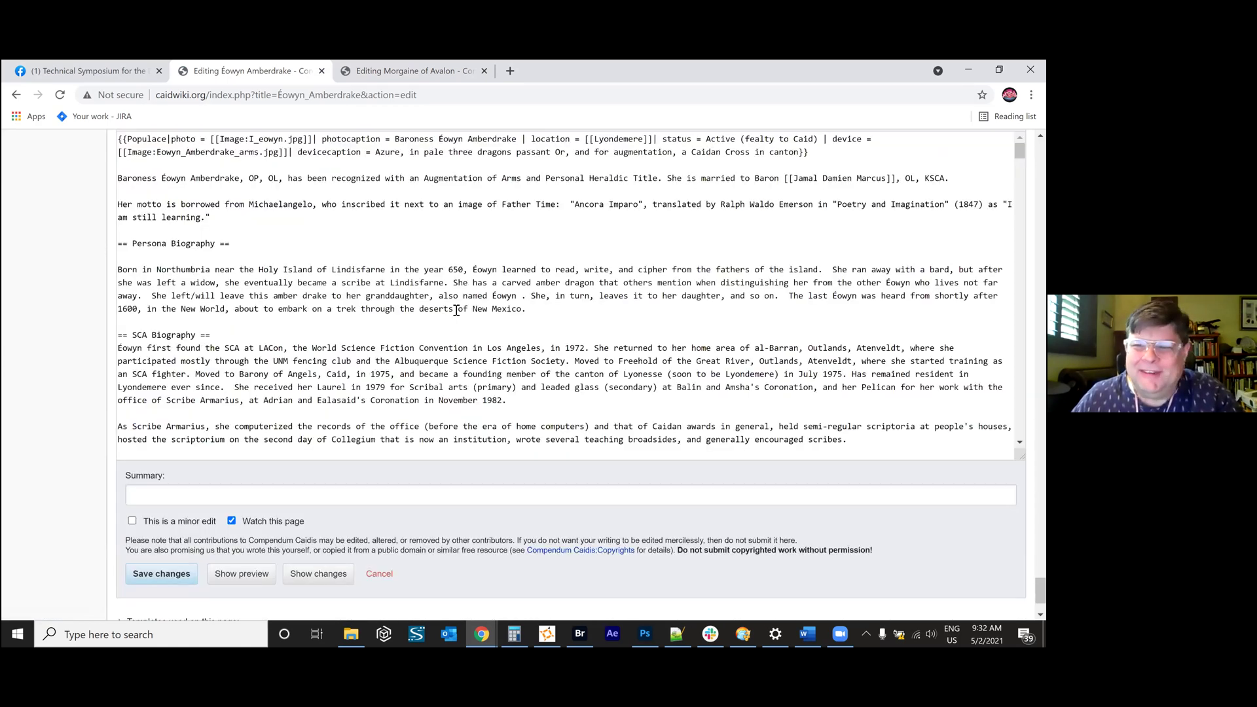
pyautogui.scroll(-15, 456, 309)
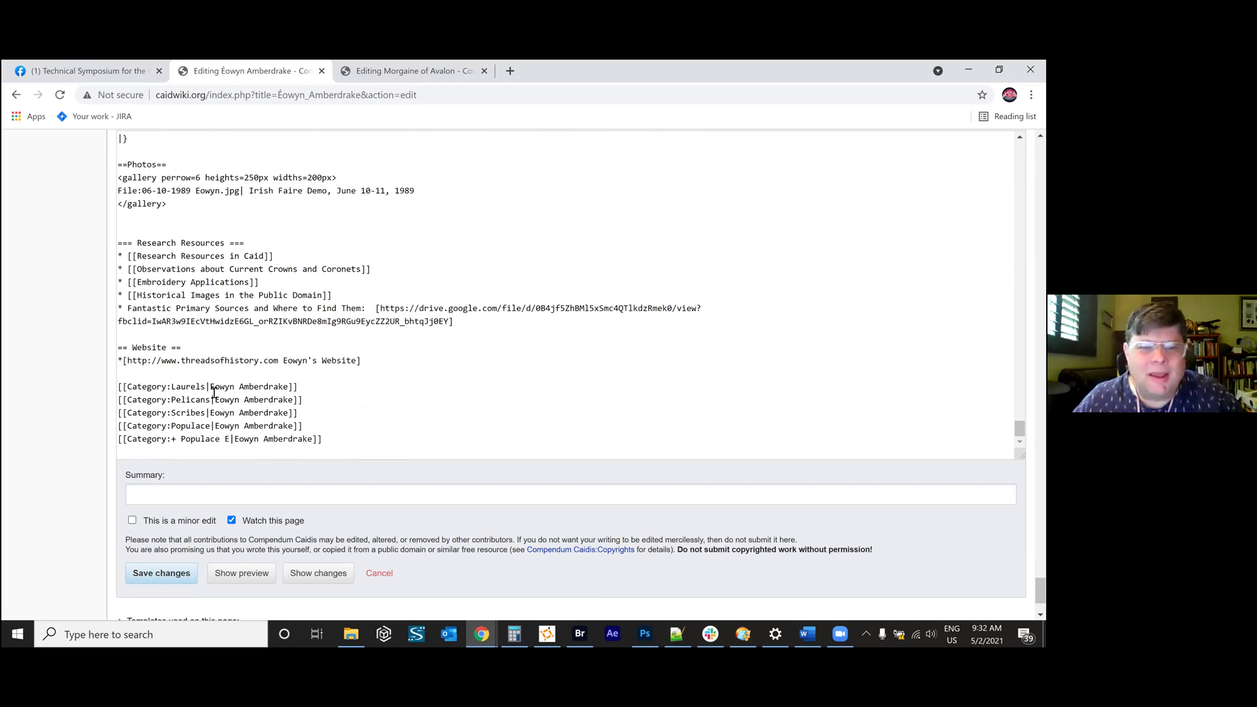
pyautogui.moveTo(211, 388); pyautogui.dragTo(237, 389)
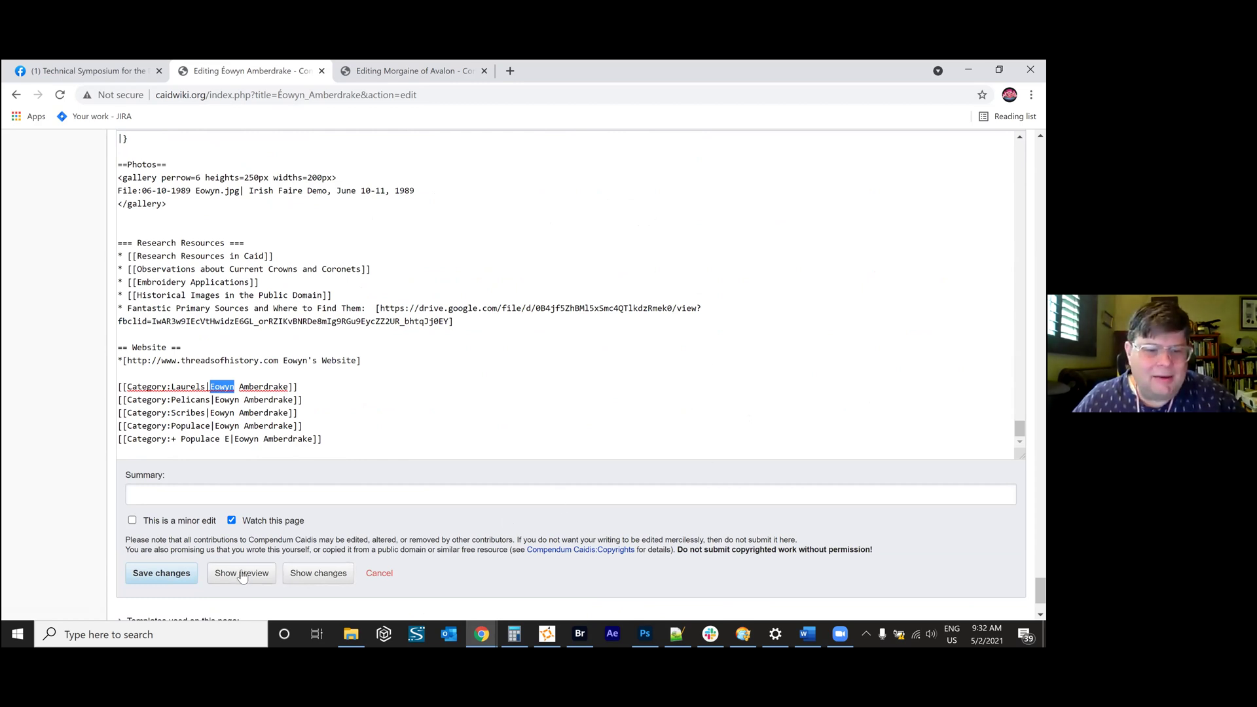
pyautogui.click(379, 573)
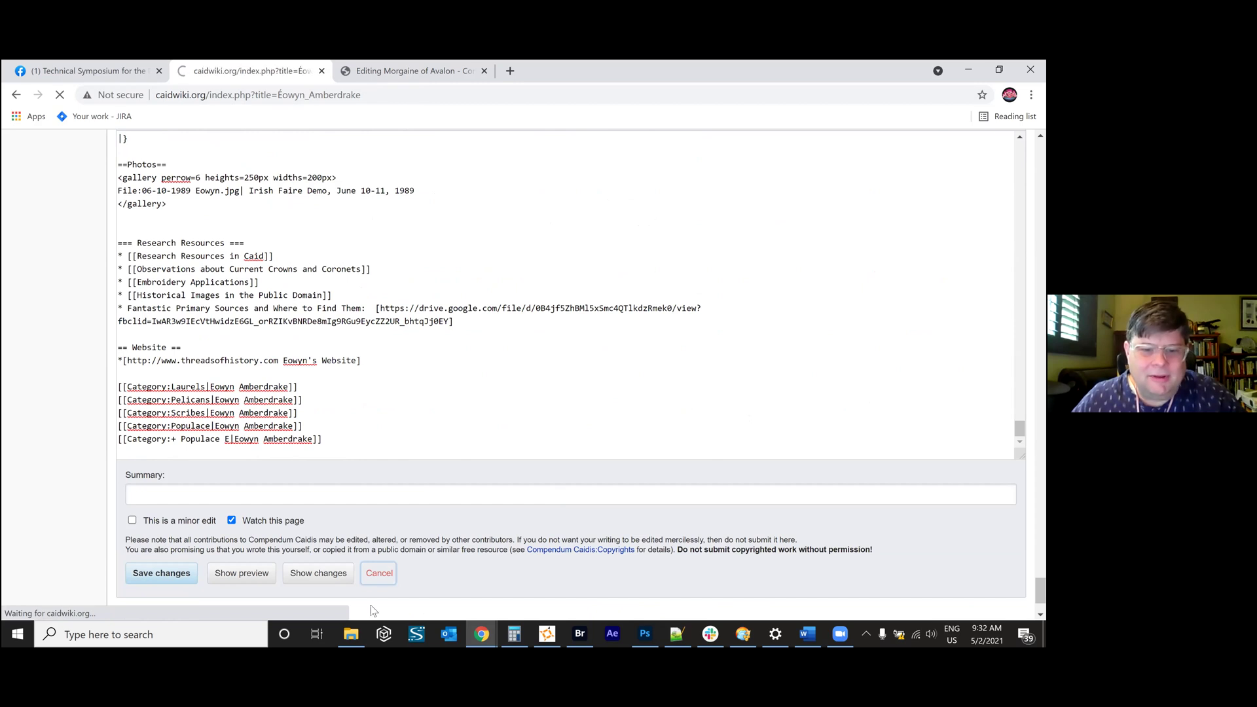
# Open the Laurels category from the member's page and locate the member's entry under E.
pyautogui.scroll(-20, 459, 338)
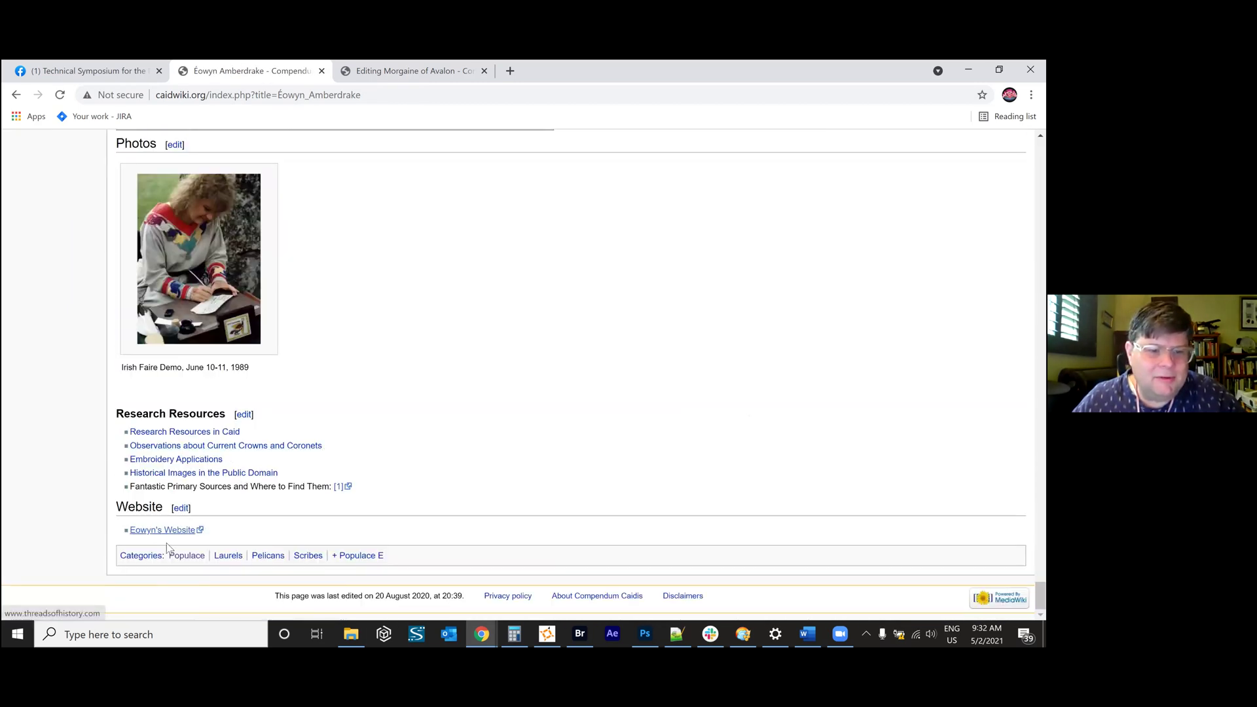
pyautogui.click(233, 560)
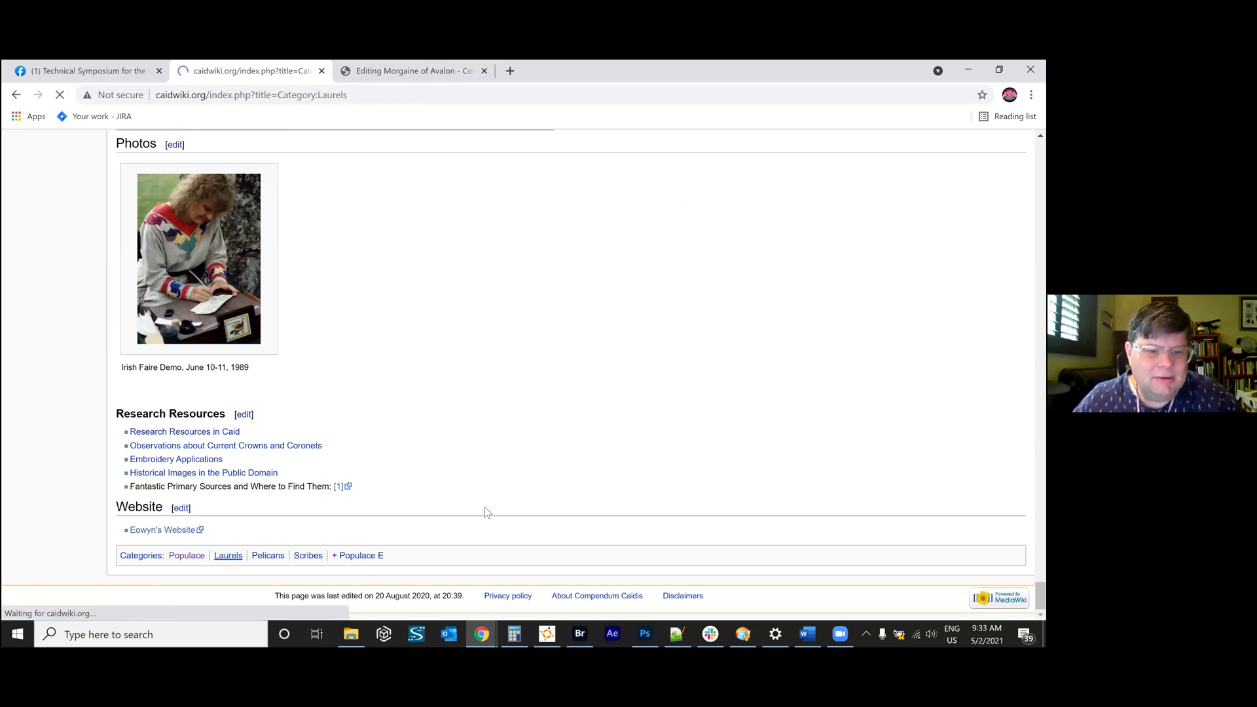
pyautogui.scroll(-4, 248, 442)
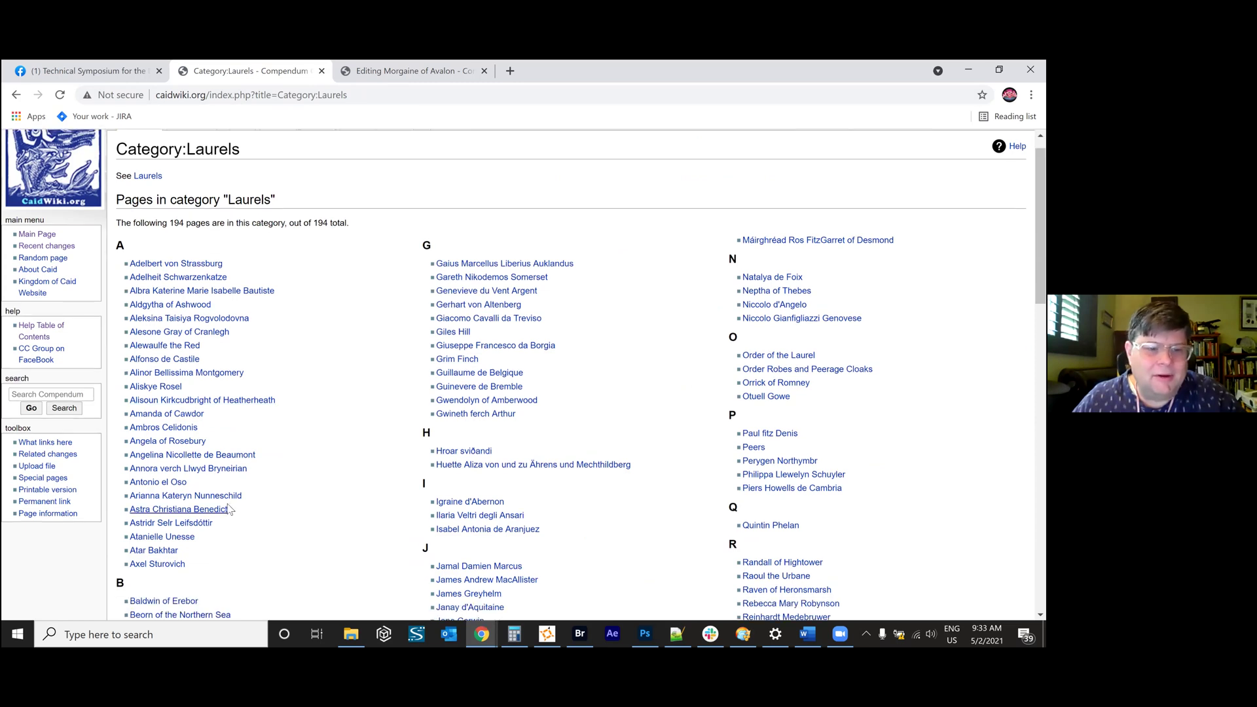
pyautogui.scroll(2, 400, 426)
pyautogui.scroll(-2, 400, 429)
pyautogui.scroll(3, 394, 414)
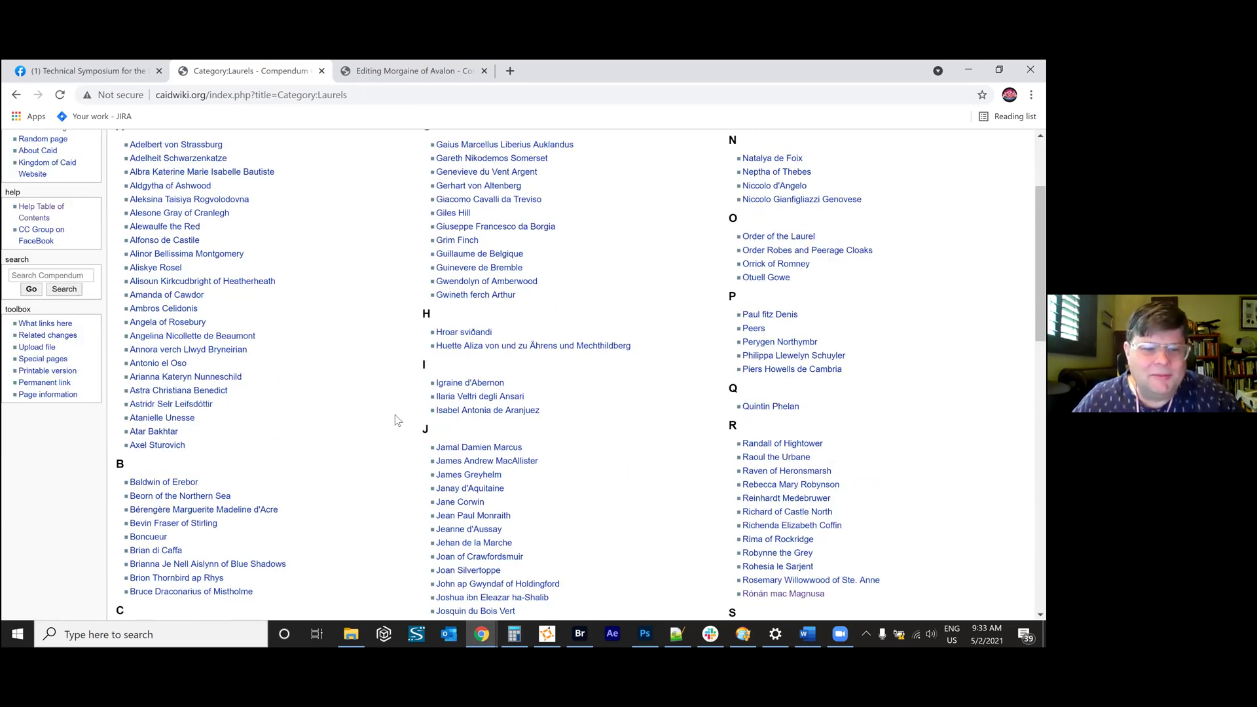
pyautogui.scroll(-7, 219, 330)
pyautogui.scroll(-3, 191, 421)
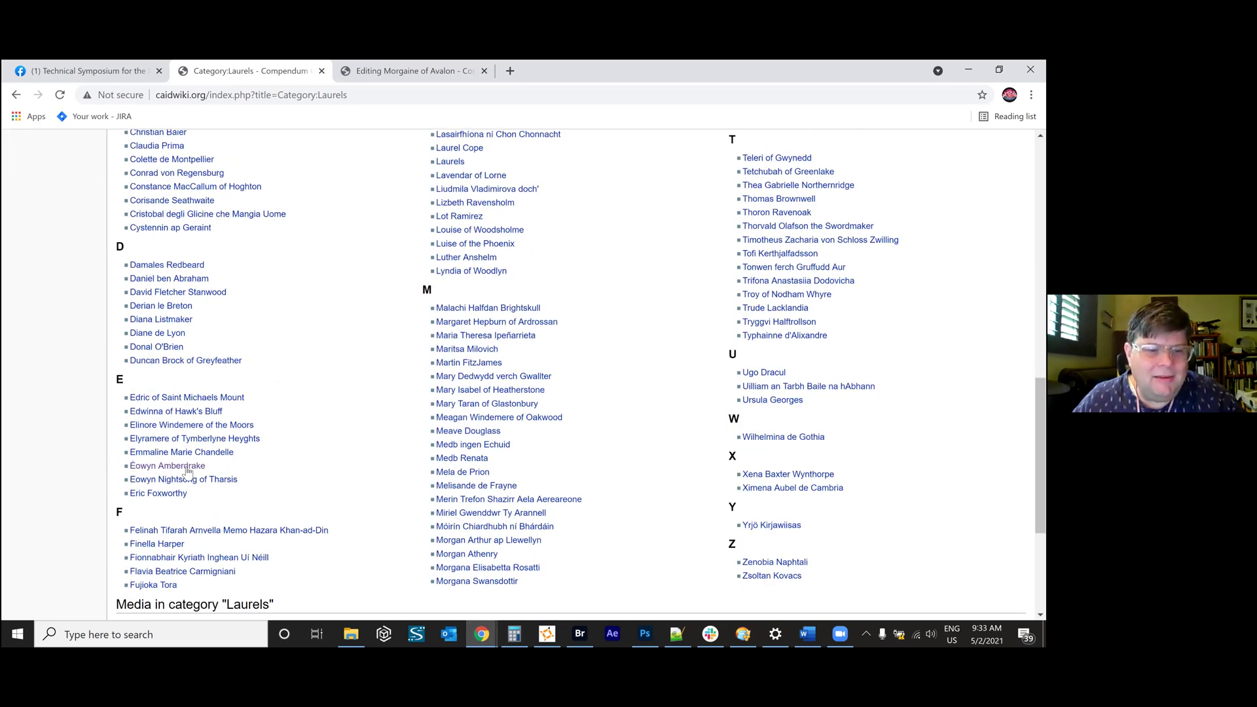
pyautogui.scroll(-1, 189, 471)
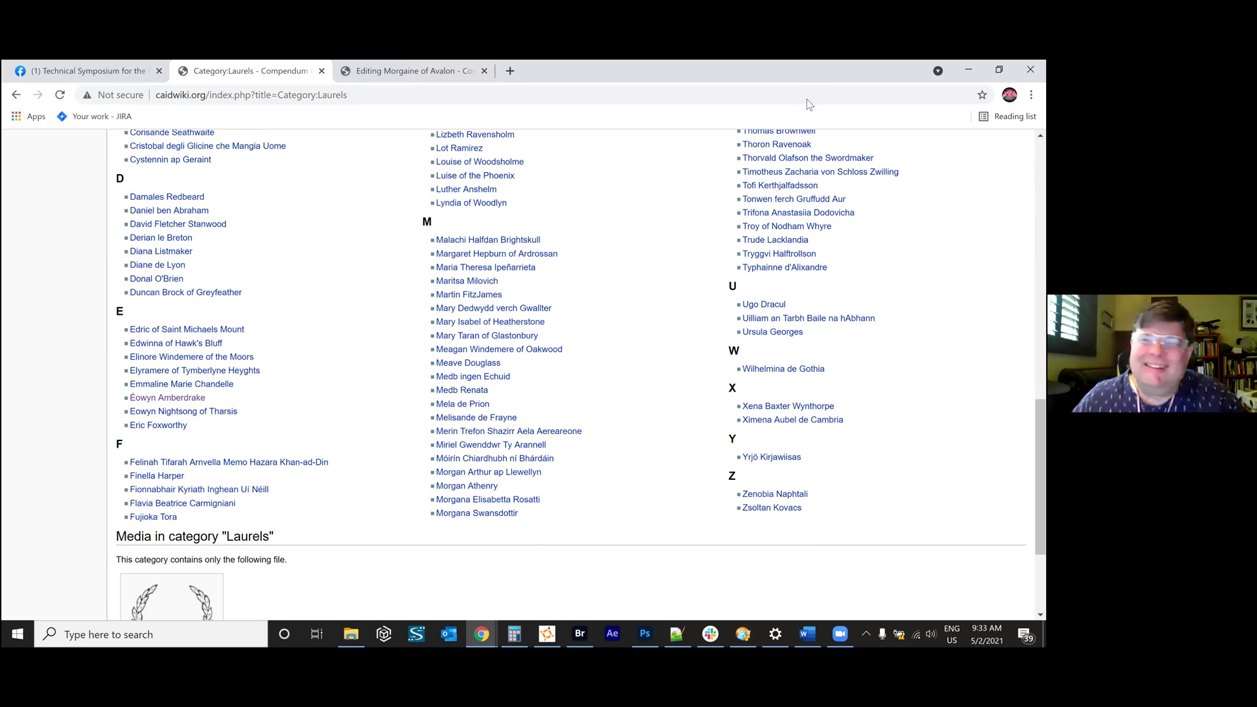
# Return to the Morgaine of Avalon edit and compare the double apostrophes around King Arthur with the rendered text in the preview.
pyautogui.click(403, 70)
pyautogui.scroll(1, 530, 443)
pyautogui.scroll(10, 529, 441)
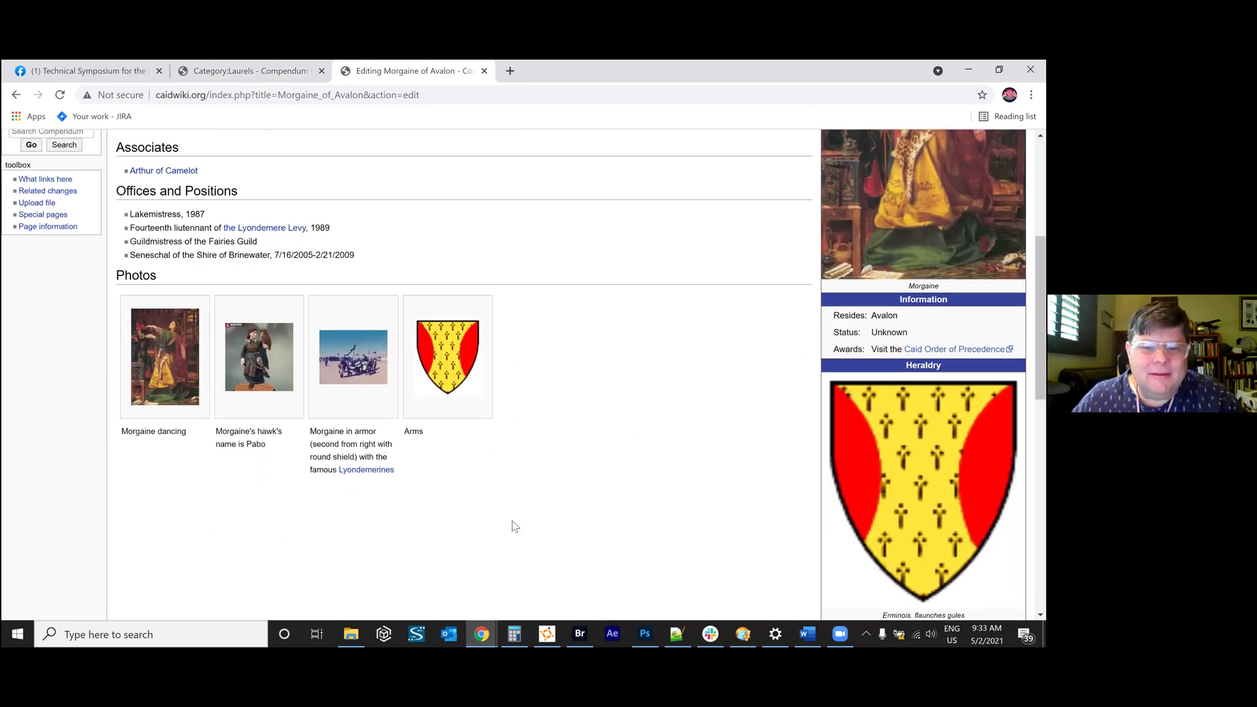
pyautogui.scroll(-6, 512, 520)
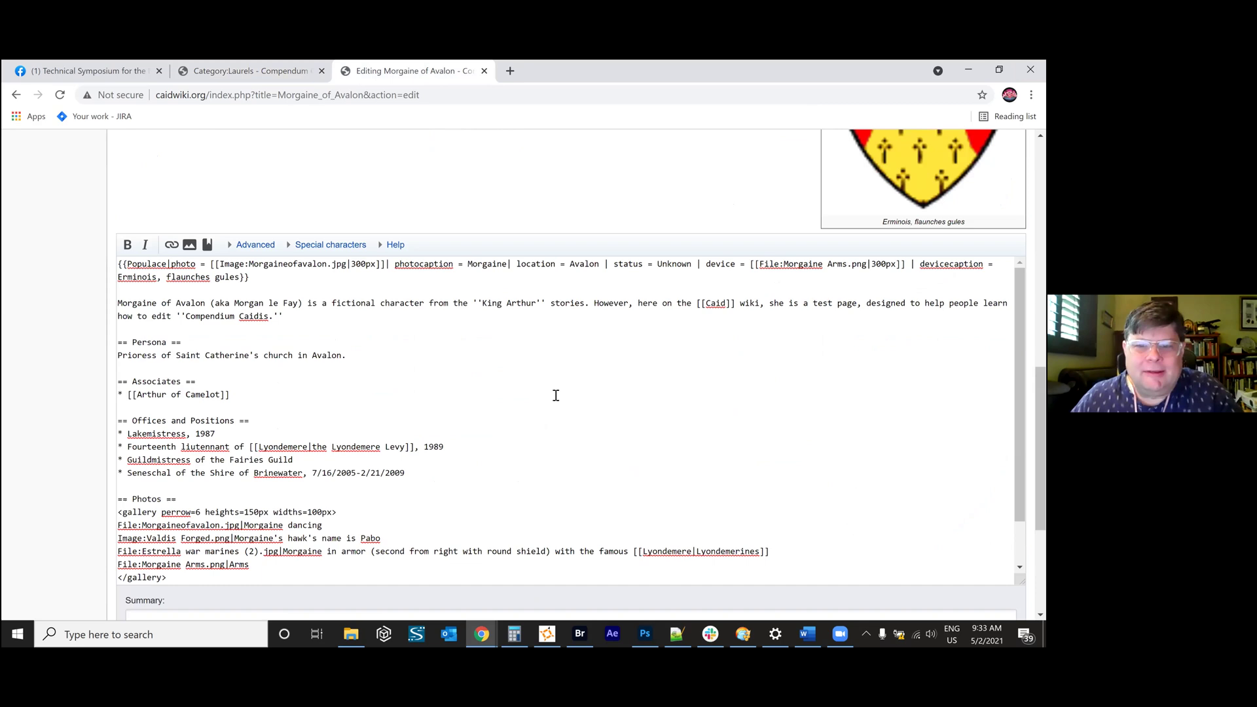
pyautogui.doubleClick(475, 304)
pyautogui.doubleClick(539, 303)
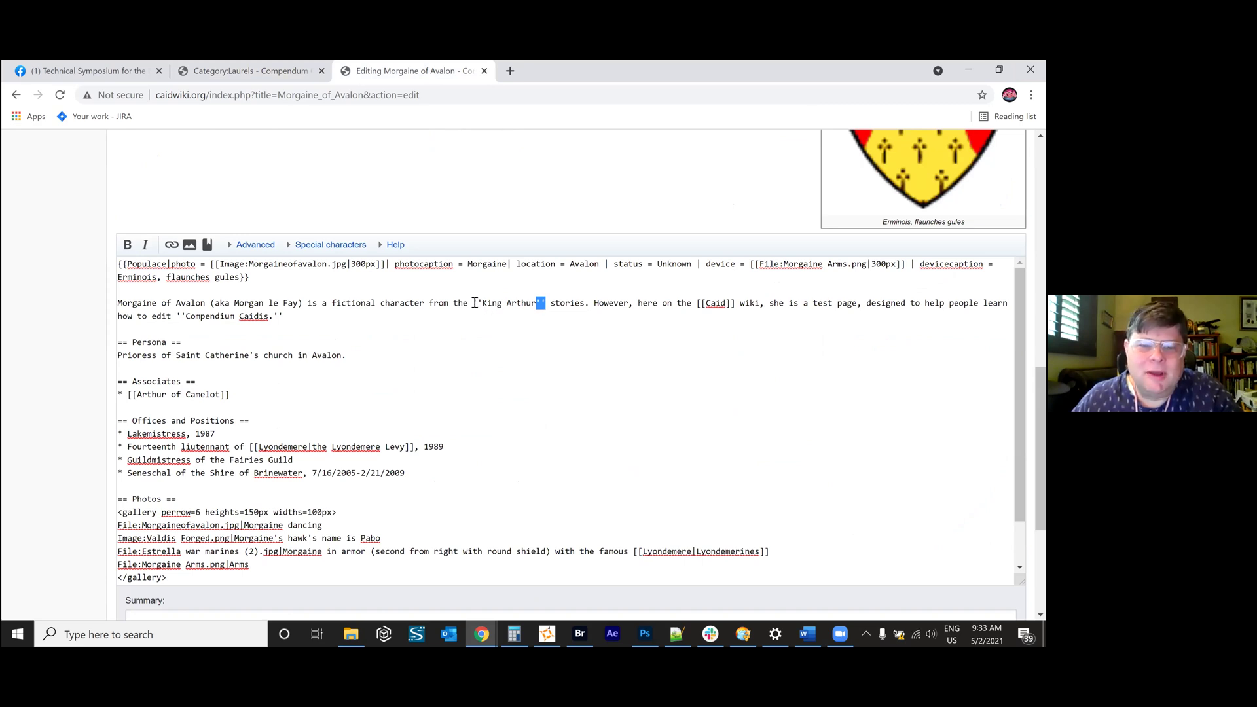
pyautogui.scroll(6, 485, 331)
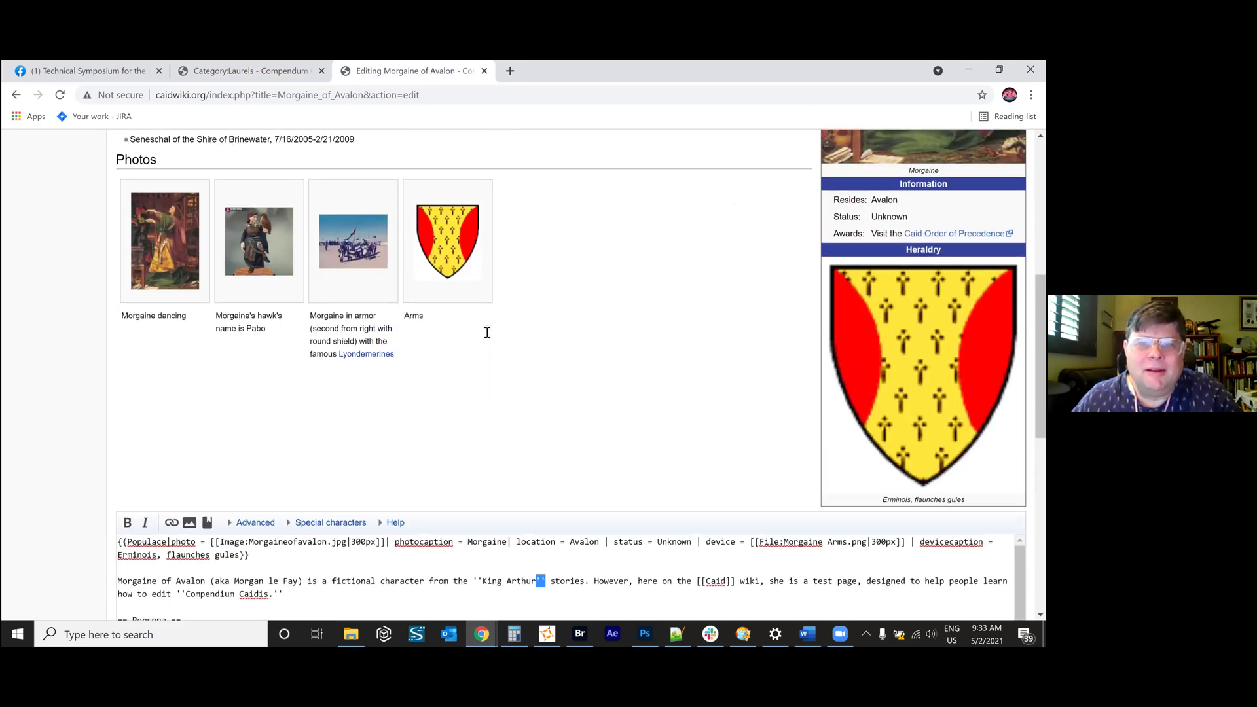
pyautogui.scroll(5, 476, 301)
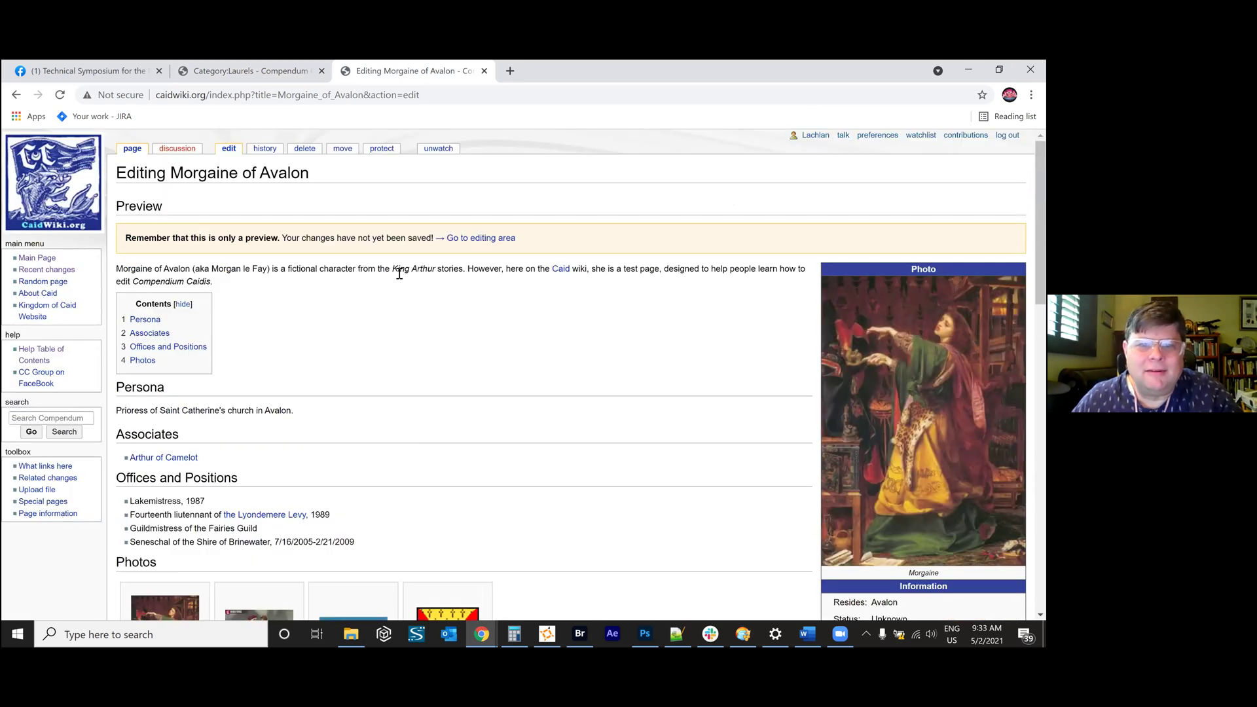
pyautogui.scroll(-1, 538, 336)
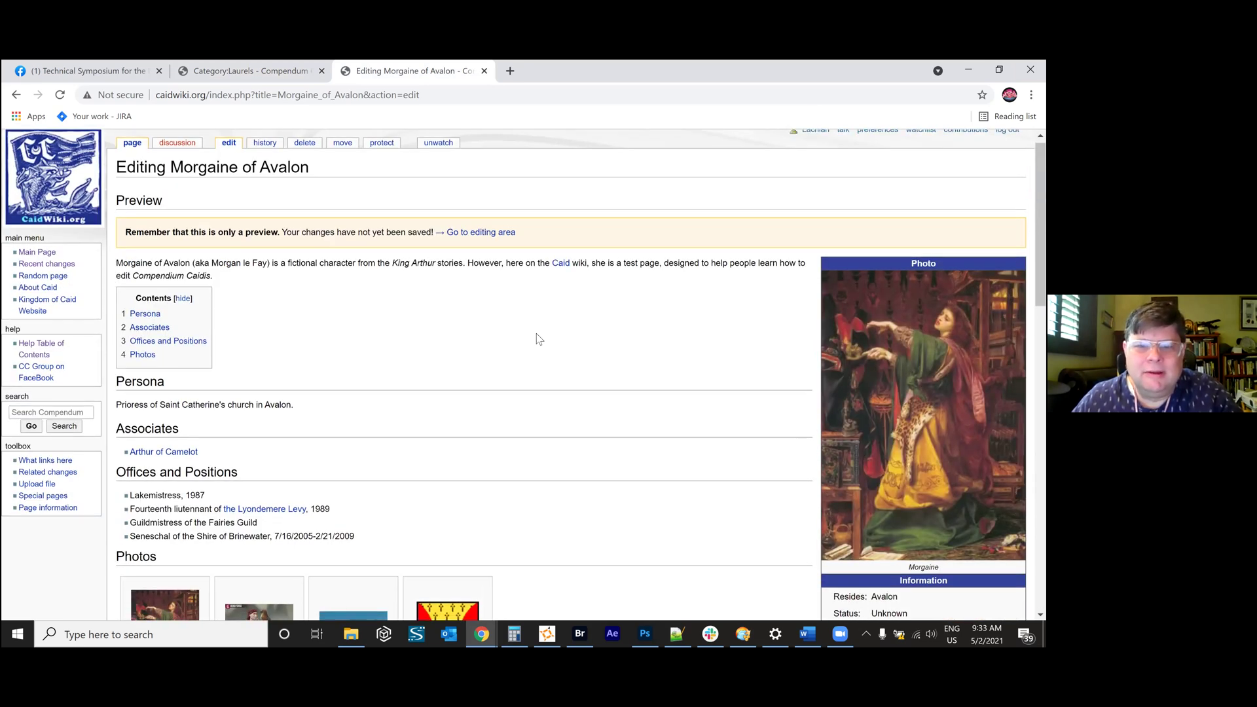
# Make King Arthur bold in the introduction by enclosing it in triple apostrophes, and preview the page.
pyautogui.scroll(-9, 538, 335)
pyautogui.doubleClick(540, 302)
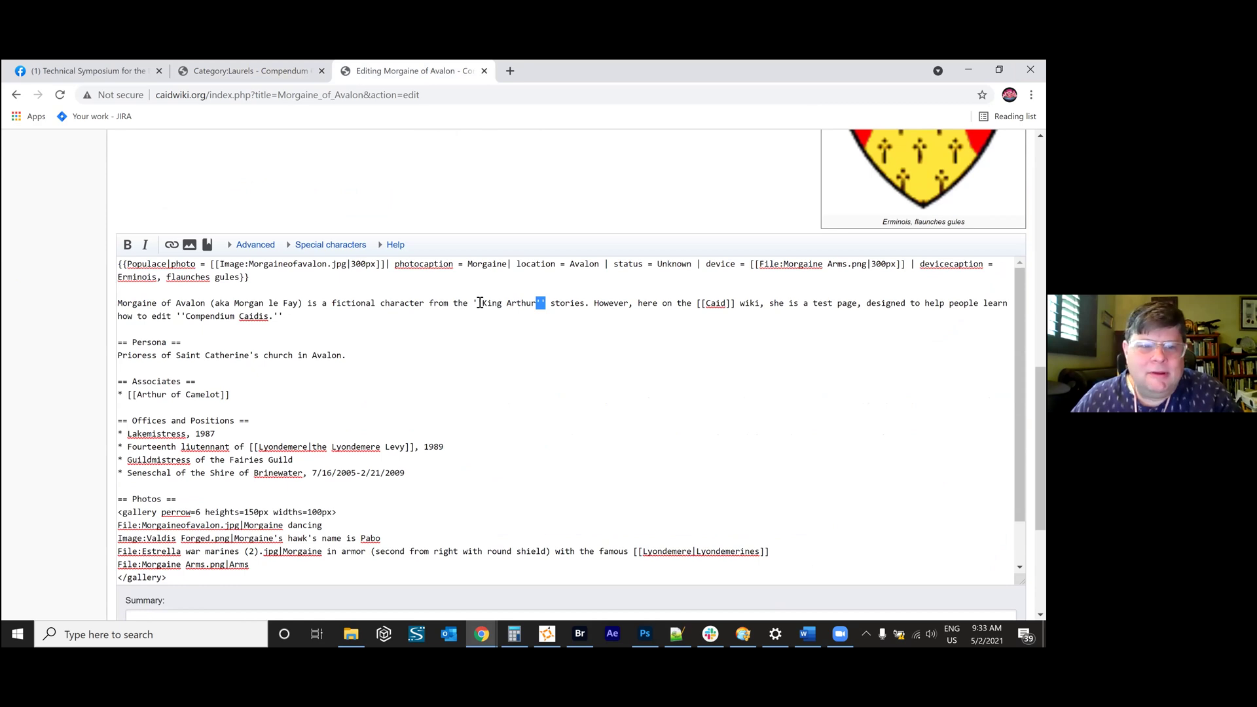
pyautogui.click(482, 306)
pyautogui.write("'")
pyautogui.click(549, 304)
pyautogui.write("'")
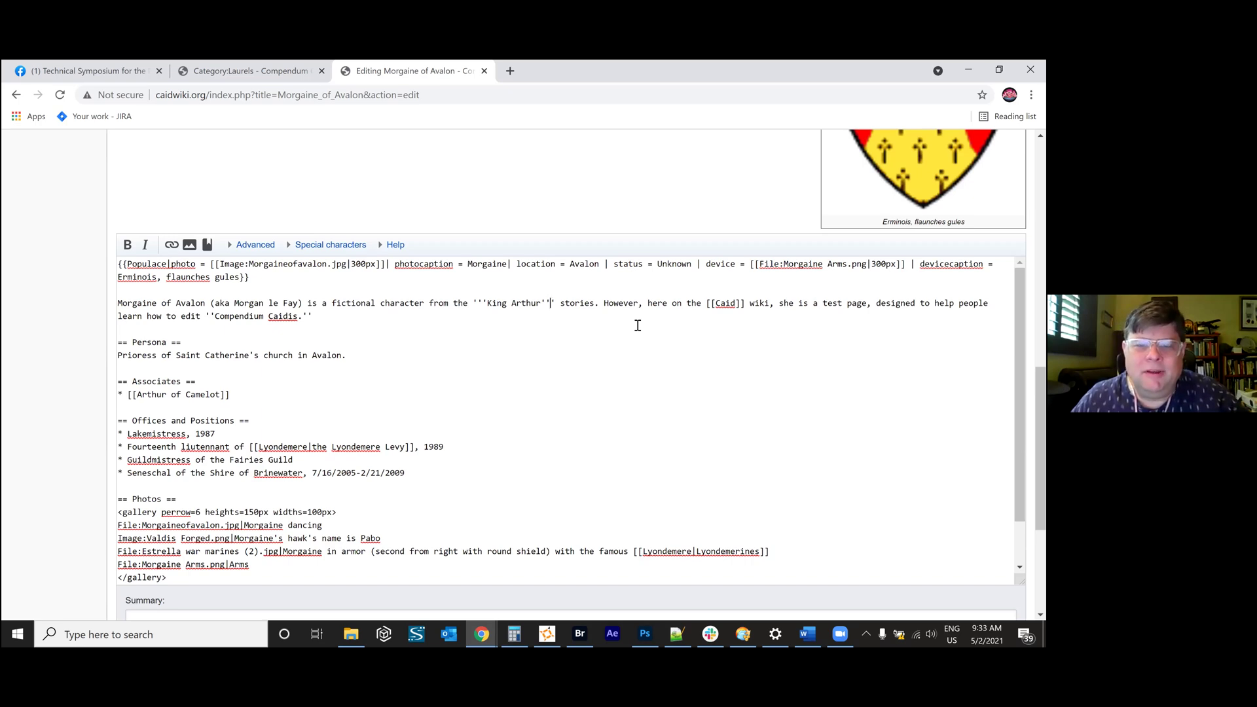
pyautogui.scroll(-1, 637, 325)
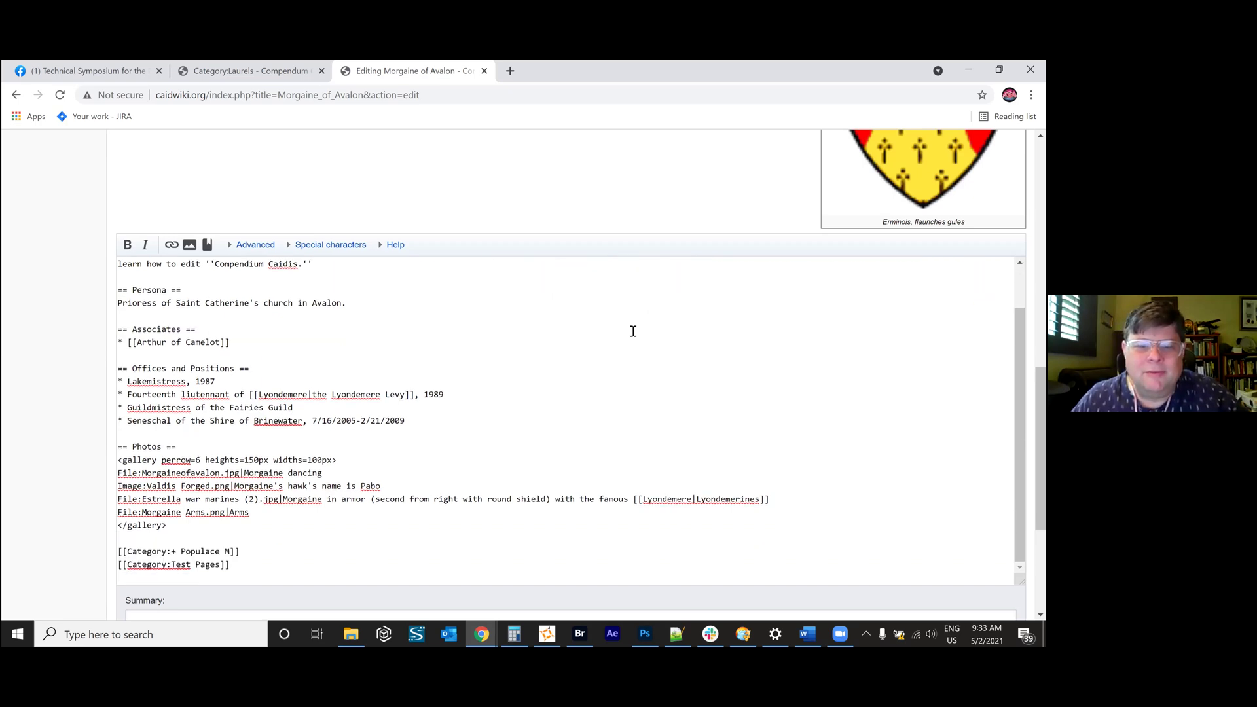
pyautogui.scroll(-3, 46, 429)
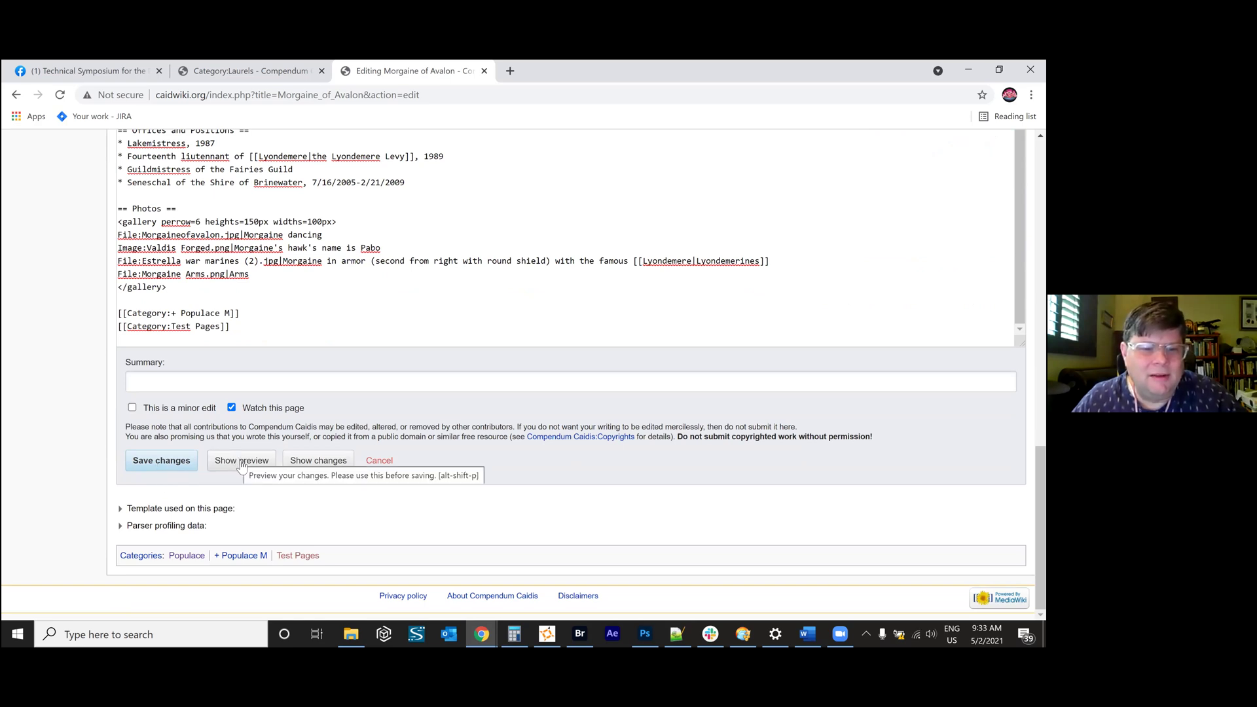
pyautogui.click(241, 461)
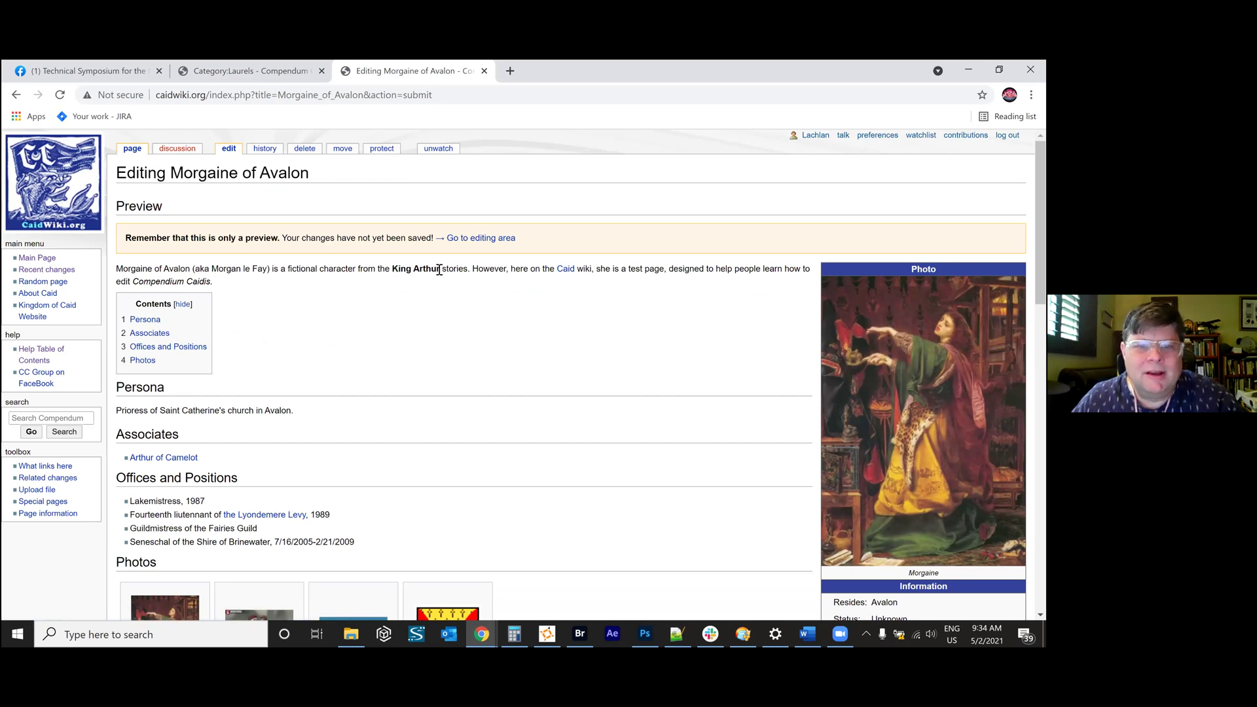
# Restore the italic markup by reducing the apostrophes around King Arthur to two on each side.
pyautogui.scroll(-10, 441, 356)
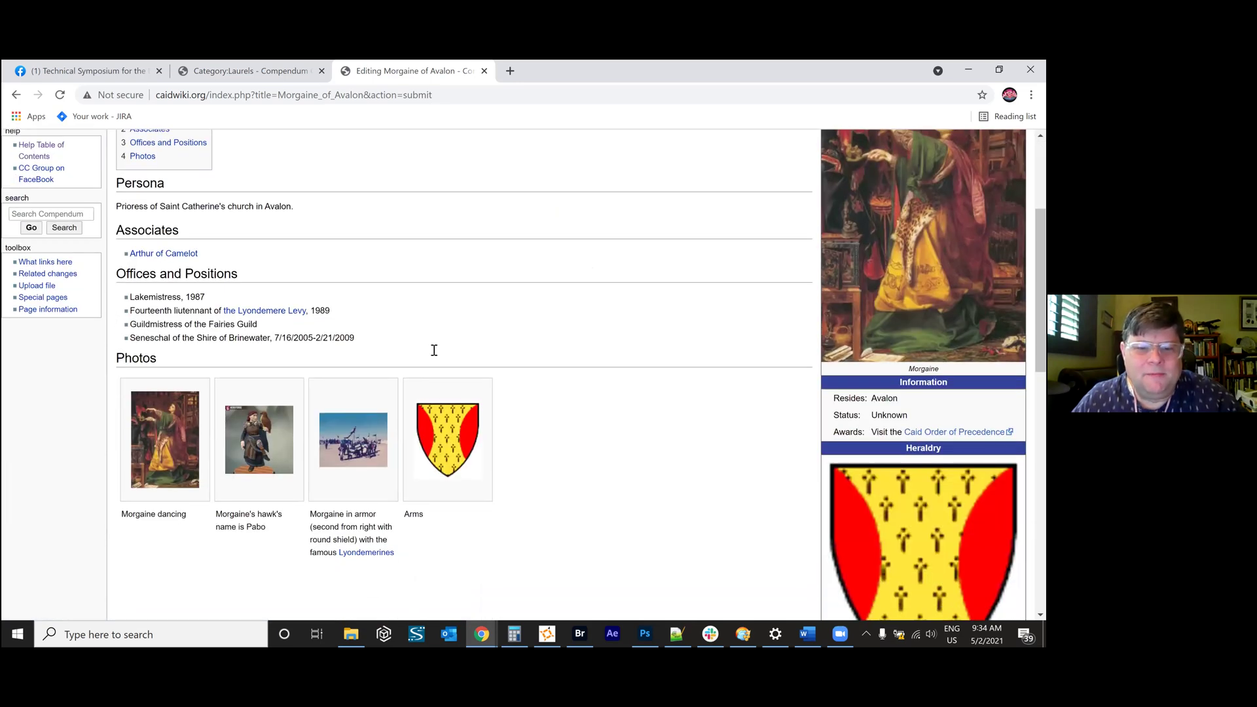
pyautogui.scroll(-2, 397, 387)
pyautogui.scroll(2, 338, 322)
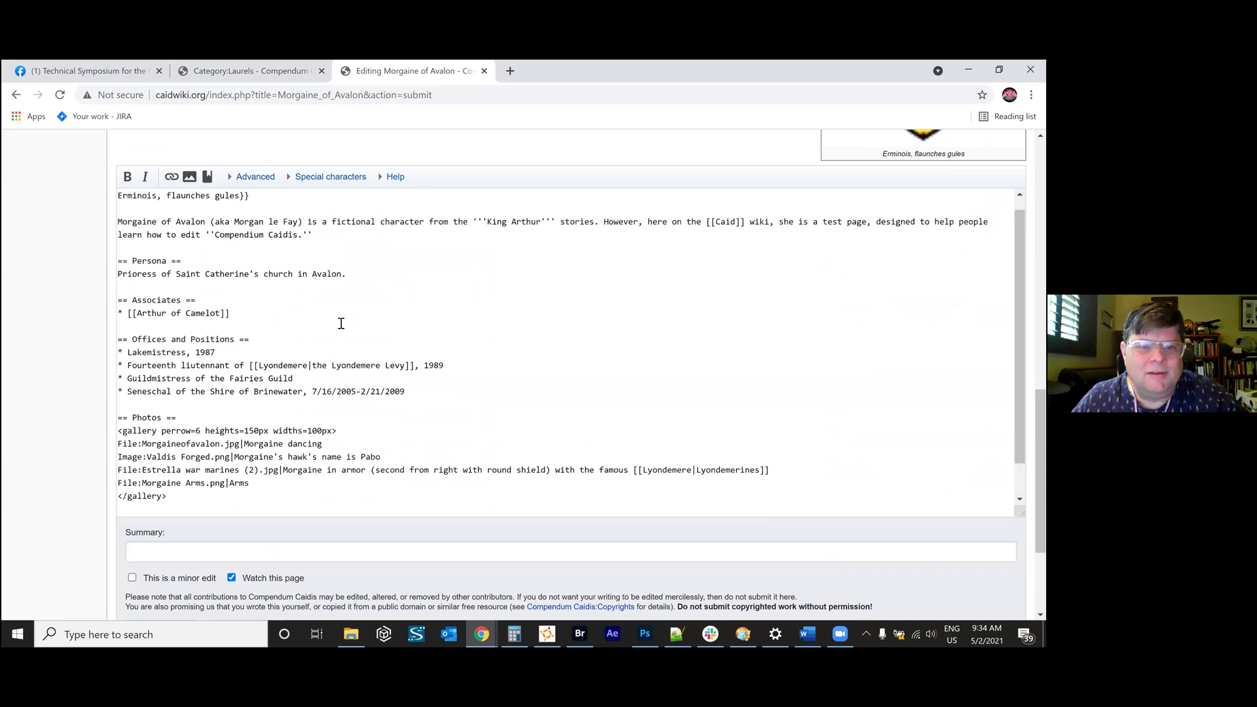
pyautogui.scroll(2, 509, 334)
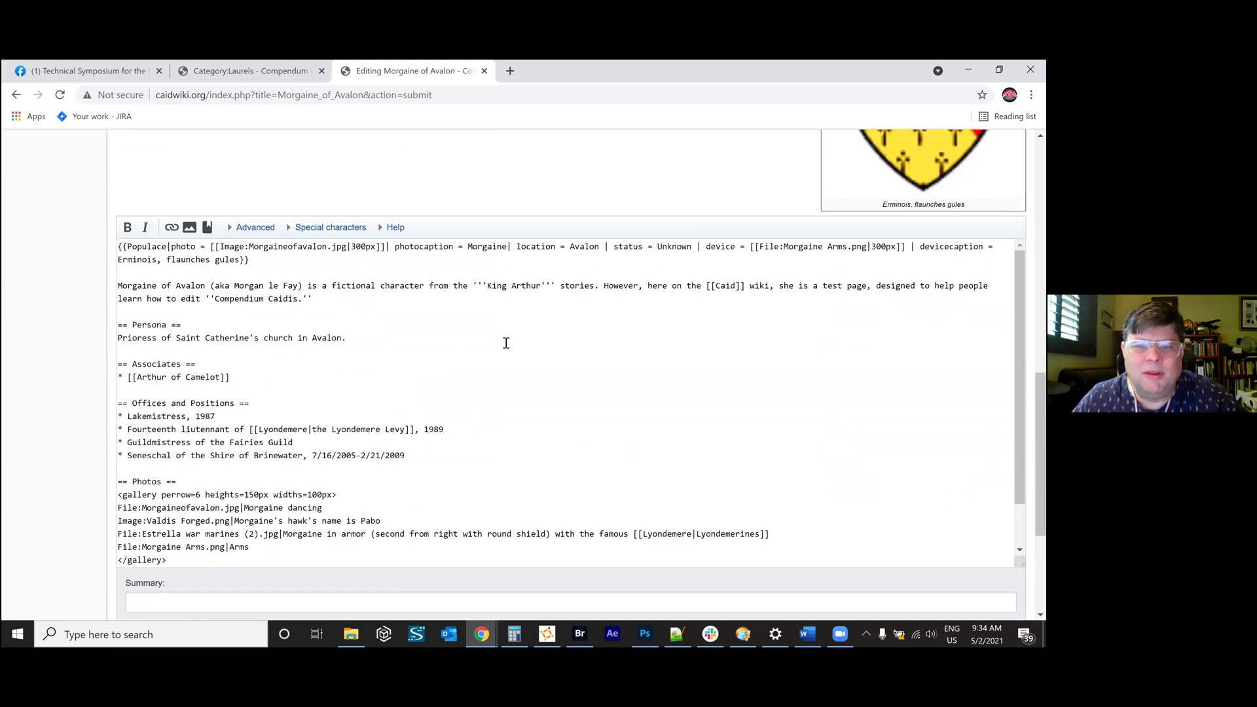
pyautogui.click(484, 371)
pyautogui.press('BackSpace')
pyautogui.press('BackSpace')
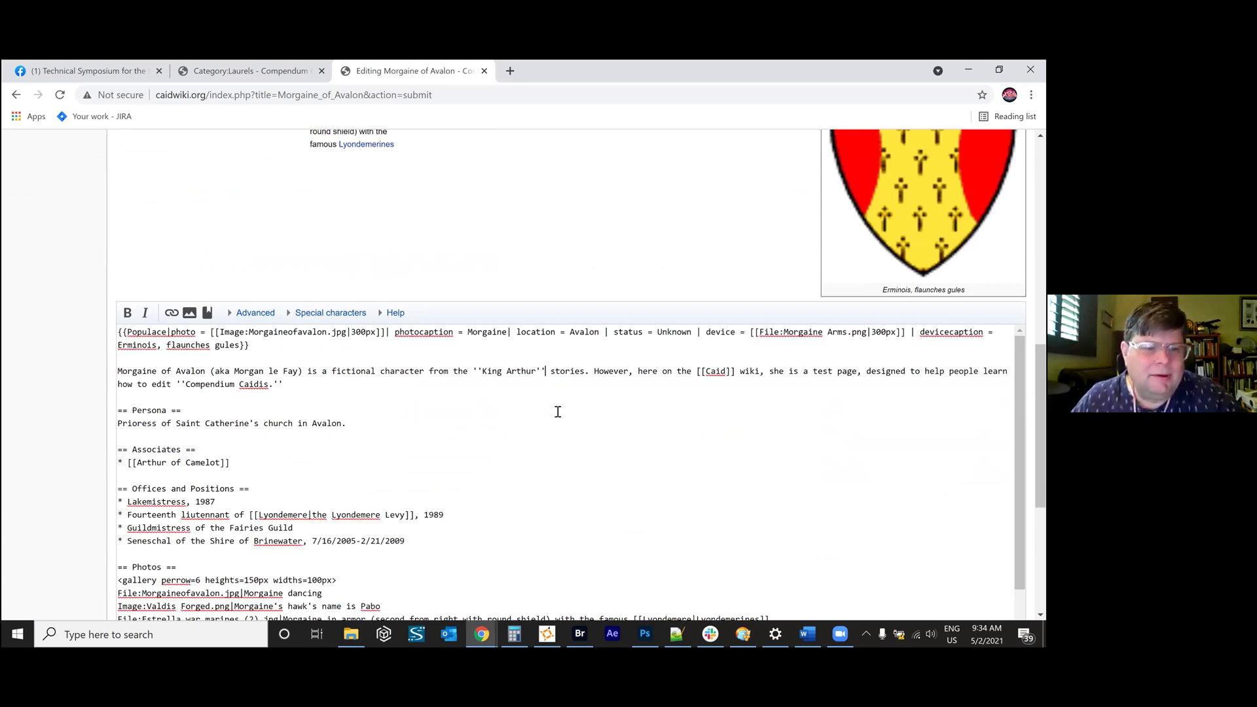
# Compare the asterisk-marked entries under Offices and Positions in the wikitext with the list rendered in the preview.
pyautogui.scroll(-1, 511, 423)
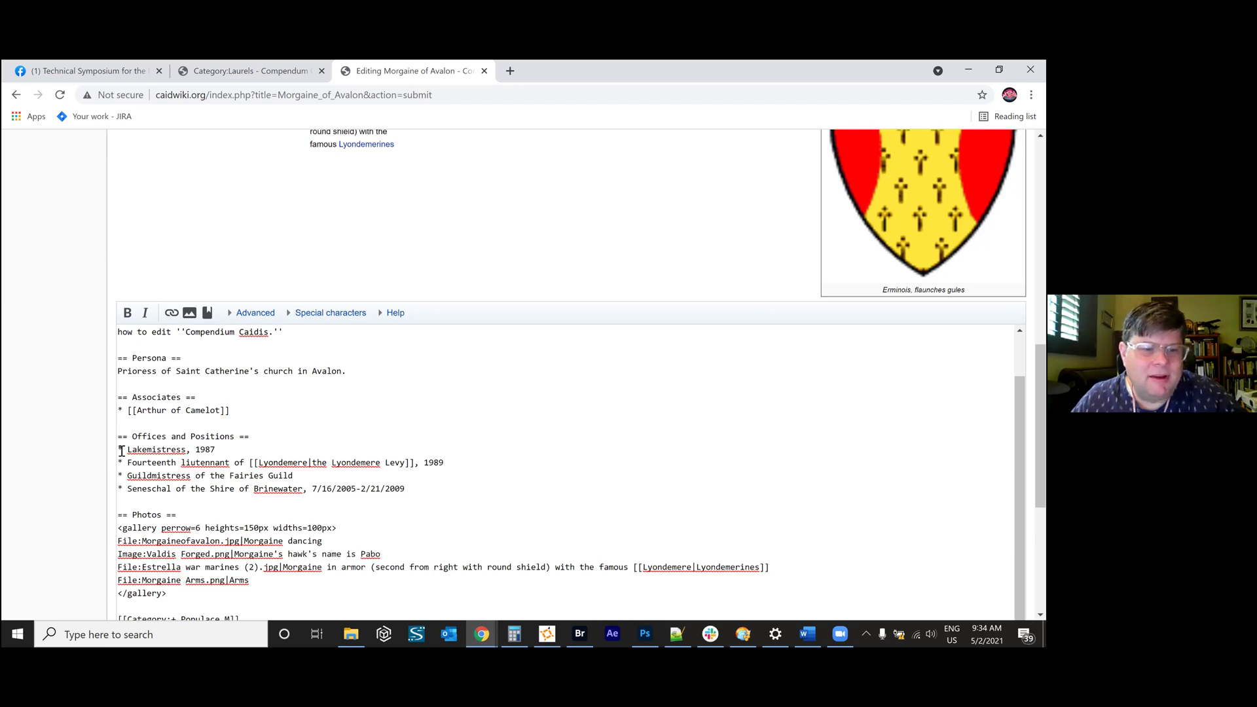
pyautogui.scroll(2, 287, 450)
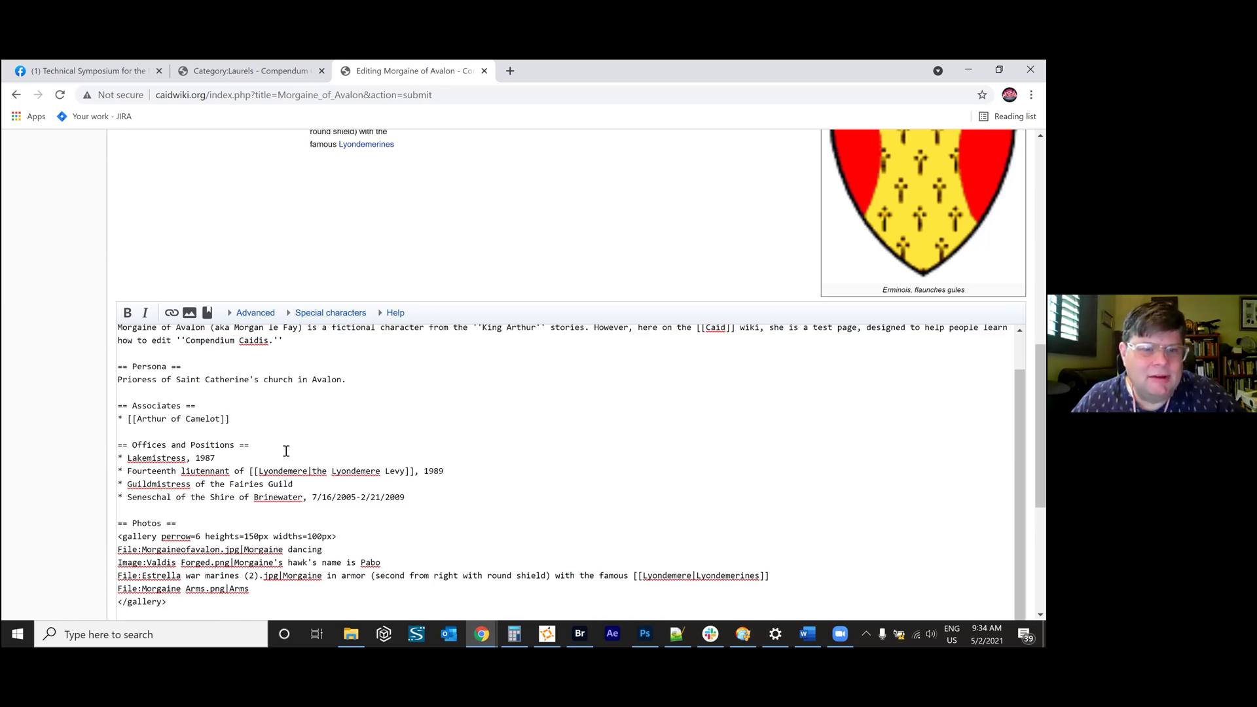
pyautogui.scroll(8, 351, 284)
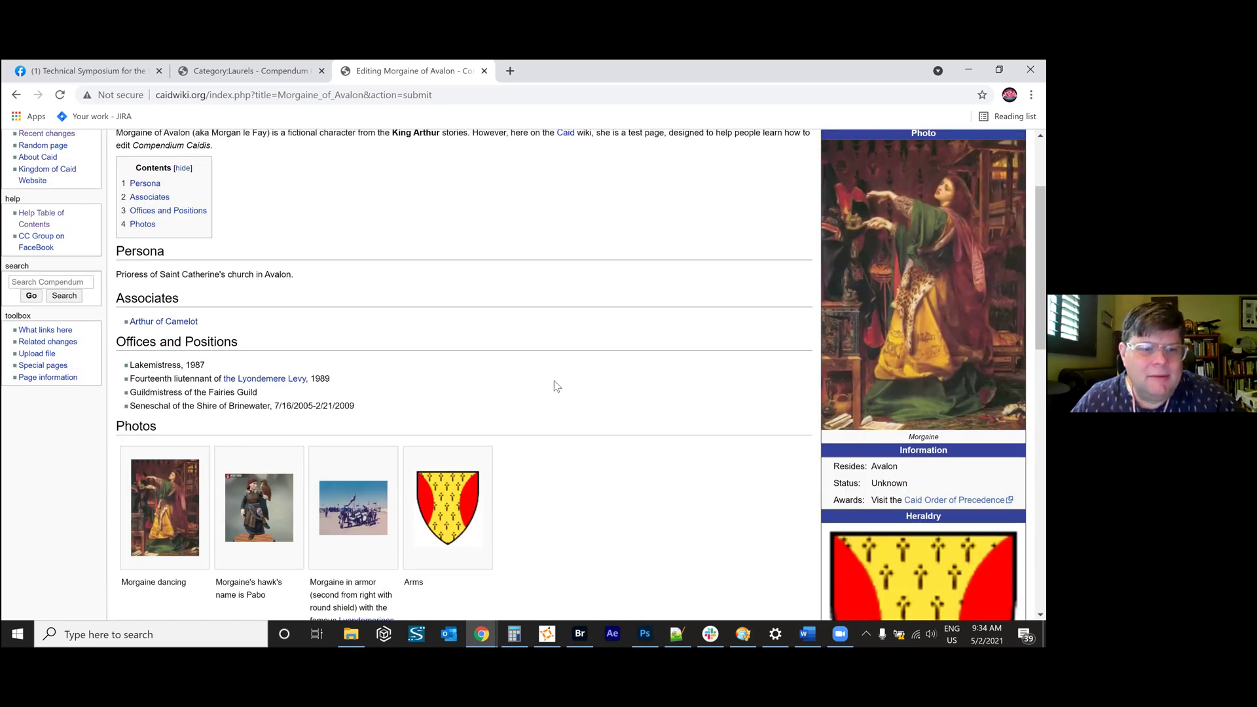
pyautogui.scroll(-6, 548, 375)
pyautogui.scroll(-3, 545, 376)
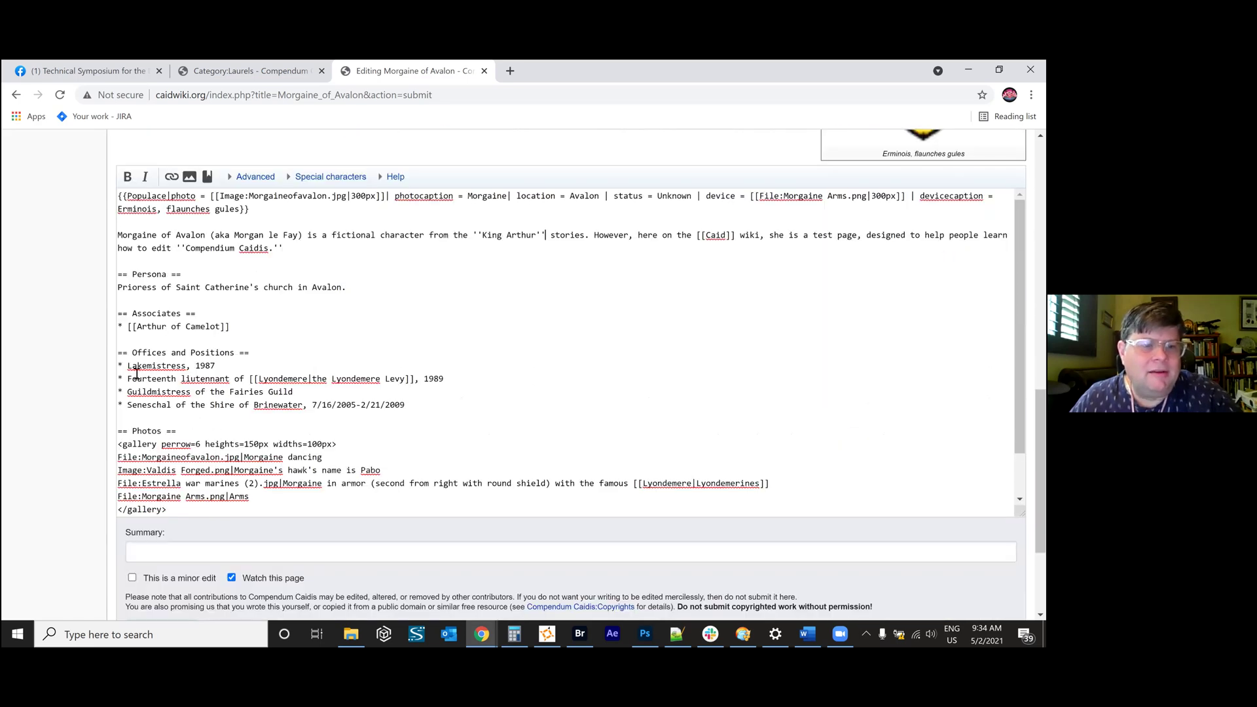
# Turn the four Offices and Positions entries into a numbered list by replacing their asterisks with #, and preview the page.
pyautogui.moveTo(125, 365); pyautogui.dragTo(120, 365)
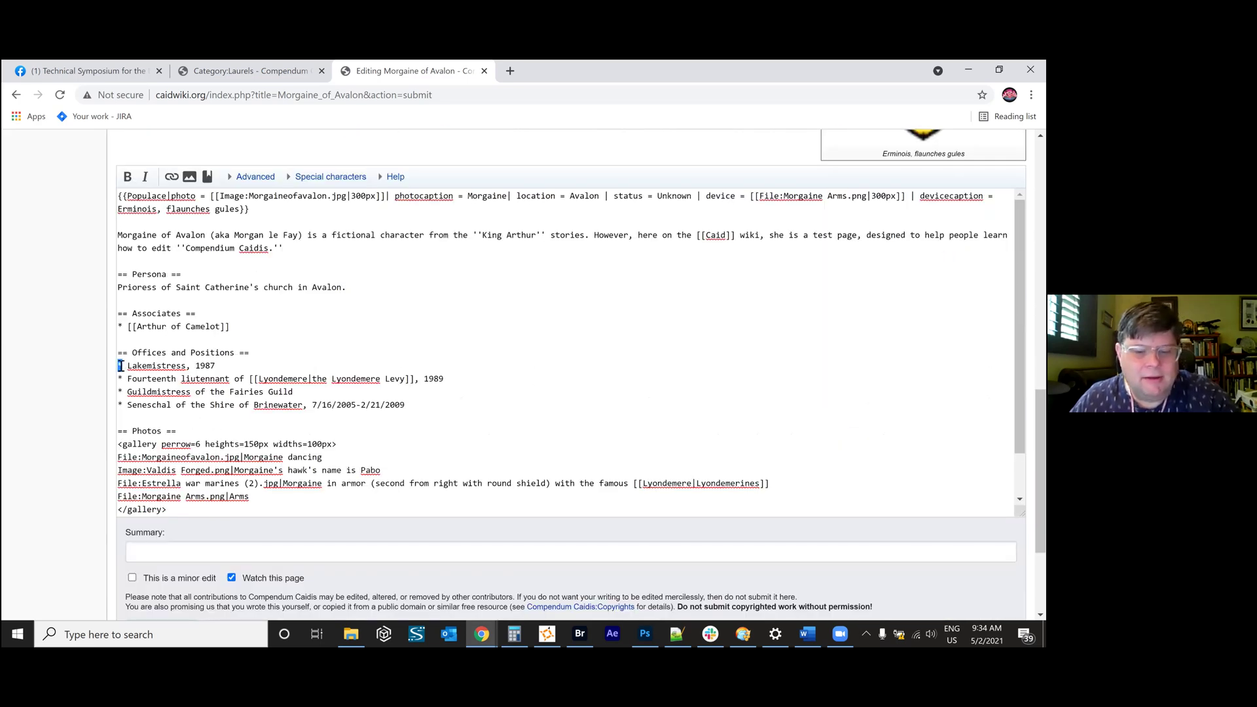
pyautogui.write('#')
pyautogui.write('#')
pyautogui.moveTo(125, 392); pyautogui.dragTo(121, 405)
pyautogui.write('##')
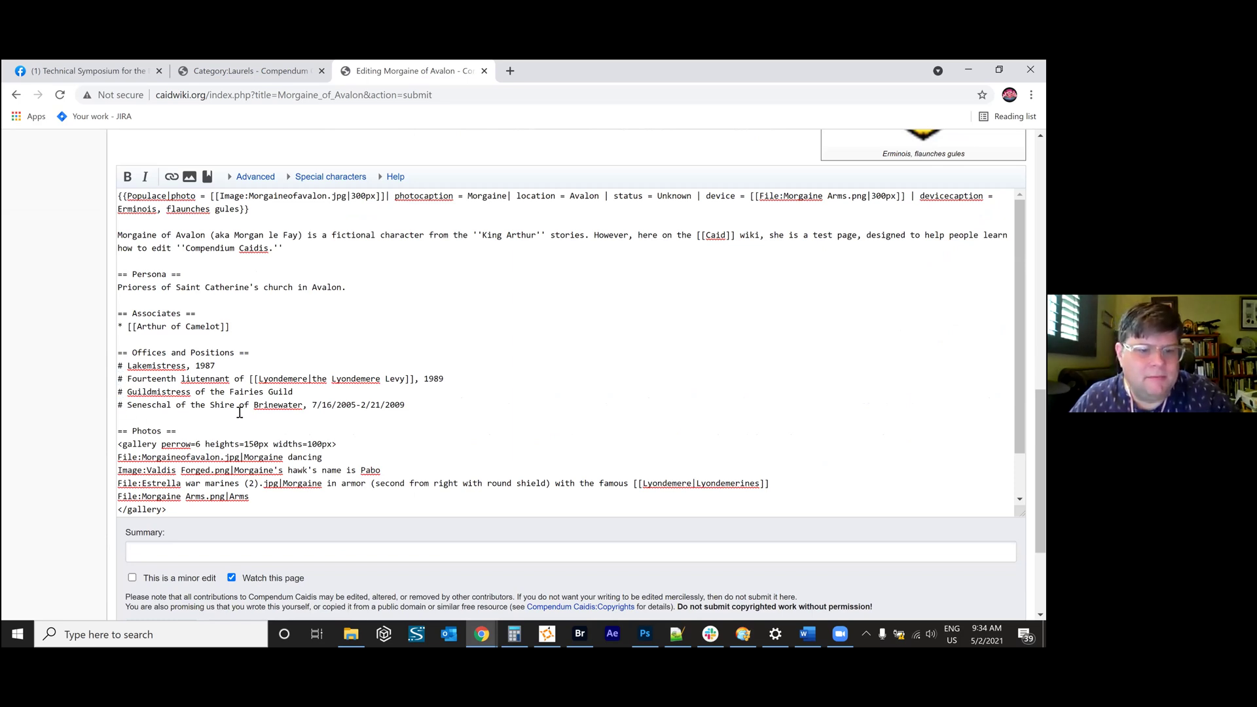
pyautogui.scroll(-3, 222, 458)
pyautogui.scroll(-1, 224, 465)
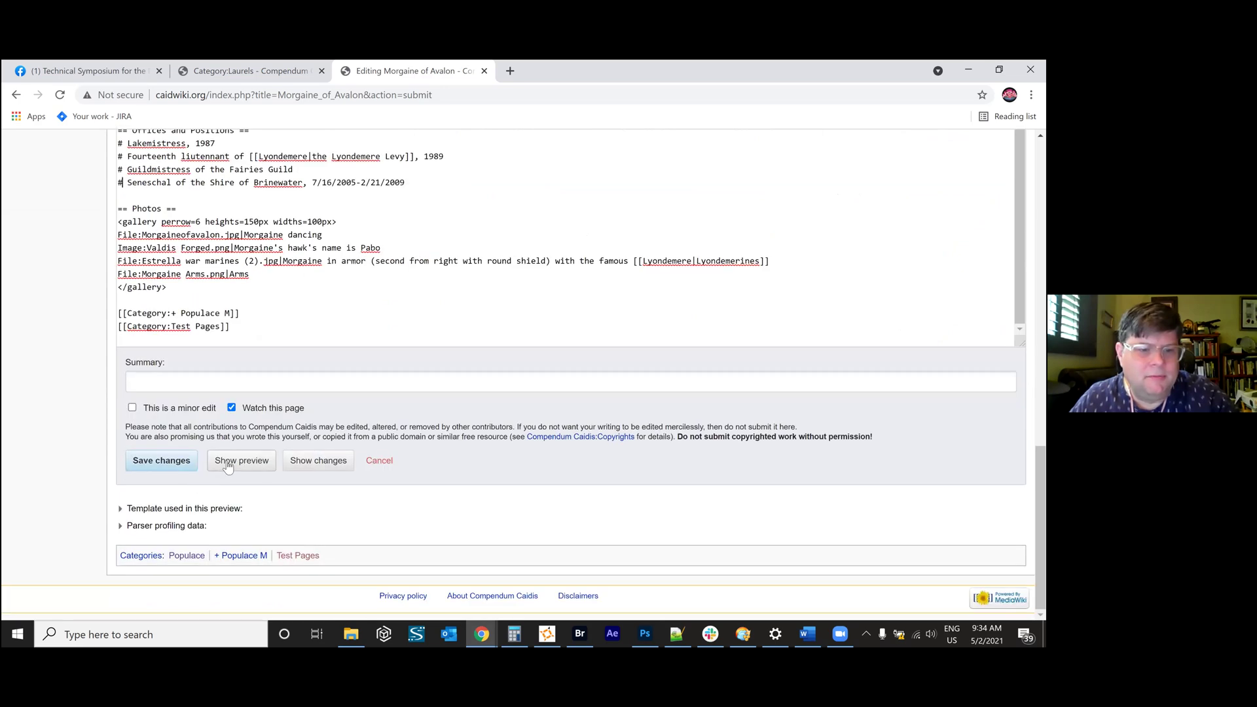
pyautogui.click(242, 460)
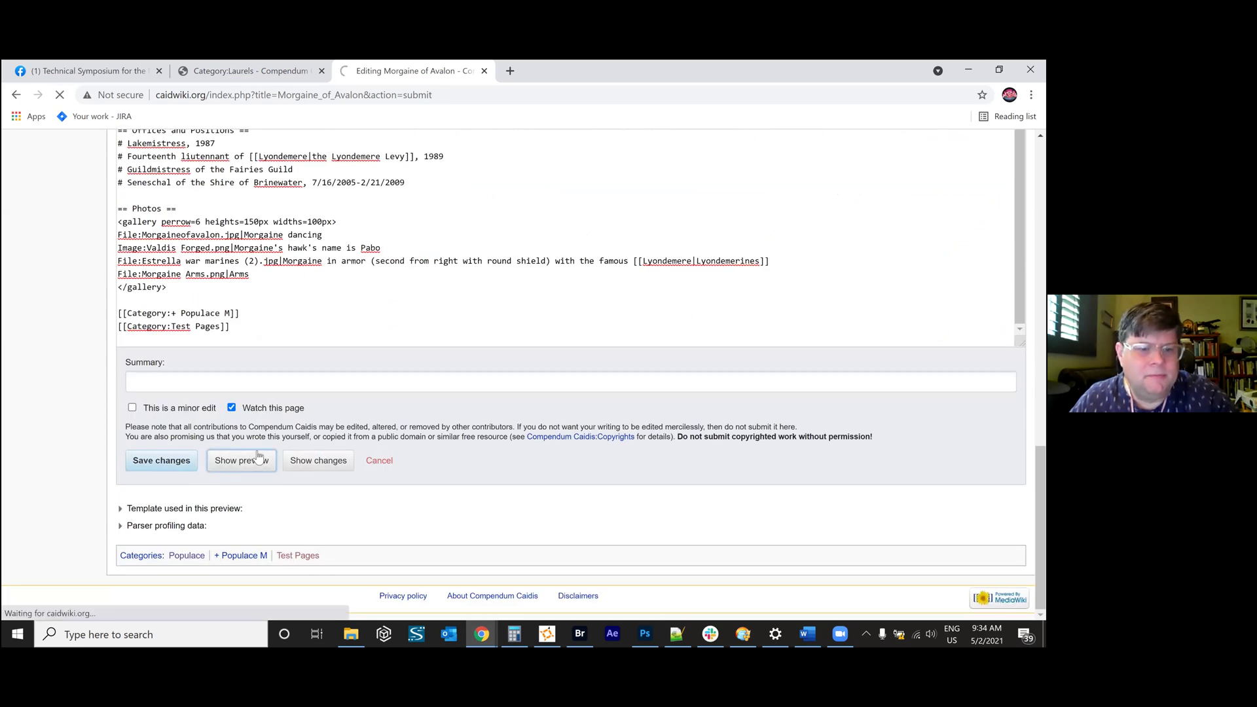
pyautogui.scroll(-1, 157, 451)
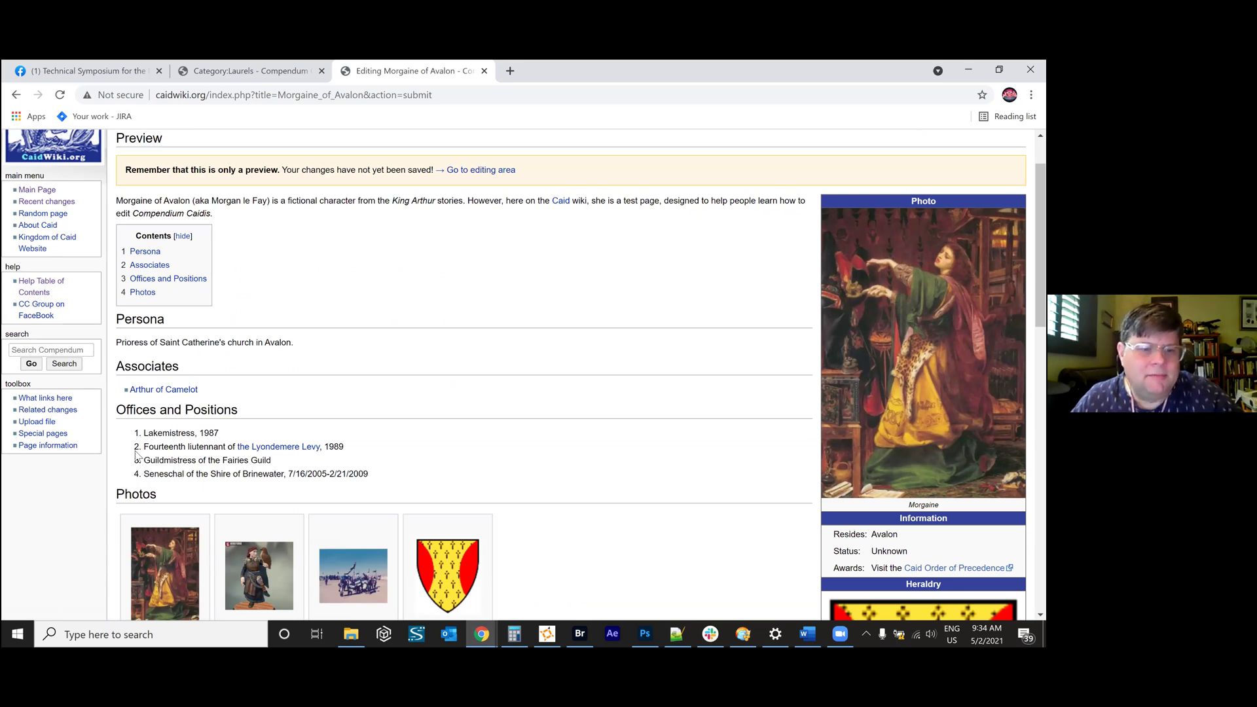
# Make the four Offices and Positions entries indented lines by replacing each # with a colon, and preview the page.
pyautogui.scroll(-5, 396, 481)
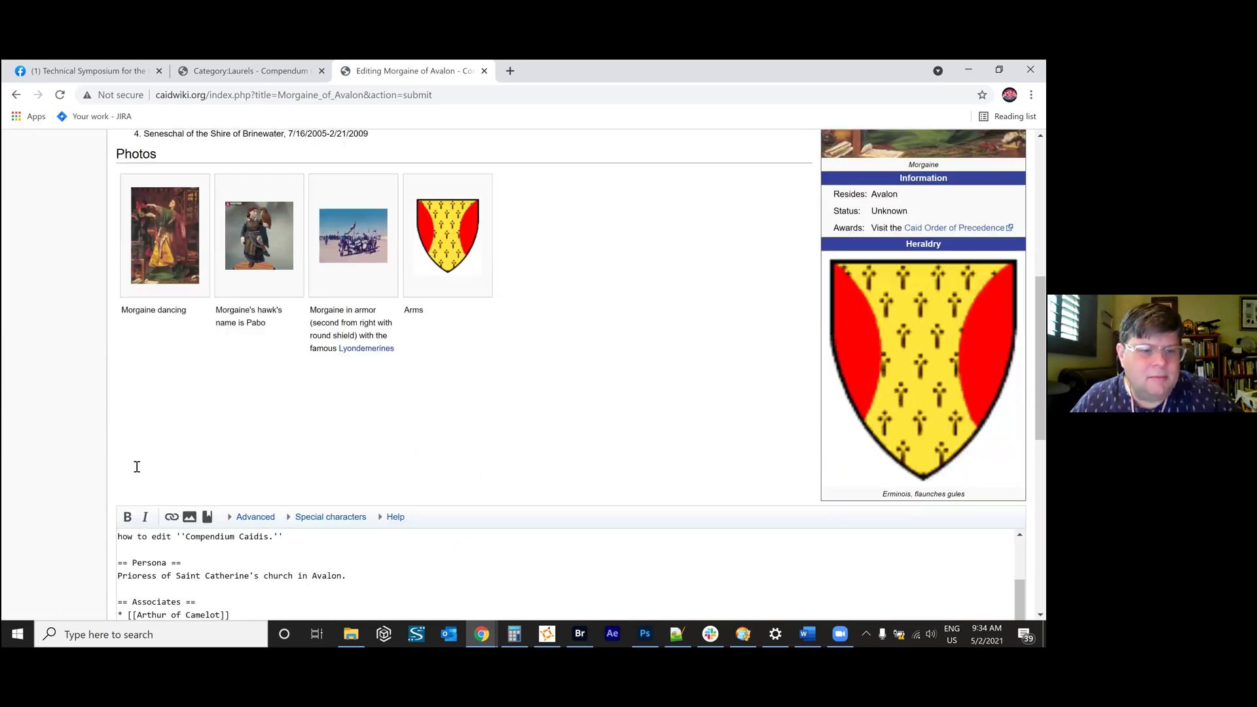
pyautogui.scroll(-3, 137, 466)
pyautogui.click(121, 453)
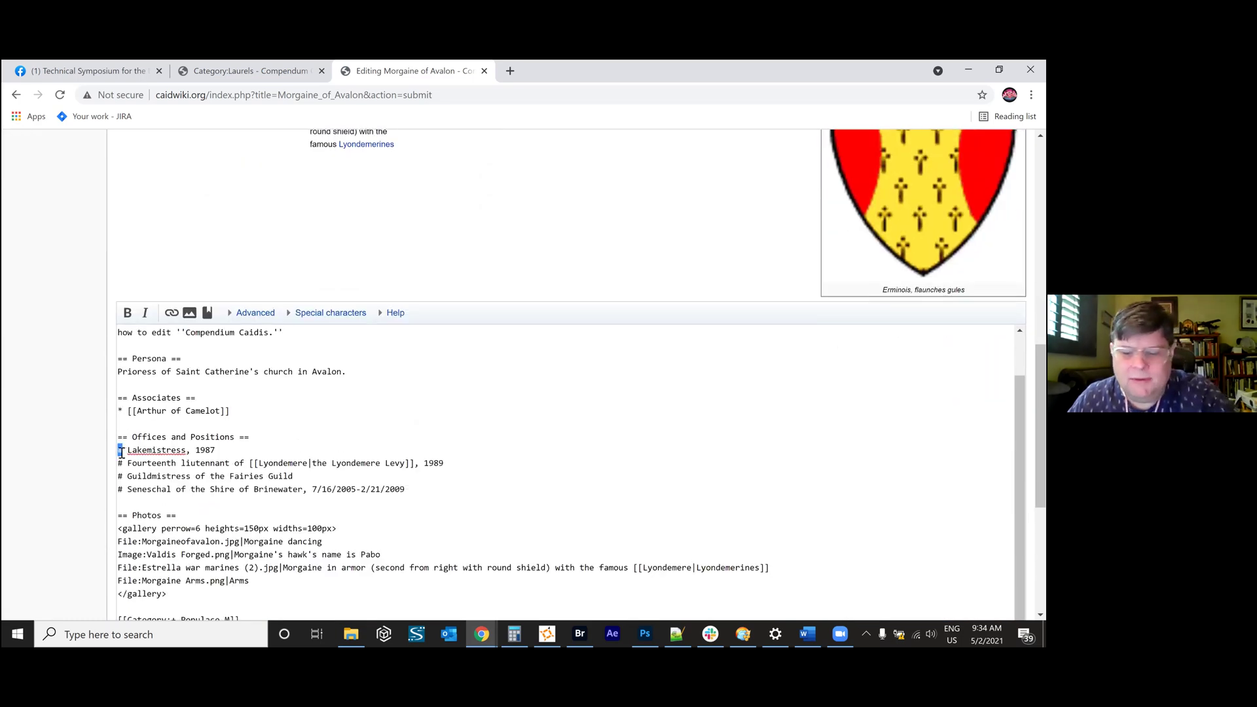
pyautogui.click(125, 451)
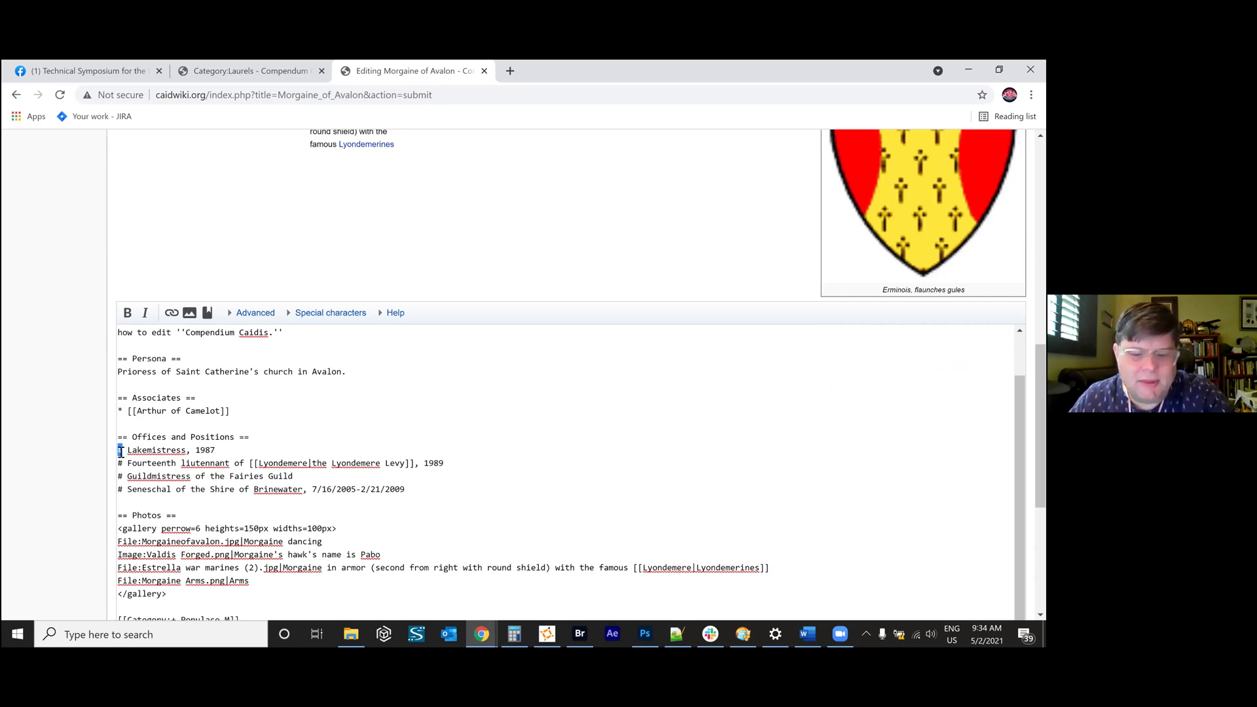
pyautogui.write(':')
pyautogui.moveTo(118, 463); pyautogui.dragTo(124, 463)
pyautogui.write(':')
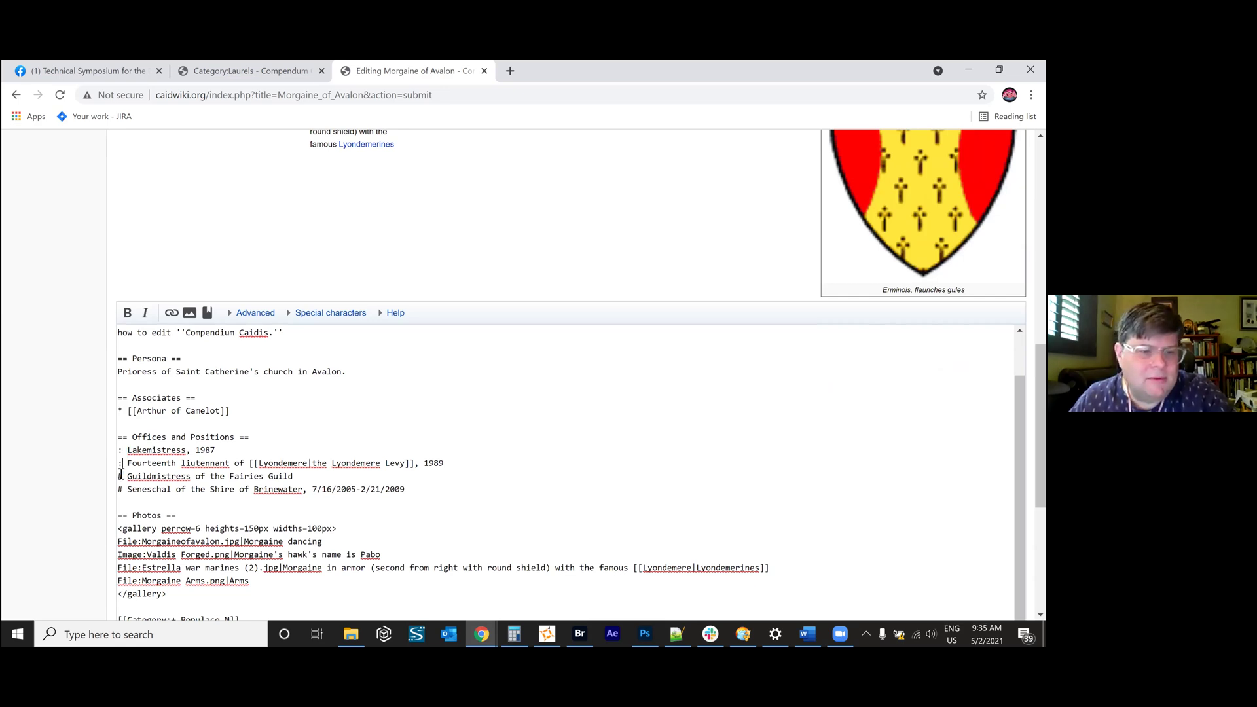
pyautogui.write(':')
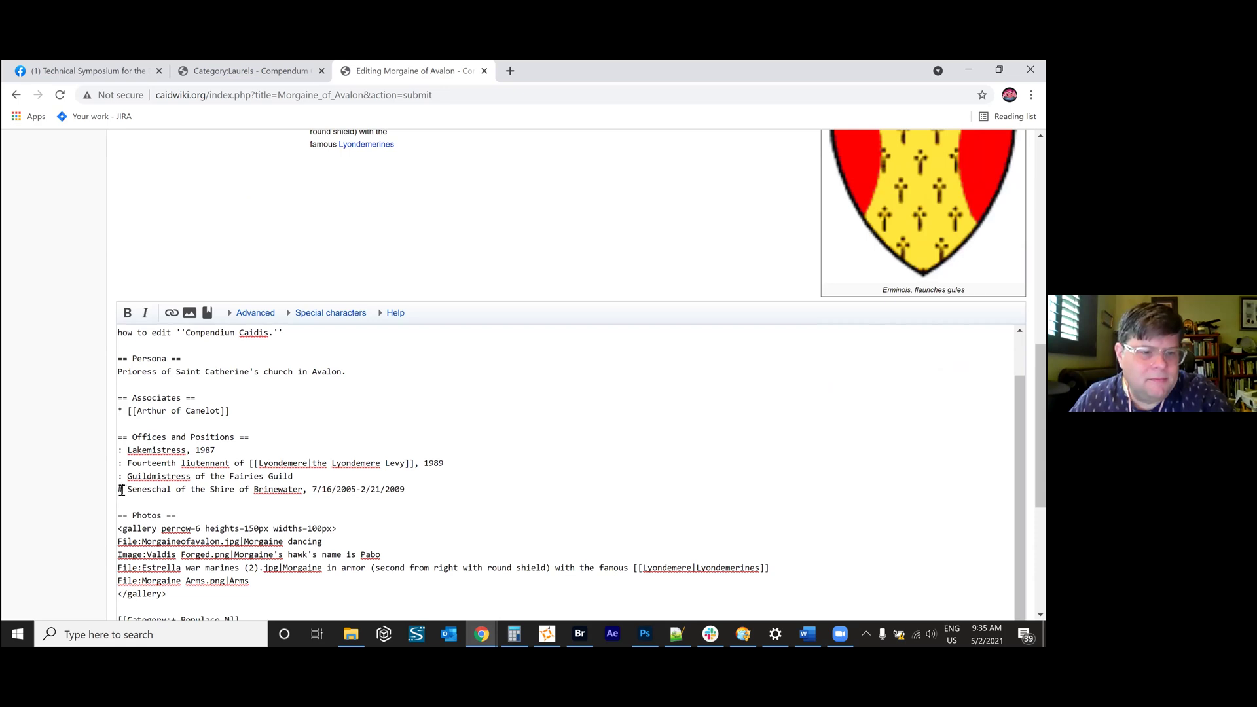
pyautogui.write(':')
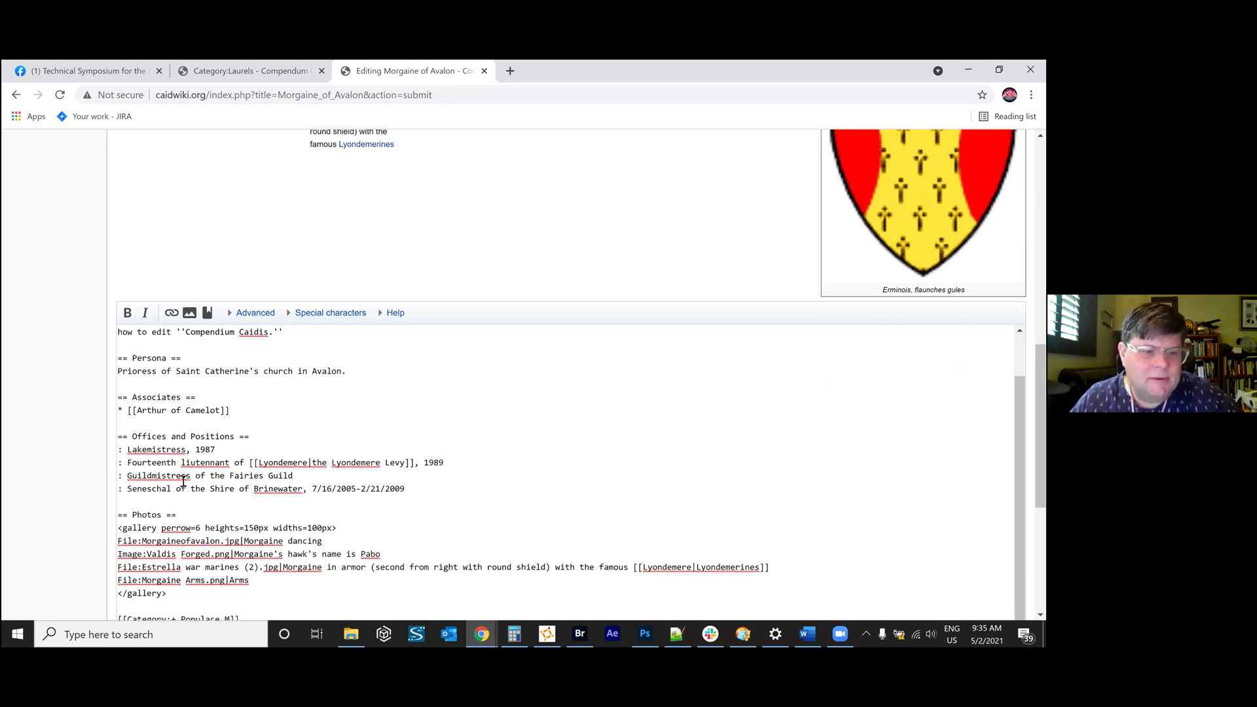
pyautogui.scroll(-2, 96, 545)
pyautogui.scroll(-4, 96, 545)
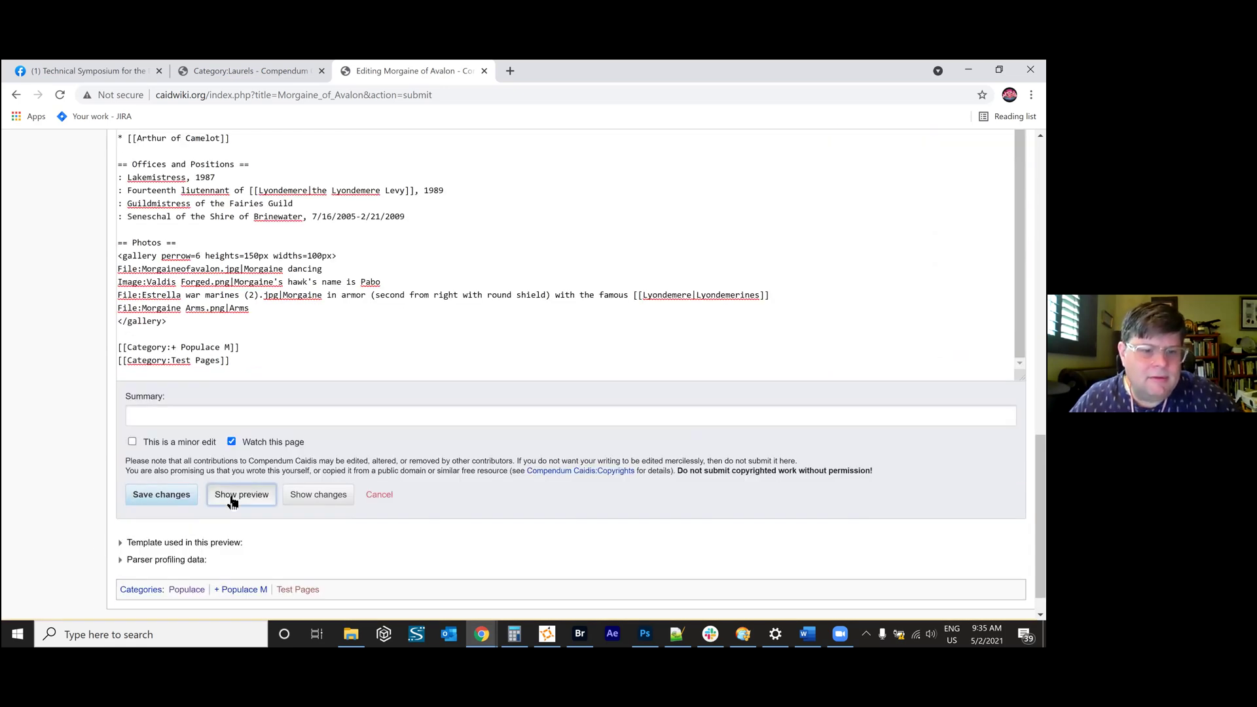
pyautogui.click(239, 496)
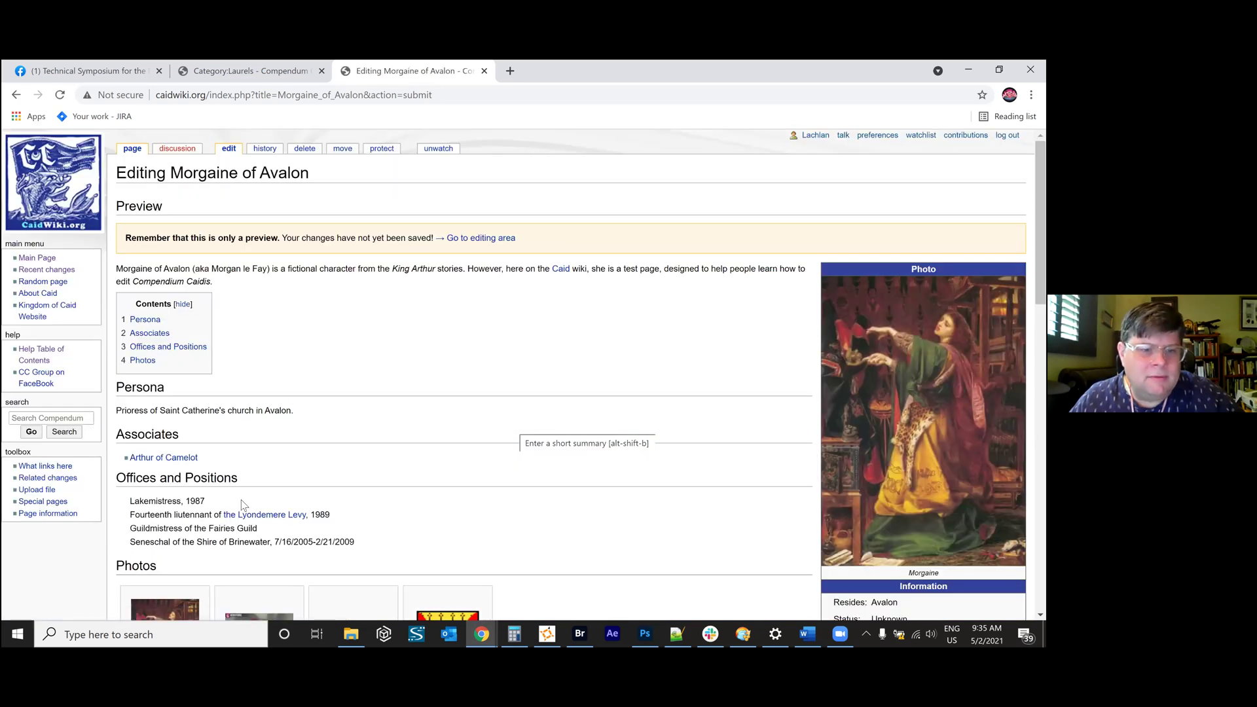
# Examine how the colon-marked Offices and Positions entries are rendered in the preview.
pyautogui.scroll(-3, 193, 480)
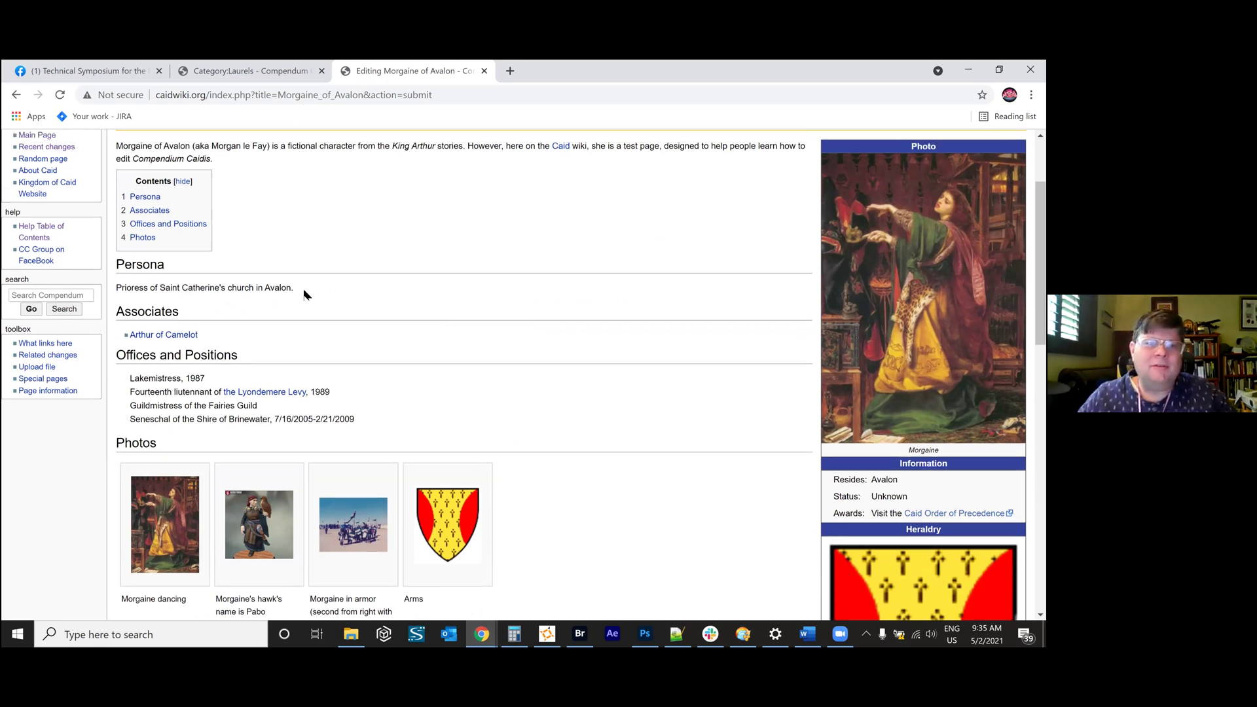
pyautogui.scroll(1, 304, 294)
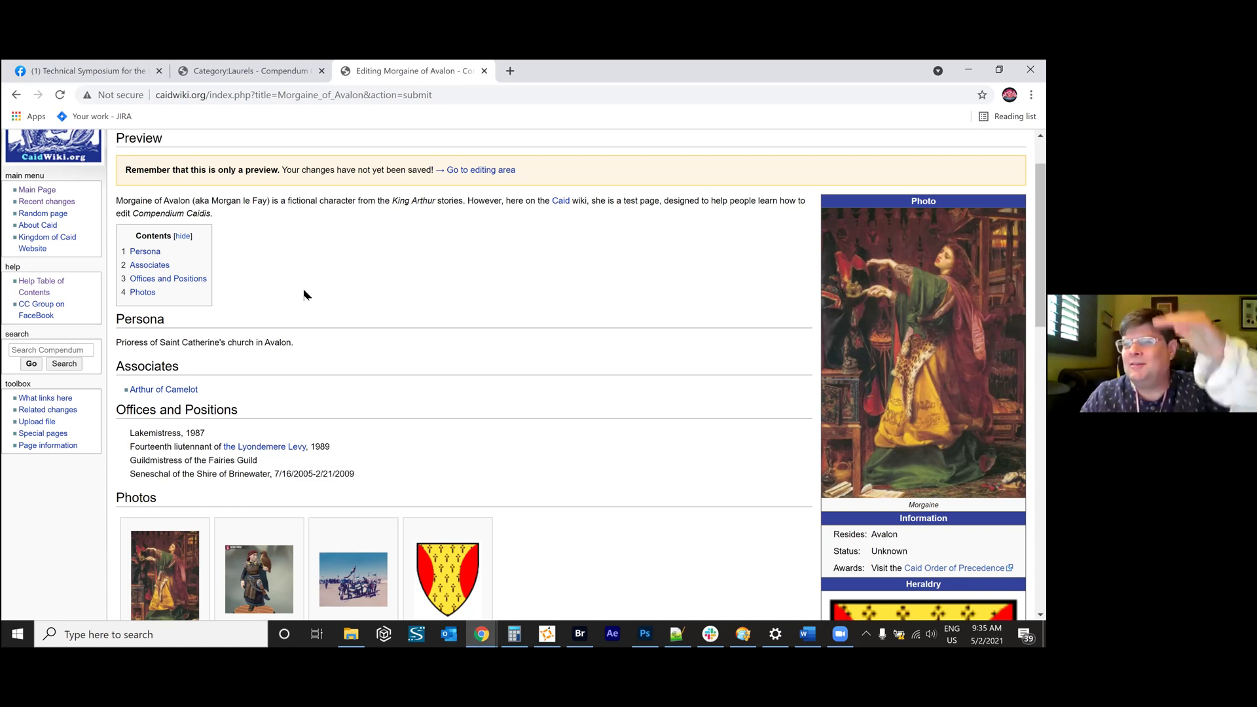
pyautogui.scroll(-2, 304, 296)
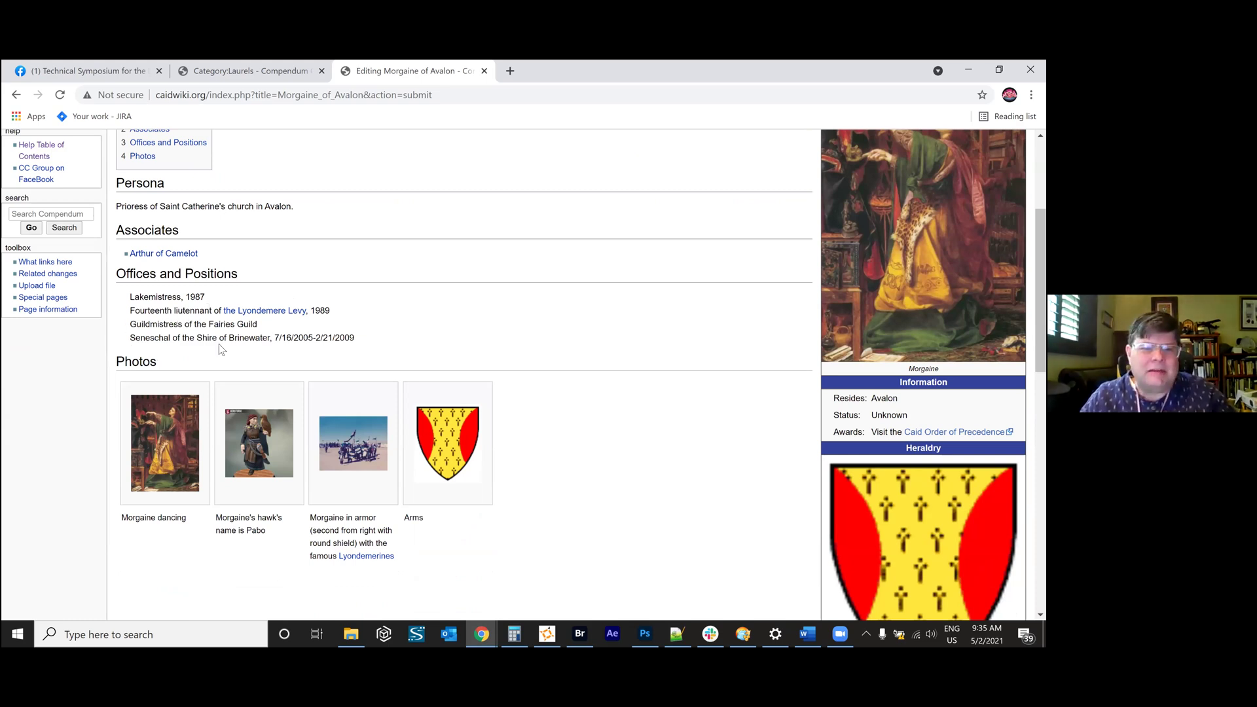
pyautogui.scroll(1, 240, 335)
pyautogui.scroll(2, 239, 335)
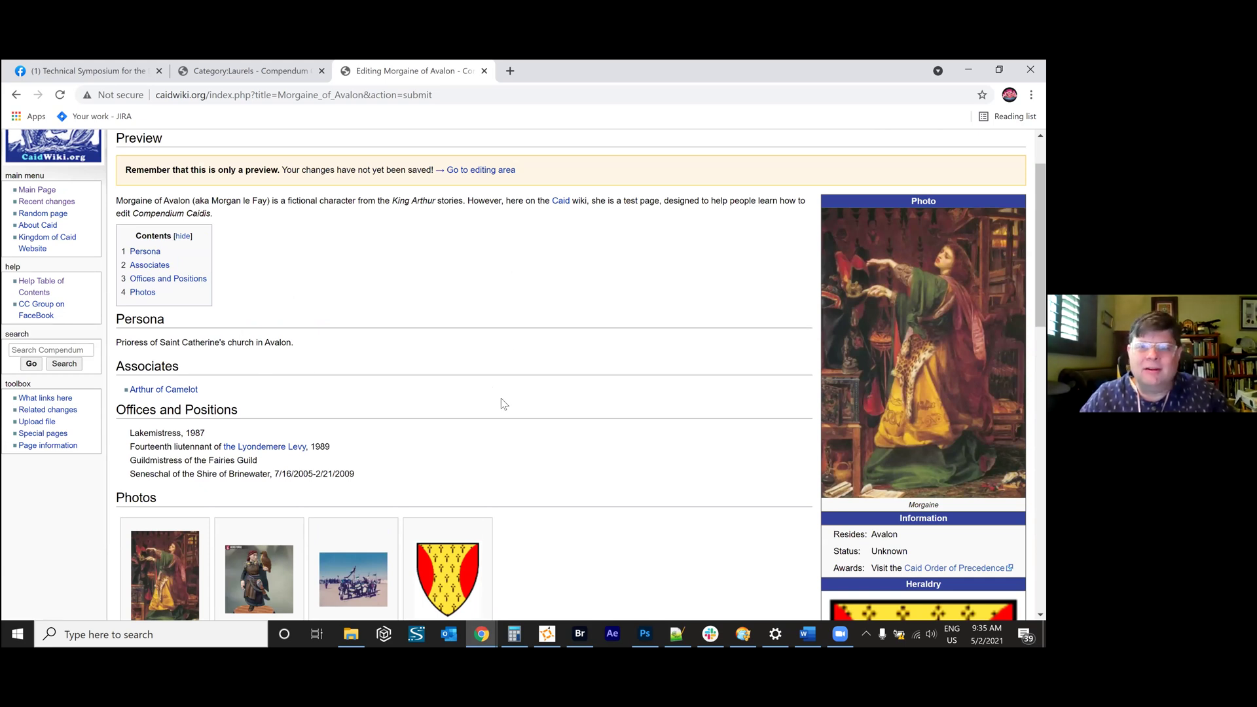
pyautogui.scroll(-2, 534, 455)
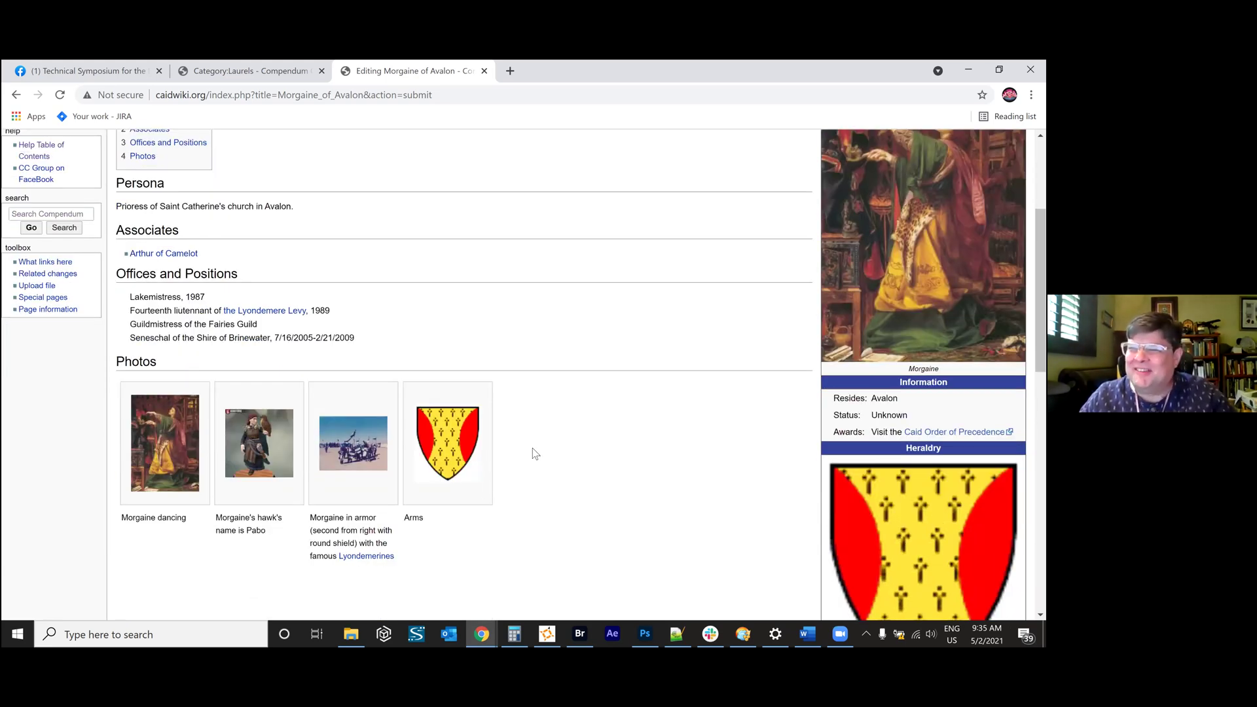
# Cancel the Morgaine of Avalon edit without saving, leave the editor and look over the saved page.
pyautogui.scroll(-7, 532, 449)
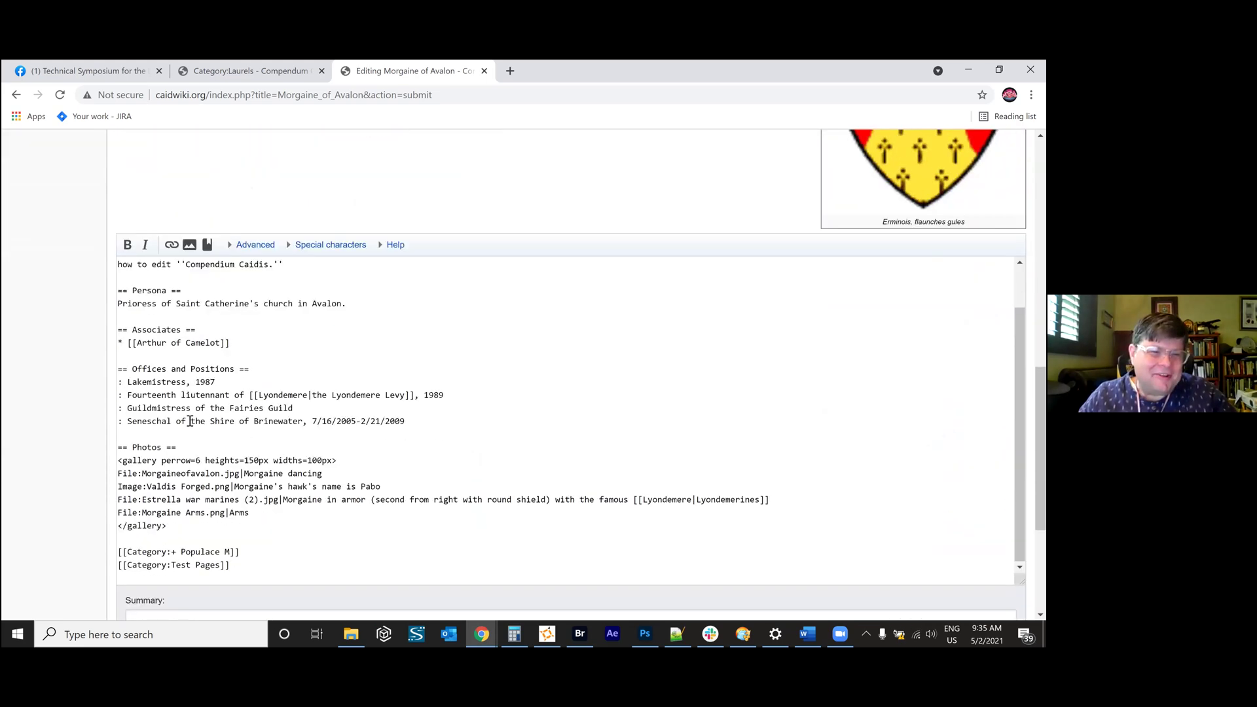
pyautogui.scroll(-3, 221, 490)
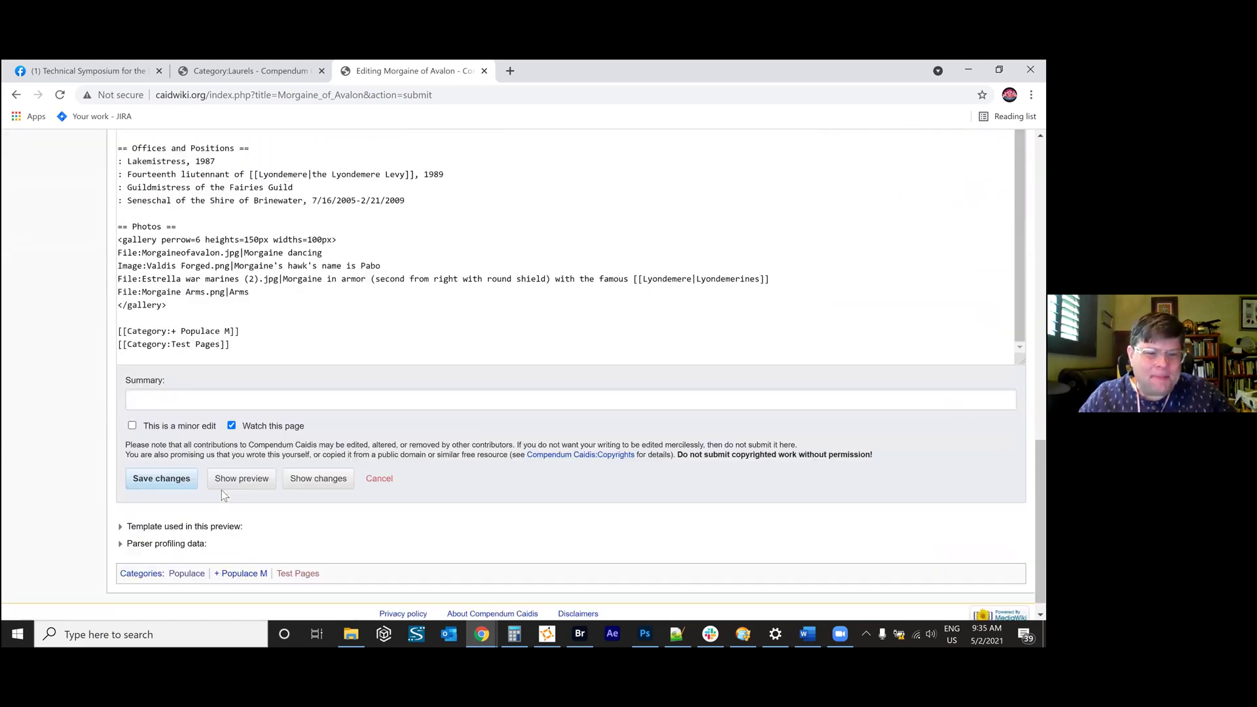
pyautogui.click(380, 460)
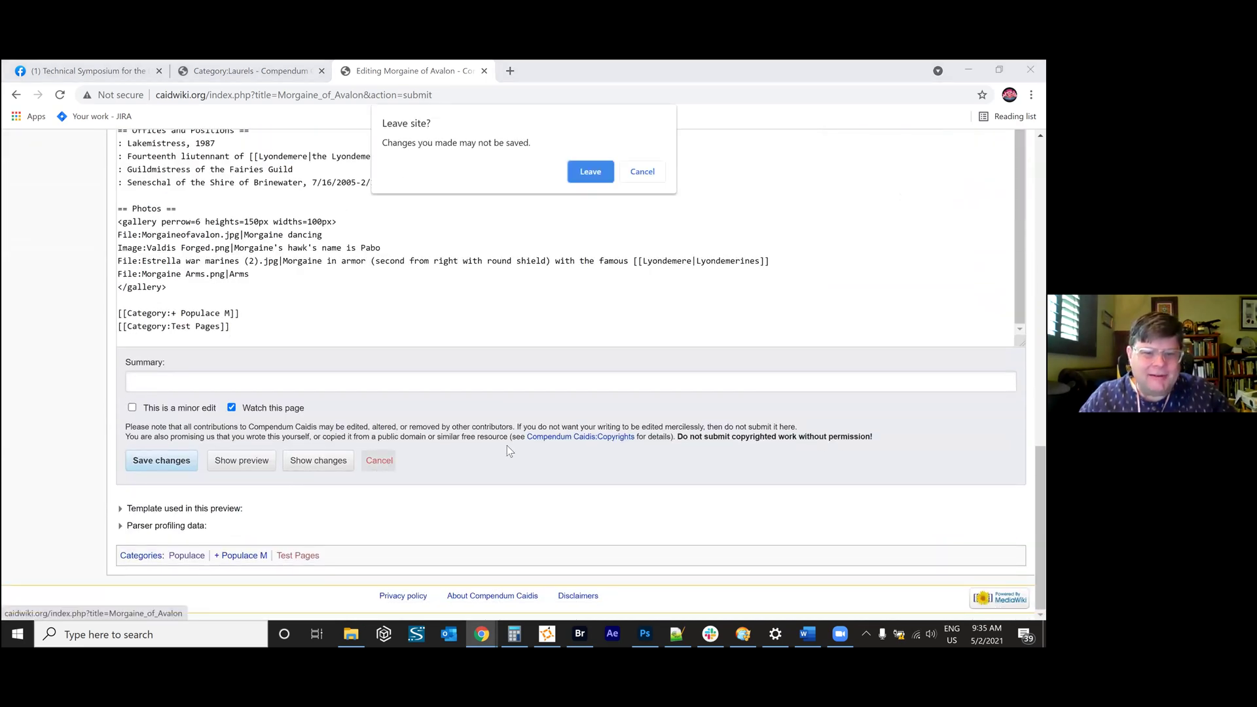
pyautogui.click(591, 173)
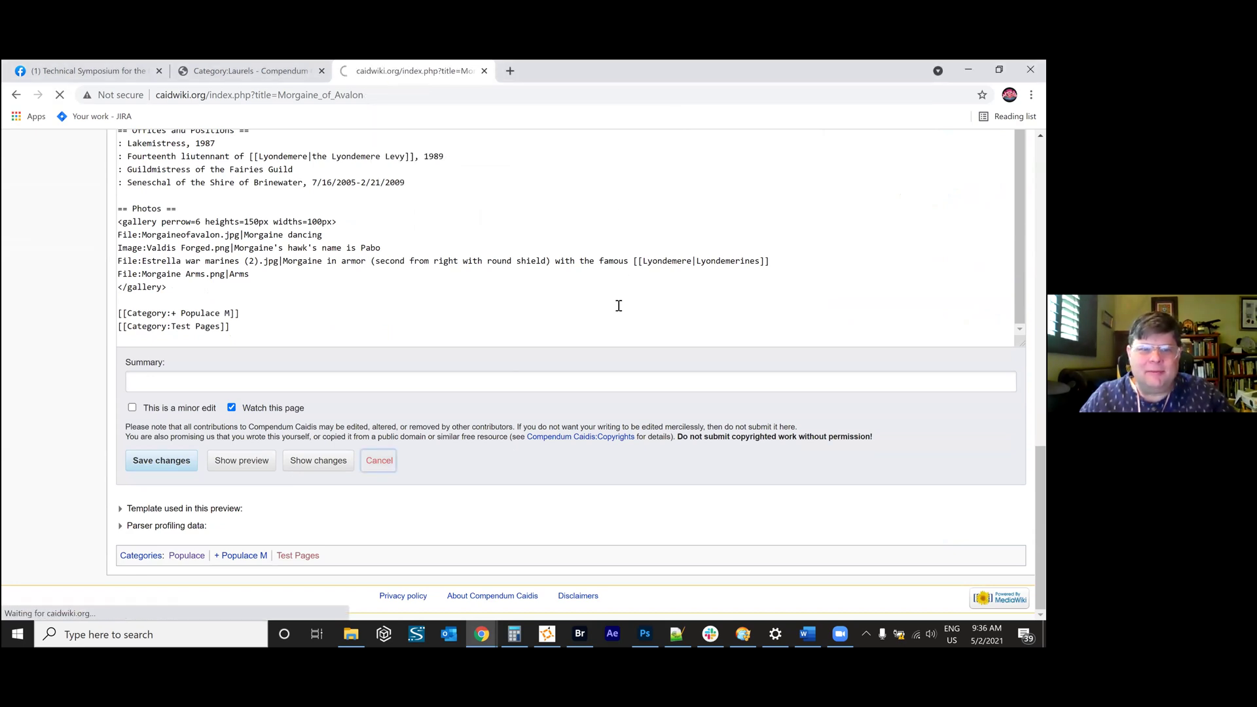
pyautogui.scroll(-3, 592, 373)
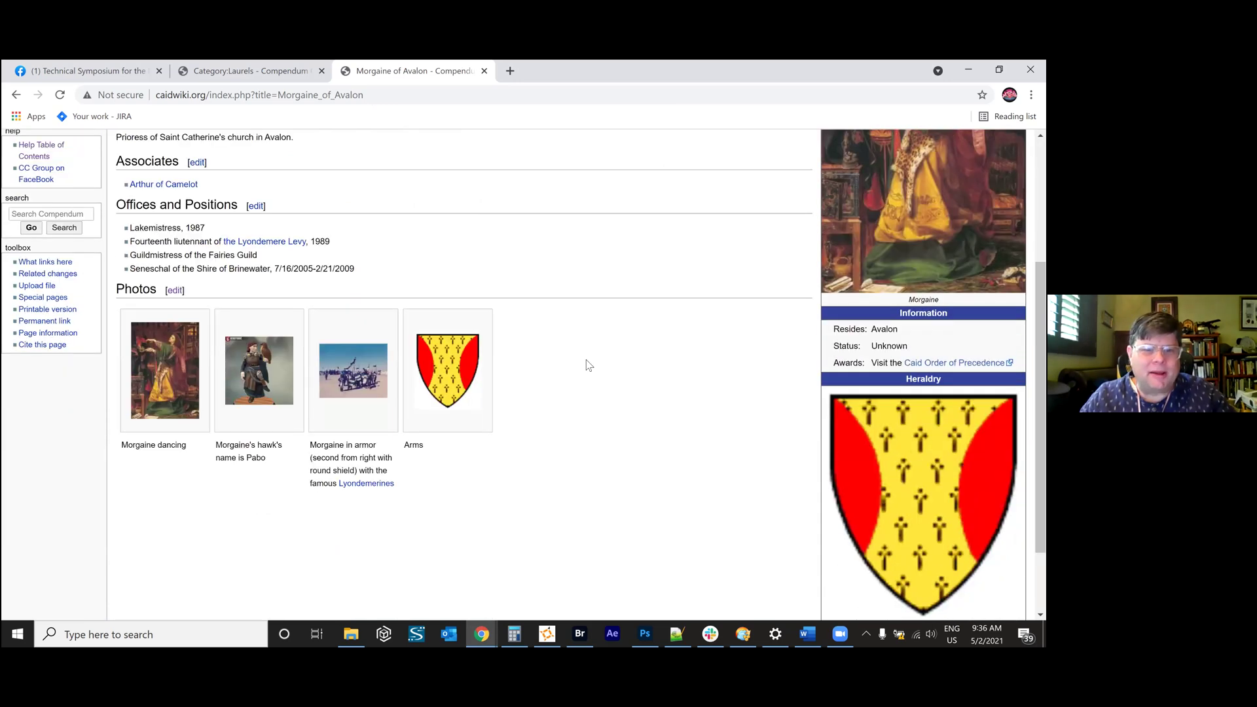
pyautogui.scroll(3, 588, 364)
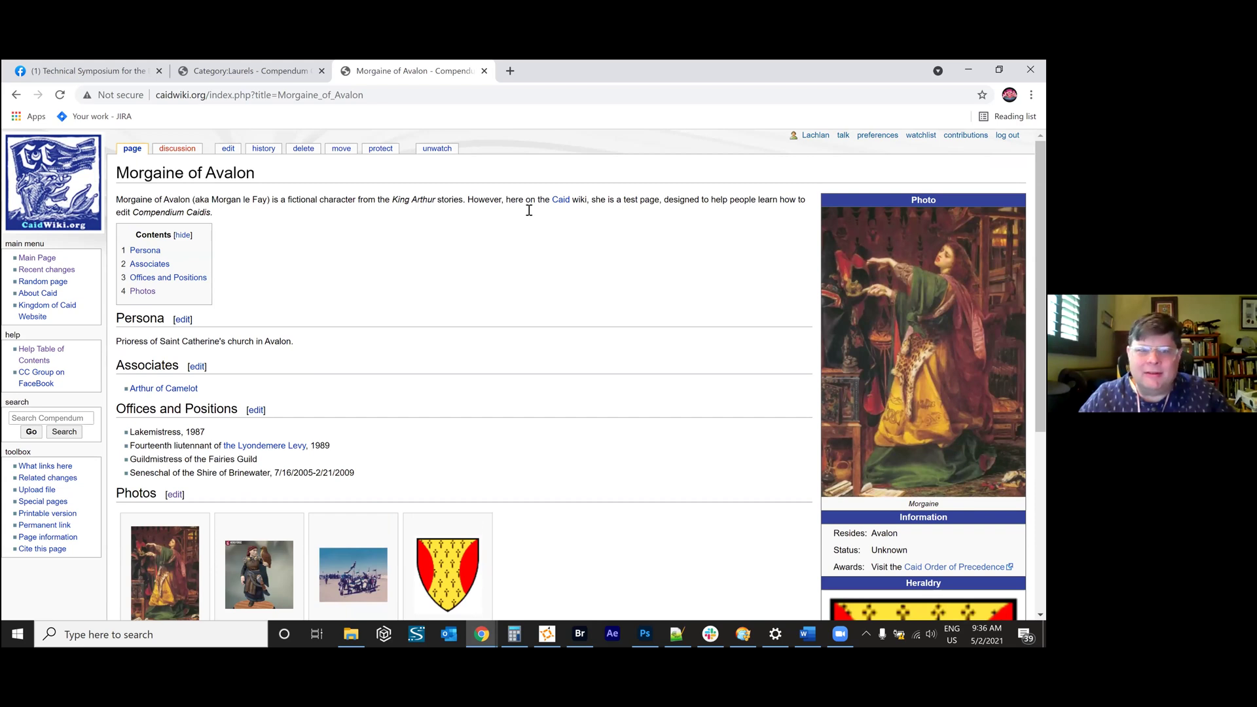
# Reopen the Morgaine of Avalon page for editing and highlight the double equals signs in front of the Persona heading.
pyautogui.click(228, 150)
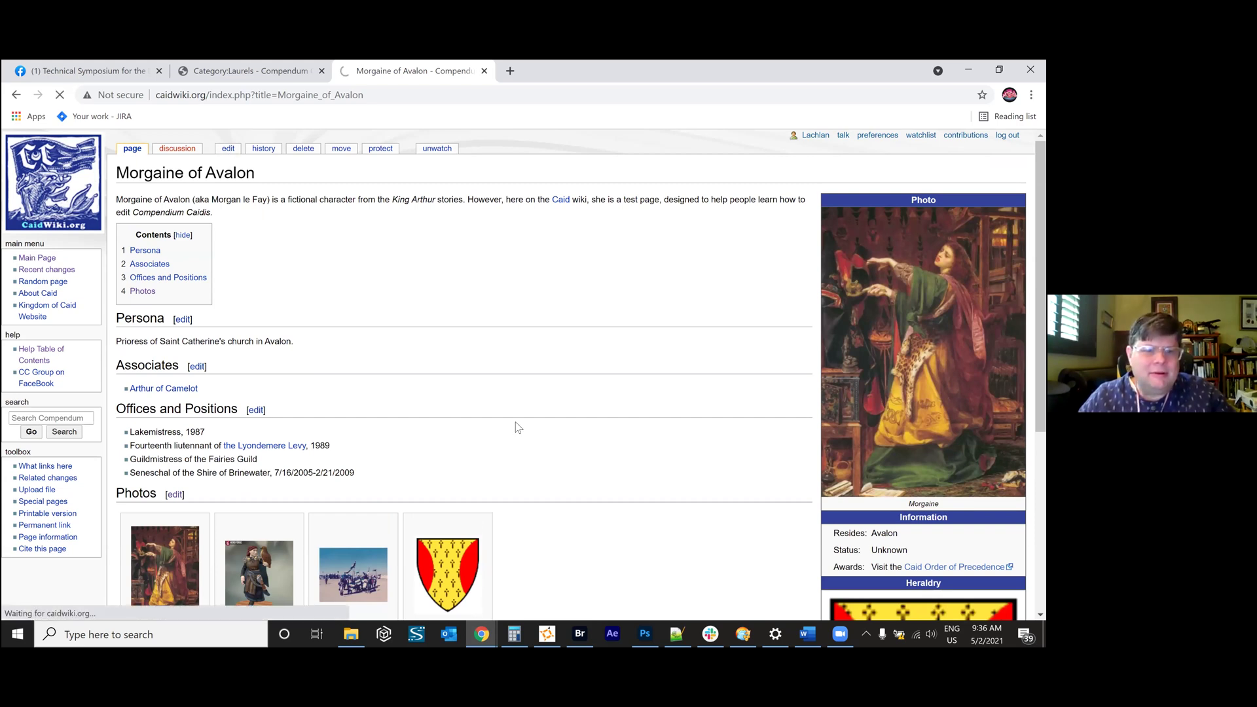
pyautogui.scroll(-10, 513, 419)
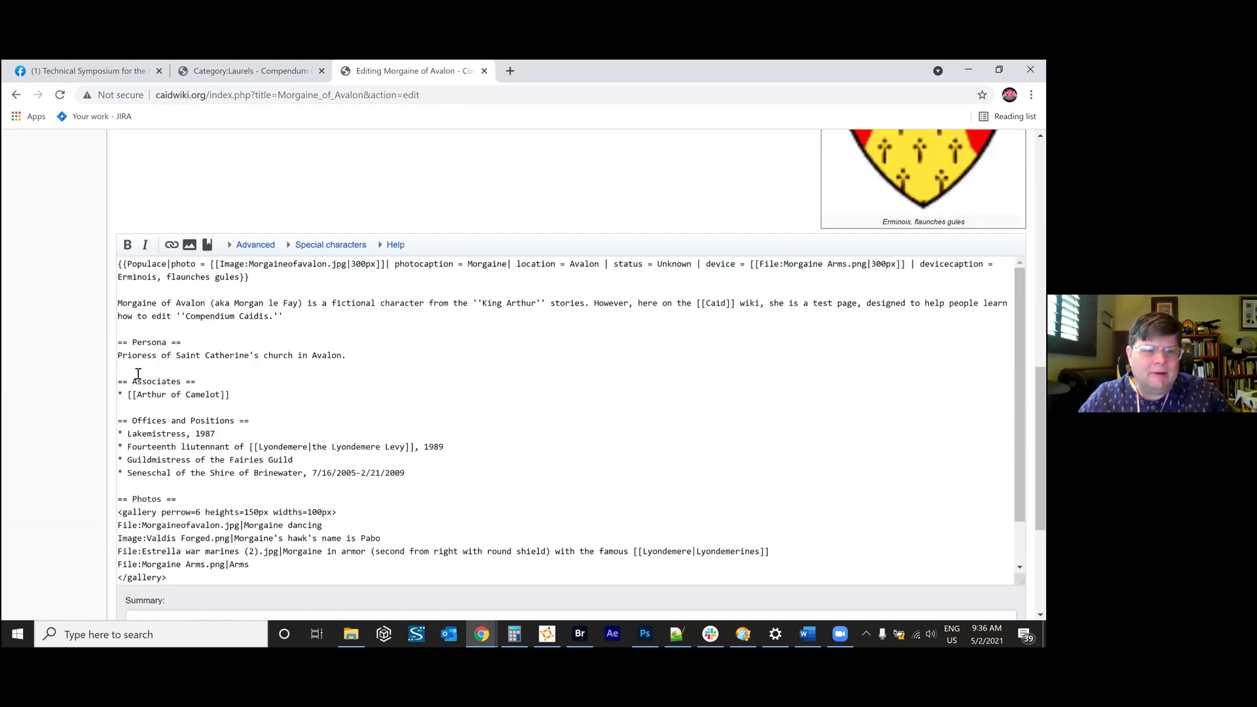
pyautogui.scroll(-1, 141, 372)
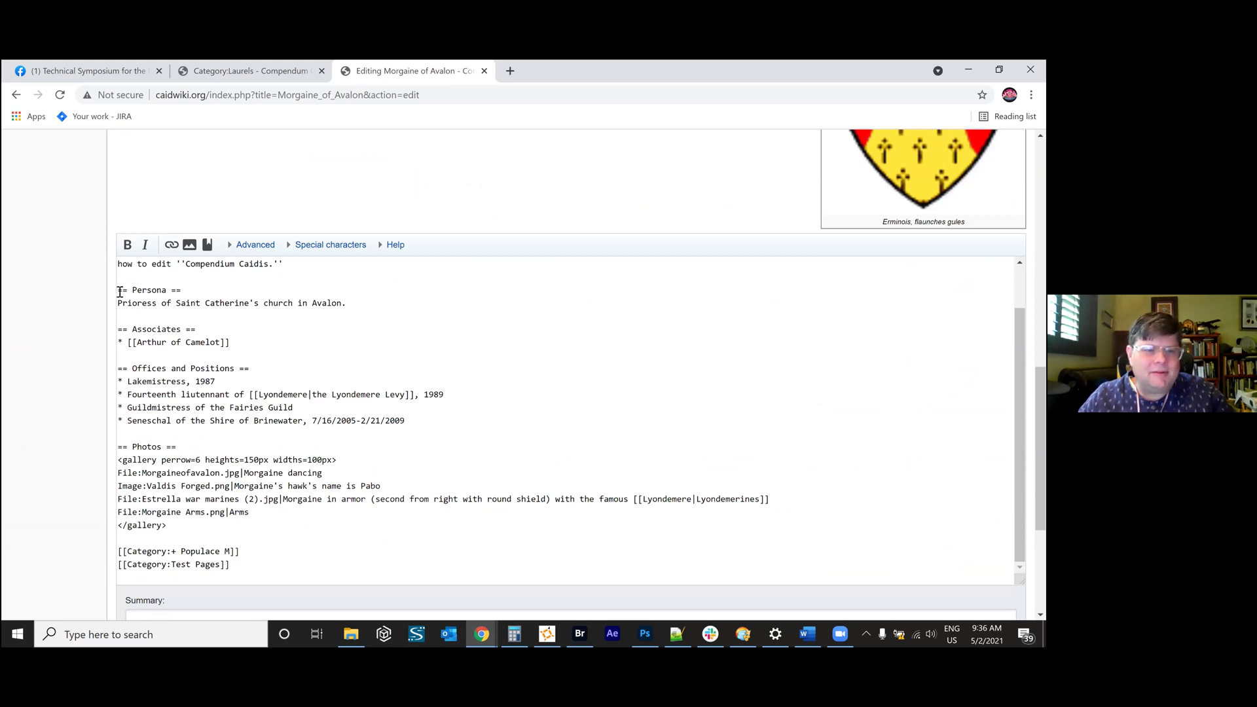
pyautogui.moveTo(120, 292); pyautogui.dragTo(127, 295)
# Add the subheading "=== Other Stuff ===" on the line below the Persona text and preview the page.
pyautogui.click(187, 316)
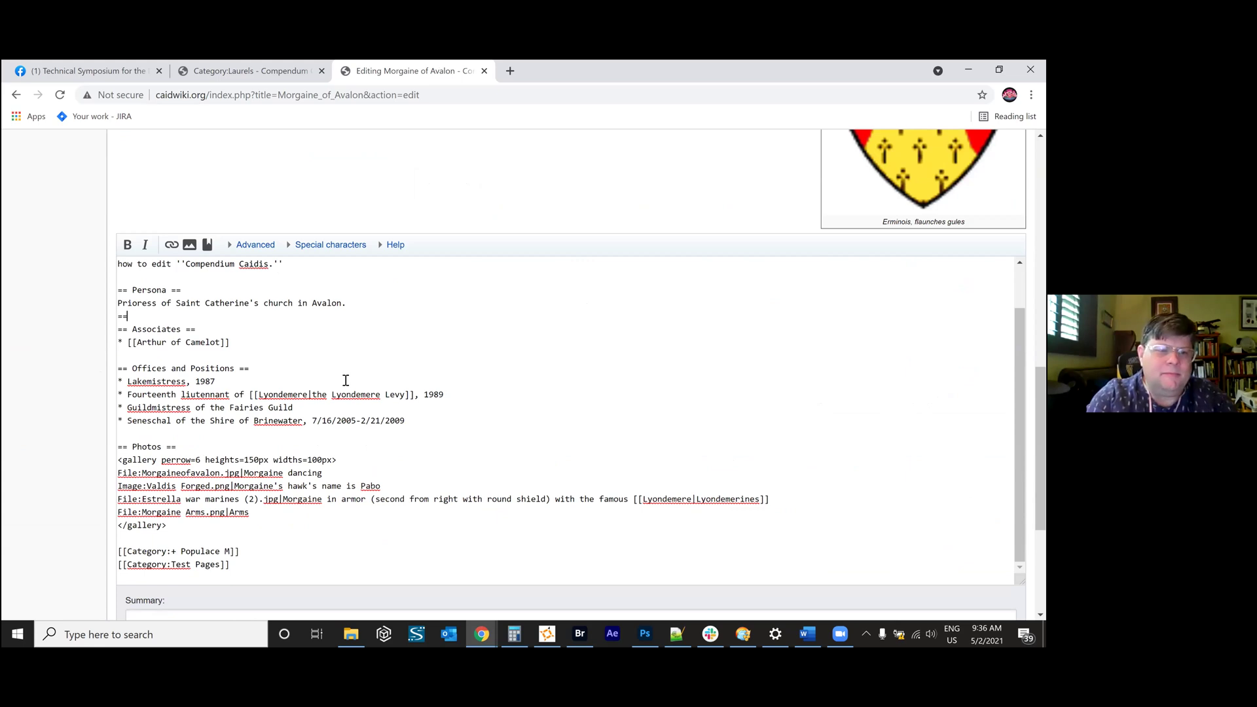
pyautogui.write('=== ')
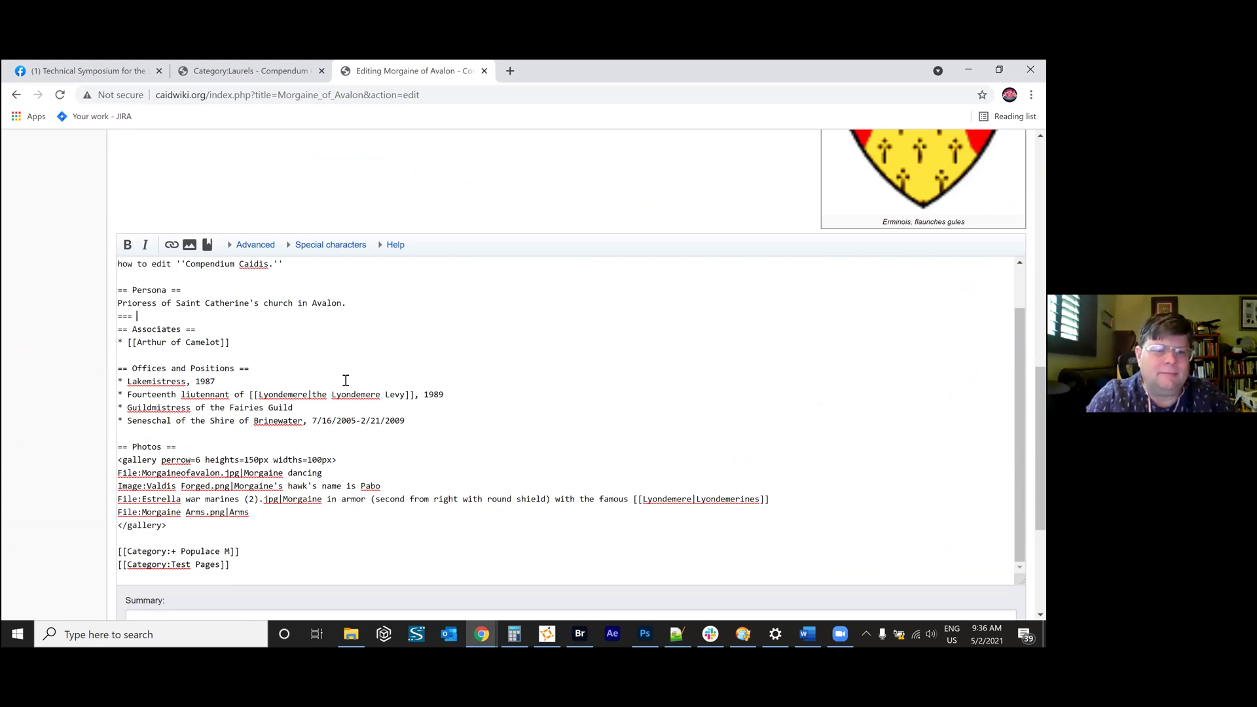
pyautogui.write('oTHOther Stuff ===')
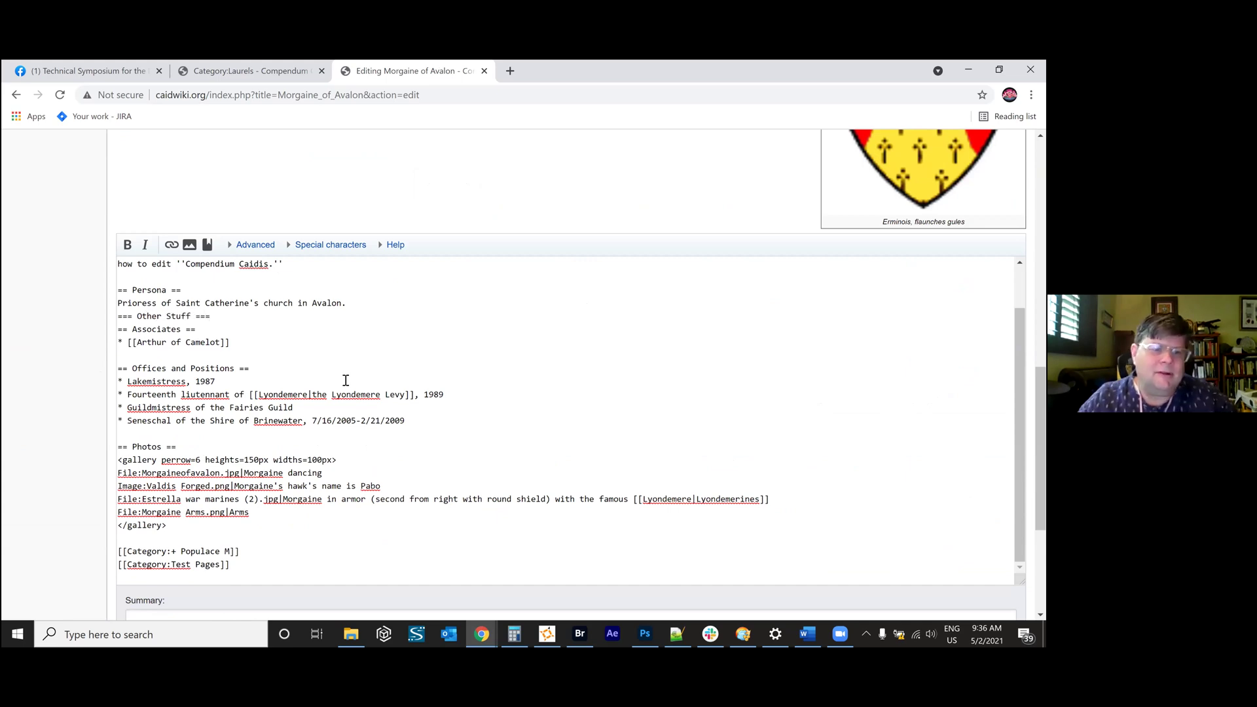
pyautogui.scroll(-4, 353, 392)
pyautogui.click(227, 471)
pyautogui.scroll(1, 496, 326)
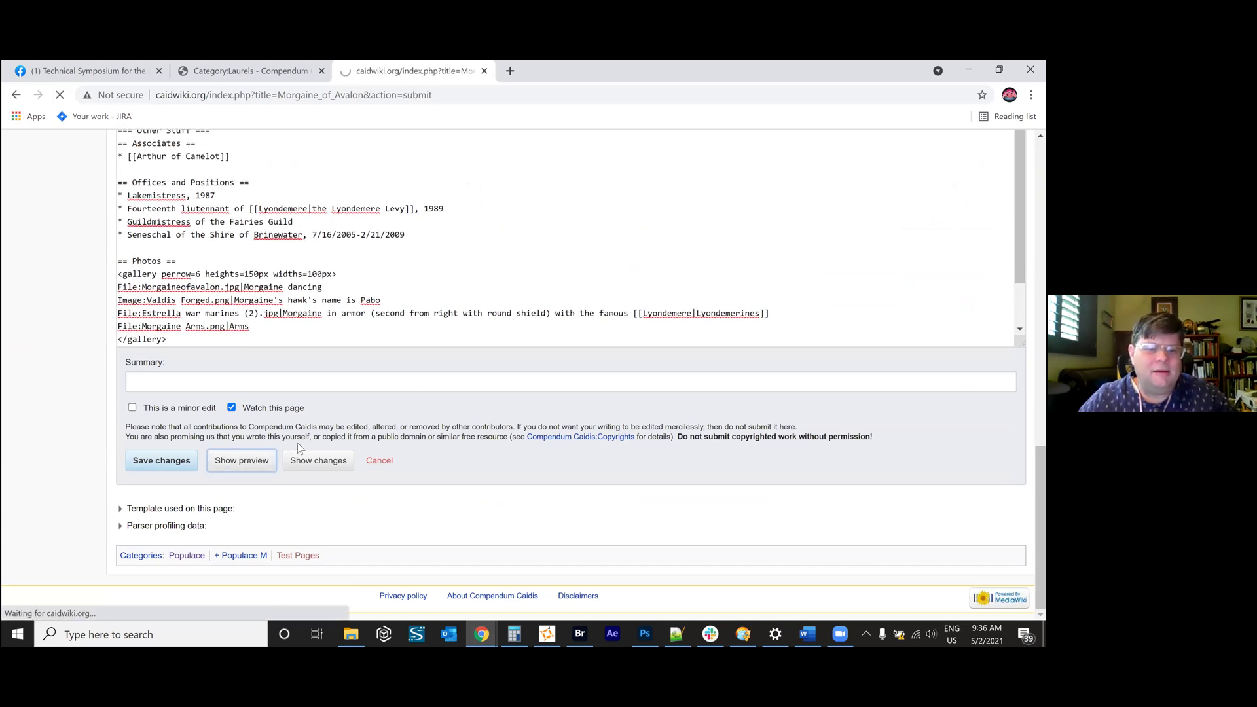
# Add the line "stuff" and the subheading "==== Yet more stuff ====" below the Other Stuff heading in the page source.
pyautogui.scroll(-3, 174, 490)
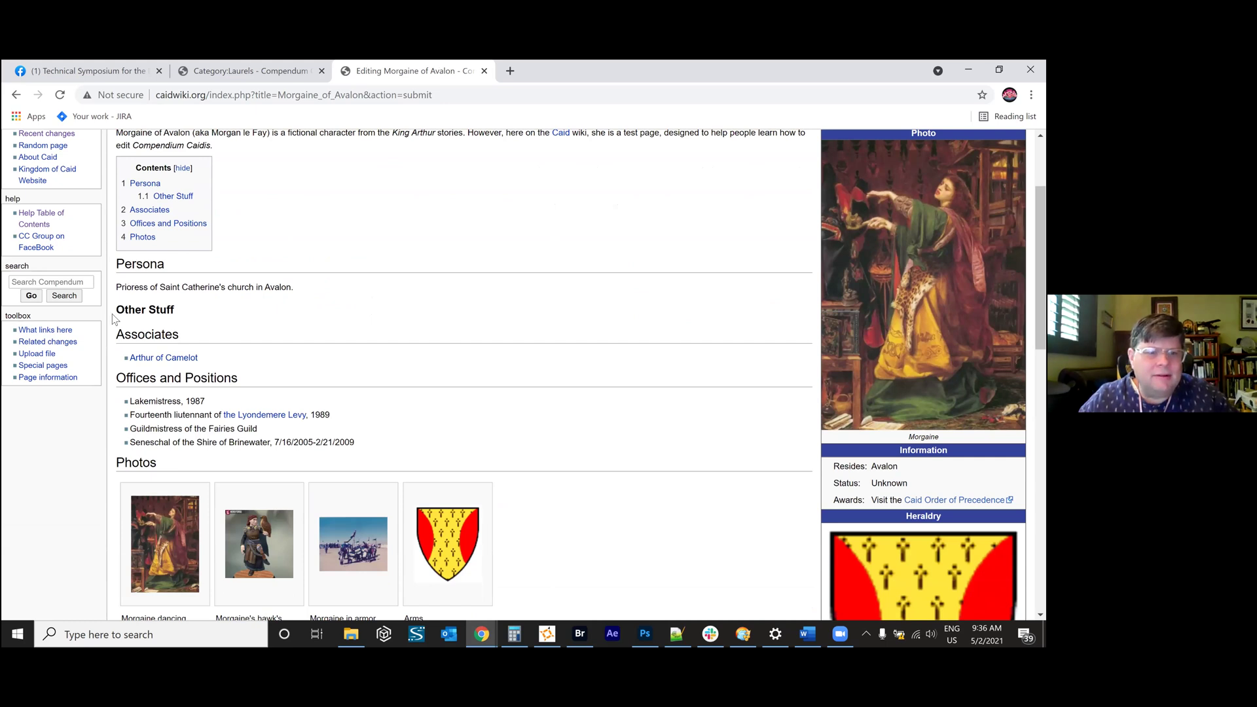
pyautogui.scroll(-7, 506, 339)
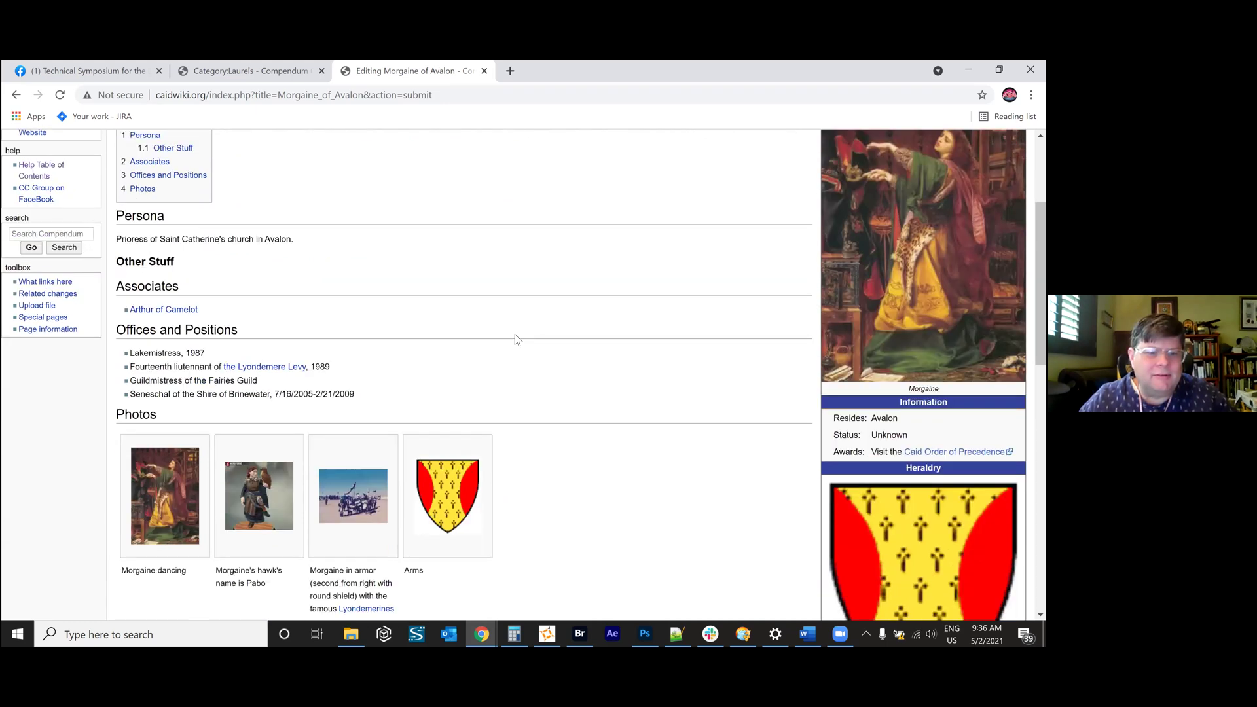
pyautogui.scroll(-3, 229, 485)
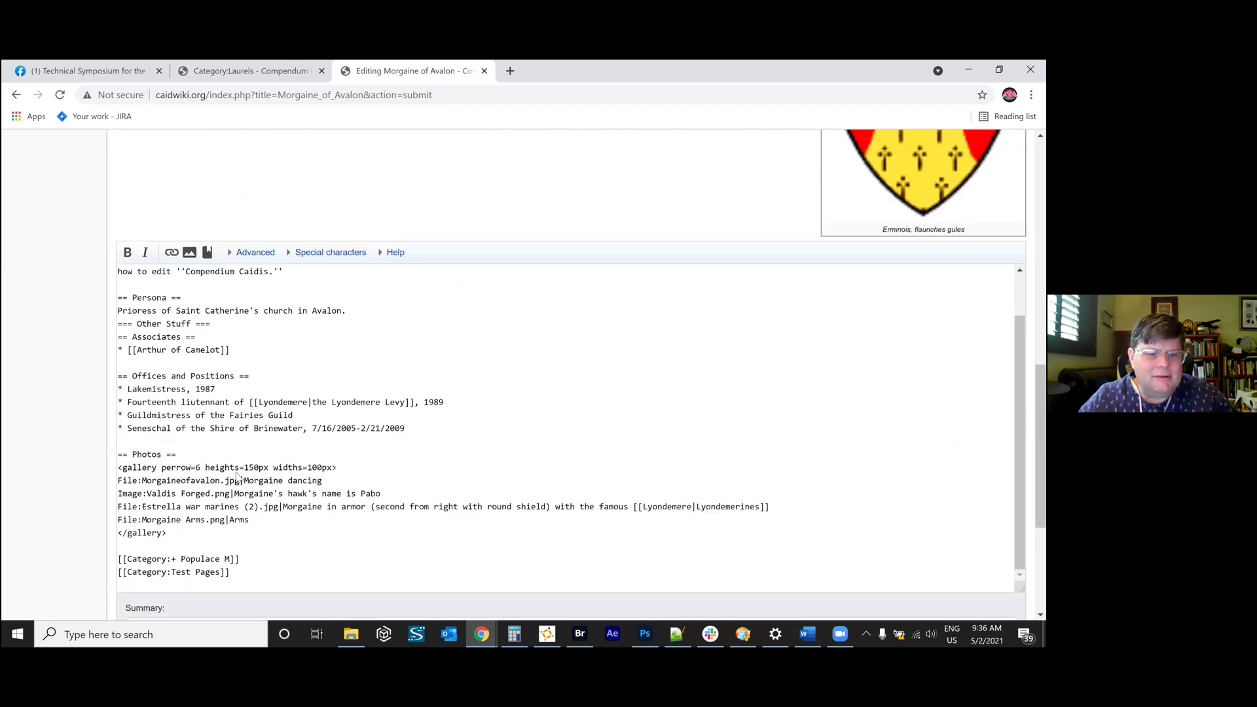
pyautogui.scroll(1, 249, 336)
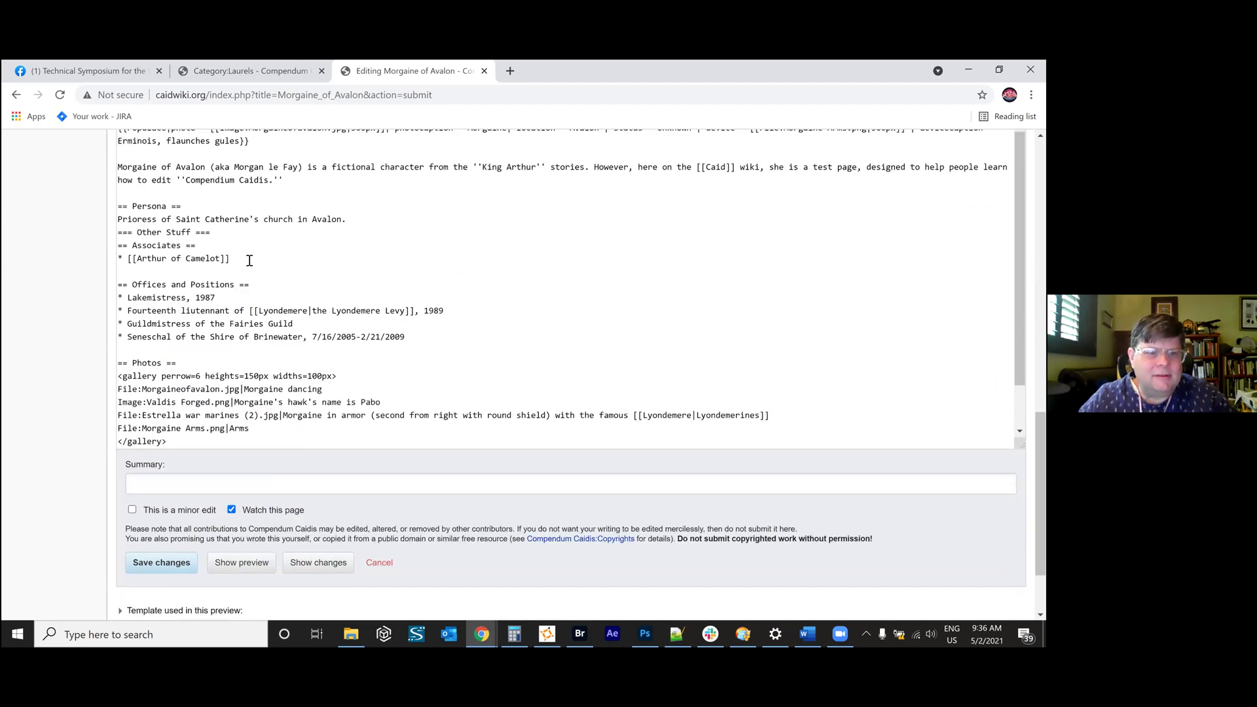
pyautogui.scroll(3, 250, 260)
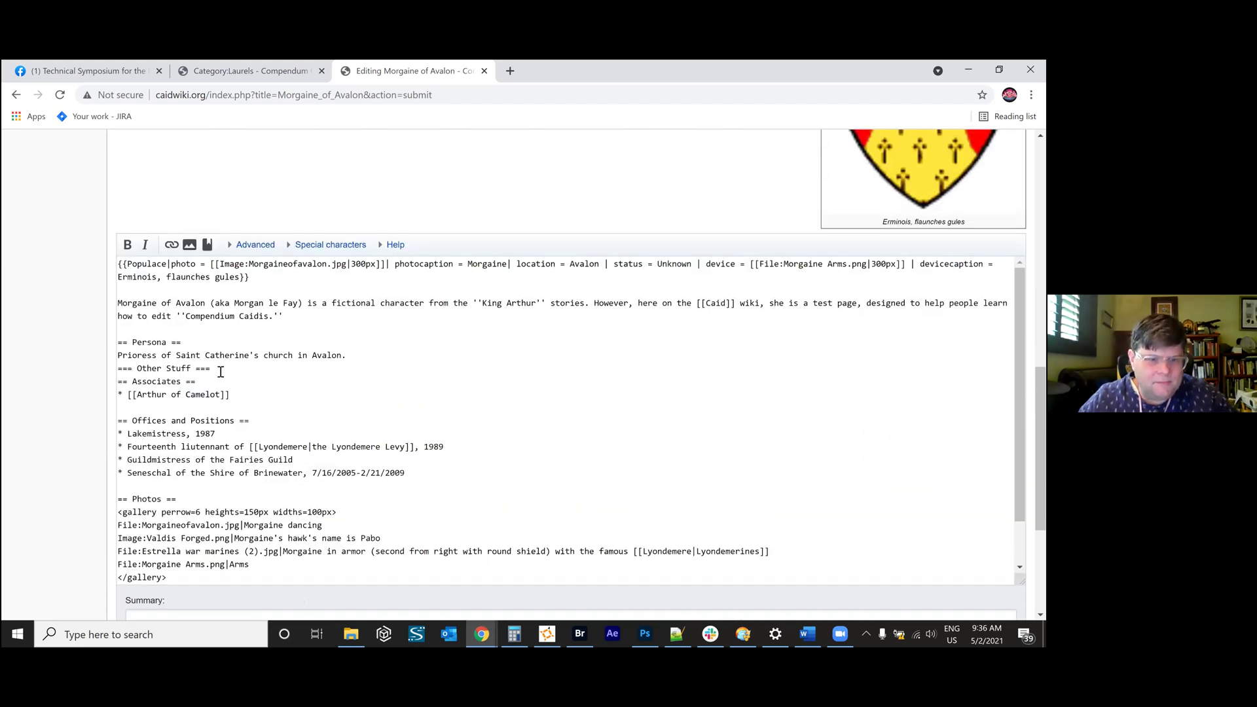
pyautogui.click(221, 373)
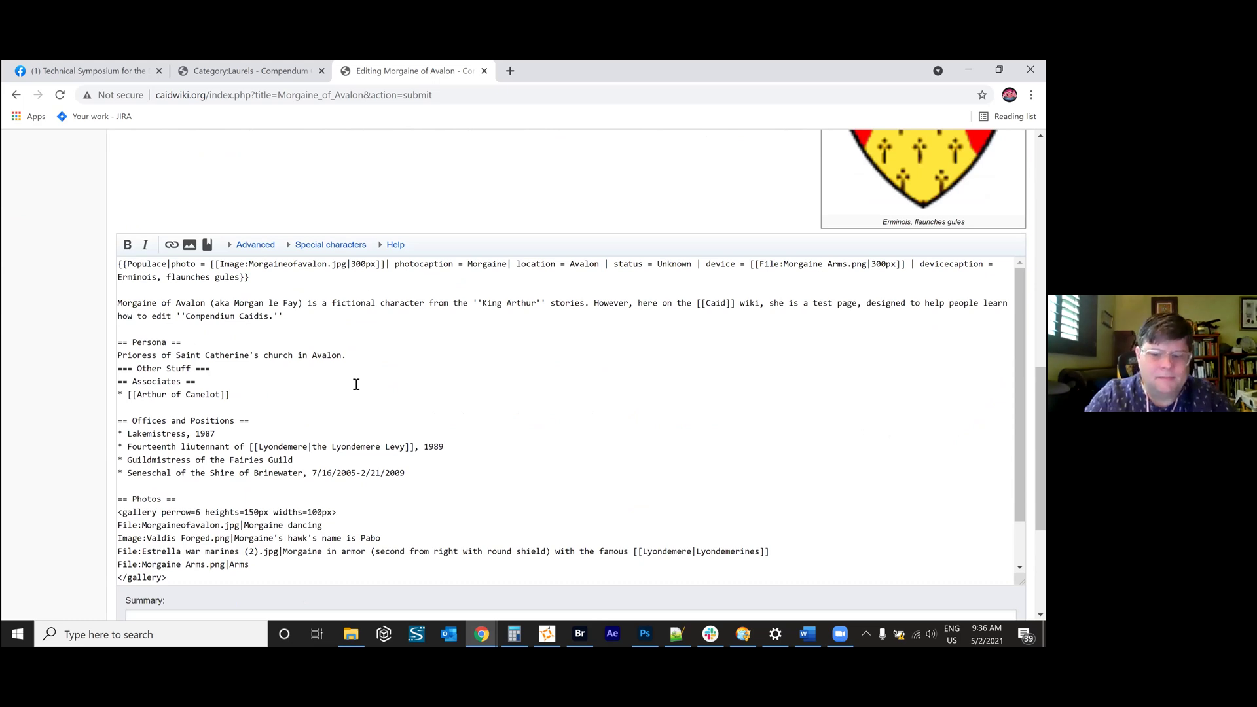
pyautogui.press('Return')
pyautogui.write('stuff')
pyautogui.press('Return')
pyautogui.write('====')
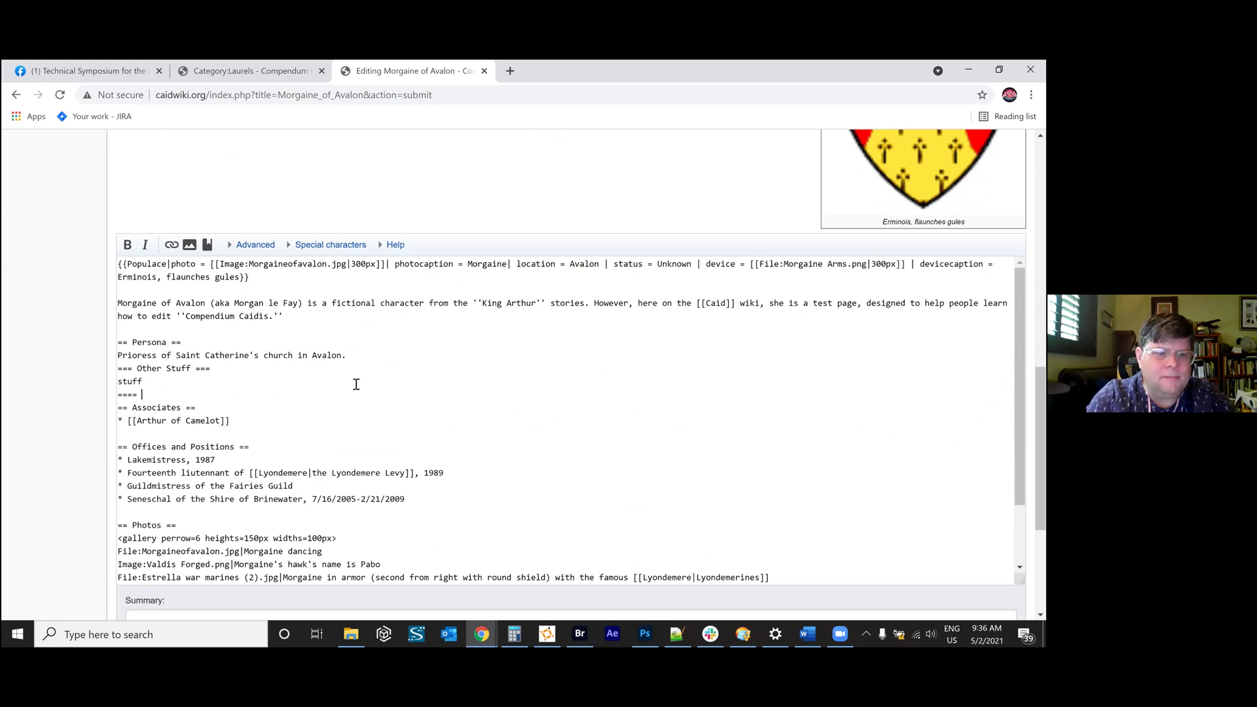
pyautogui.write(' Yet more stu')
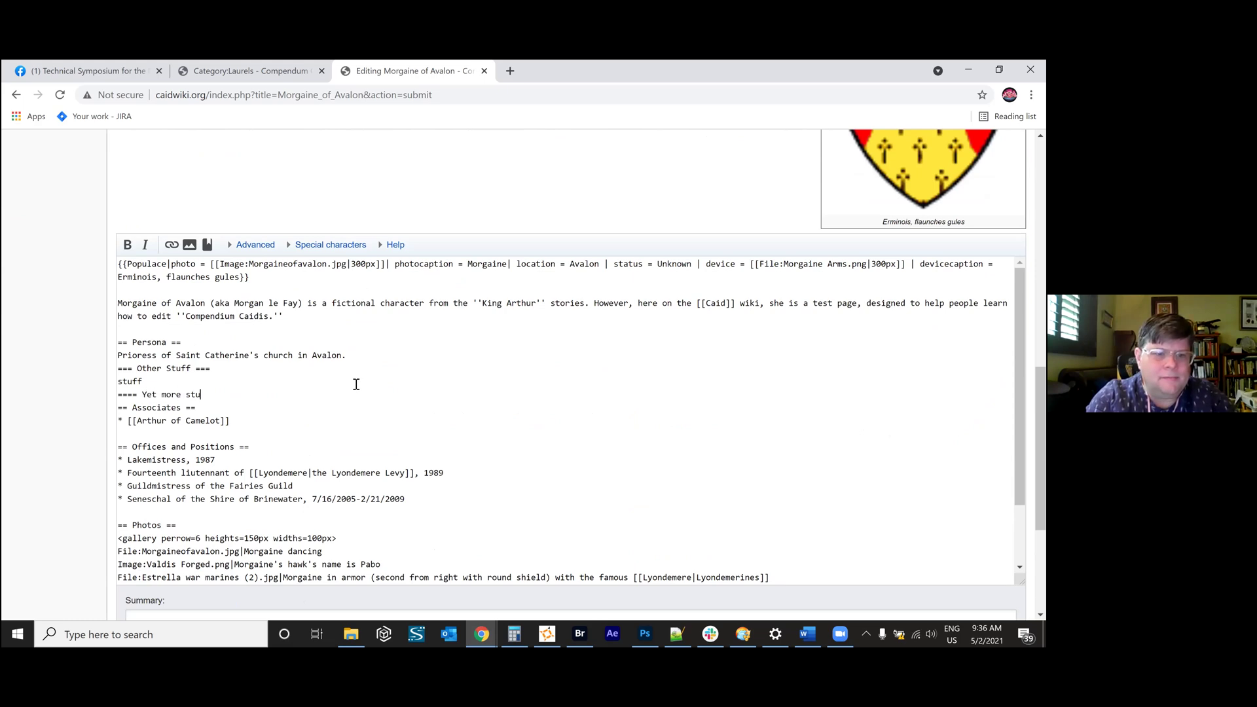
pyautogui.write('ff ====')
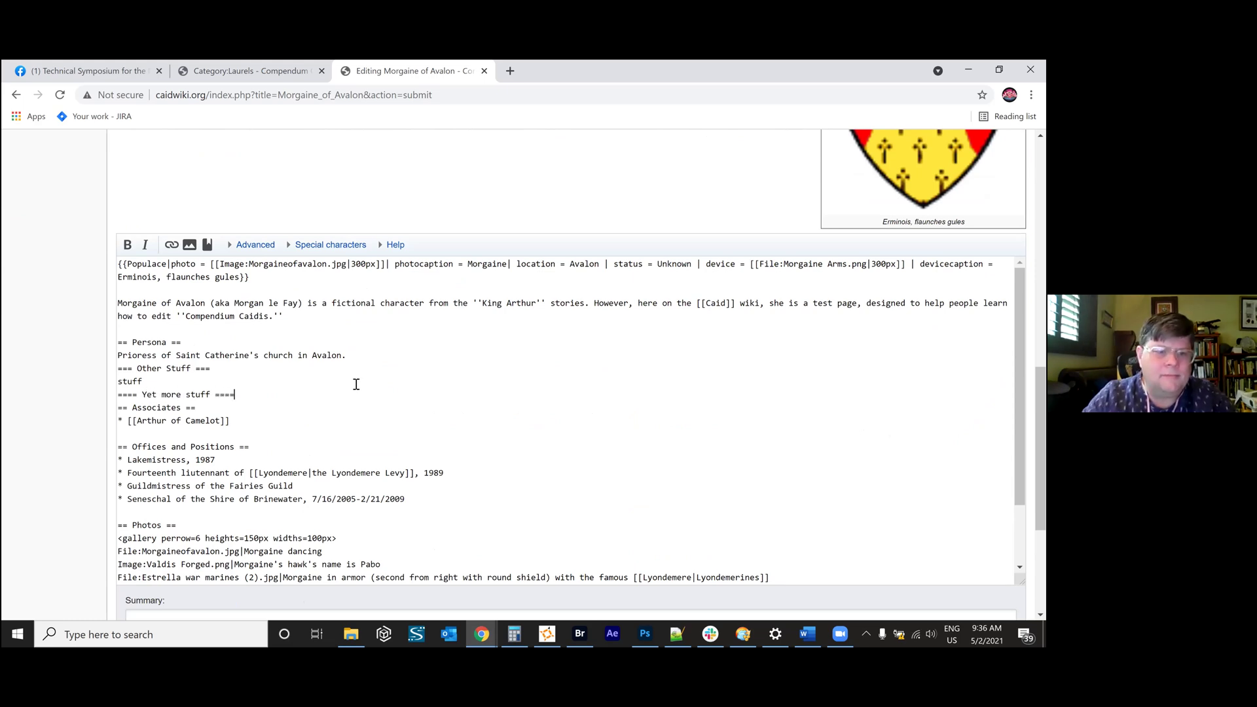
# Preview the page and examine how the nested headings are rendered in the contents list and the body.
pyautogui.scroll(-2, 382, 381)
pyautogui.scroll(-4, 259, 610)
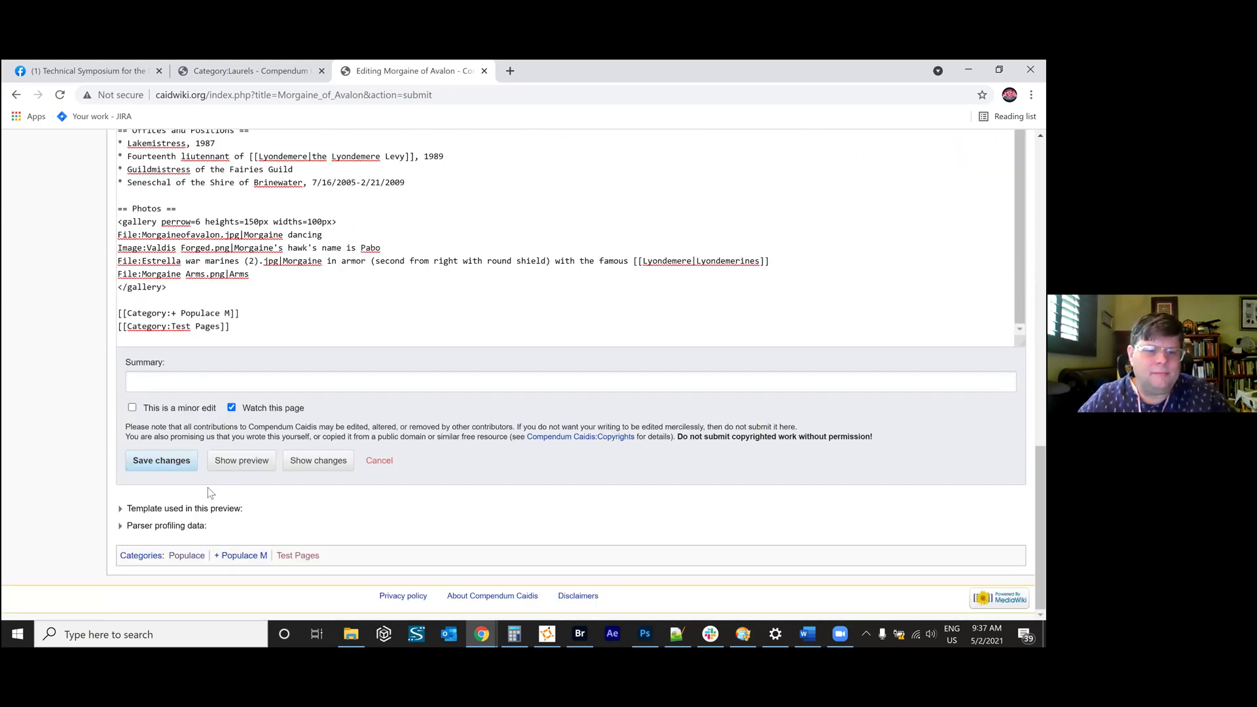
pyautogui.click(232, 462)
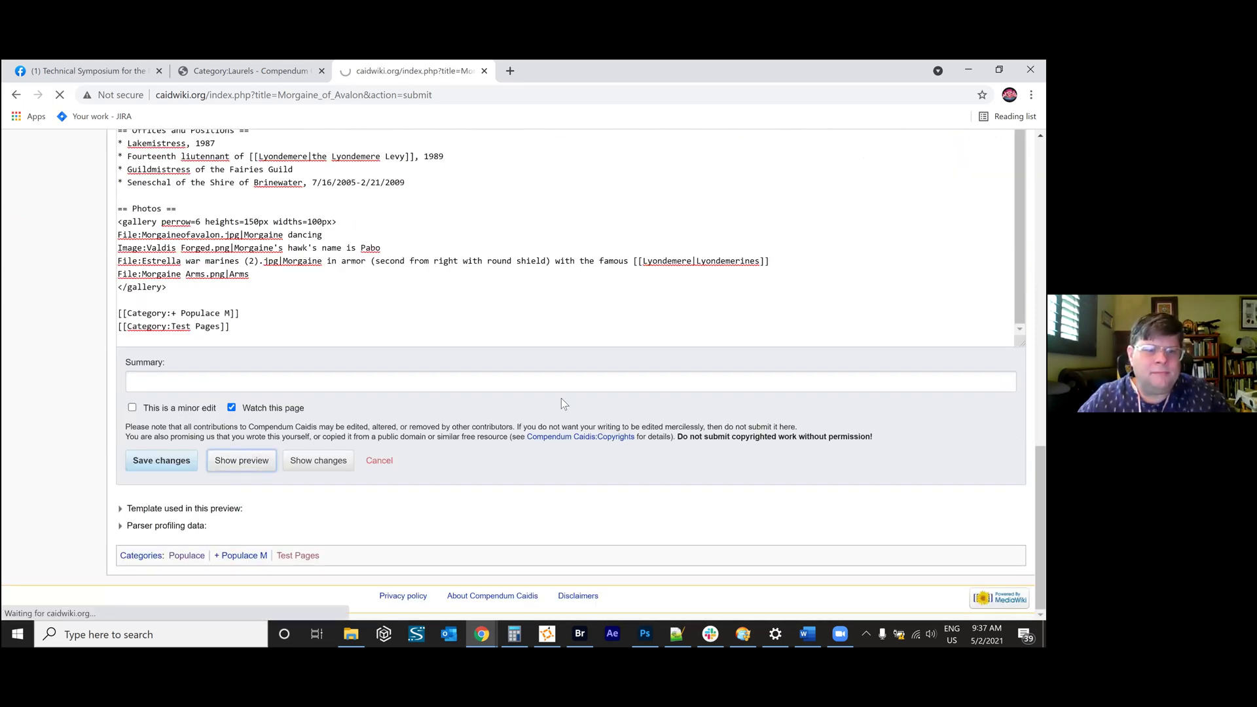
pyautogui.scroll(-2, 230, 325)
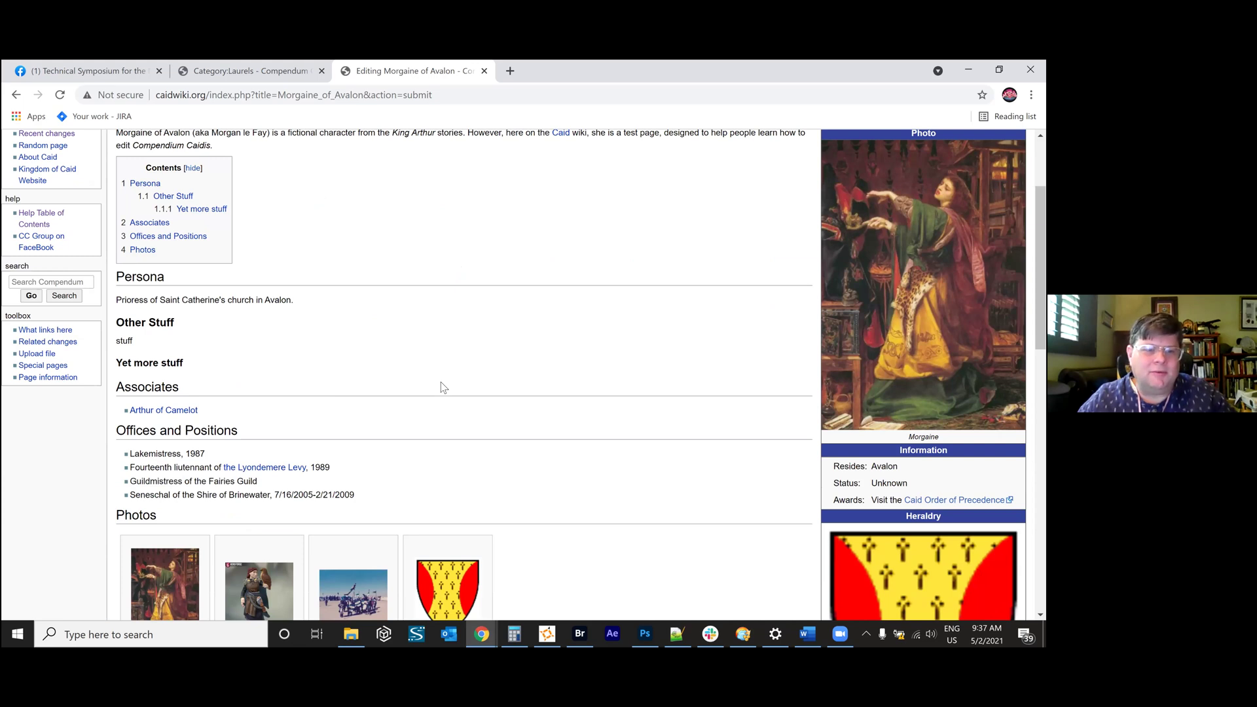
pyautogui.scroll(-1, 438, 389)
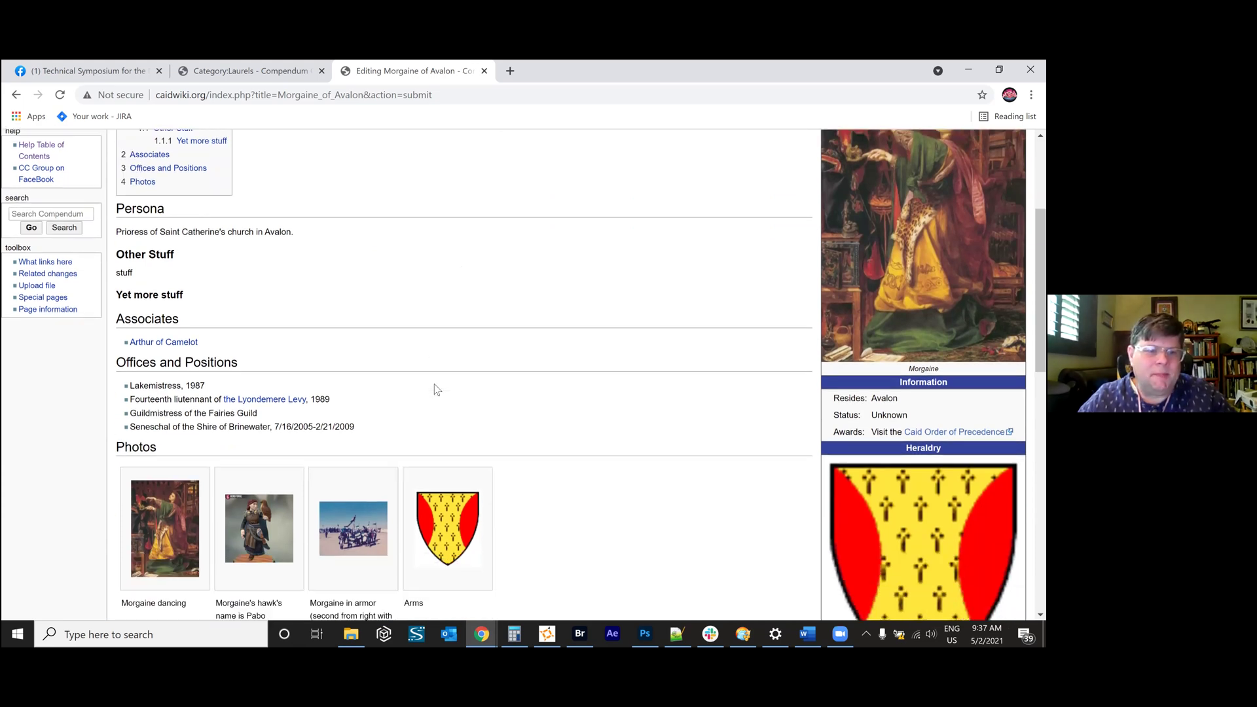
pyautogui.scroll(-8, 197, 335)
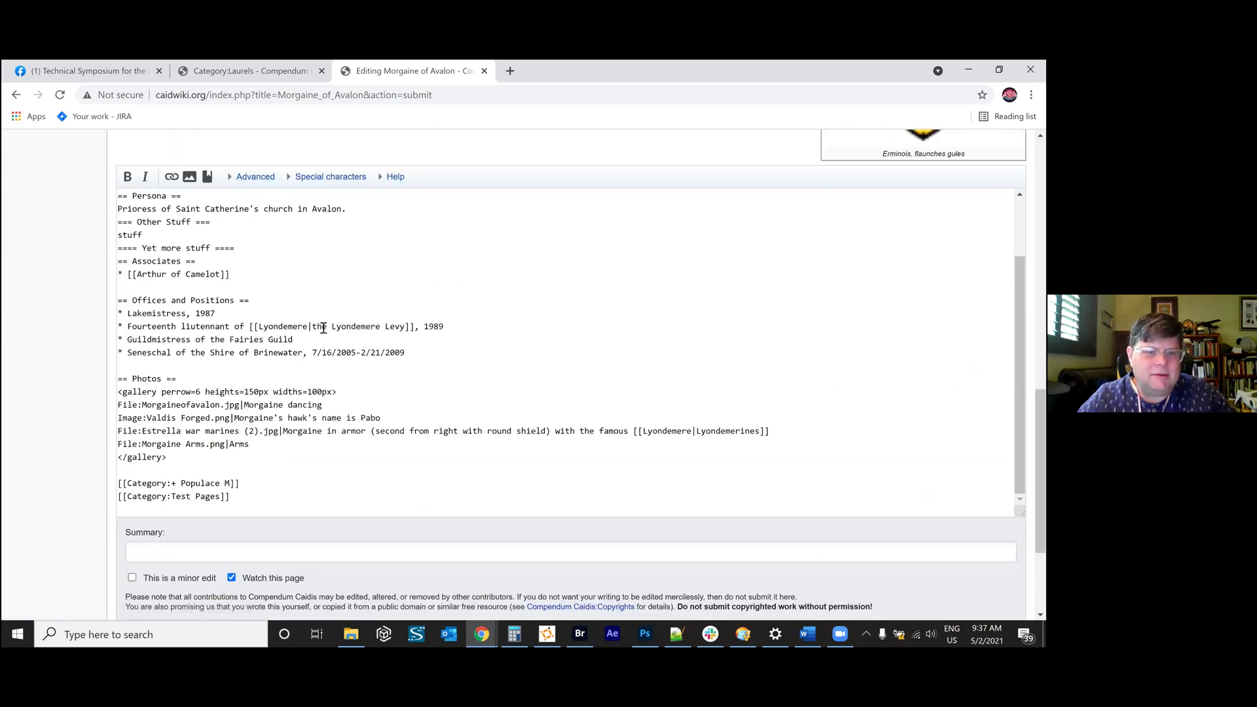
# Delete the Other Stuff and Yet more stuff headings with the "stuff" line, leaving a blank line before Associates.
pyautogui.scroll(1, 289, 328)
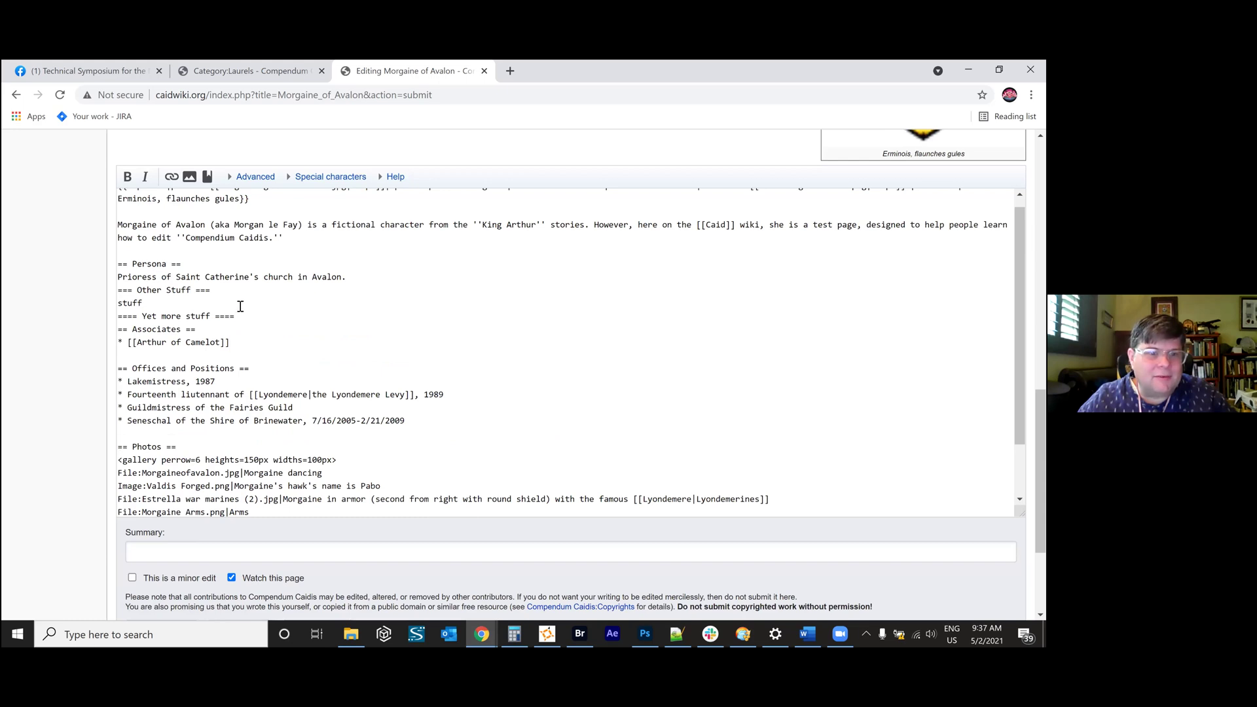
pyautogui.moveTo(248, 312); pyautogui.dragTo(109, 294)
pyautogui.press('Delete')
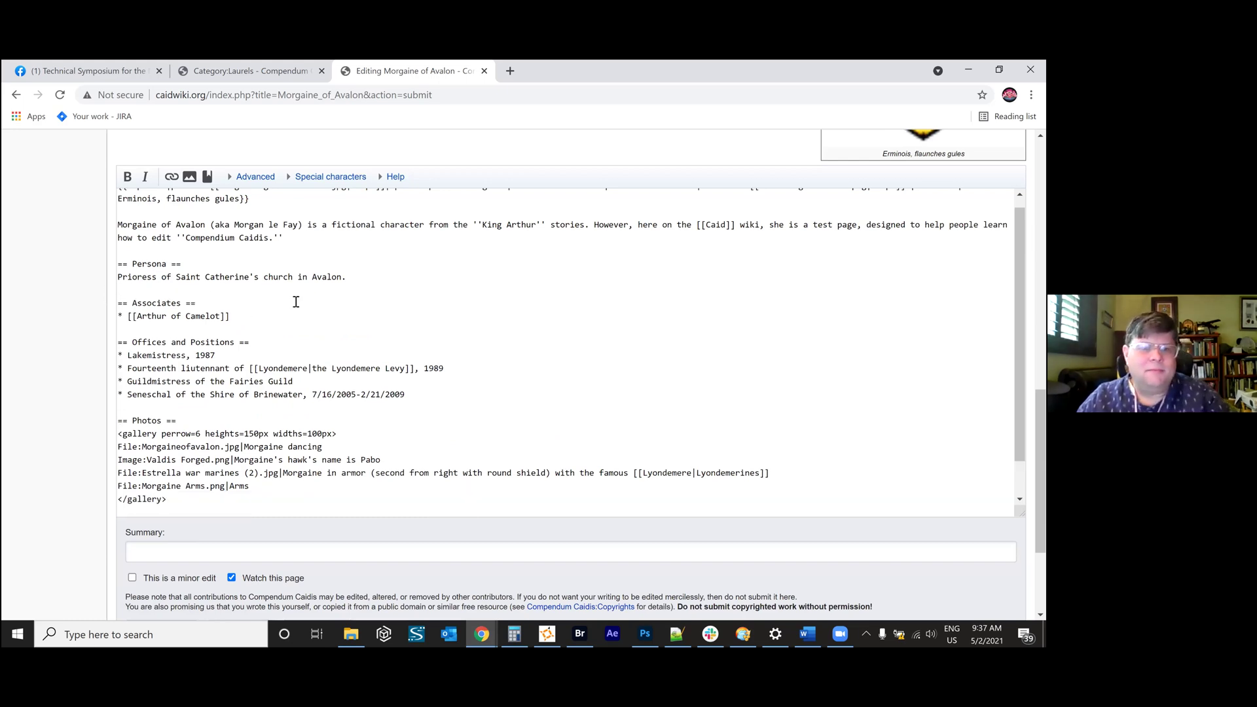
# Cancel the Morgaine of Avalon edit and leave the editor without saving.
pyautogui.scroll(2, 534, 293)
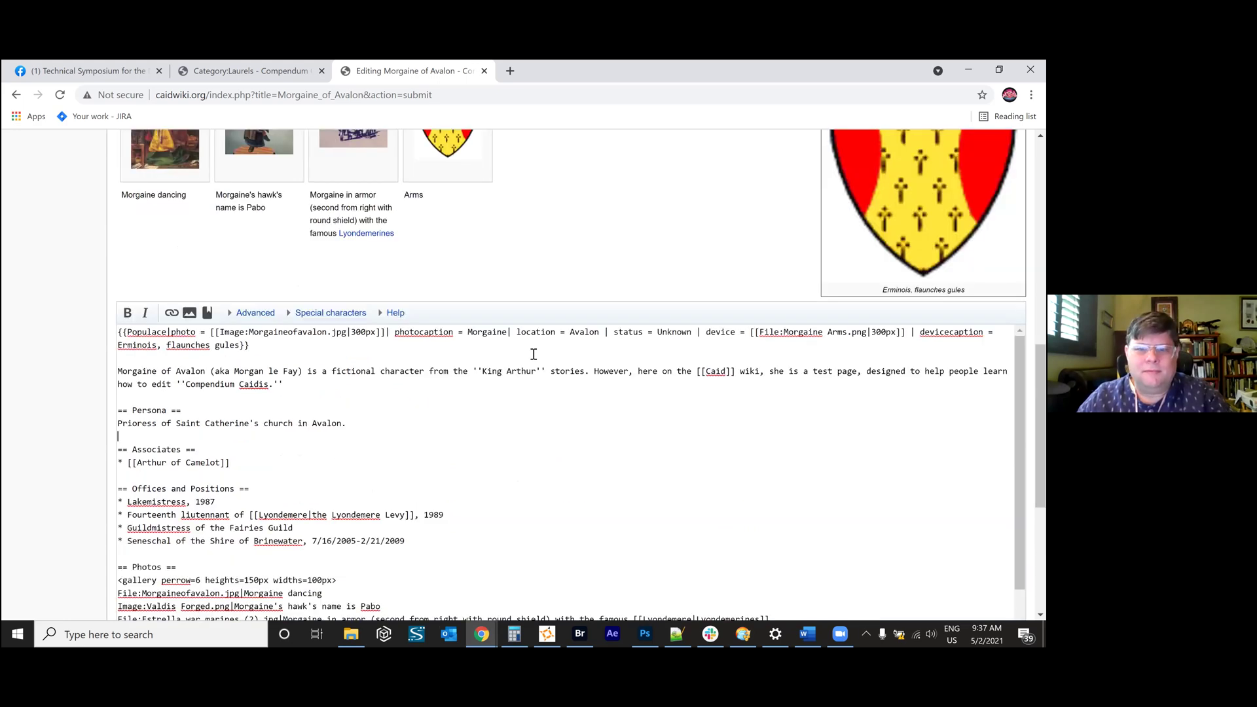
pyautogui.scroll(-2, 461, 468)
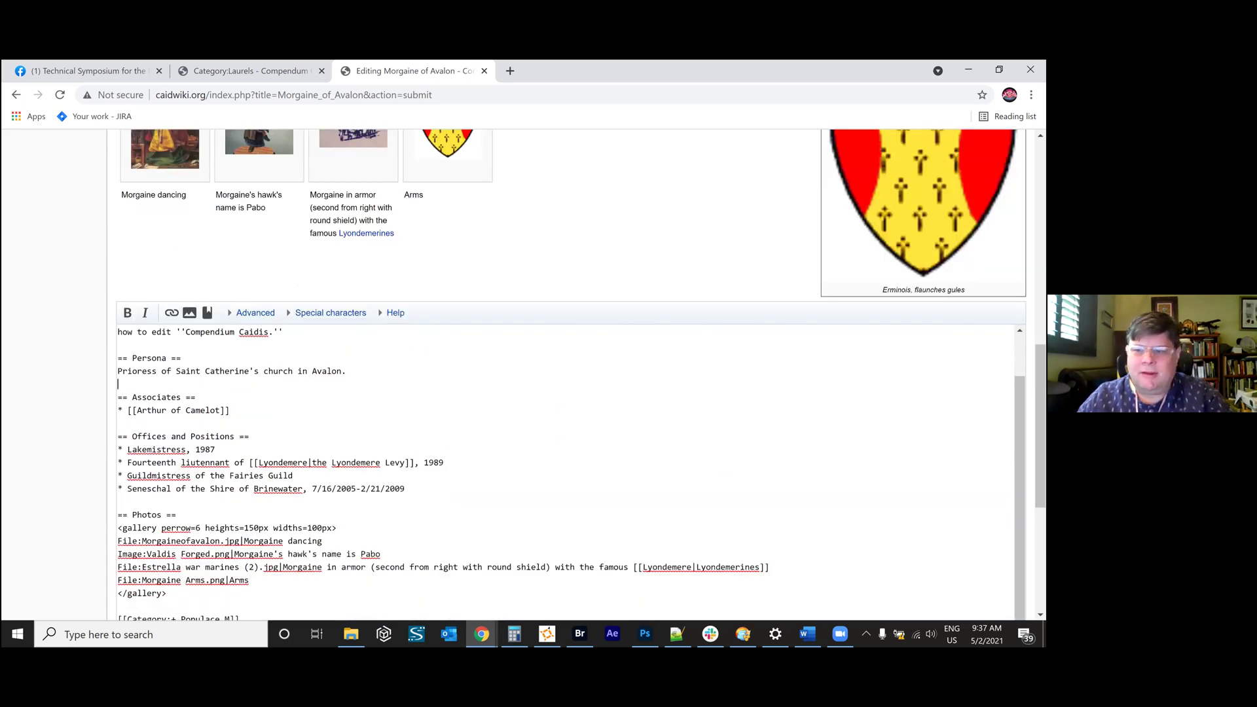
pyautogui.scroll(-1, 461, 469)
pyautogui.scroll(-3, 292, 521)
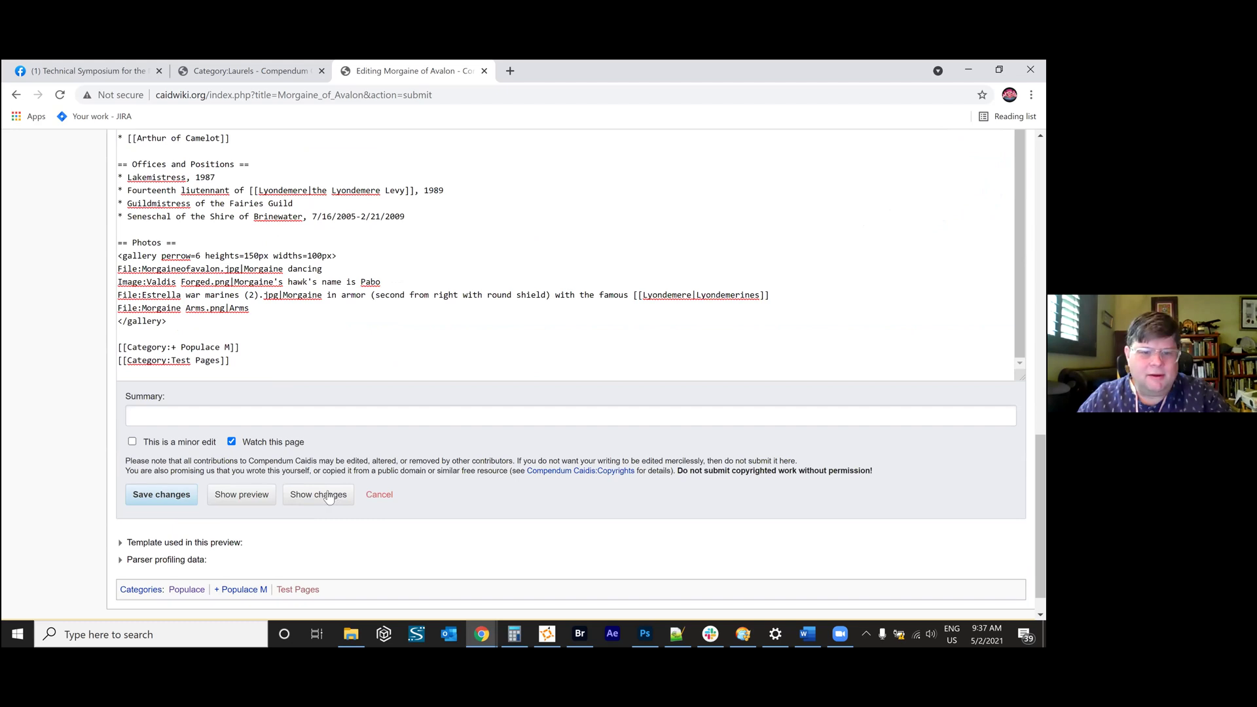
pyautogui.click(387, 491)
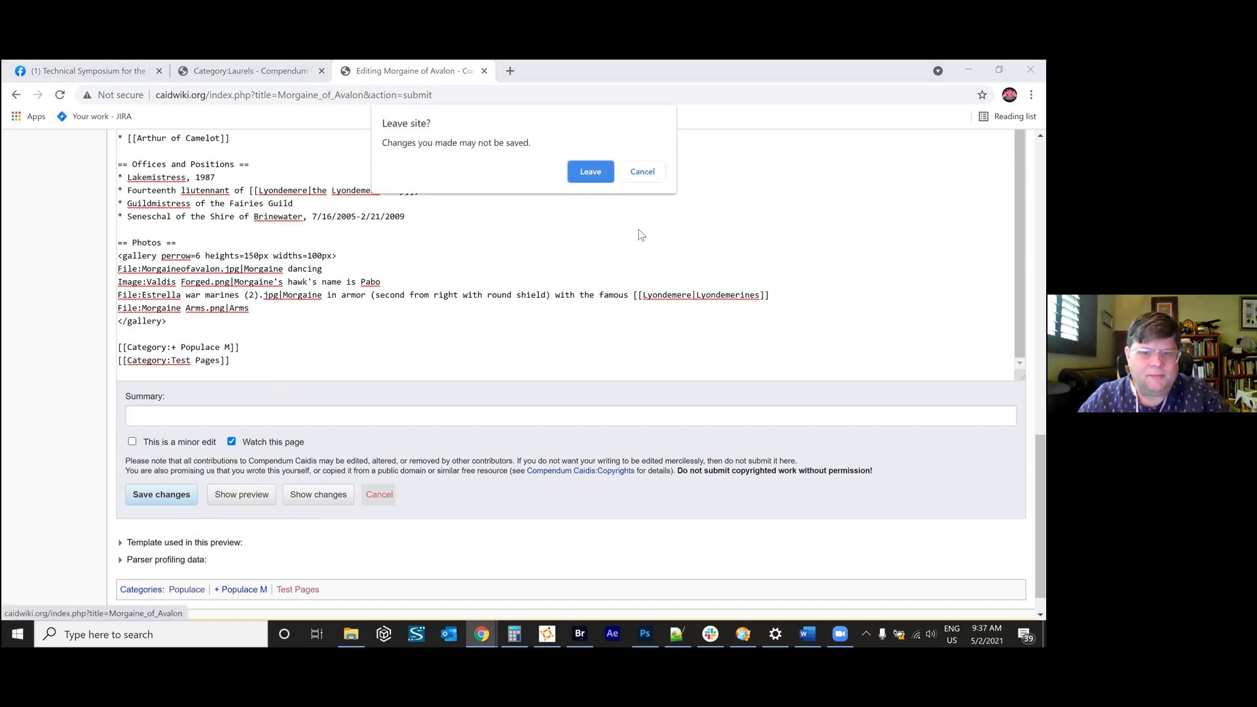
pyautogui.click(589, 172)
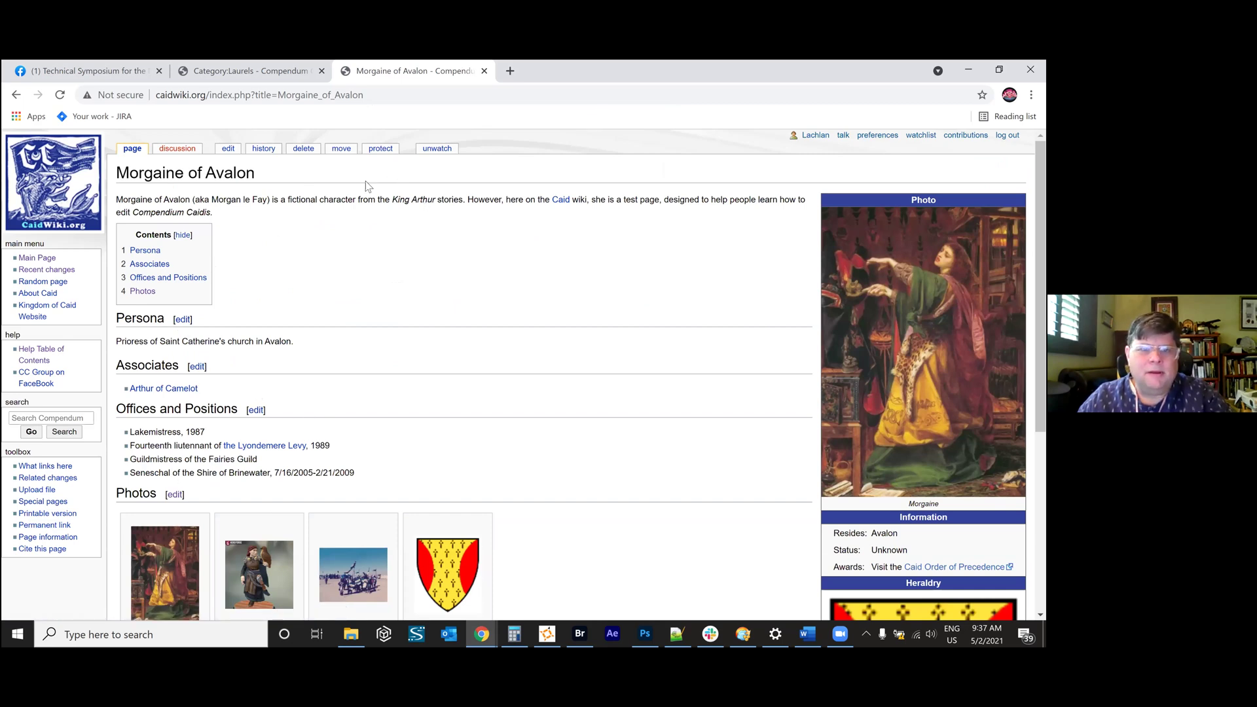
# Open the Arthur of Camelot page from the Associates list and look over its sections.
pyautogui.click(169, 391)
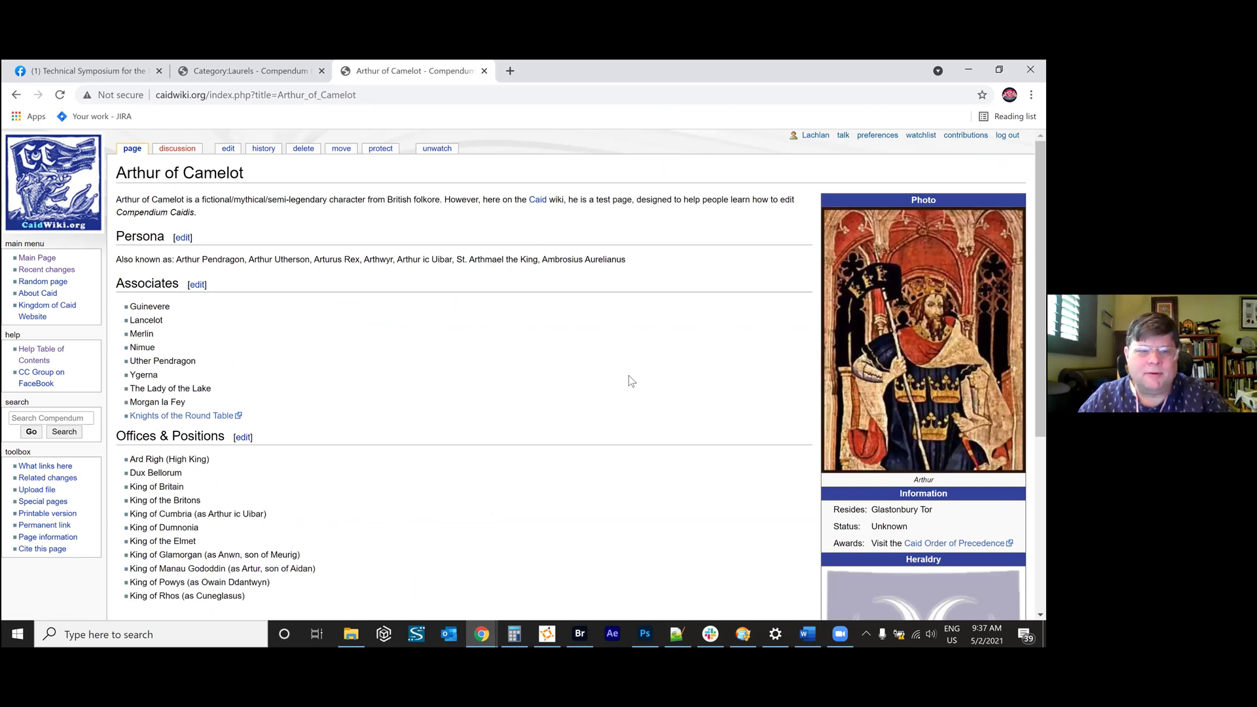
pyautogui.scroll(-1, 630, 381)
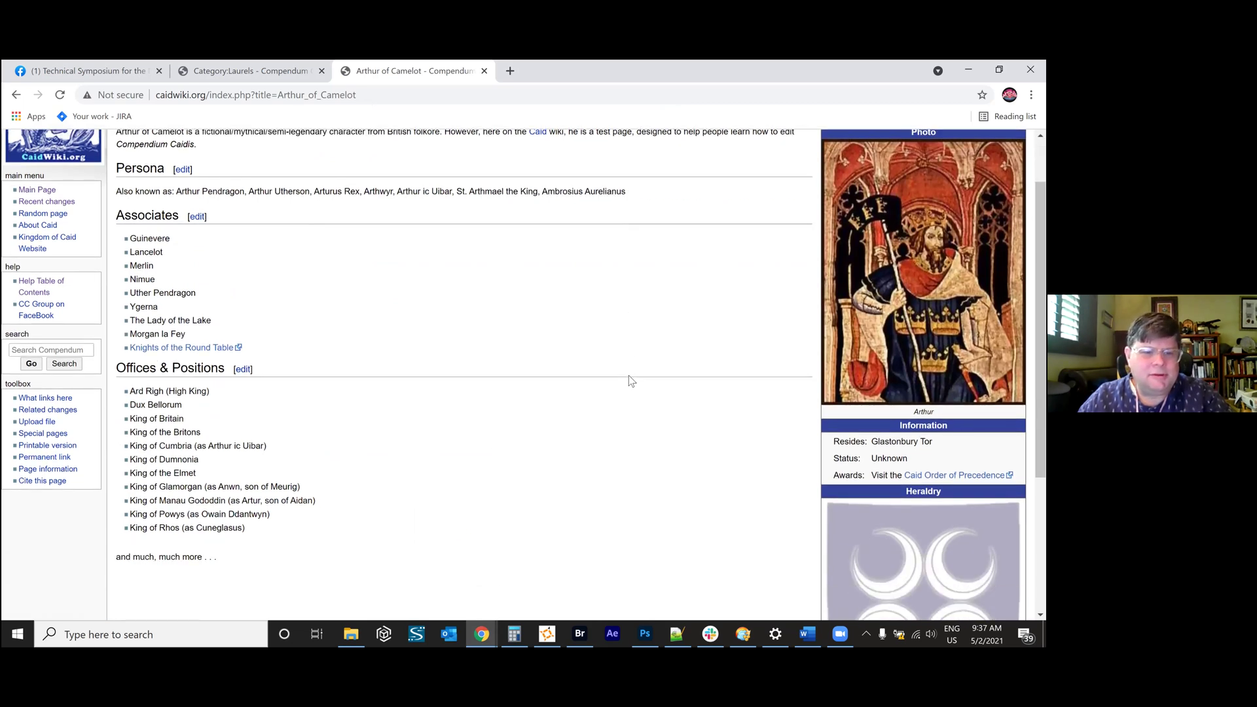
pyautogui.scroll(1, 630, 381)
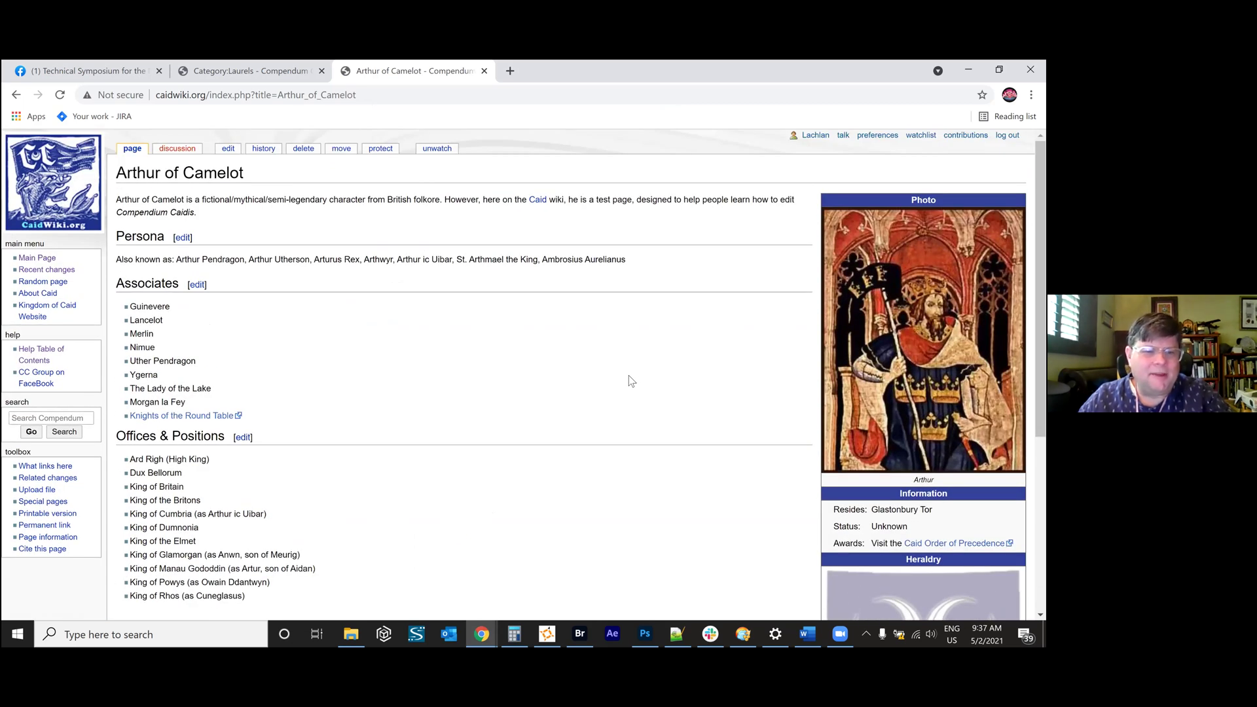
pyautogui.scroll(-1, 630, 381)
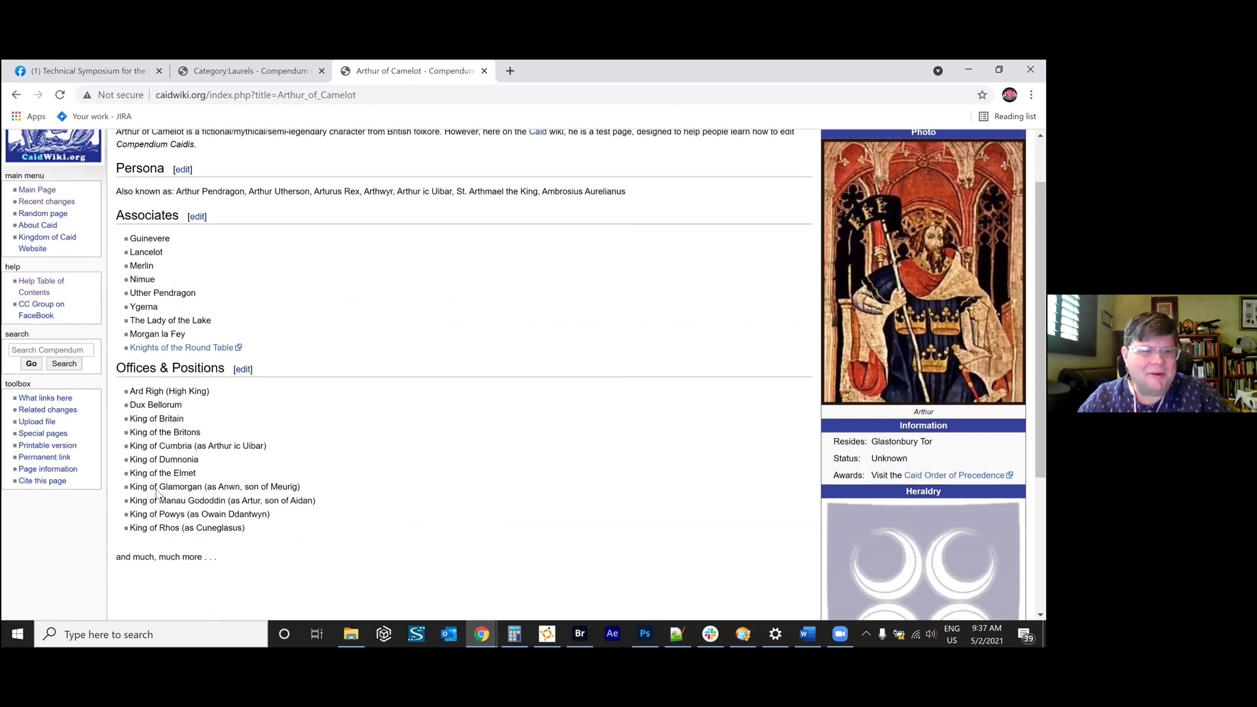
pyautogui.scroll(1, 469, 308)
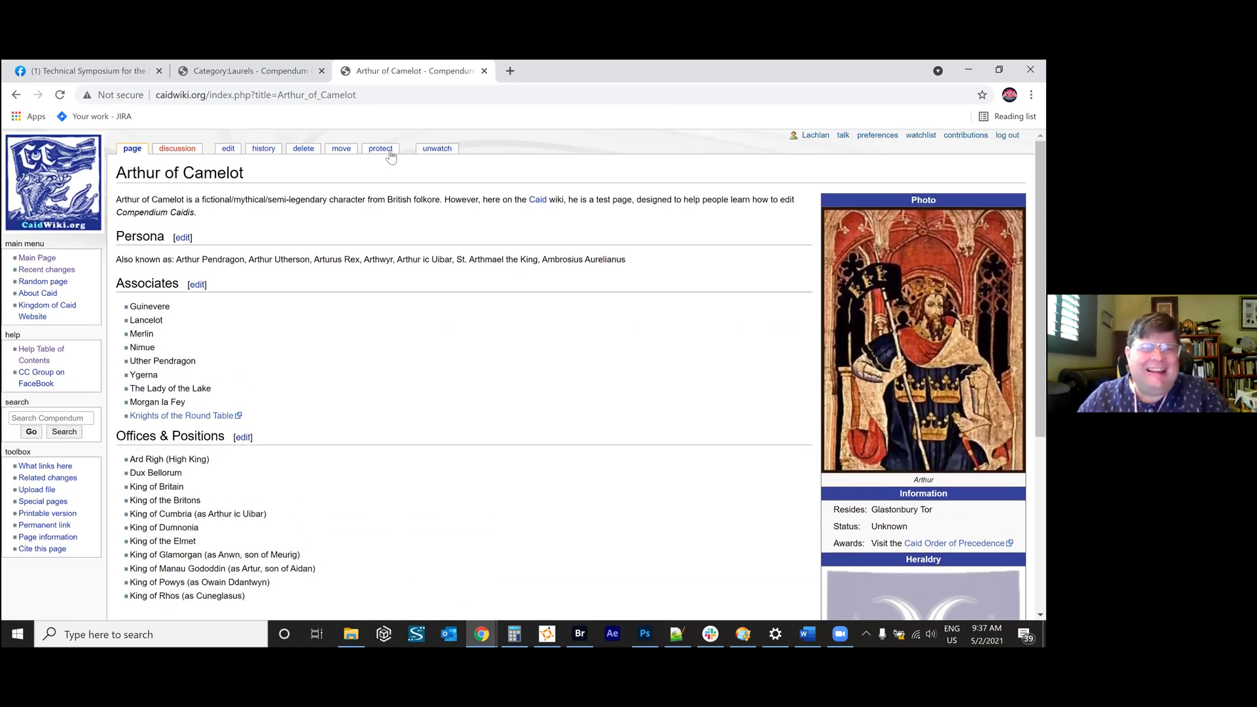
# Edit the Arthur of Camelot page and add the section link "[[Morgaine of Avalon#Photos]]" on its own line below the introduction.
pyautogui.click(229, 150)
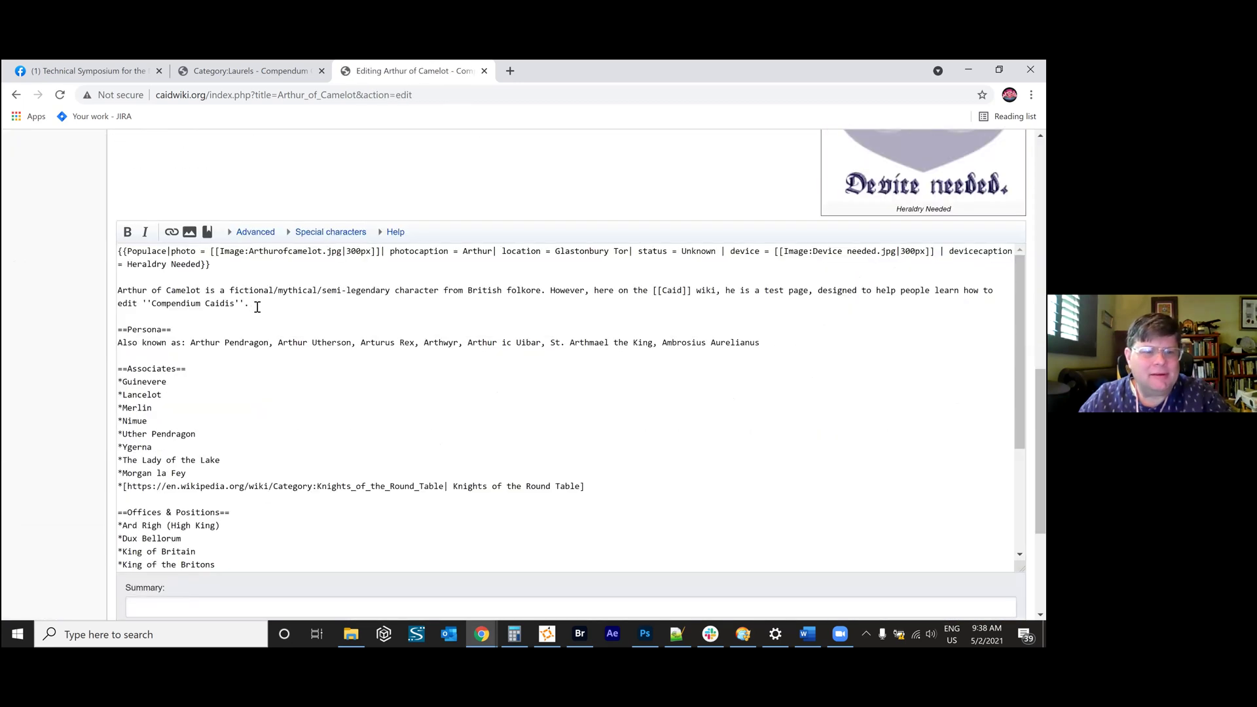
pyautogui.click(269, 304)
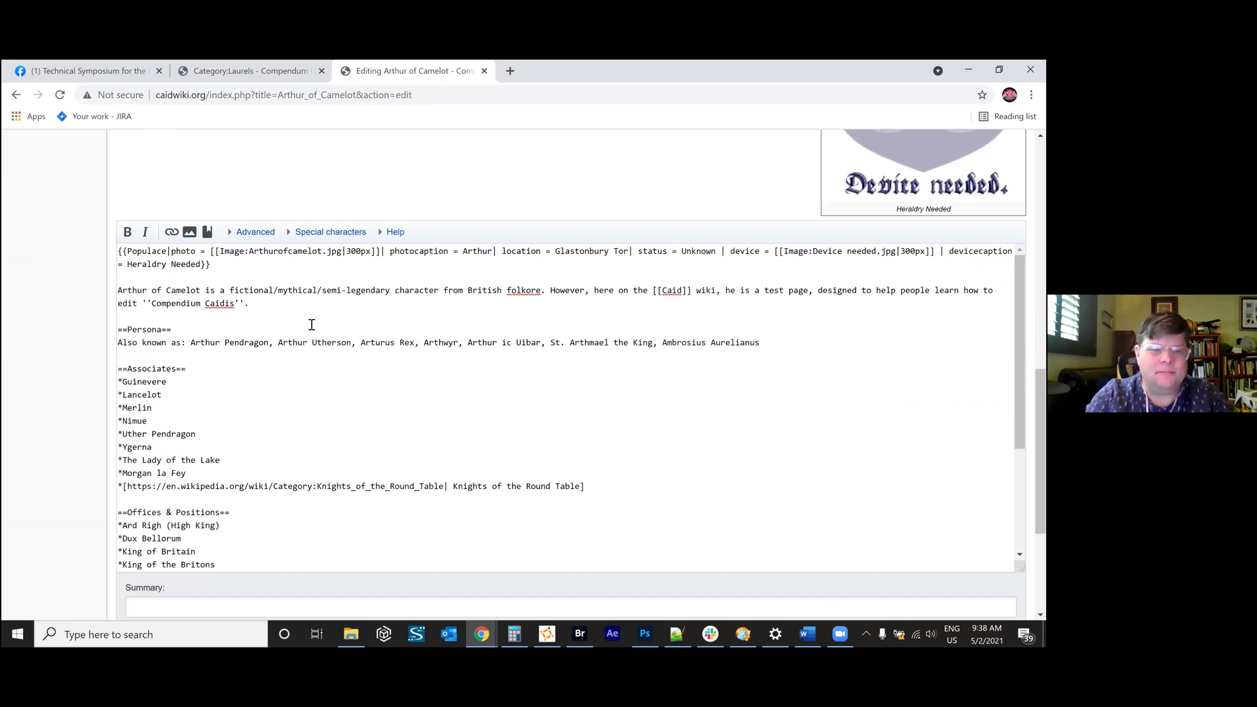
pyautogui.press('Return')
pyautogui.press('Return')
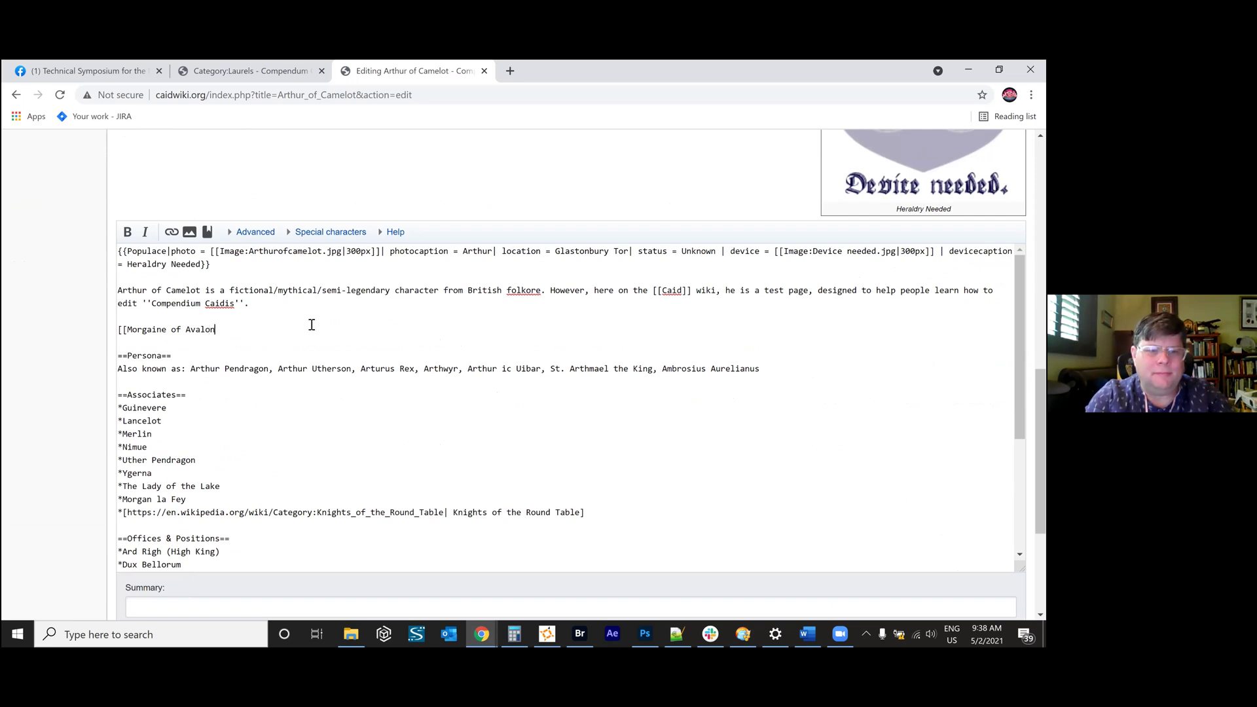
pyautogui.write('#Photos')
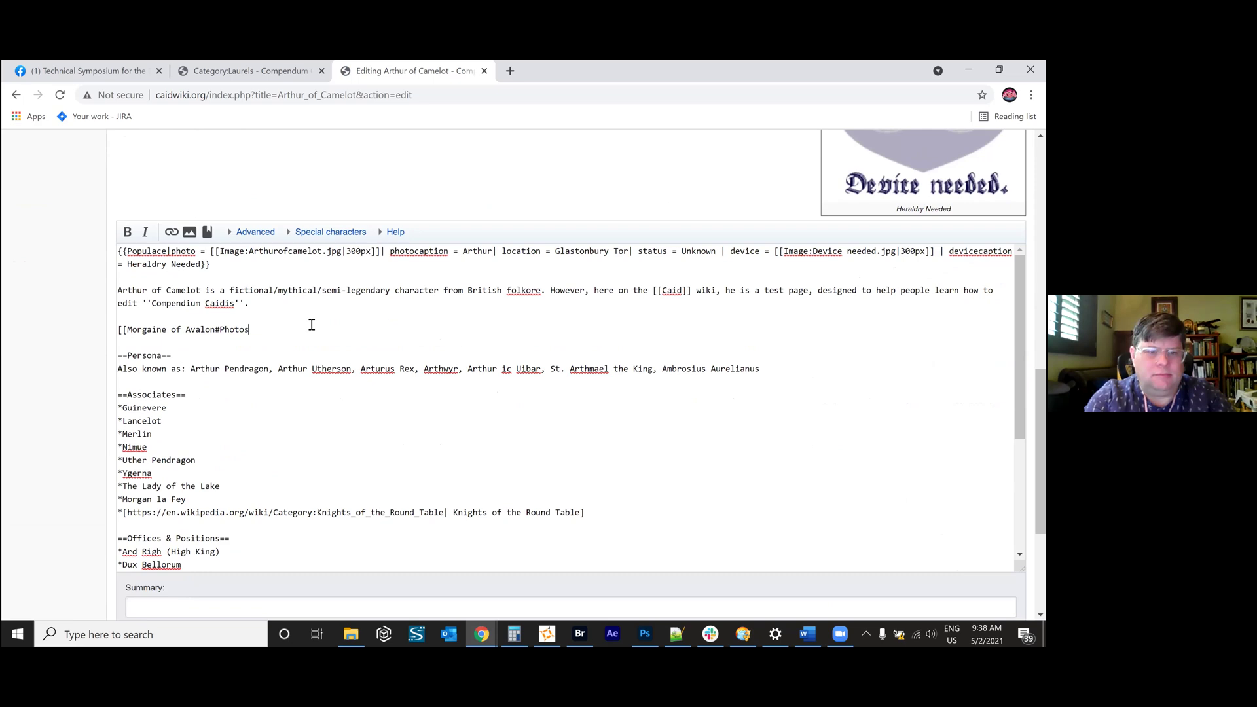
pyautogui.write(']')
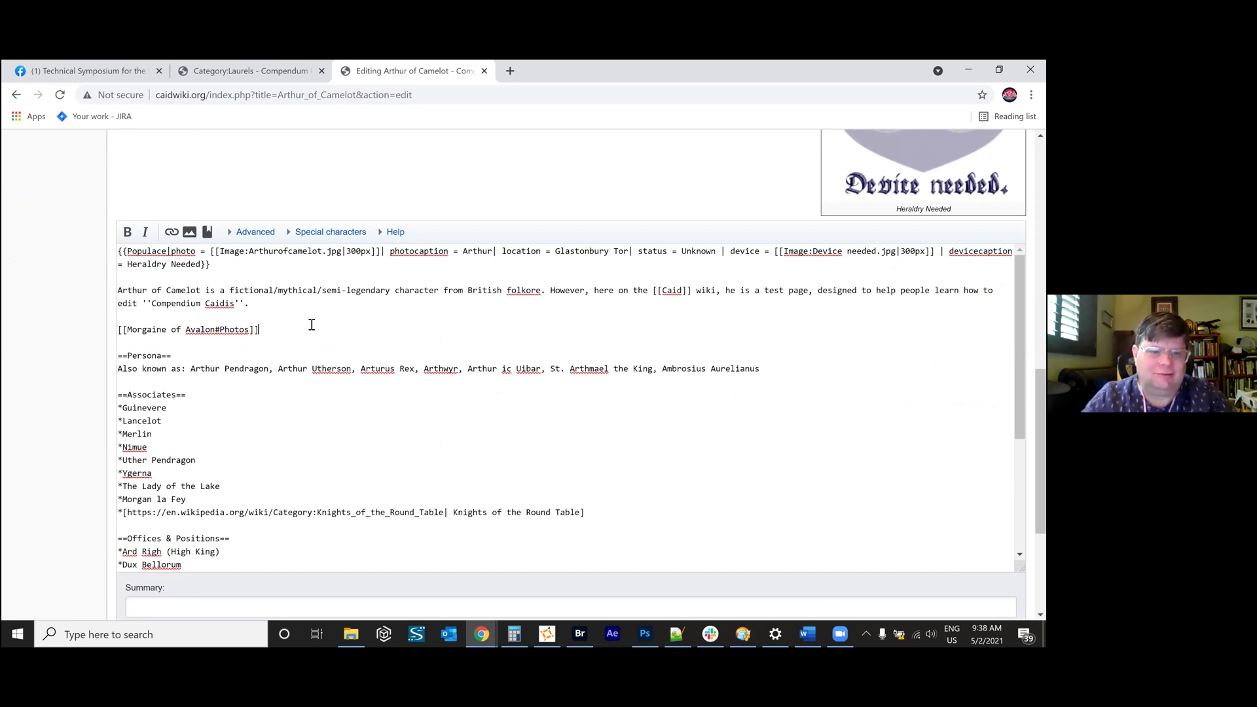
# Save the Arthur of Camelot page and follow the new link to the Photos section of Morgaine of Avalon.
pyautogui.scroll(-4, 316, 443)
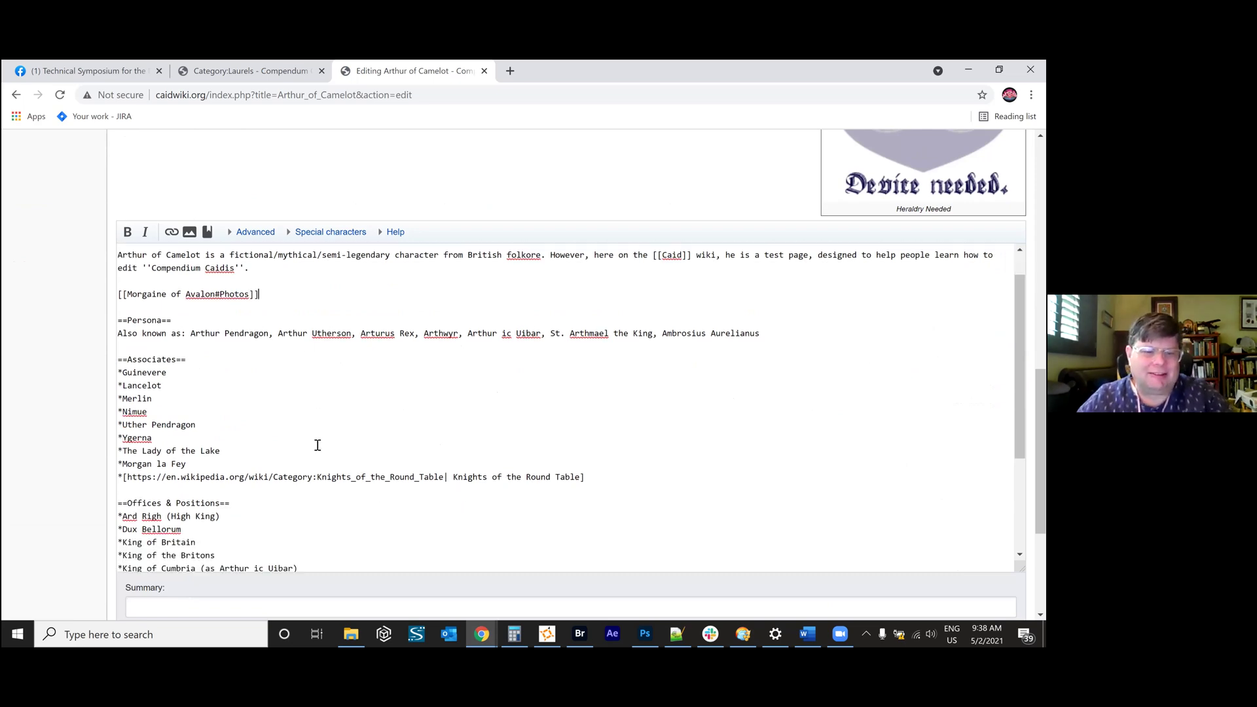
pyautogui.scroll(-3, 855, 468)
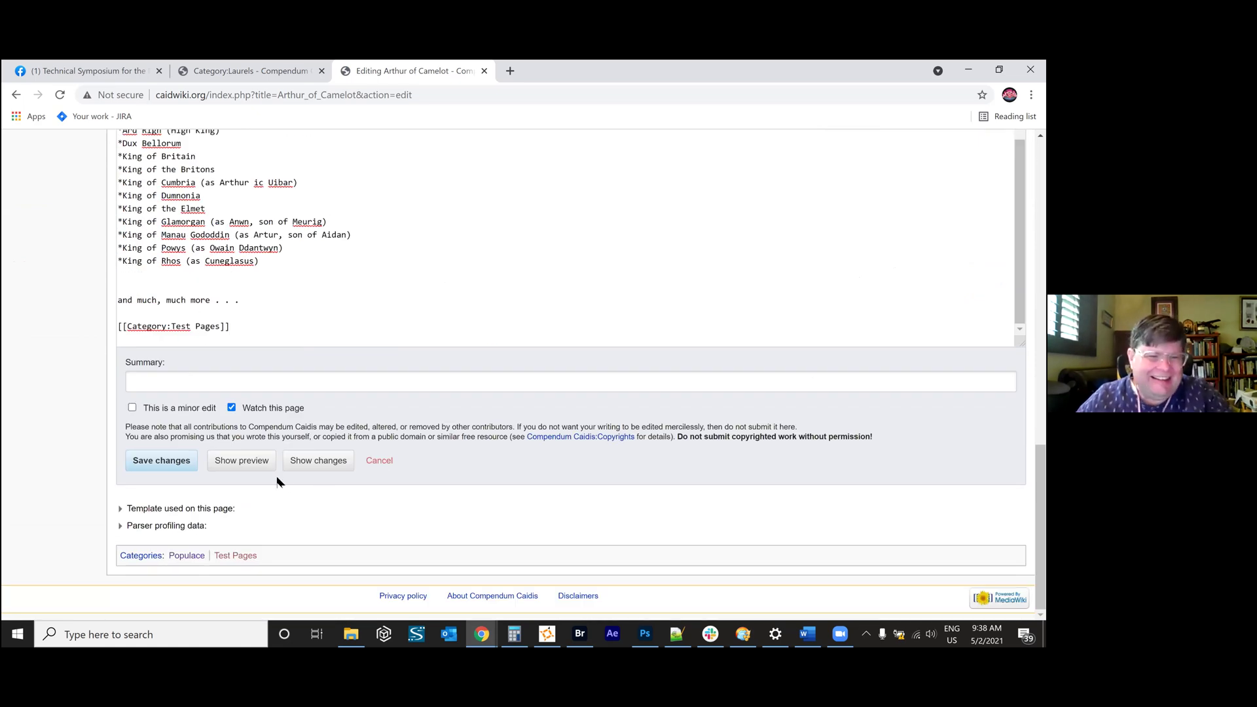
pyautogui.click(138, 463)
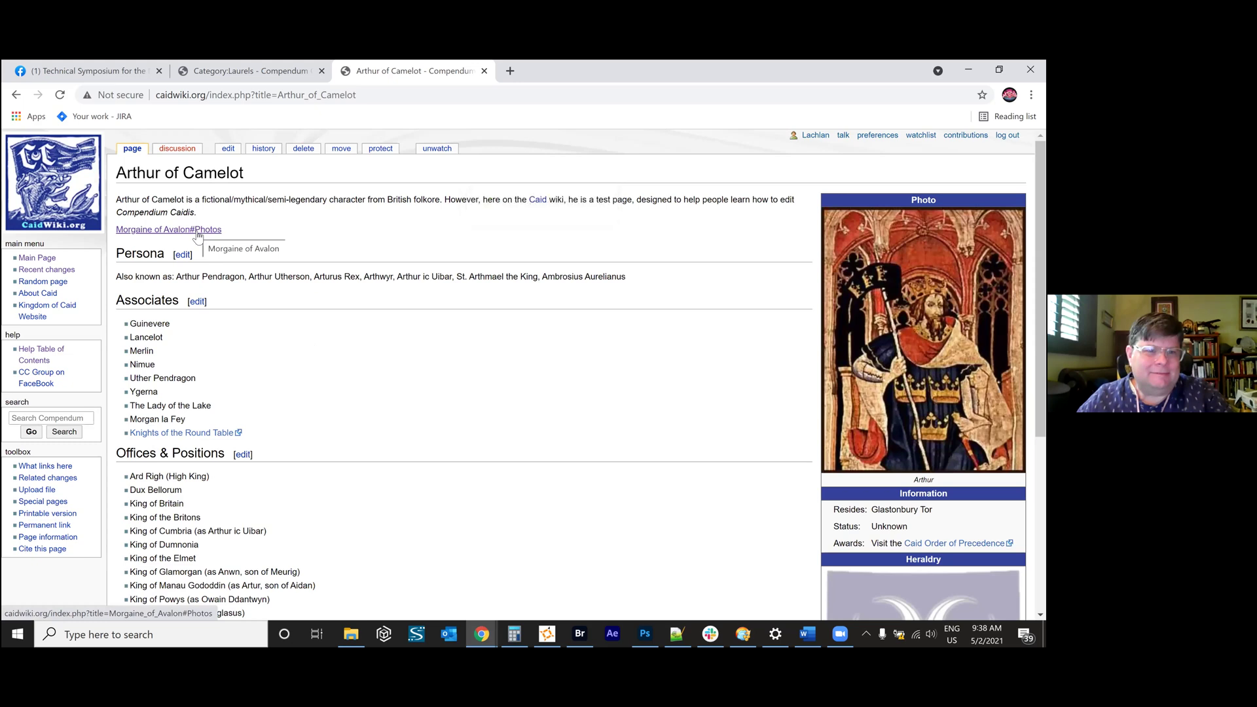
pyautogui.click(198, 230)
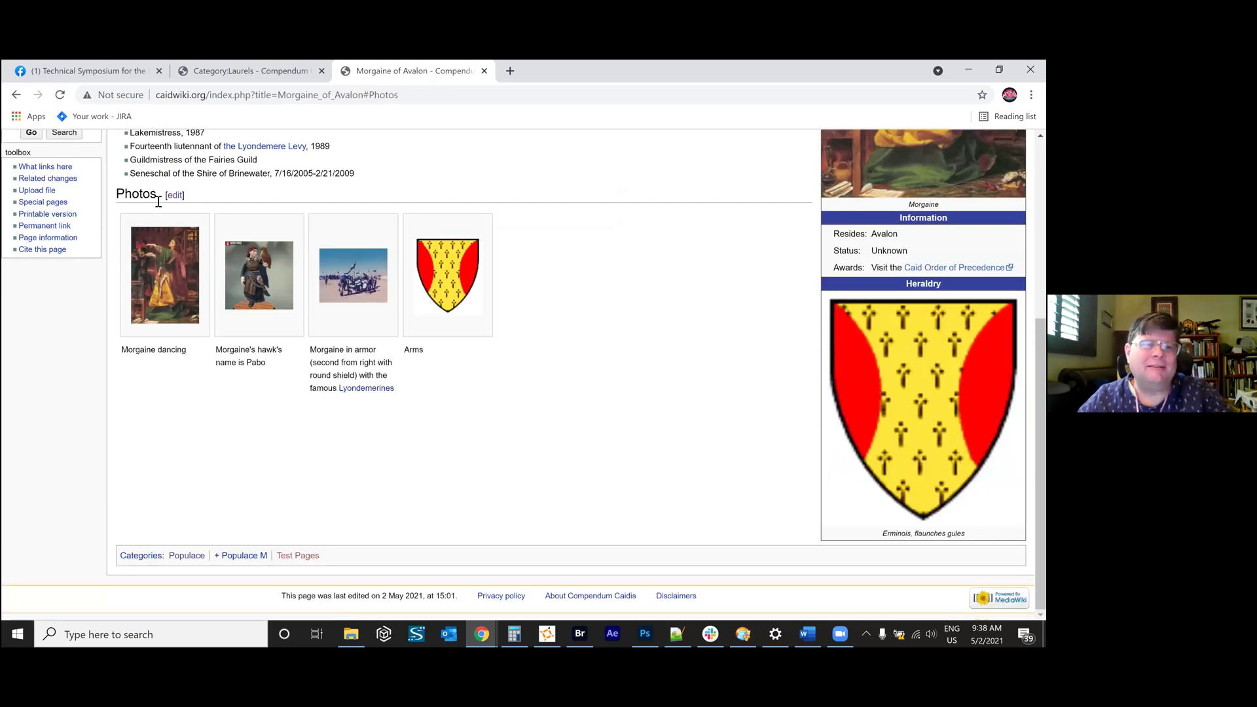
# Return to Arthur of Camelot, edit it and give the Photos section link display text: "[[Morgaine of Avalon#Photos|Morgaine]]".
pyautogui.hotkey('alt', 'Left')
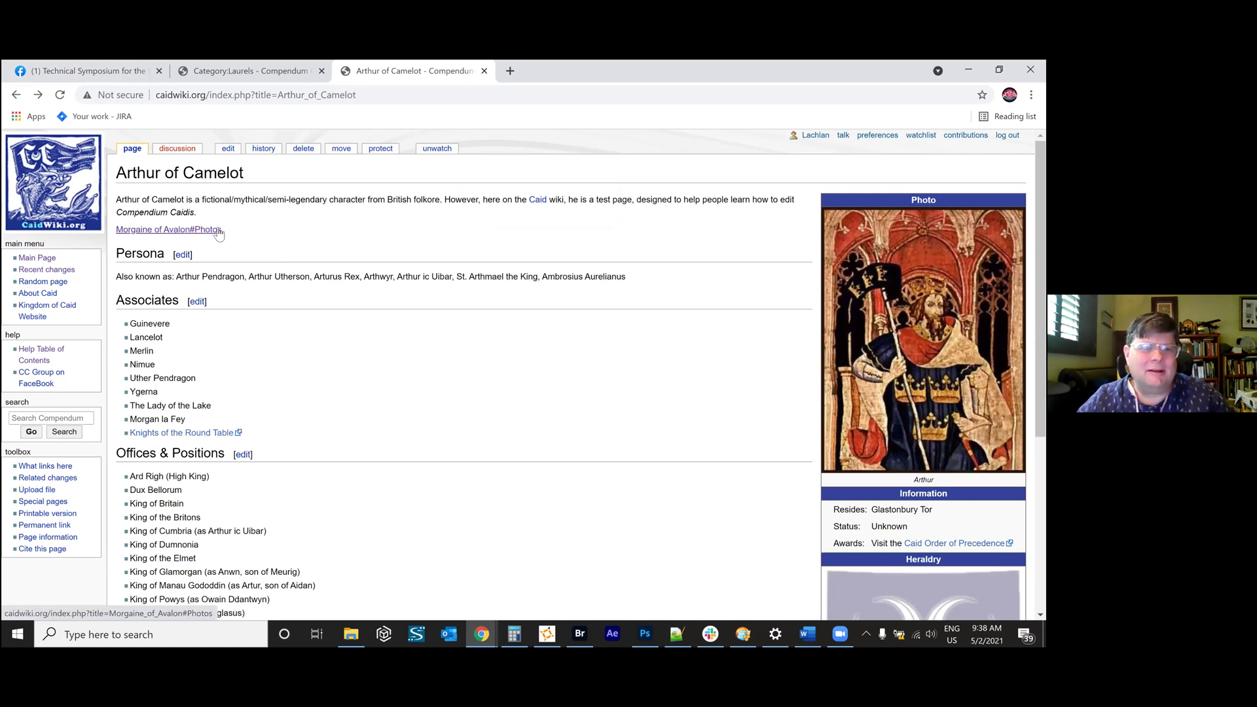
pyautogui.click(228, 149)
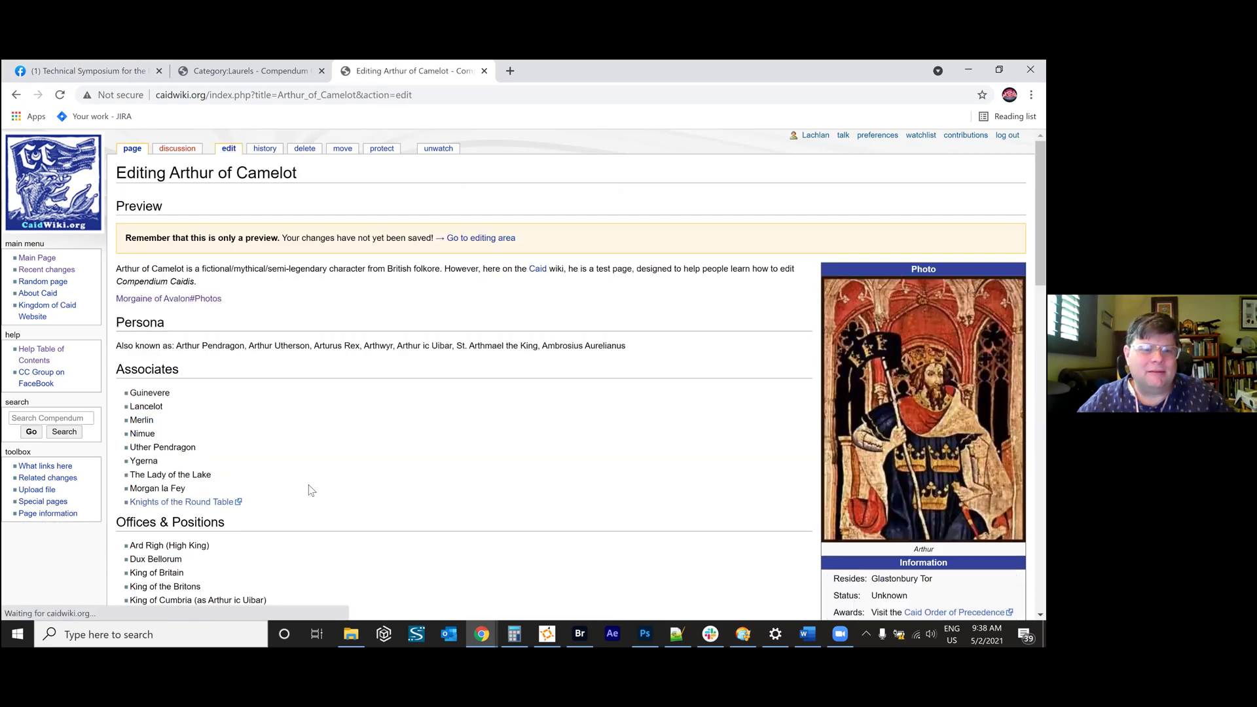
pyautogui.scroll(-1, 308, 487)
pyautogui.scroll(-8, 309, 485)
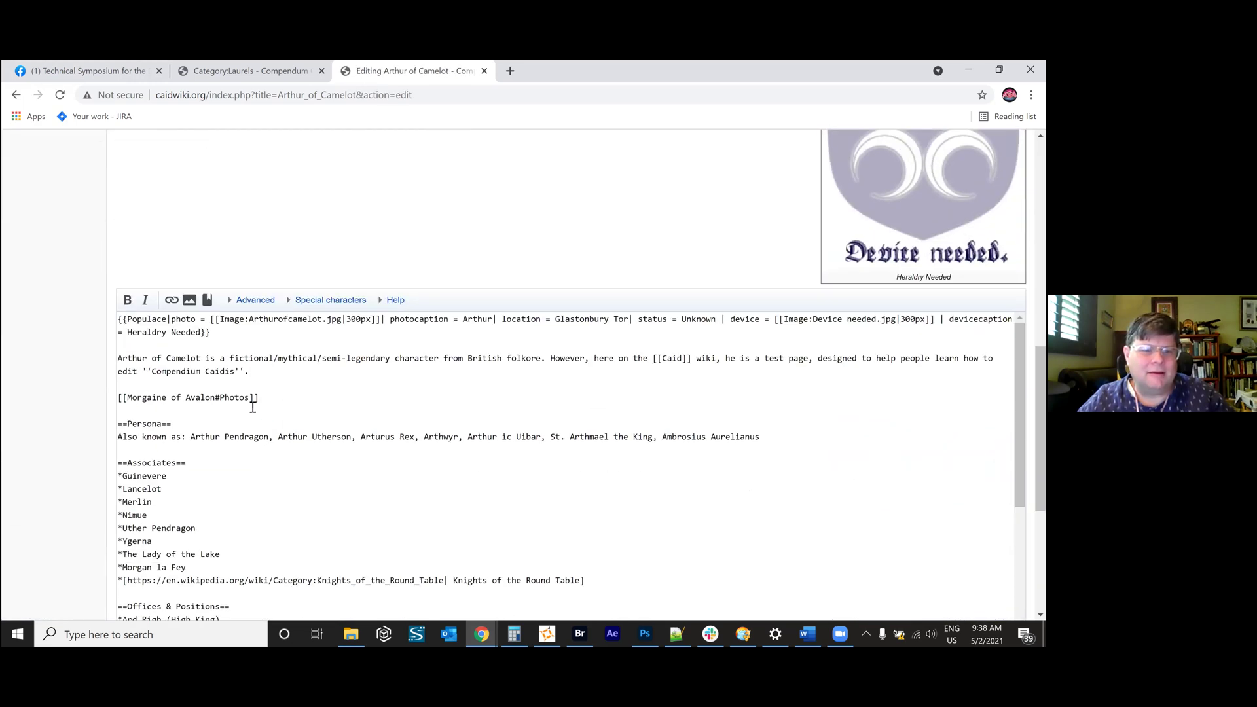
pyautogui.click(252, 398)
pyautogui.write('|')
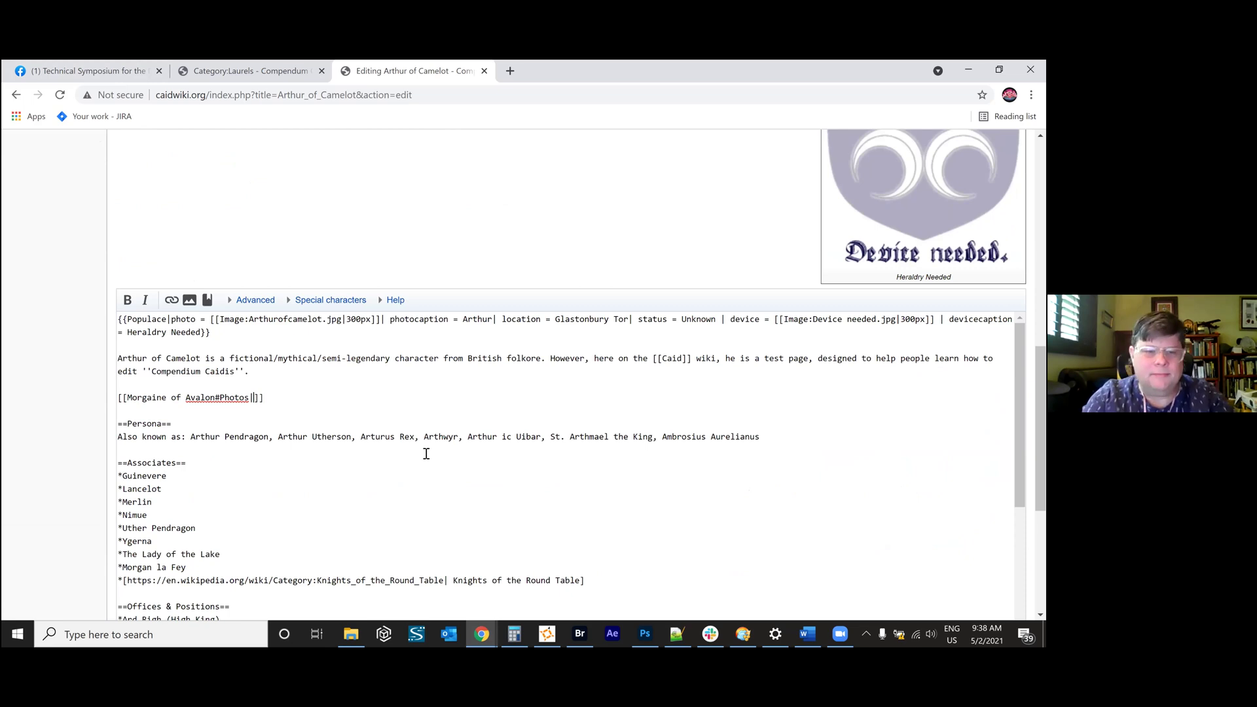
pyautogui.write('Morgaine')
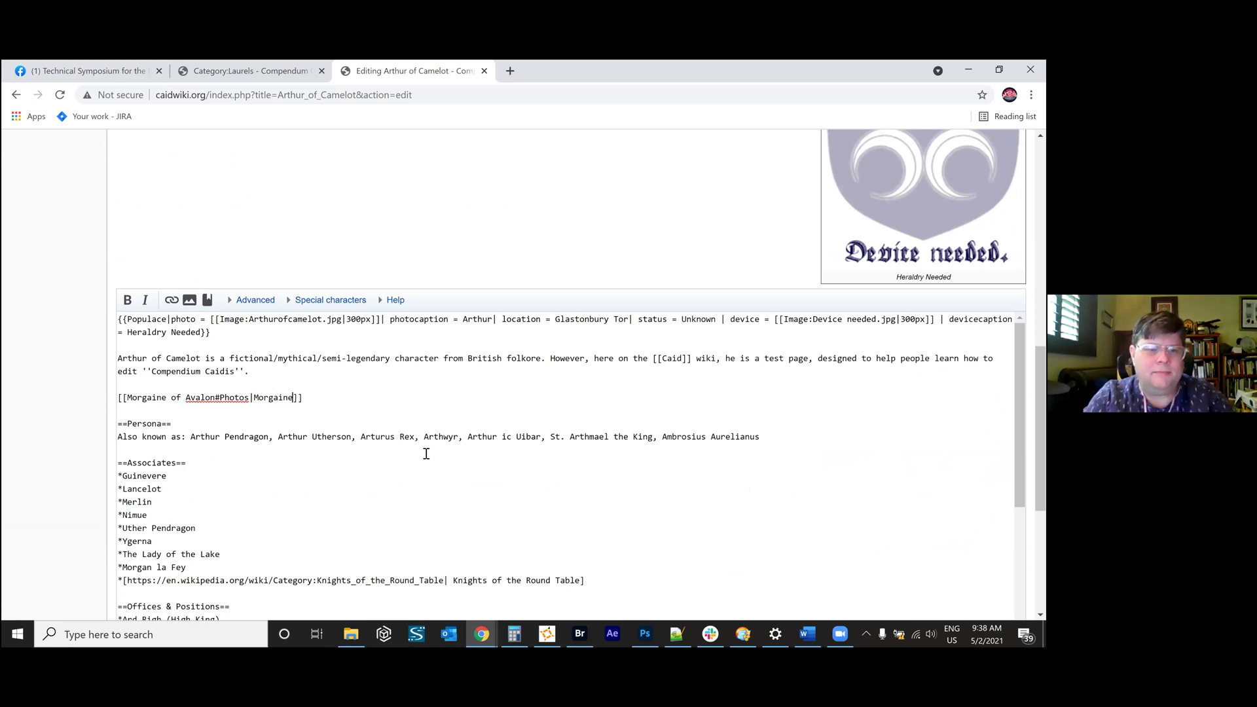
# Save the changes and follow the "Morgaine" link to the Photos section of Morgaine of Avalon.
pyautogui.scroll(-8, 376, 530)
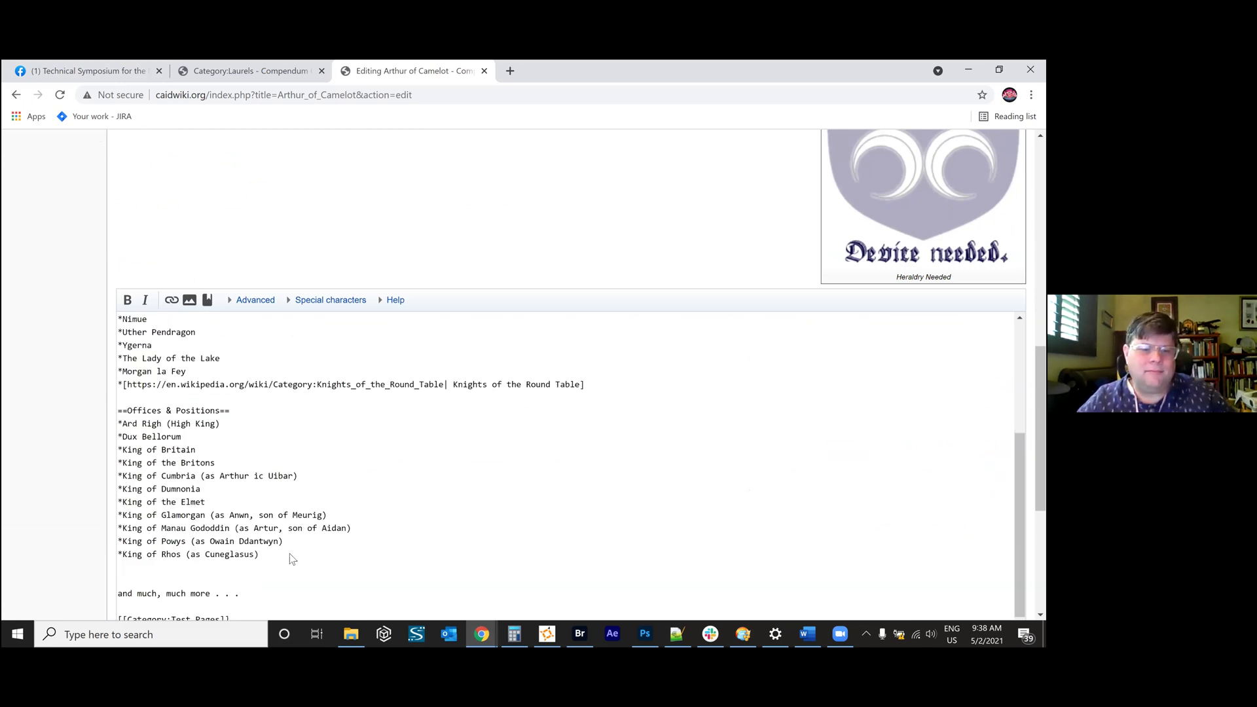
pyautogui.scroll(-2, 171, 499)
pyautogui.click(165, 483)
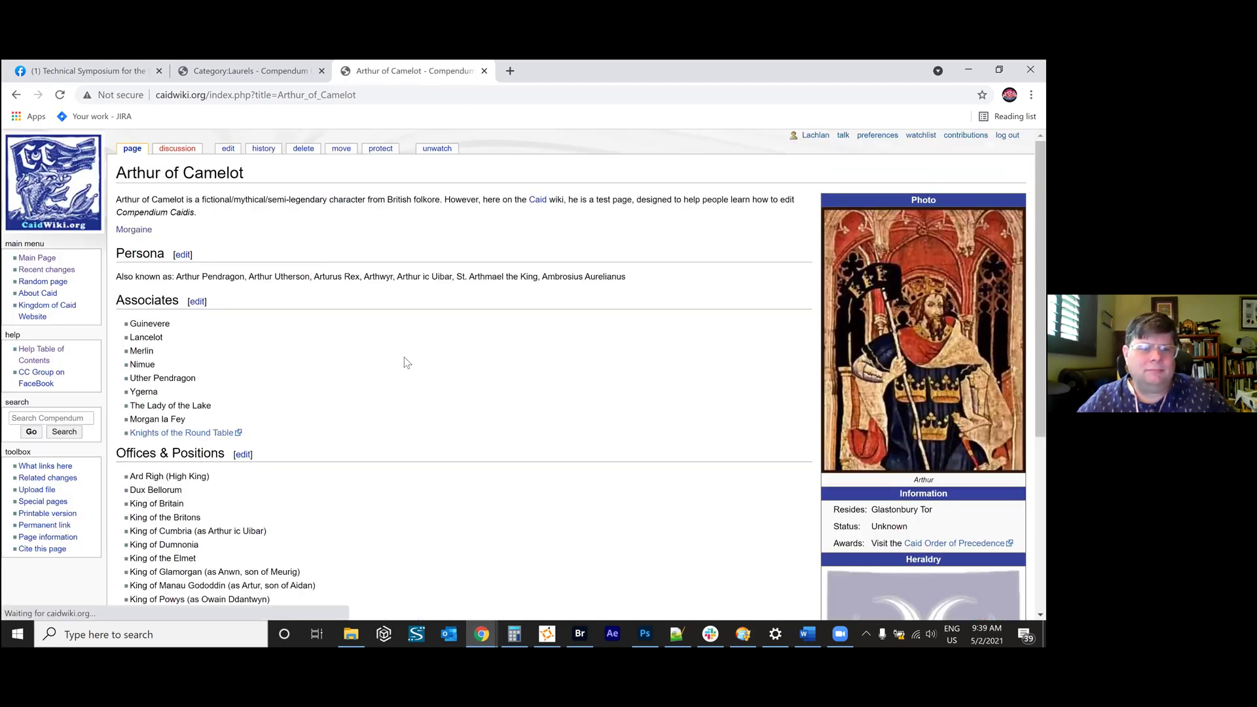
pyautogui.click(137, 232)
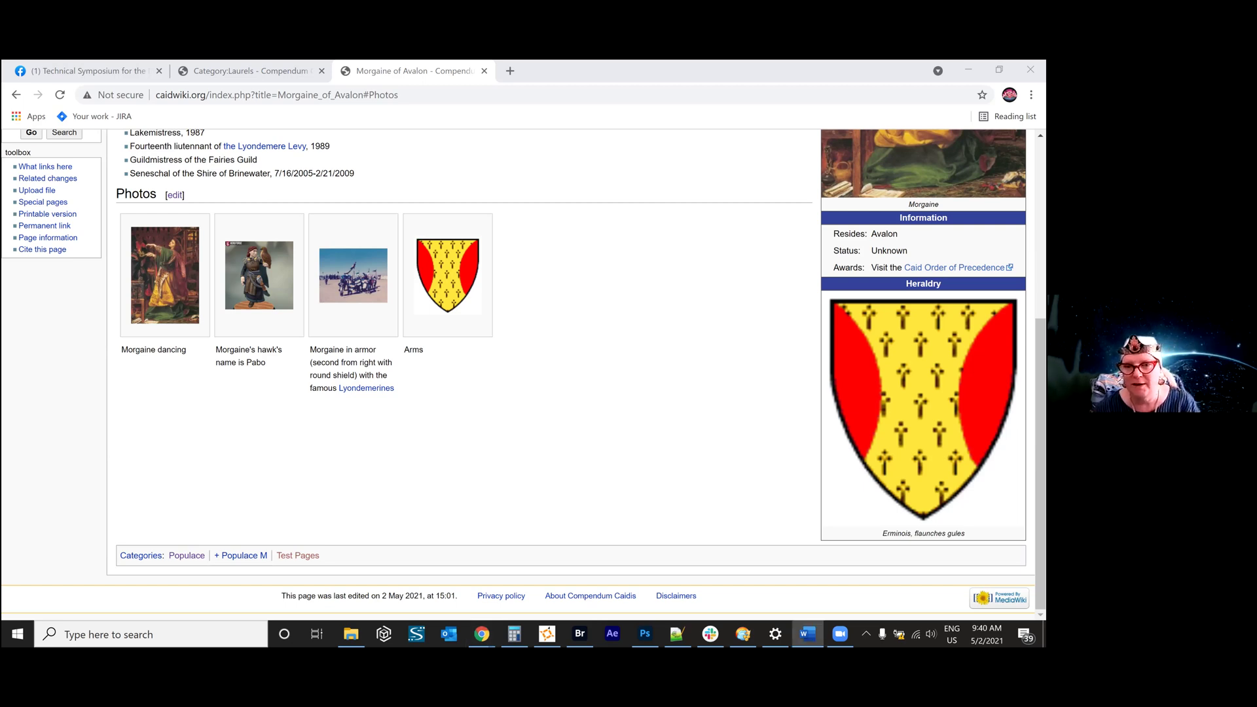
# Open Morgaine of Avalon for editing and highlight the photo code "[[Image:Morgaineofavalon.jpg|300px]]" in the Populace template.
pyautogui.scroll(2, 641, 362)
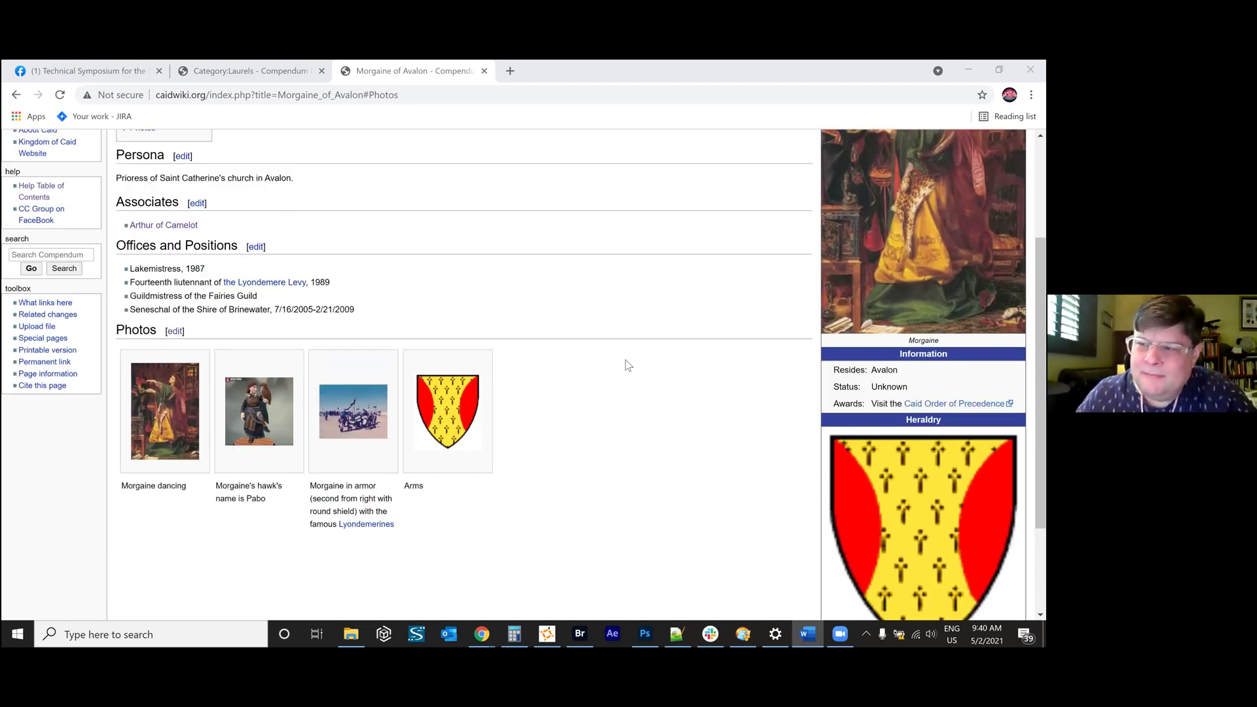
pyautogui.scroll(2, 163, 191)
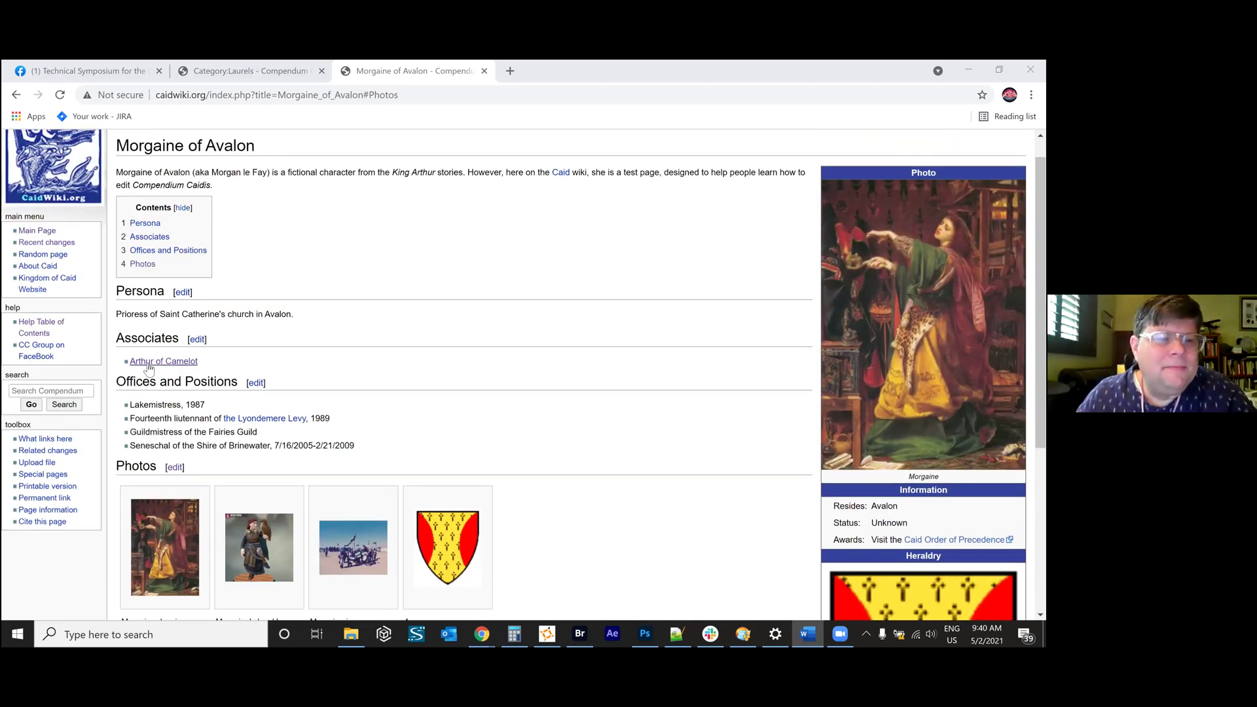
pyautogui.scroll(1, 212, 165)
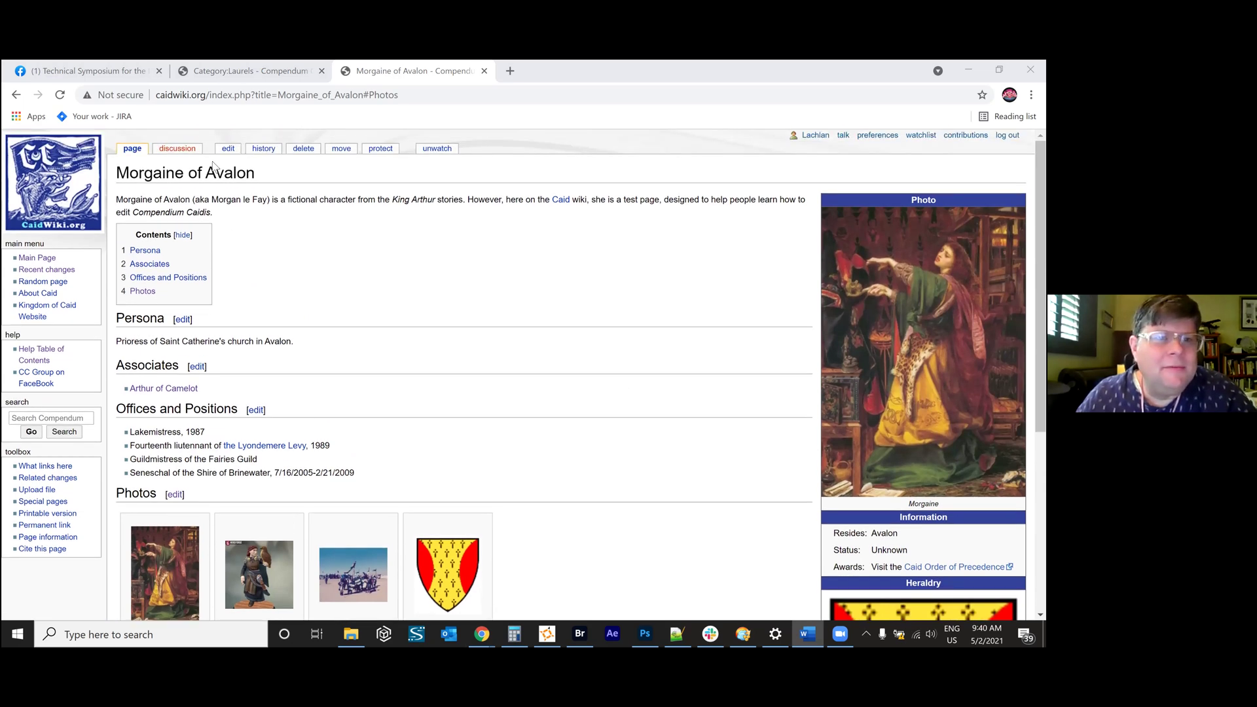
pyautogui.press('F5')
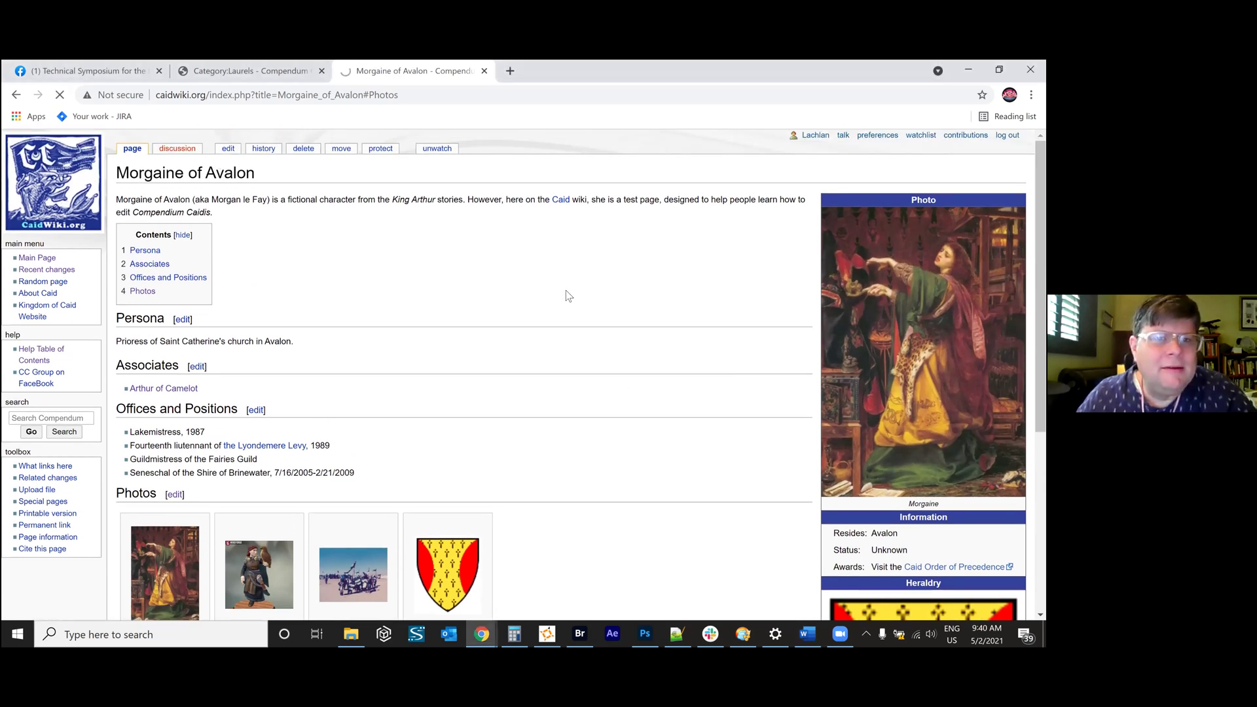
pyautogui.scroll(-6, 521, 498)
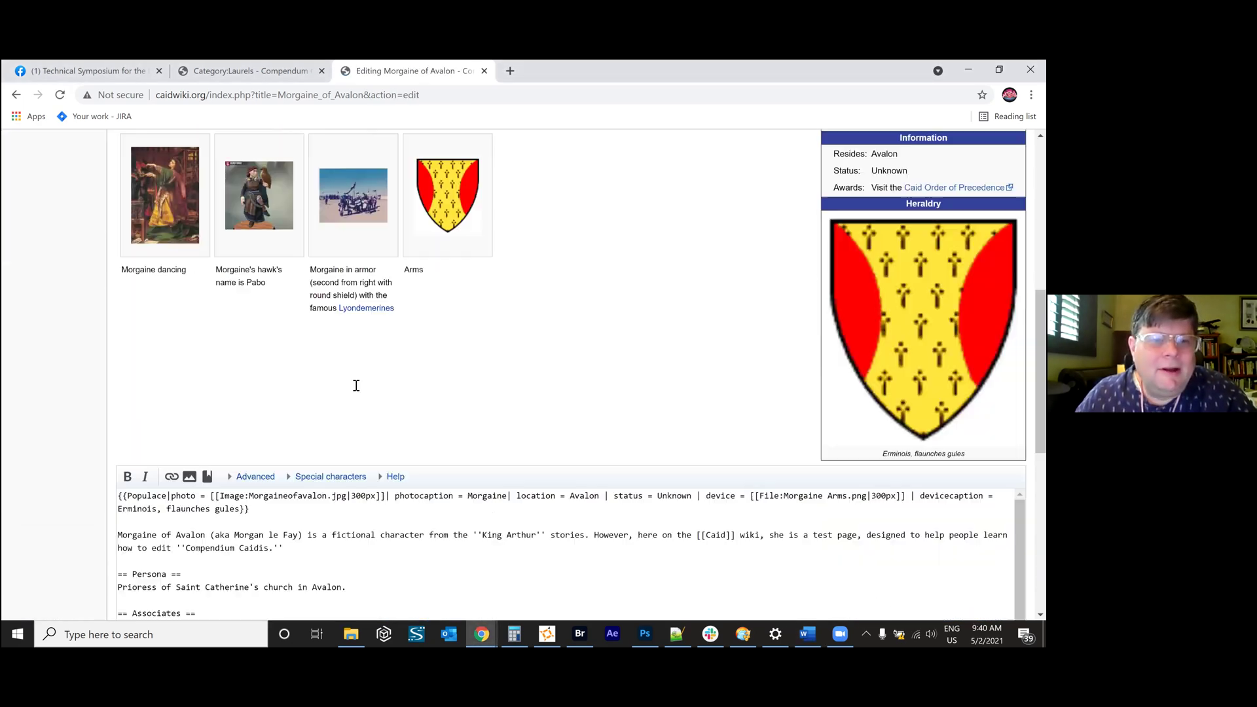
pyautogui.scroll(-3, 356, 386)
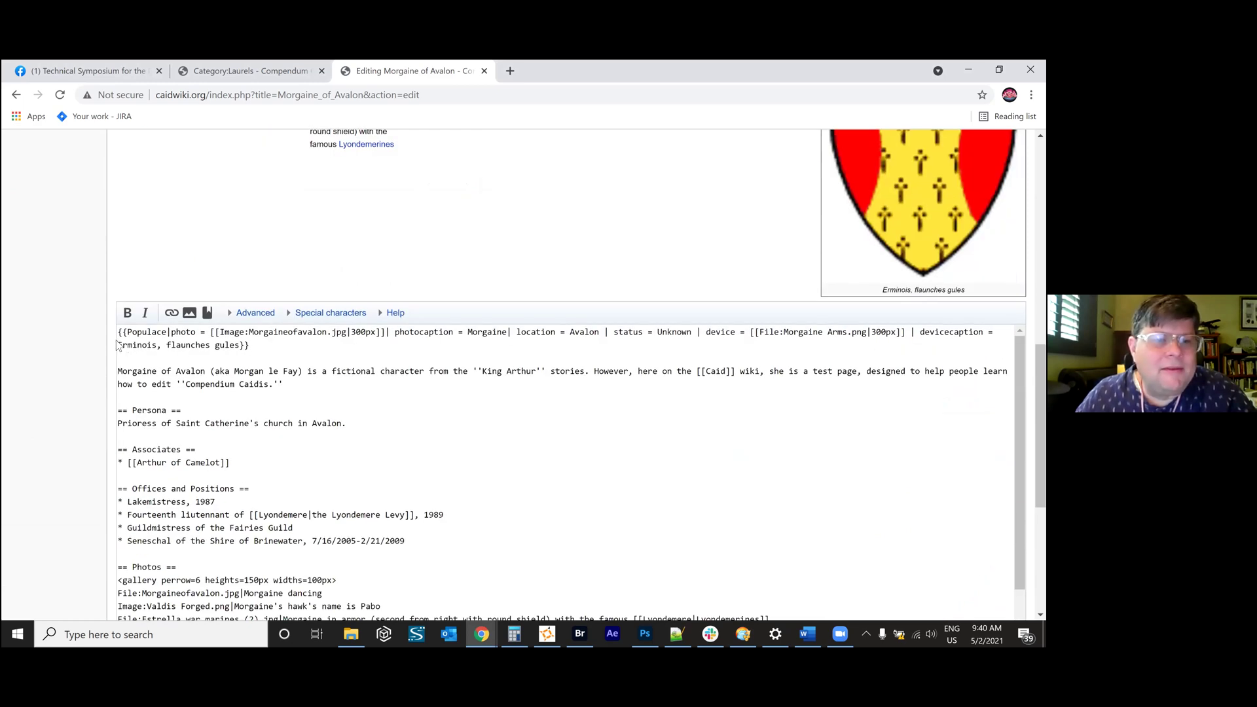
pyautogui.scroll(5, 844, 345)
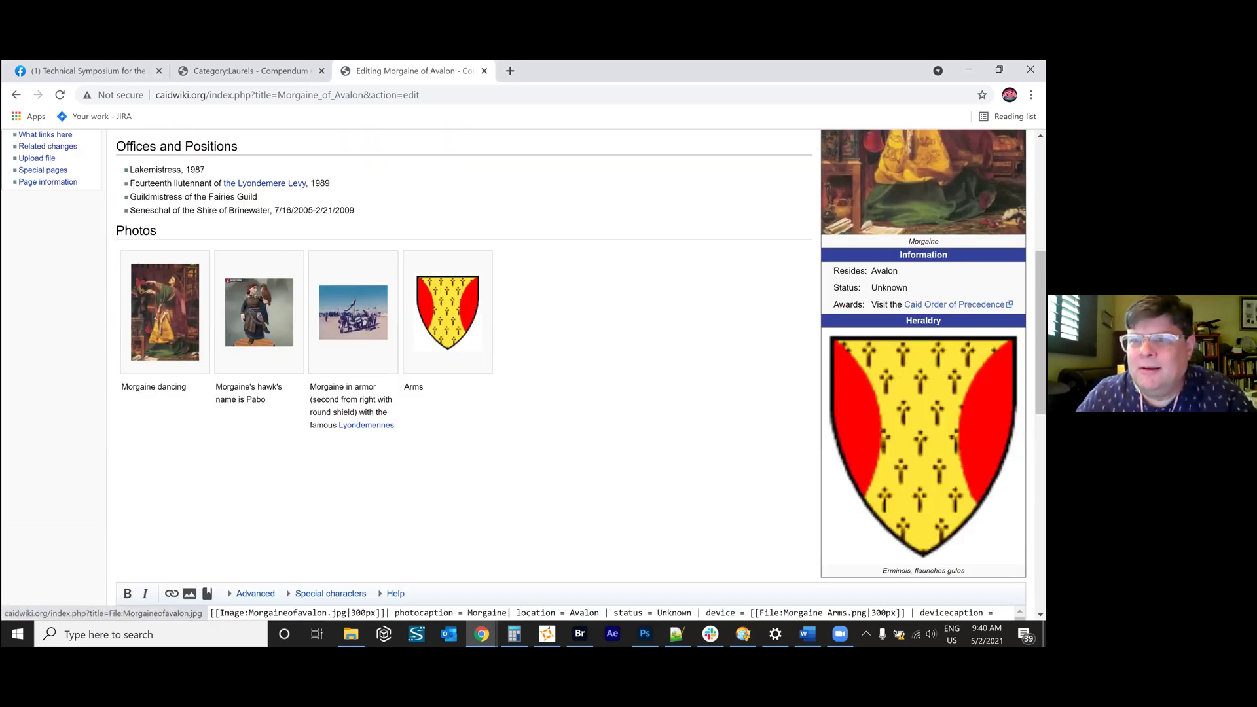
pyautogui.scroll(5, 165, 311)
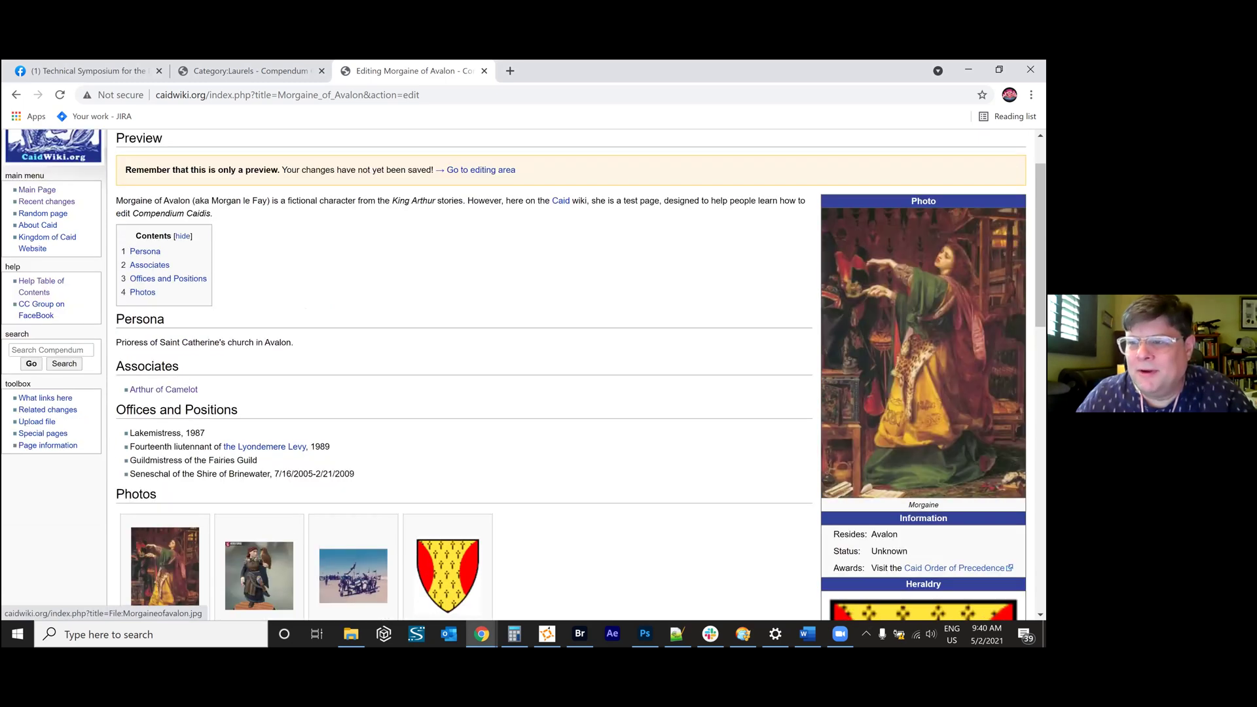
pyautogui.scroll(-7, 571, 460)
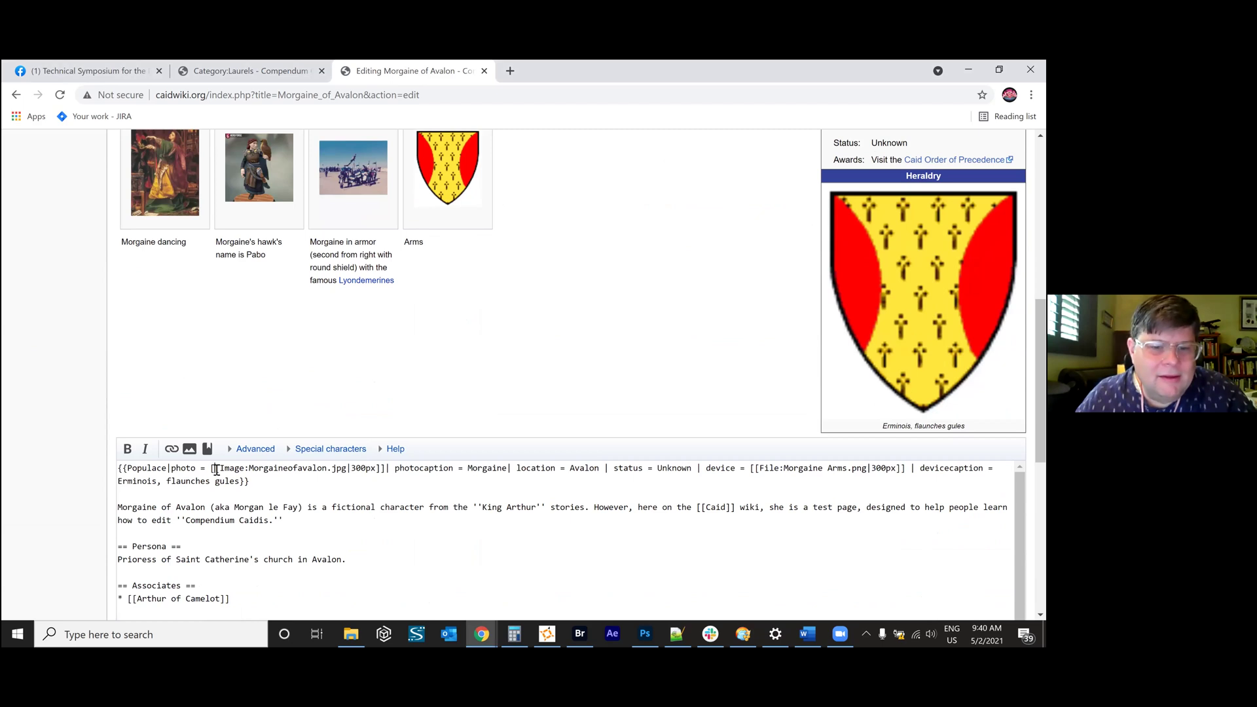
pyautogui.moveTo(211, 469); pyautogui.dragTo(388, 466)
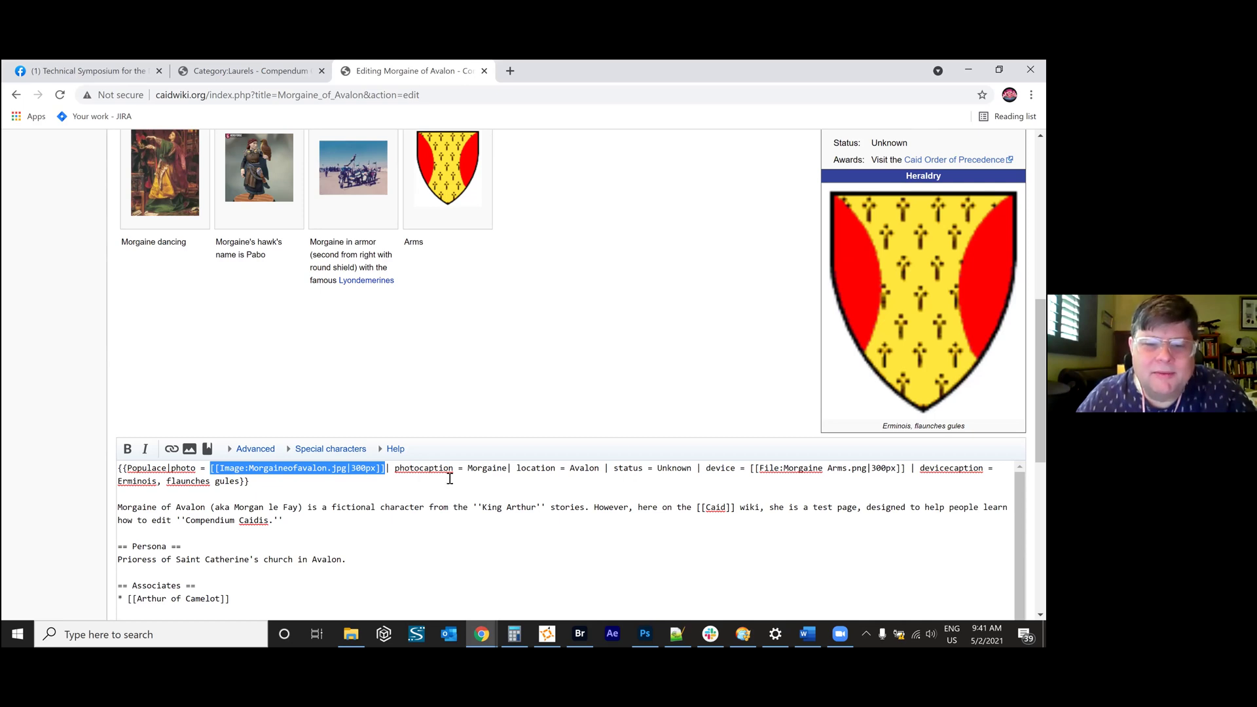
# Examine the previewed infobox's photo, Caid Order of Precedence link and heraldry alongside the Populace template code.
pyautogui.scroll(1, 461, 477)
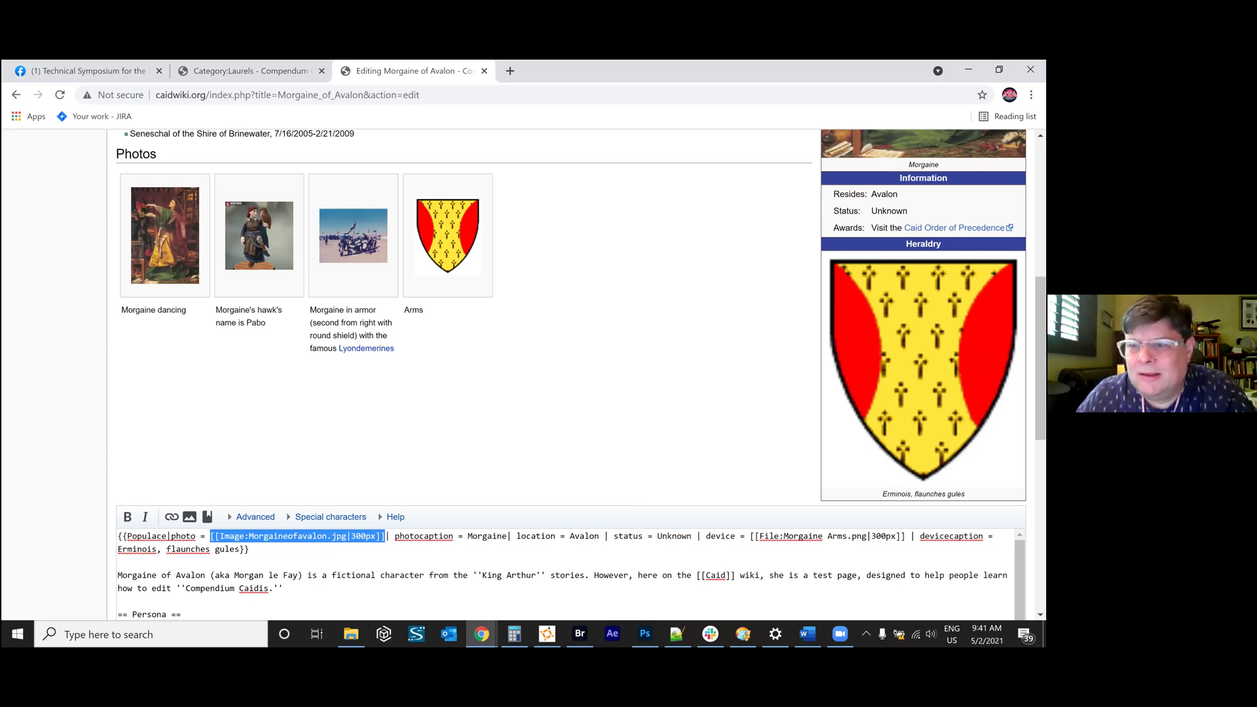
pyautogui.rightClick(956, 227)
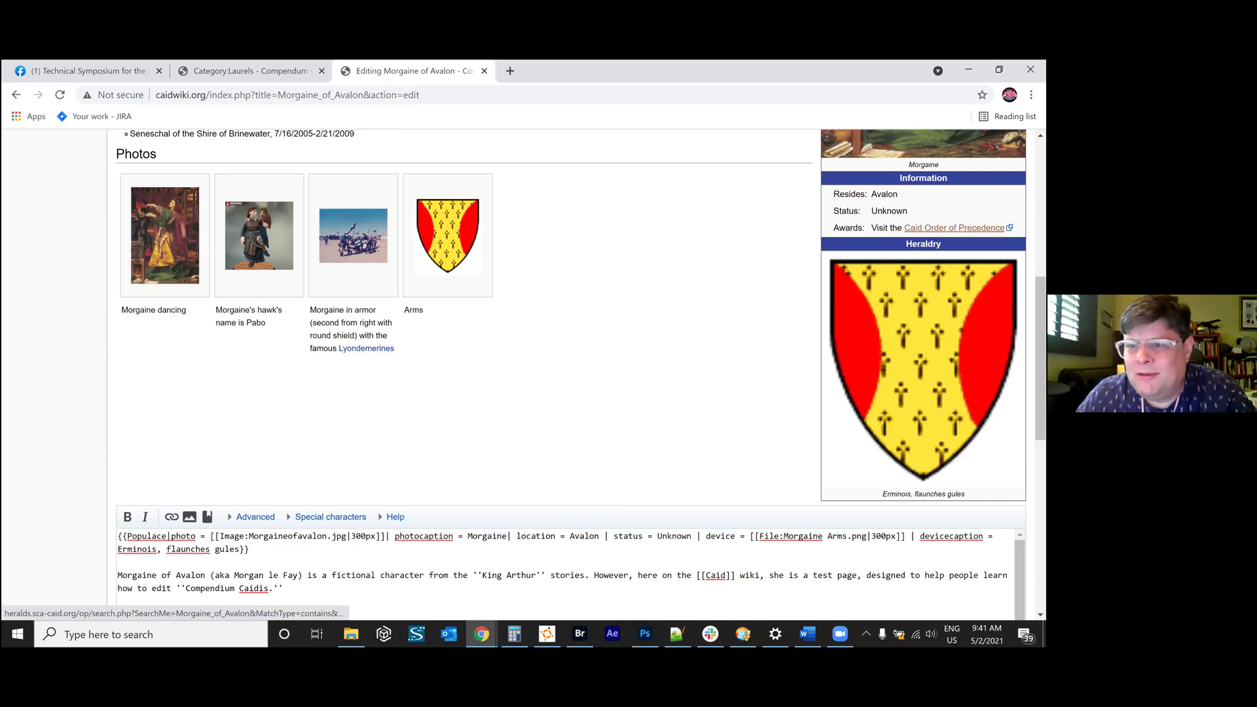
pyautogui.click(731, 227)
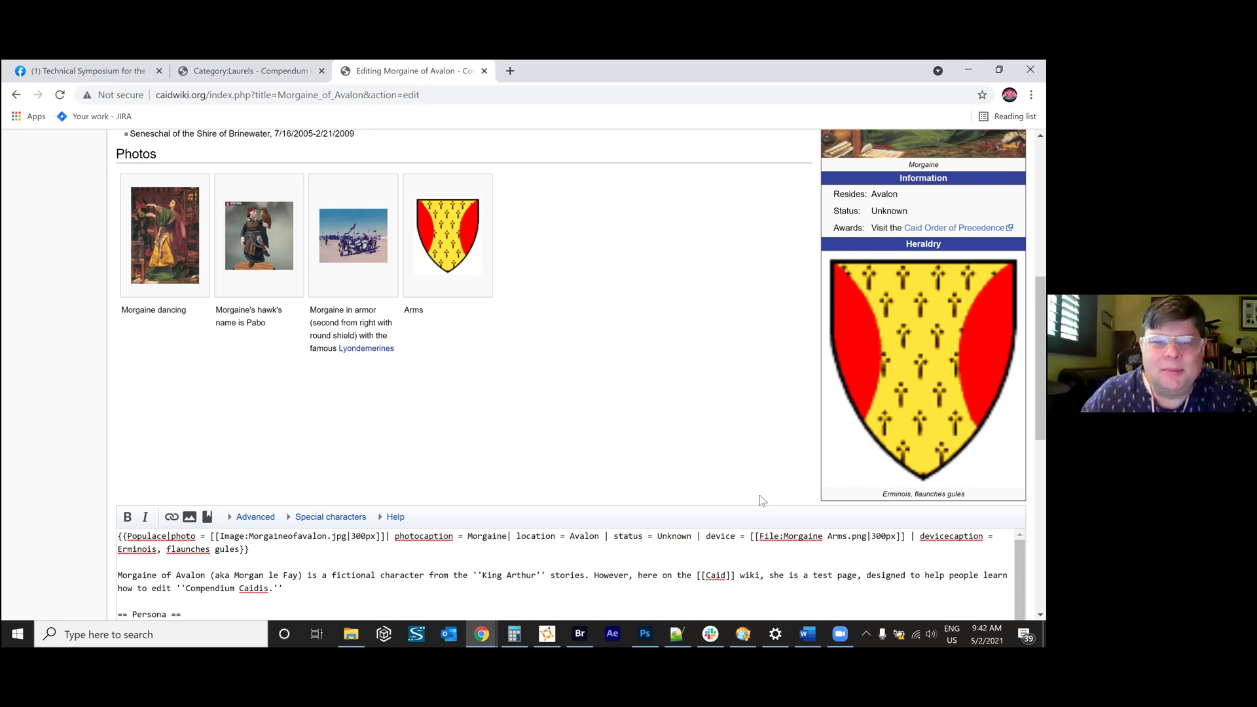
pyautogui.scroll(2, 458, 373)
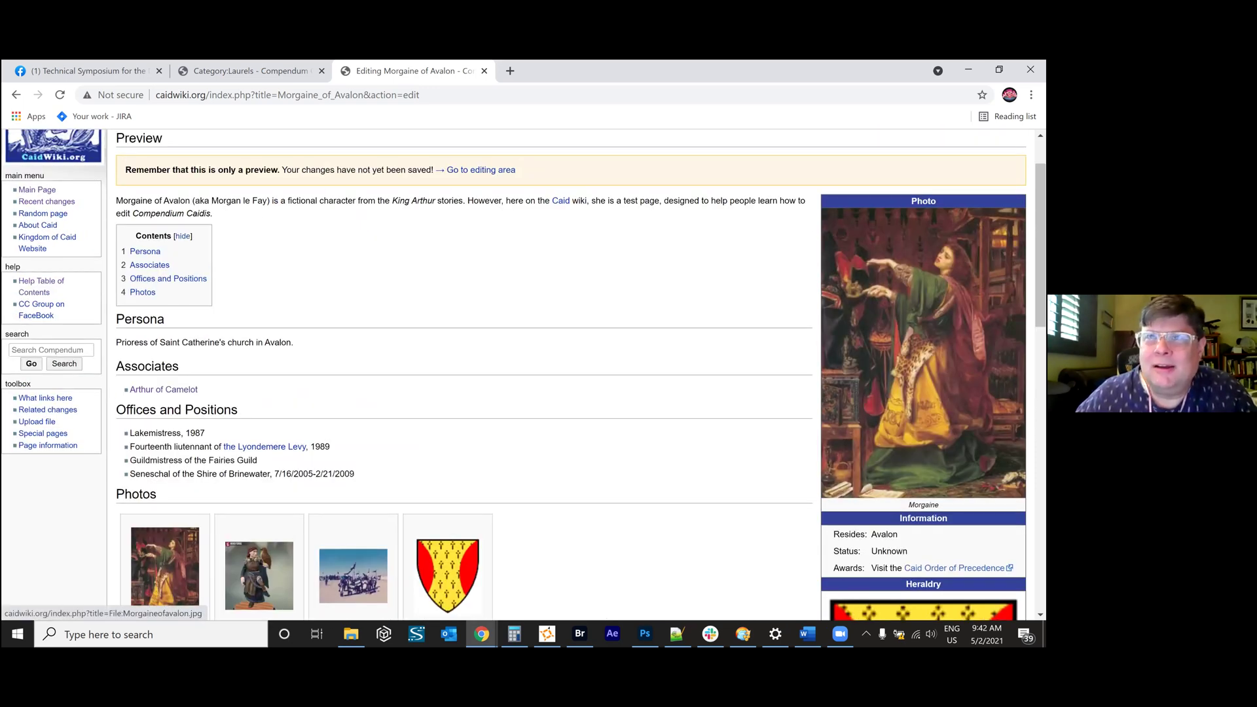
pyautogui.scroll(-6, 923, 340)
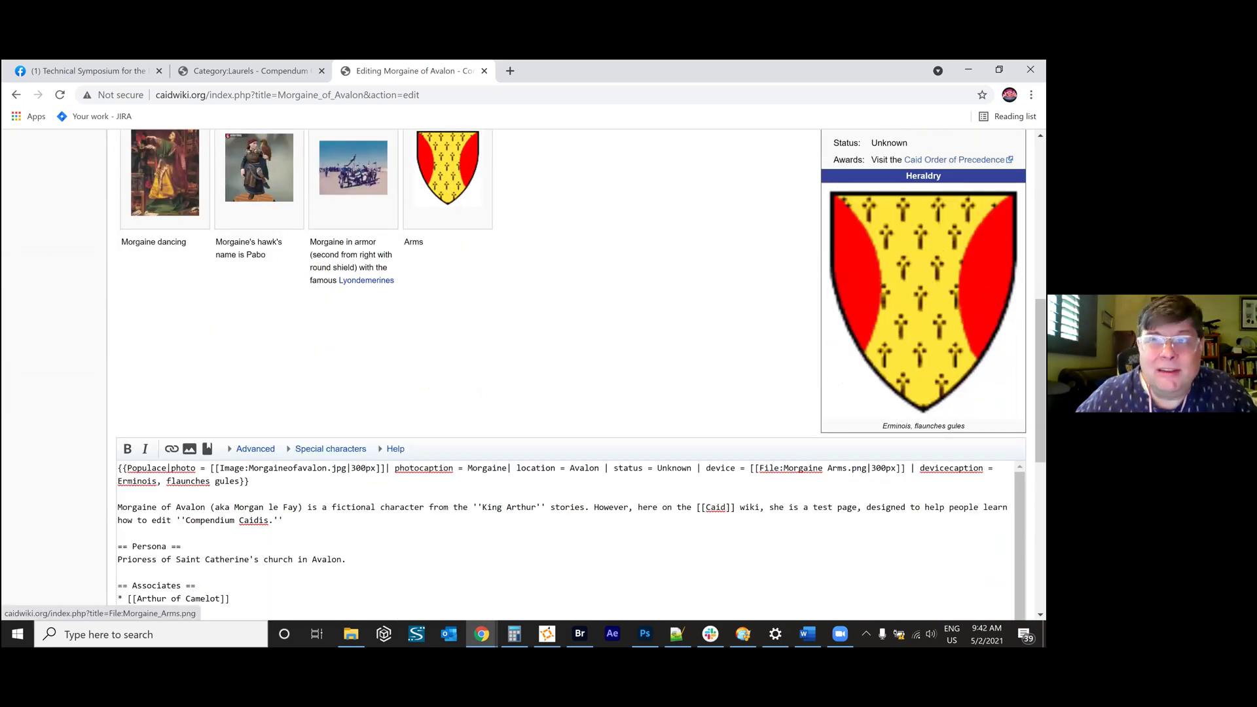
pyautogui.scroll(1, 458, 340)
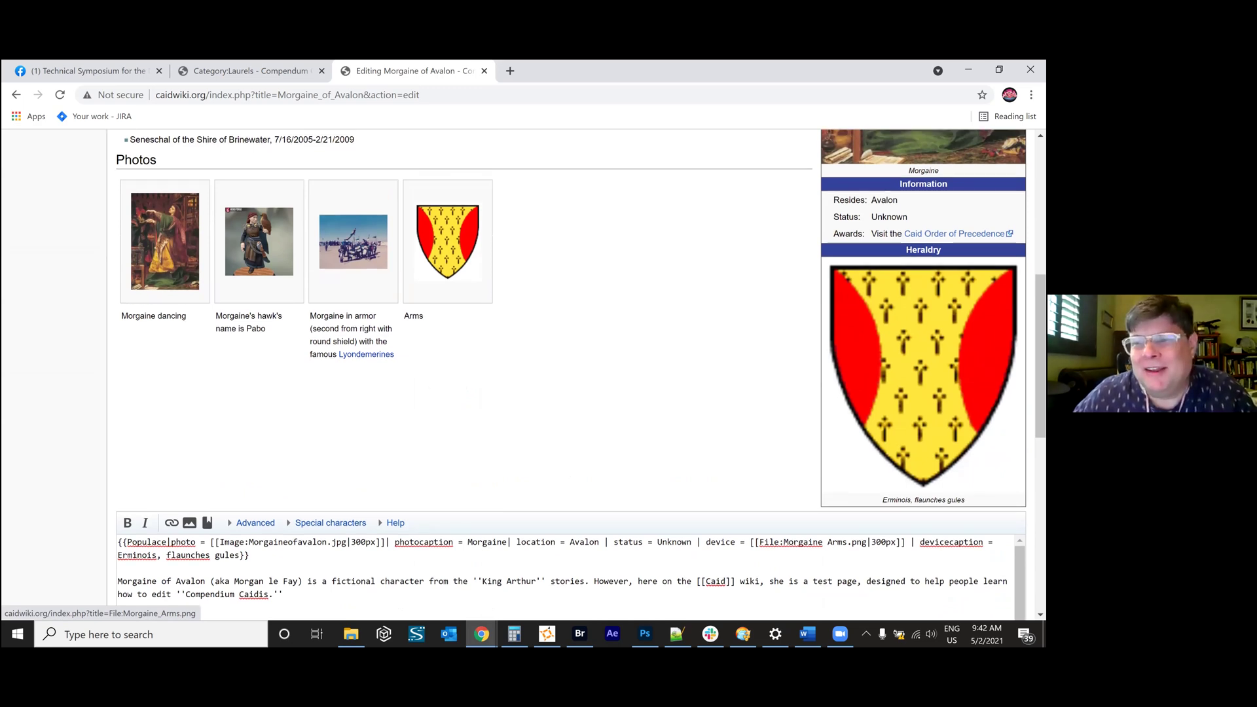
pyautogui.scroll(2, 923, 275)
pyautogui.scroll(-2, 923, 275)
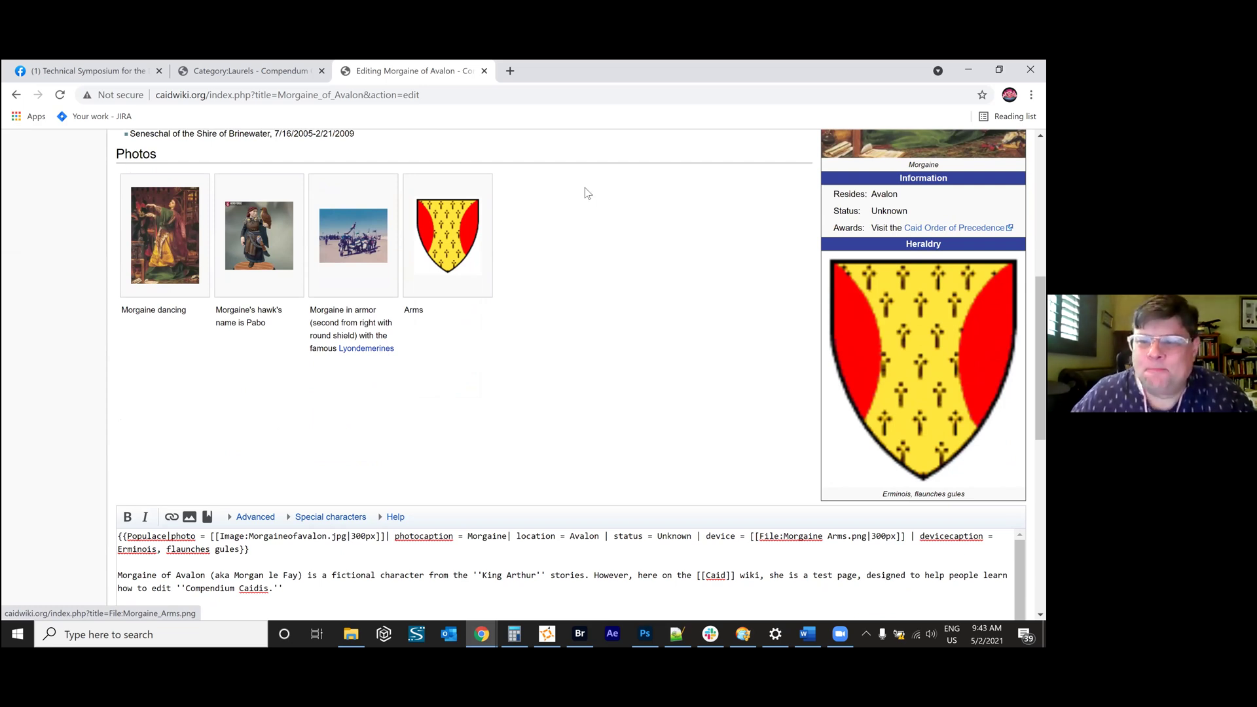
# Look over the Photos gallery code and category lines, and cancel the Morgaine of Avalon edit.
pyautogui.scroll(-5, 462, 346)
pyautogui.scroll(-1, 425, 457)
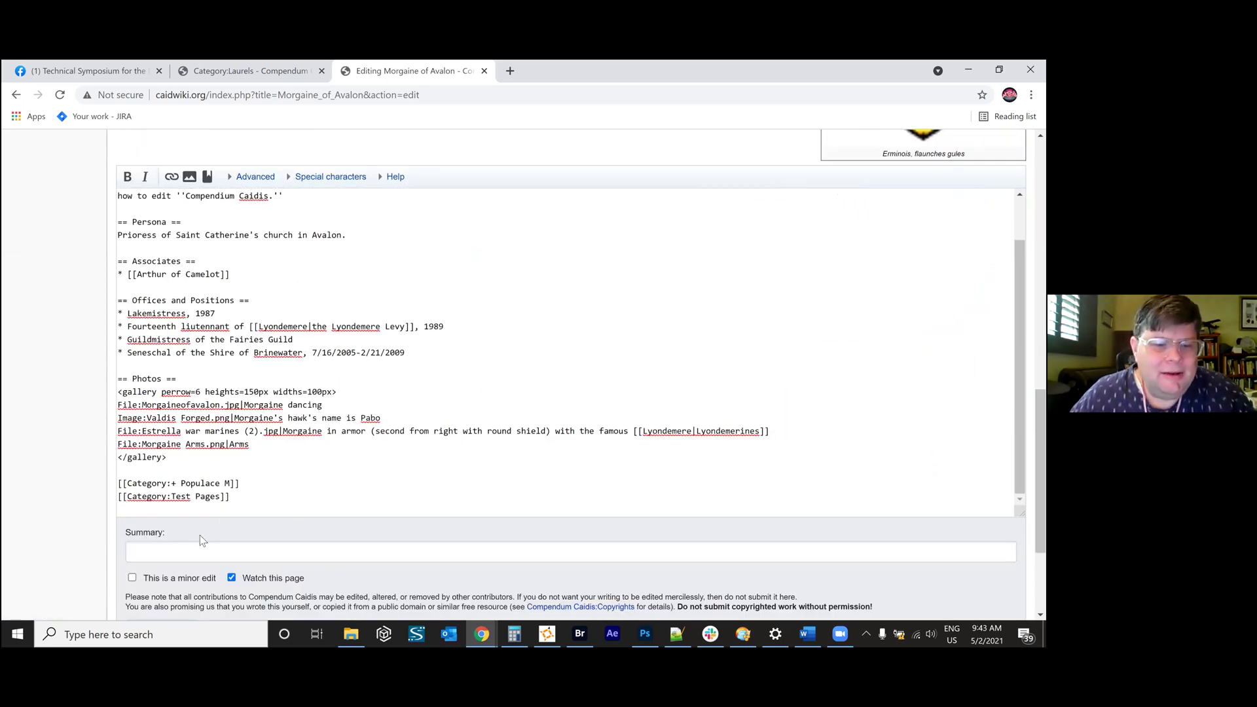
pyautogui.scroll(-3, 212, 522)
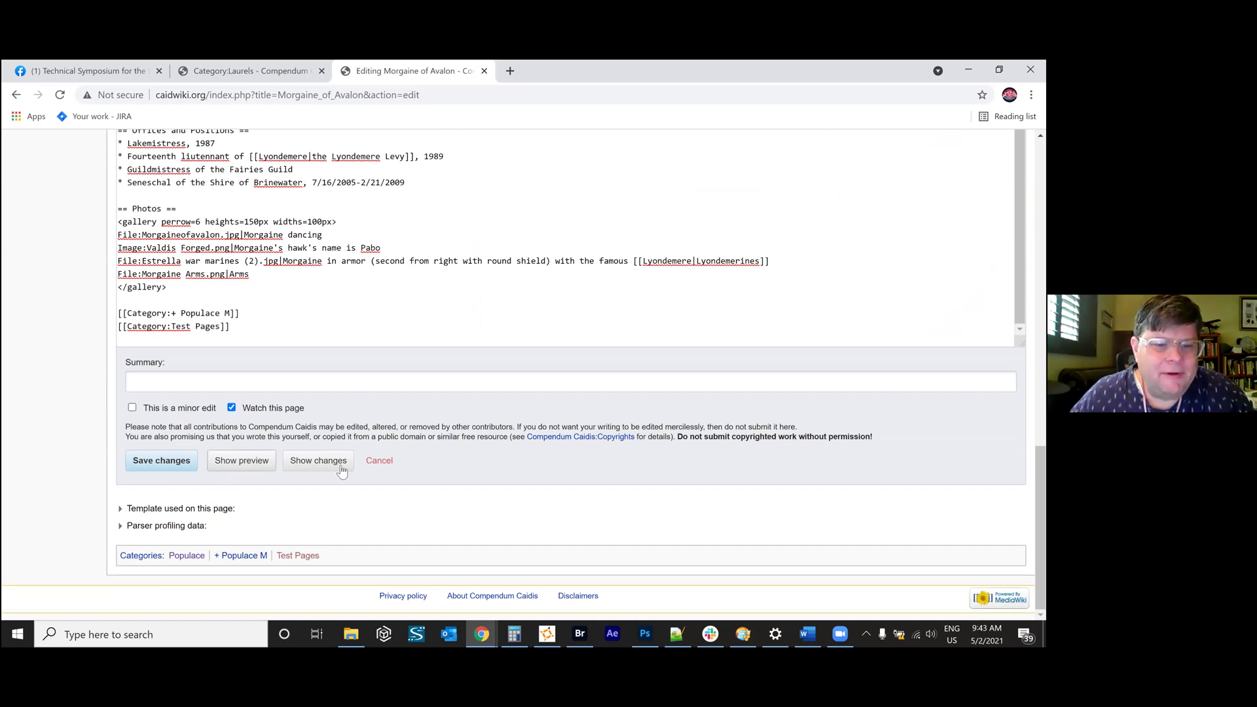
pyautogui.click(379, 460)
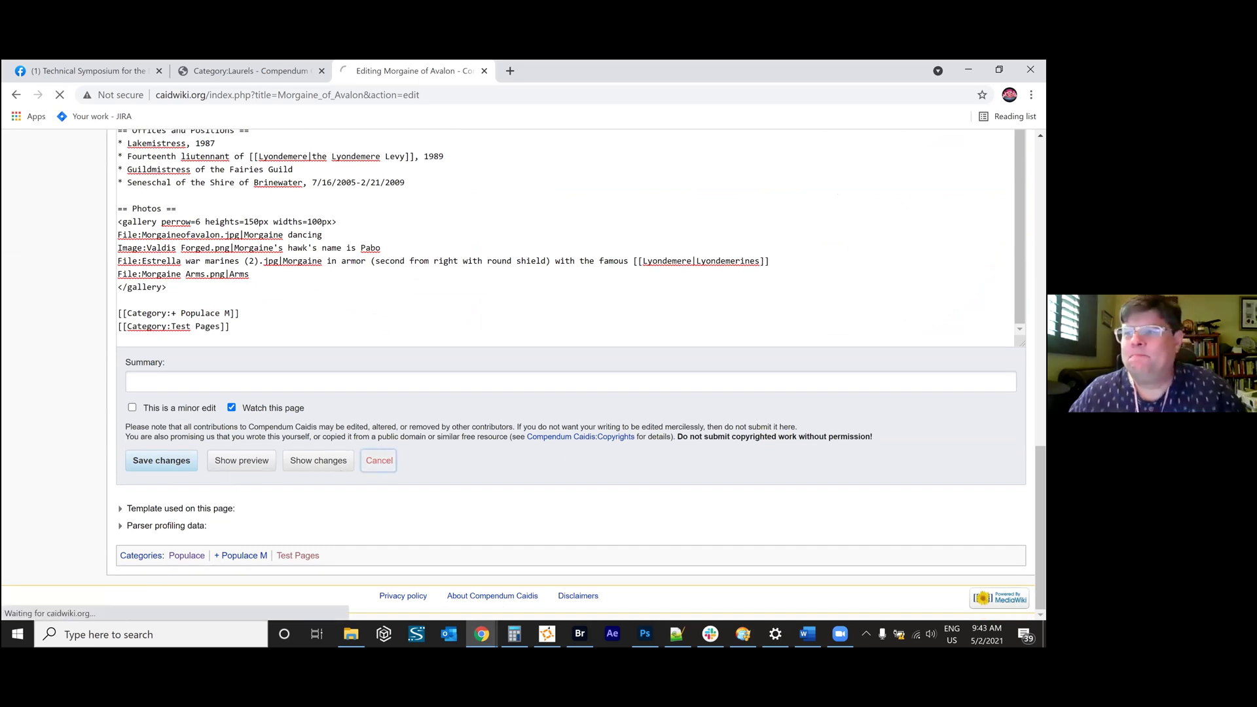
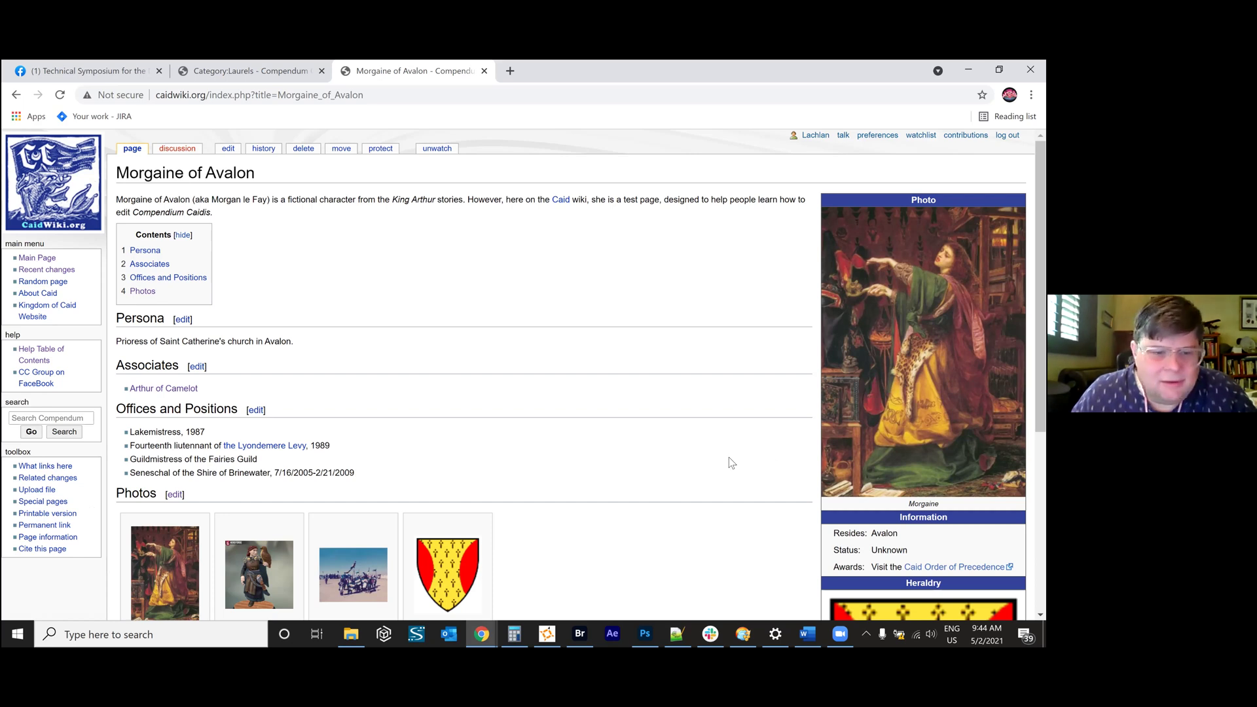
# Switch to the browser tab showing the Laurels category and open the wiki's Main Page there.
pyautogui.scroll(-5, 731, 463)
pyautogui.scroll(3, 73, 191)
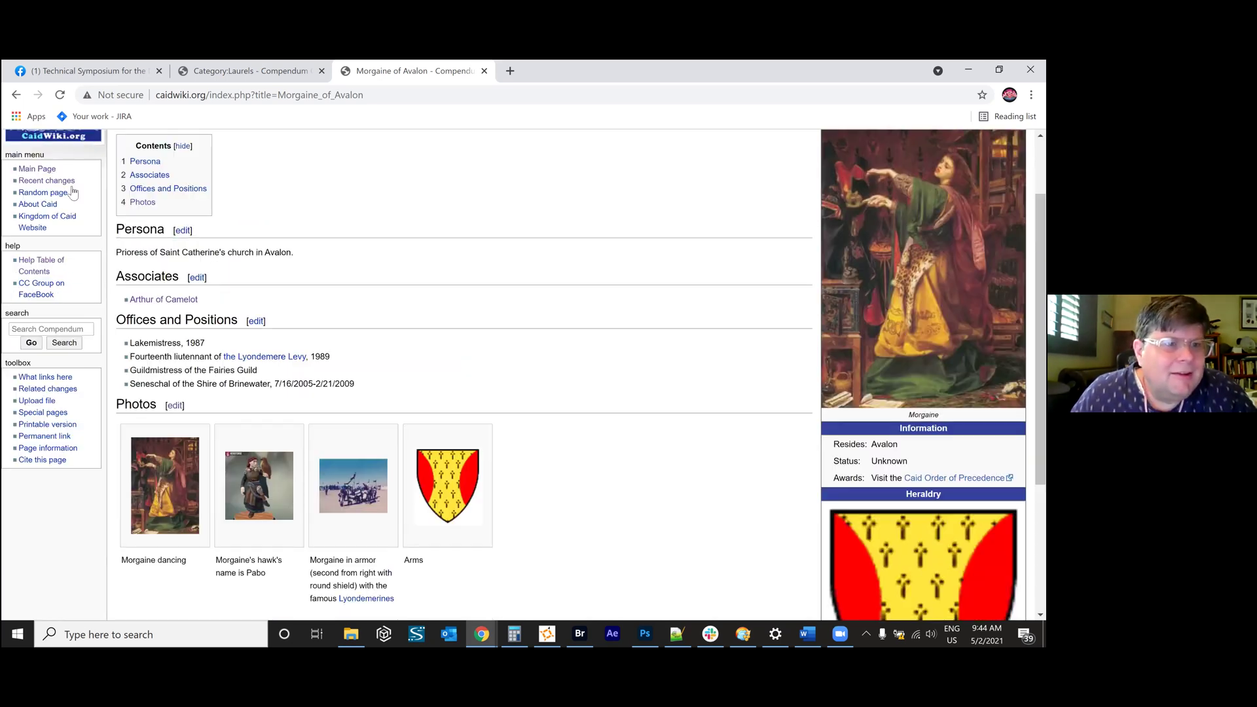
pyautogui.scroll(2, 74, 191)
pyautogui.click(249, 70)
pyautogui.scroll(15, 53, 292)
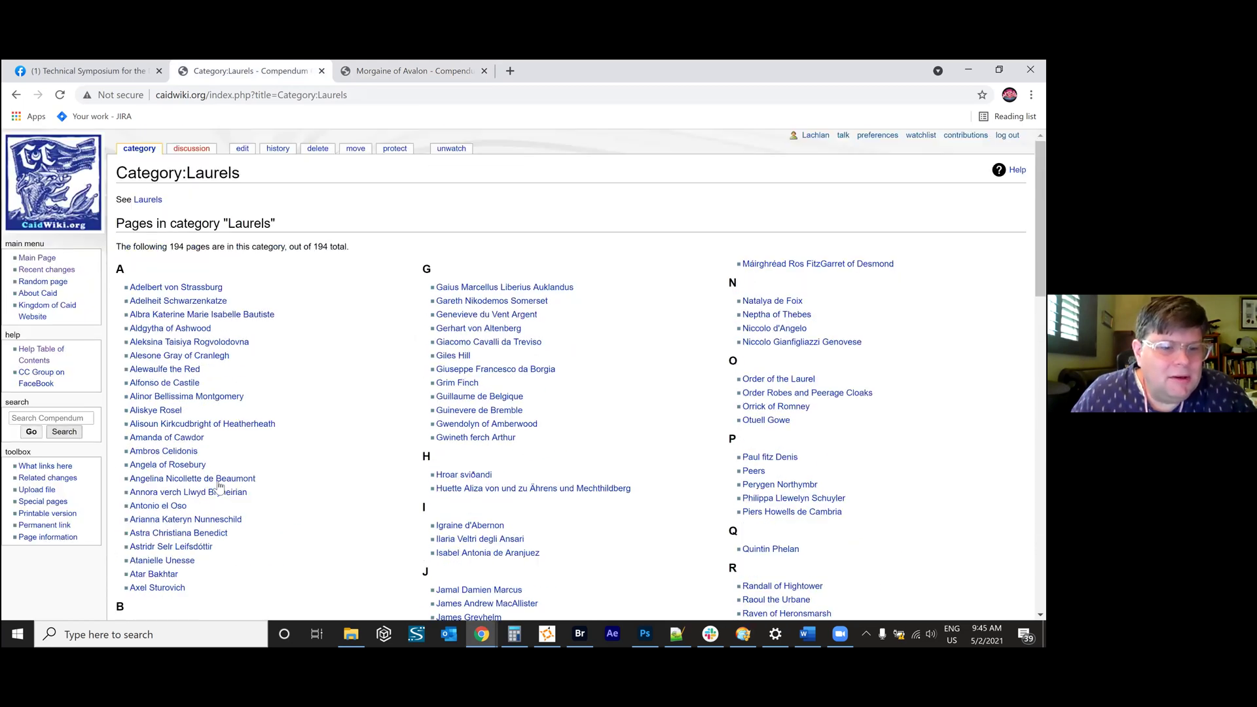
pyautogui.click(219, 483)
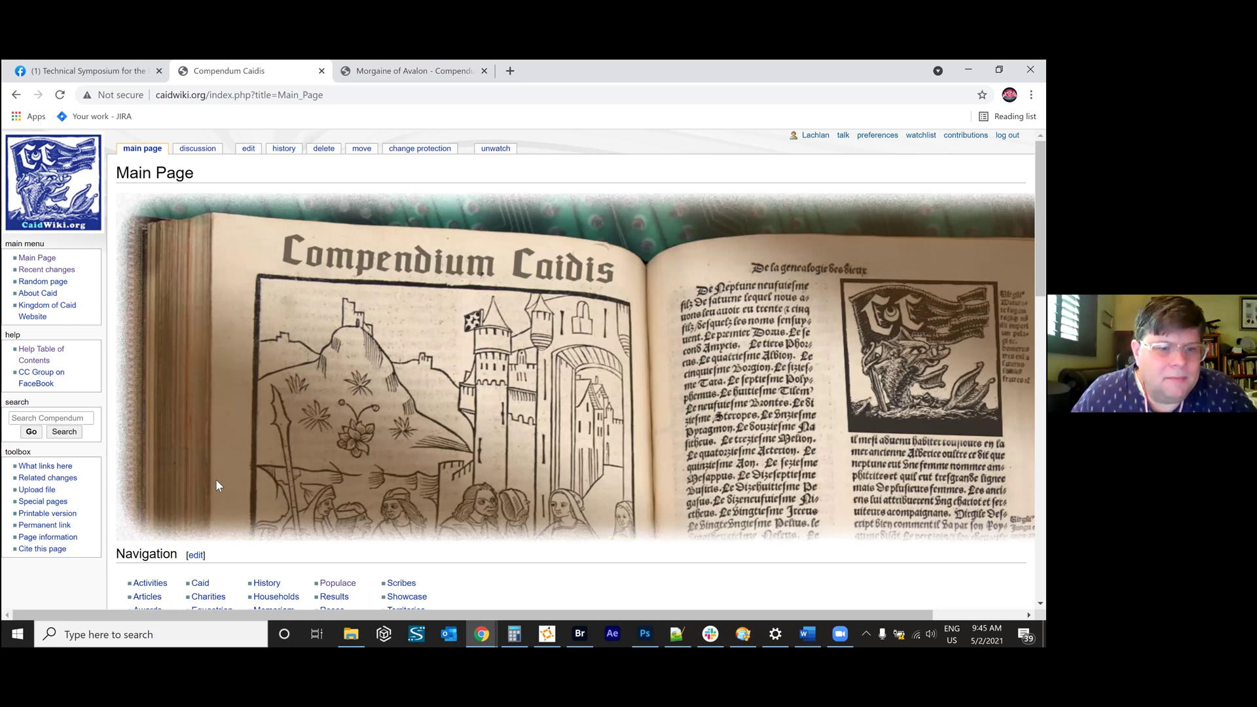
# Look over the Main Page's Navigation, News, In Memory, New Users and Notices sections.
pyautogui.scroll(-1, 218, 485)
pyautogui.scroll(-4, 509, 131)
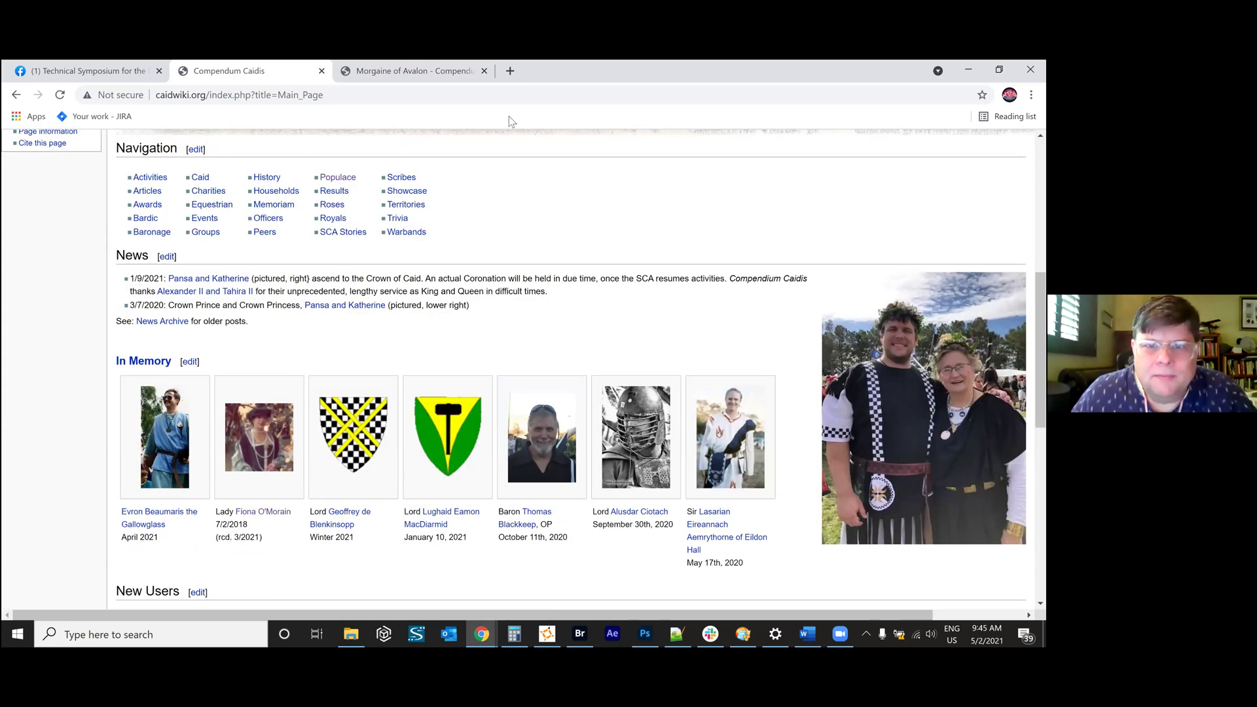
pyautogui.scroll(-4, 556, 141)
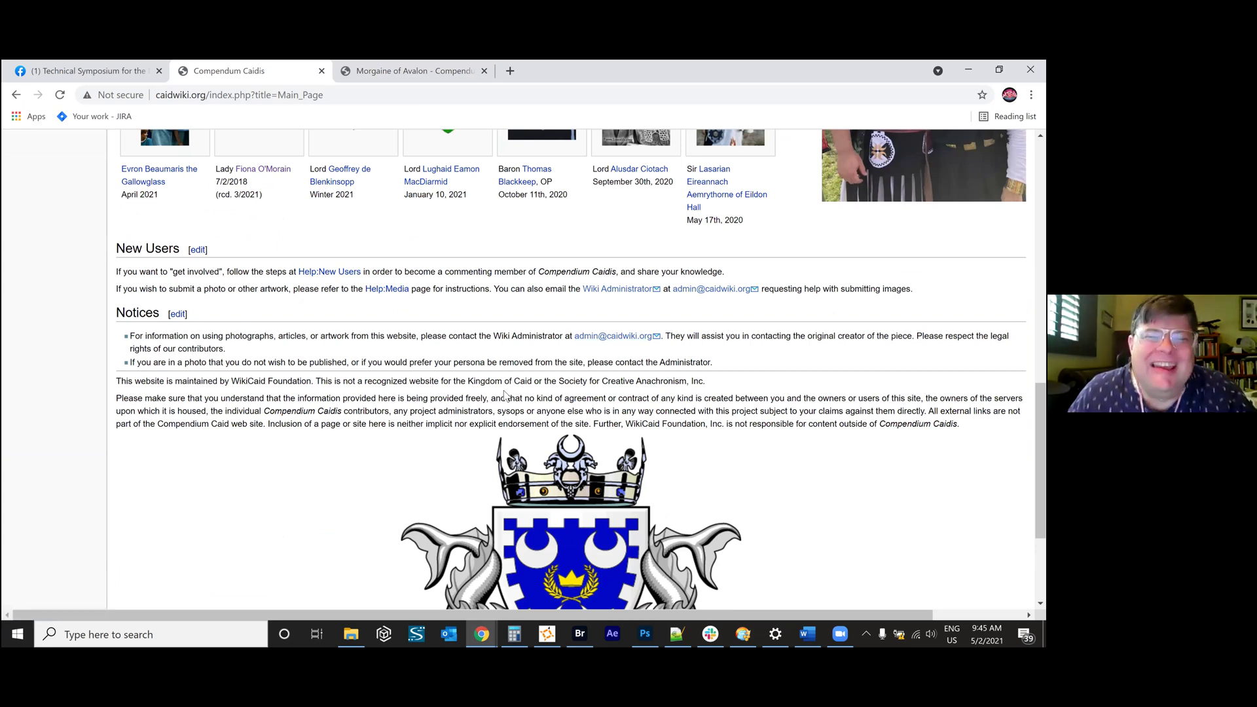
pyautogui.scroll(1, 435, 419)
pyautogui.scroll(8, 424, 434)
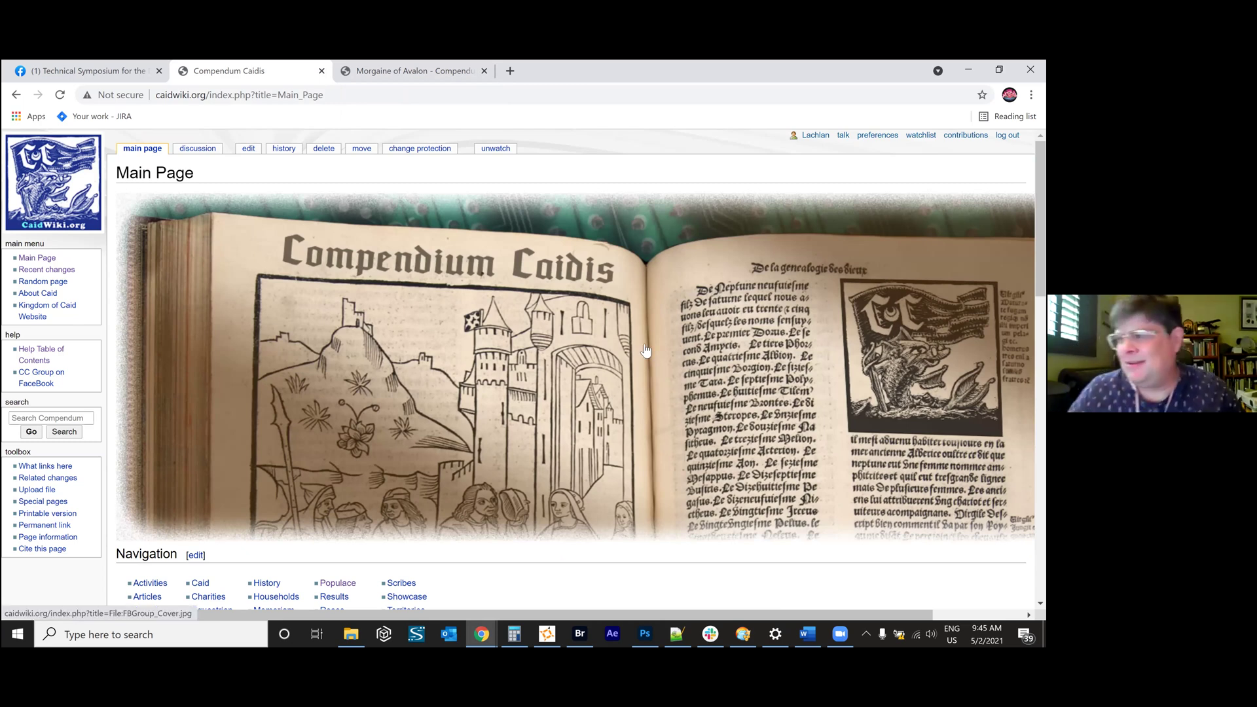
# Open the wiki's Upload file form and choose Lady_M.jpg from the Downloads folder as the source file.
pyautogui.scroll(-1, 339, 389)
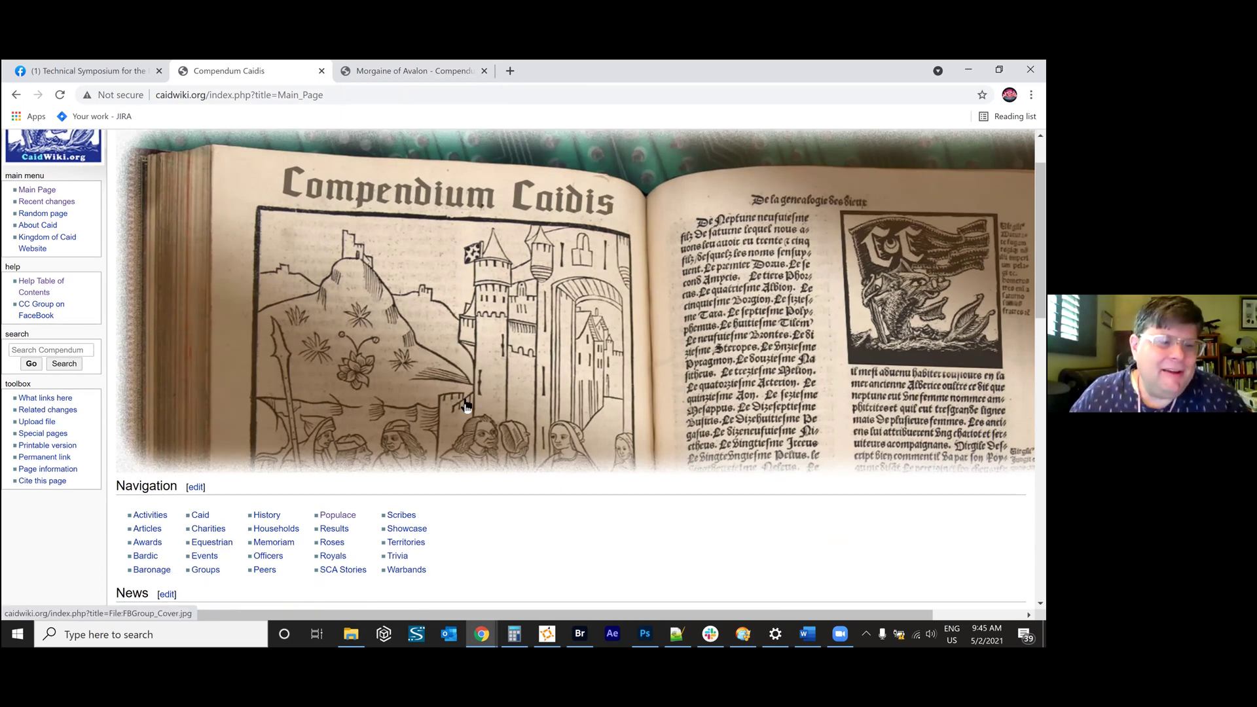
pyautogui.scroll(-1, 337, 387)
pyautogui.click(34, 354)
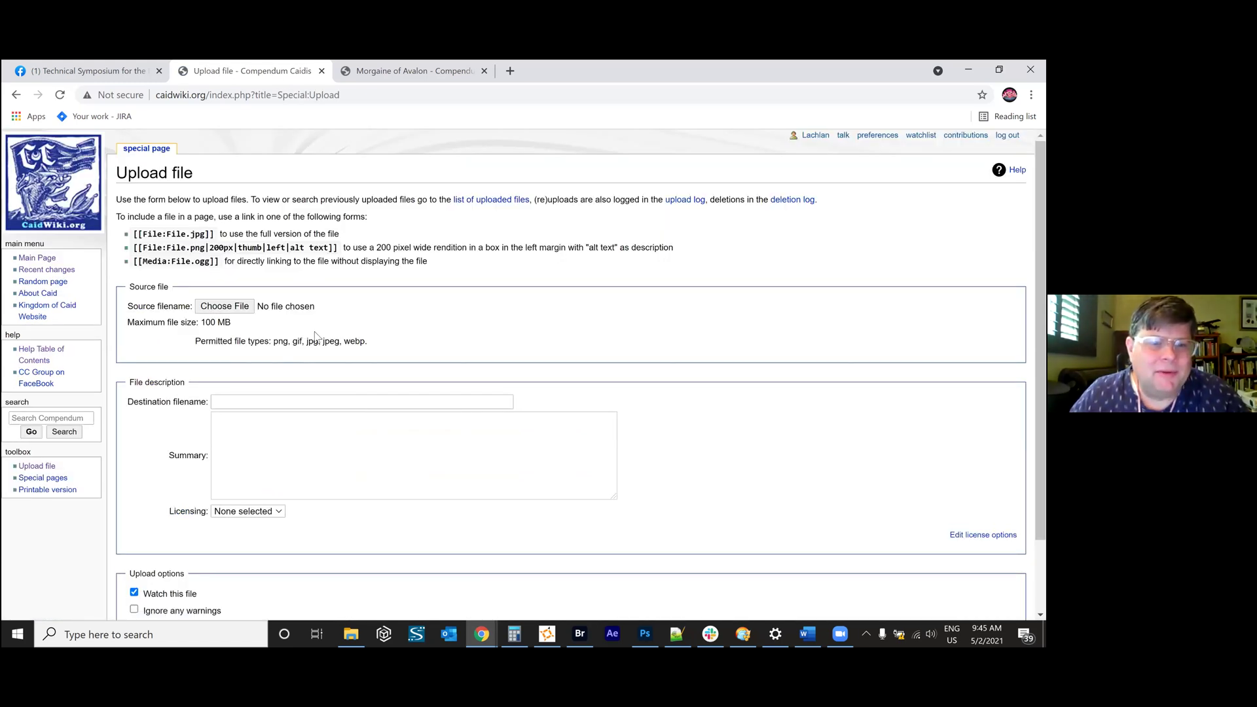
pyautogui.click(241, 311)
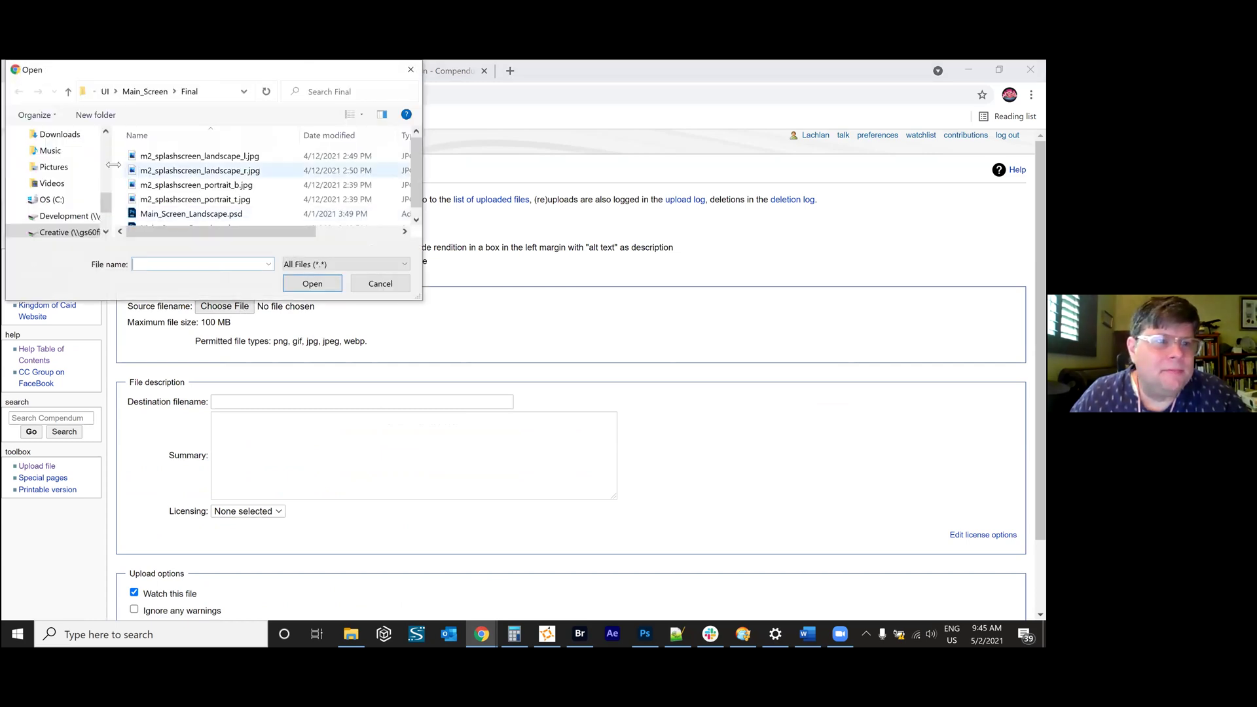
pyautogui.click(57, 134)
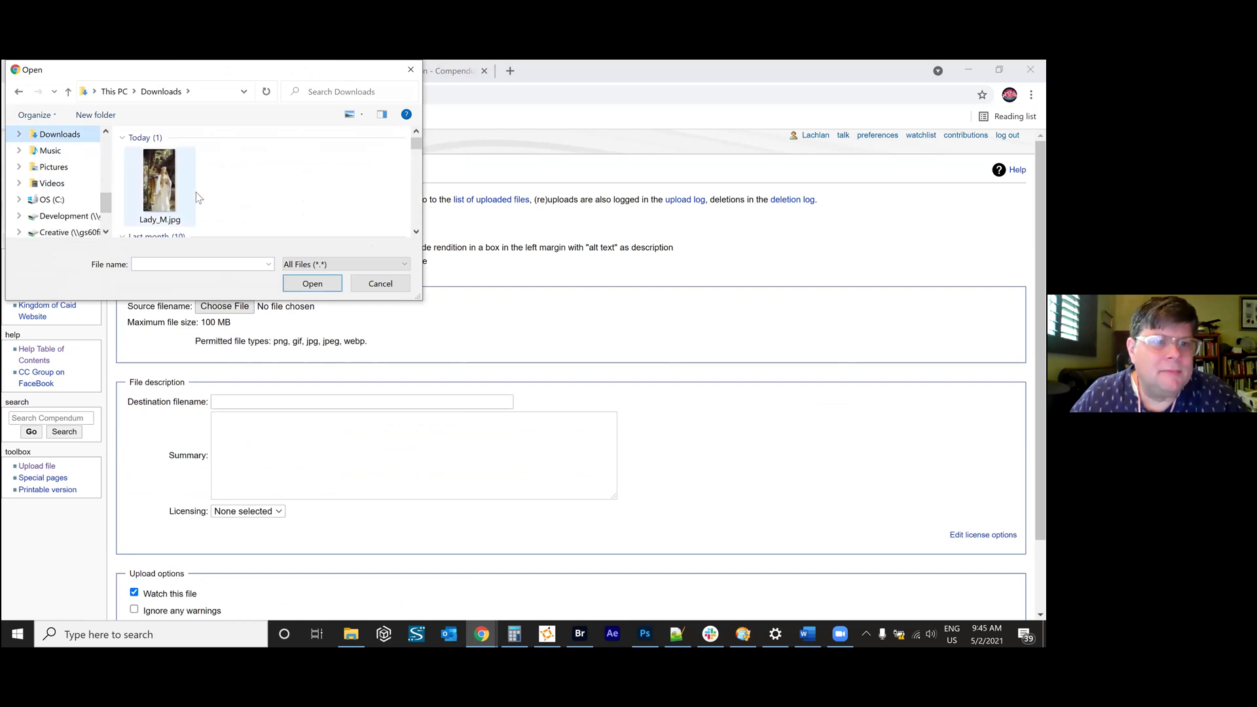
pyautogui.doubleClick(159, 183)
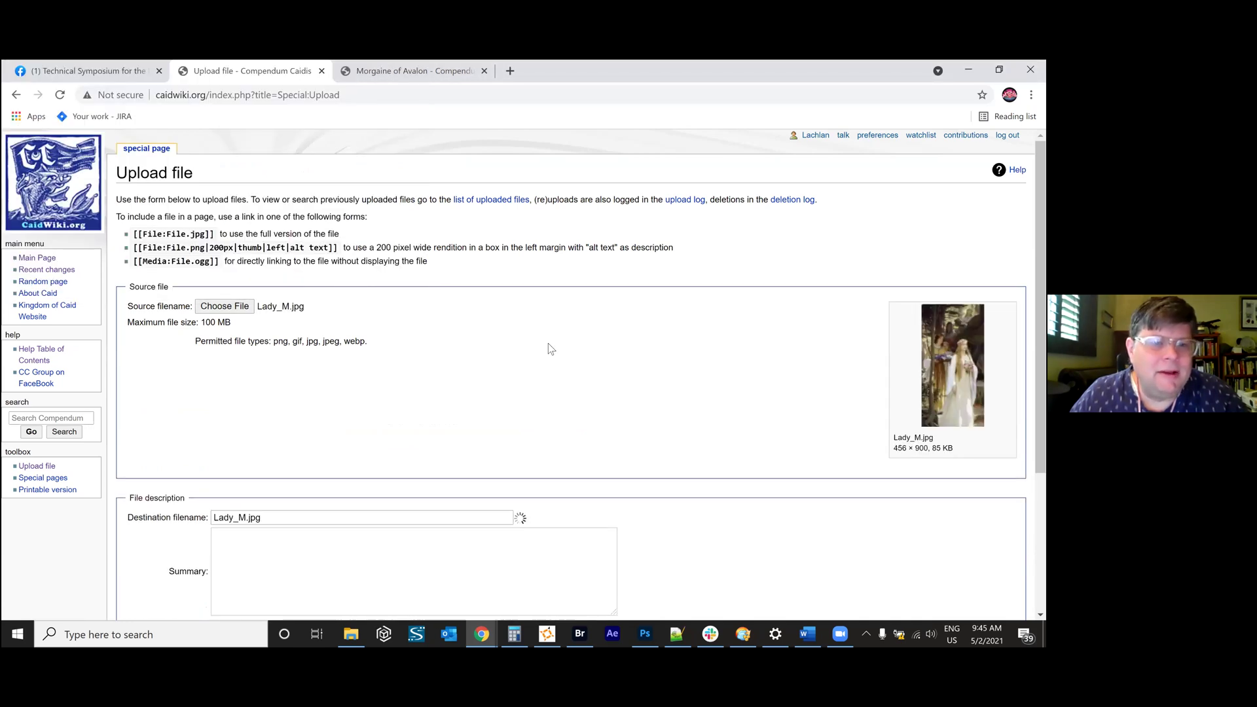
# Enter the summary "Lady M. Test picture." for the image and upload the file.
pyautogui.click(311, 550)
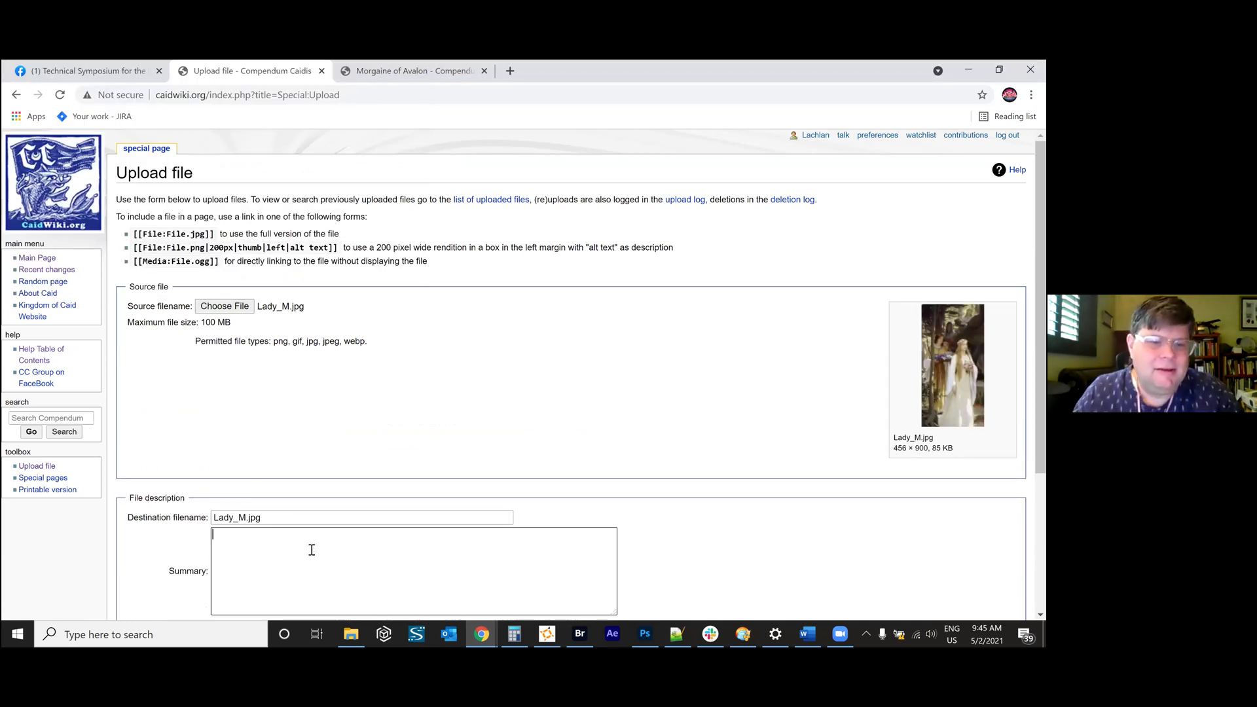
pyautogui.write('Lady M. Test pictu')
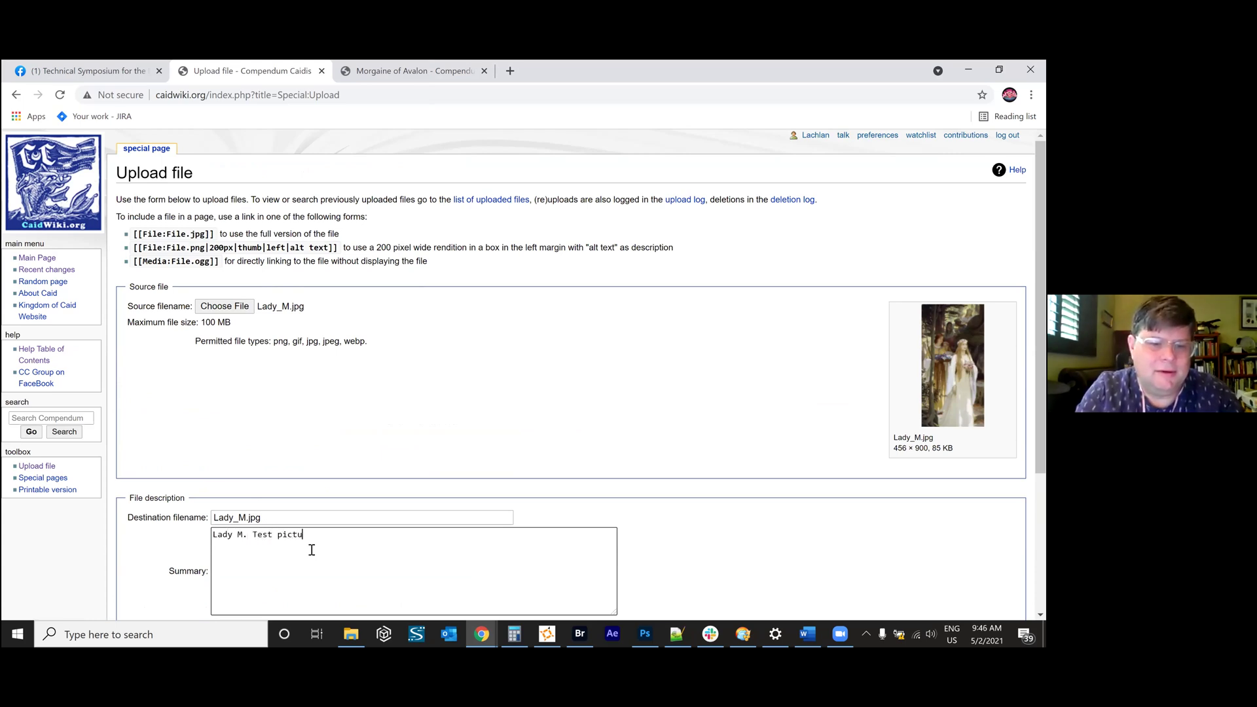
pyautogui.write('re.')
pyautogui.scroll(-3, 463, 492)
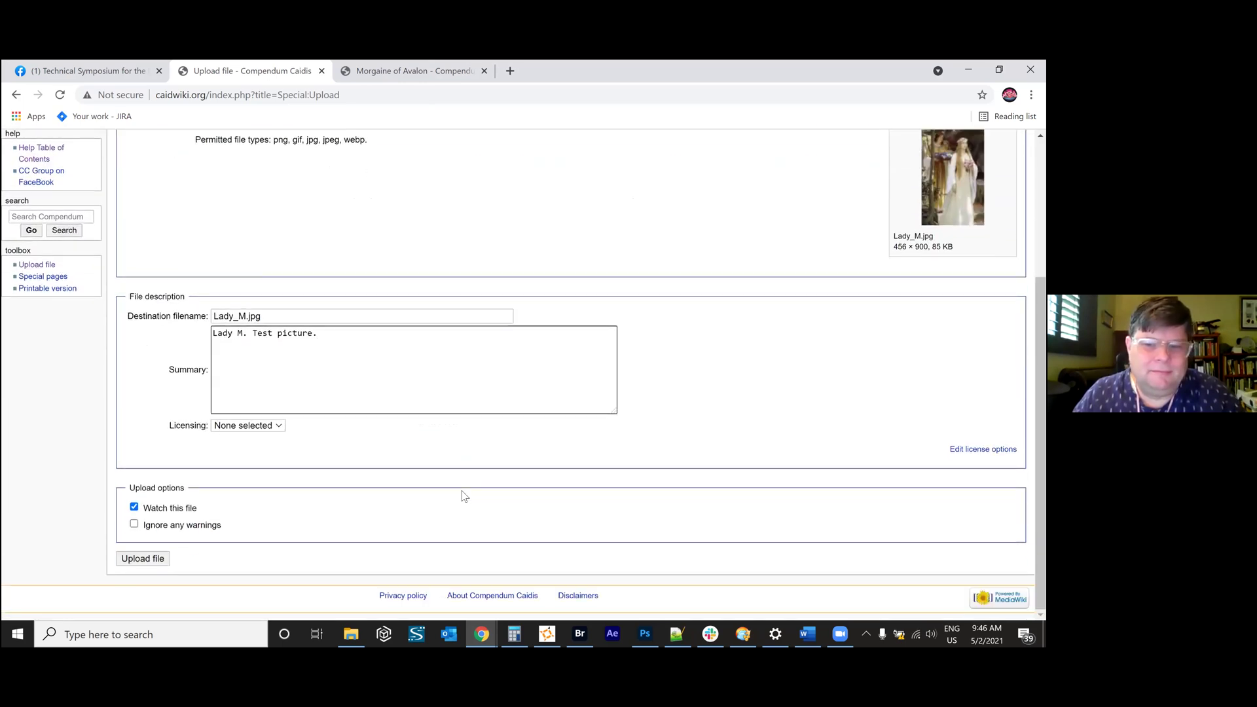
pyautogui.click(140, 558)
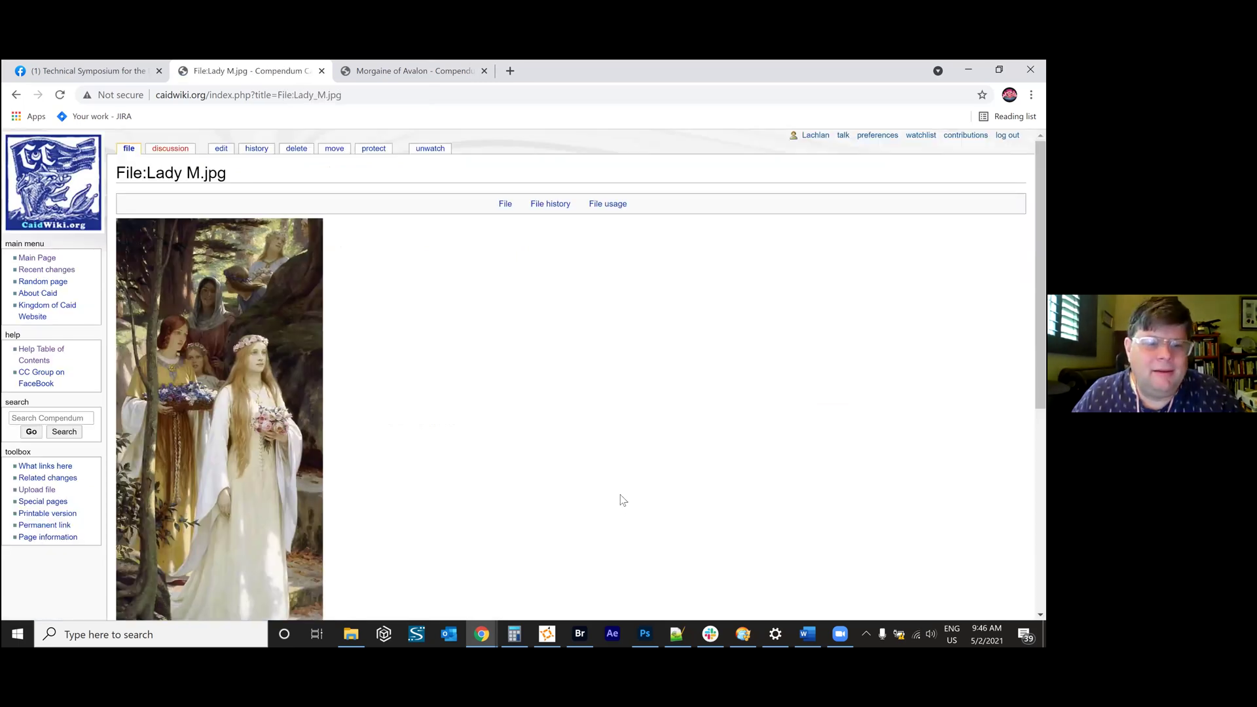
# Copy the page title "File:Lady M.jpg" from the uploaded image's file page.
pyautogui.scroll(-1, 621, 499)
pyautogui.scroll(1, 622, 498)
pyautogui.moveTo(119, 173); pyautogui.dragTo(233, 174)
pyautogui.hotkey('ctrl', 'c')
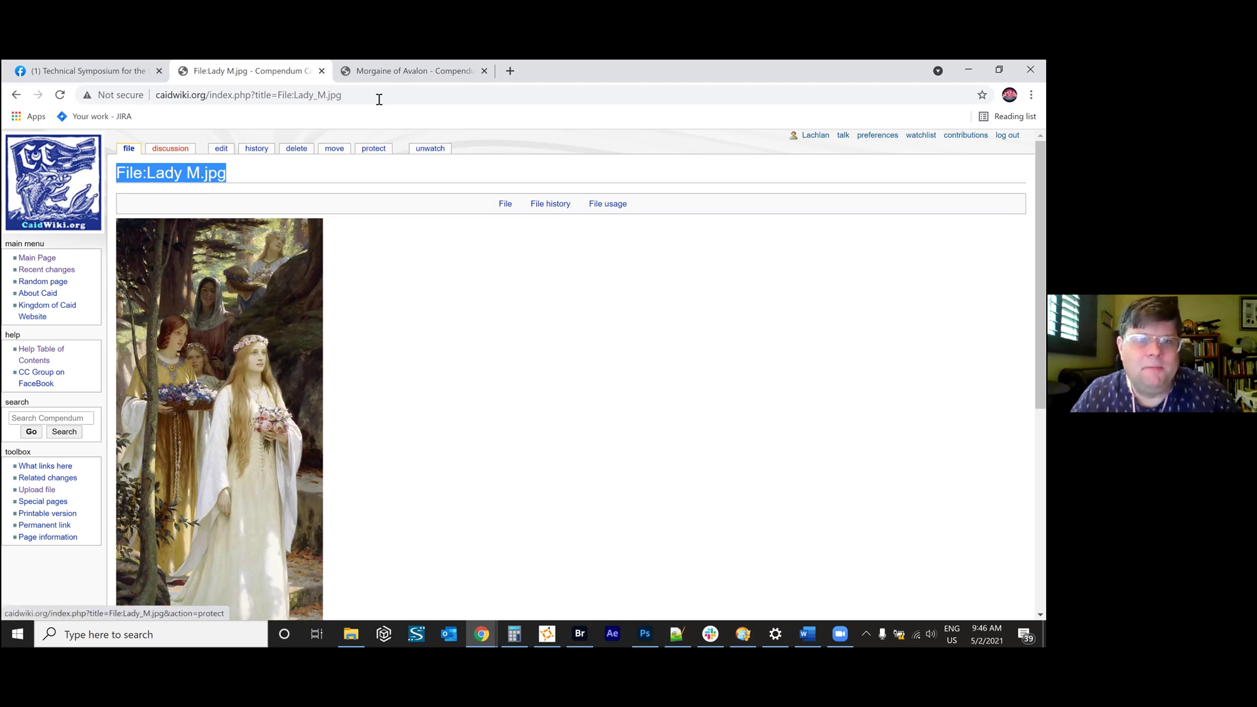
# Switch to the browser tab with the Morgaine of Avalon page and open the whole page for editing.
pyautogui.click(385, 71)
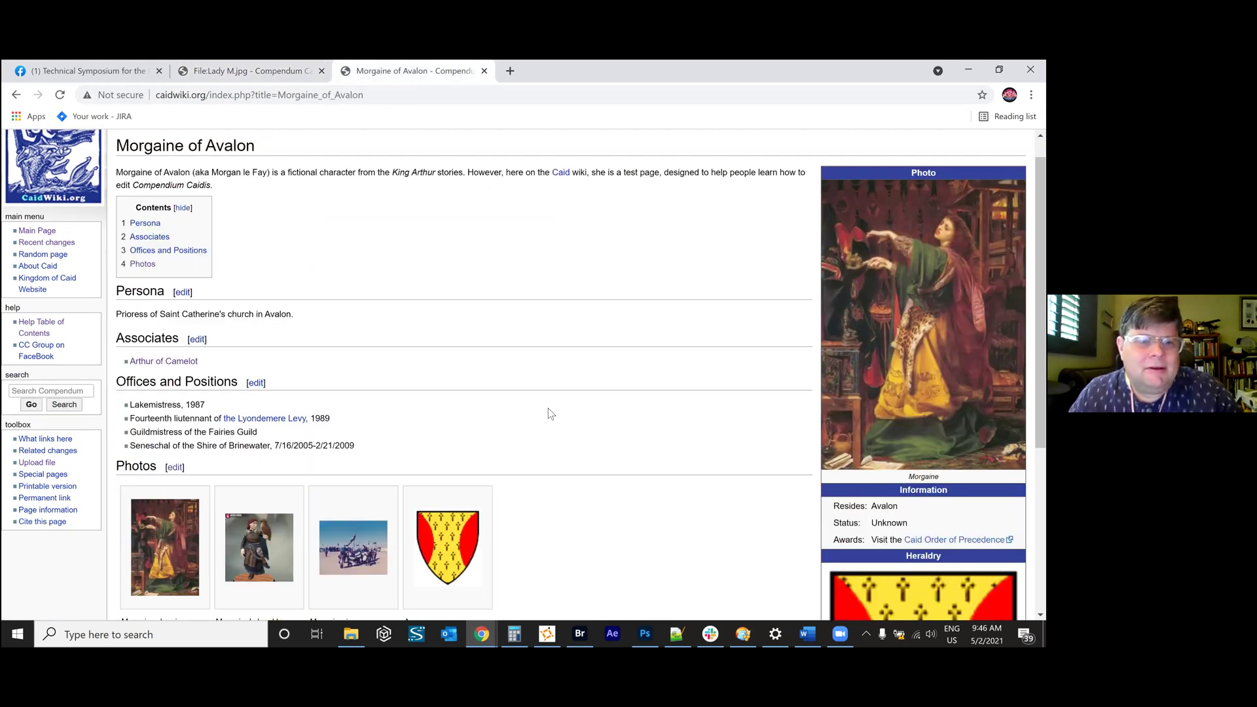
pyautogui.scroll(-3, 547, 419)
pyautogui.scroll(4, 470, 231)
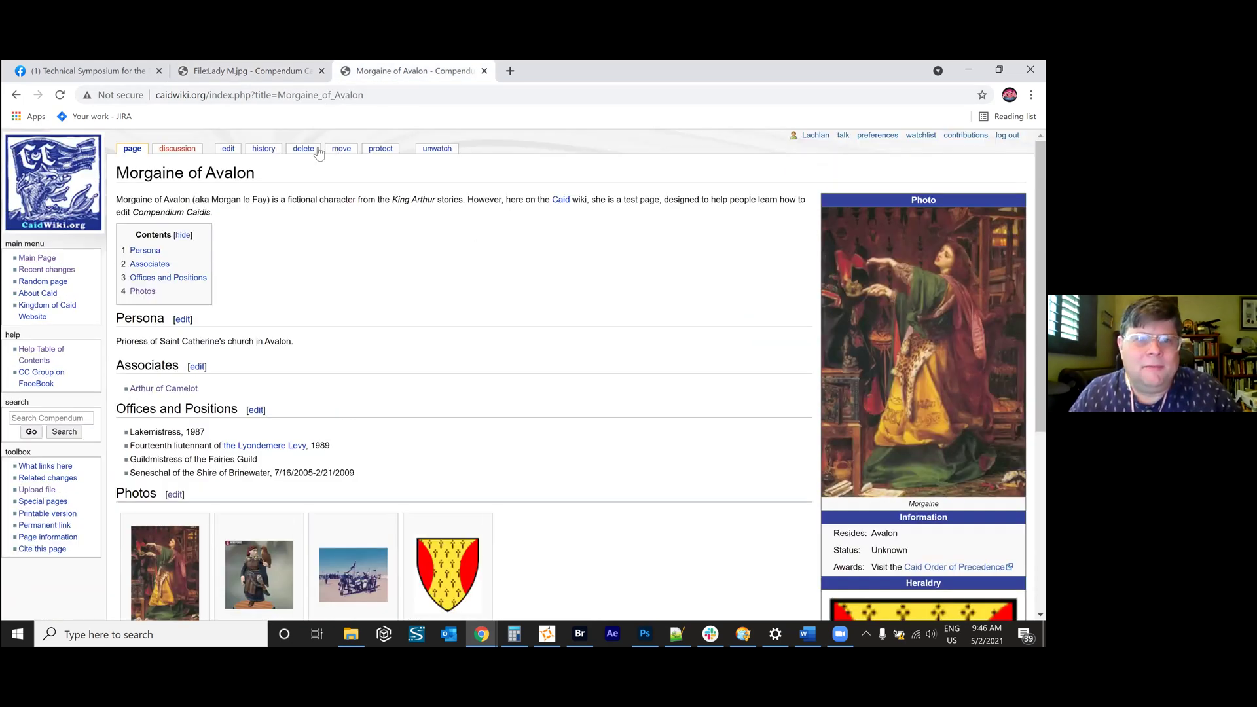
pyautogui.click(227, 149)
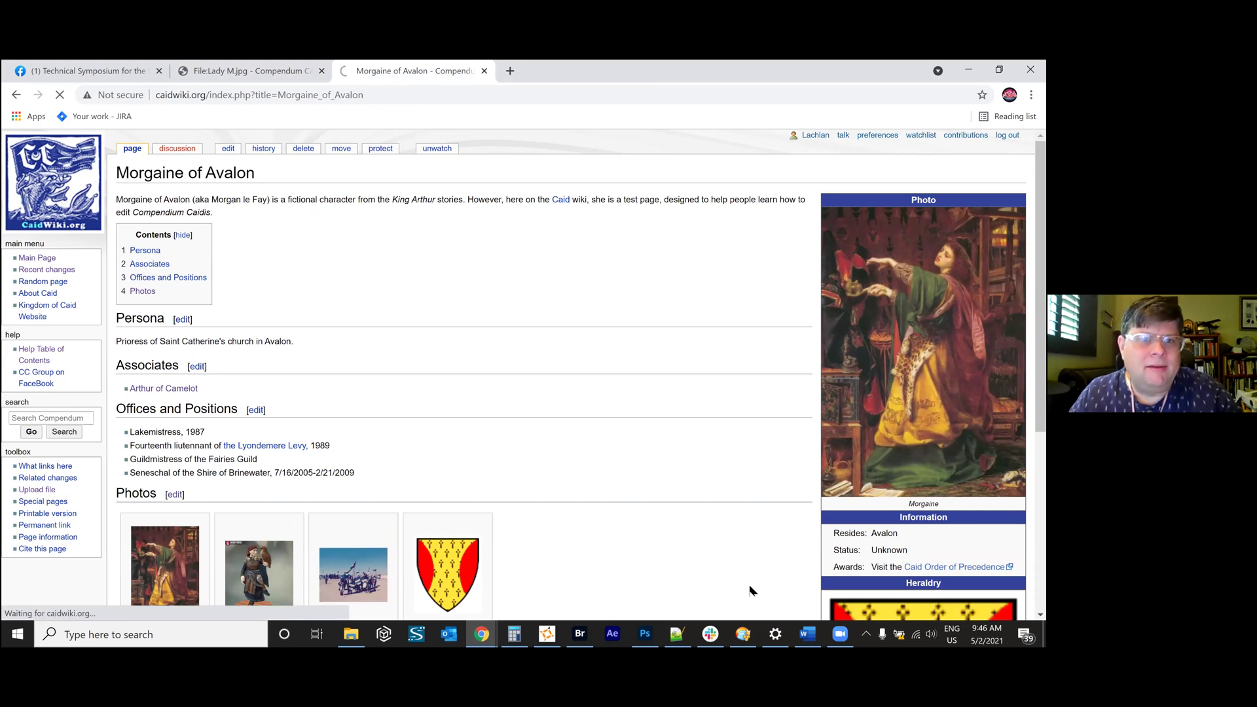
# Insert the line [[File:Lady M.jpg|width=300]] above the Photos heading in the page code.
pyautogui.scroll(-15, 749, 589)
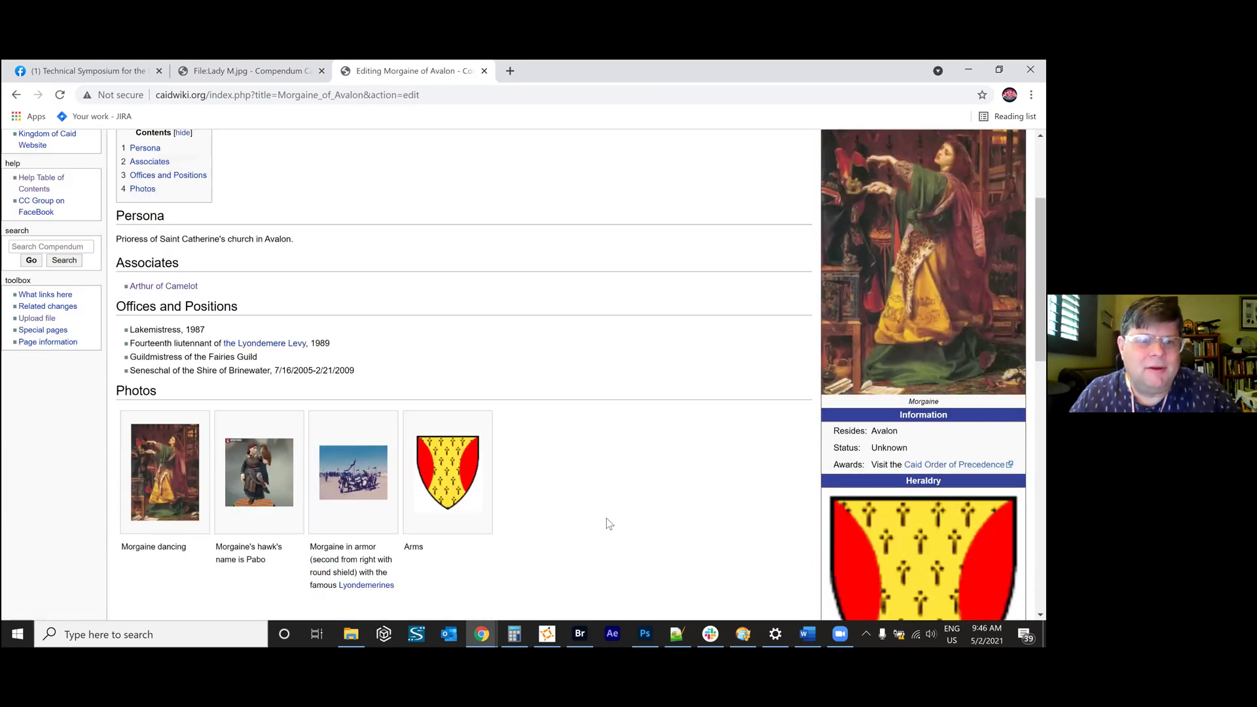
pyautogui.scroll(-1, 288, 368)
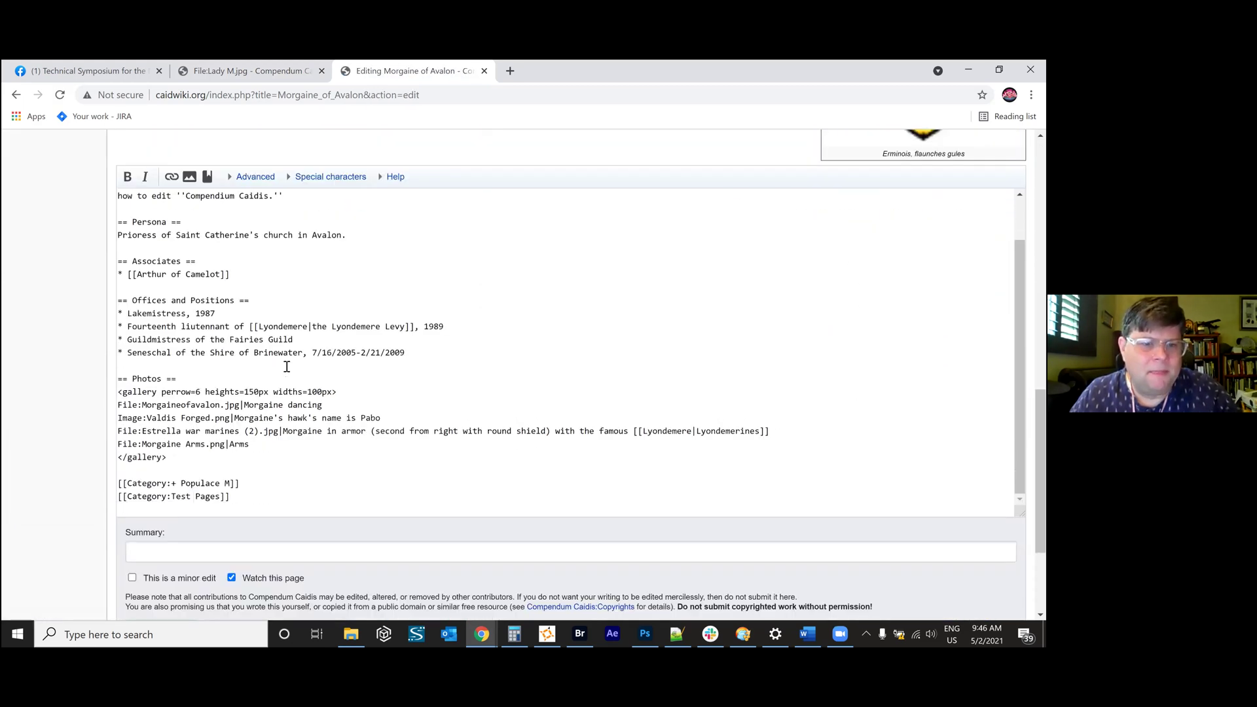
pyautogui.click(597, 365)
pyautogui.press('Return')
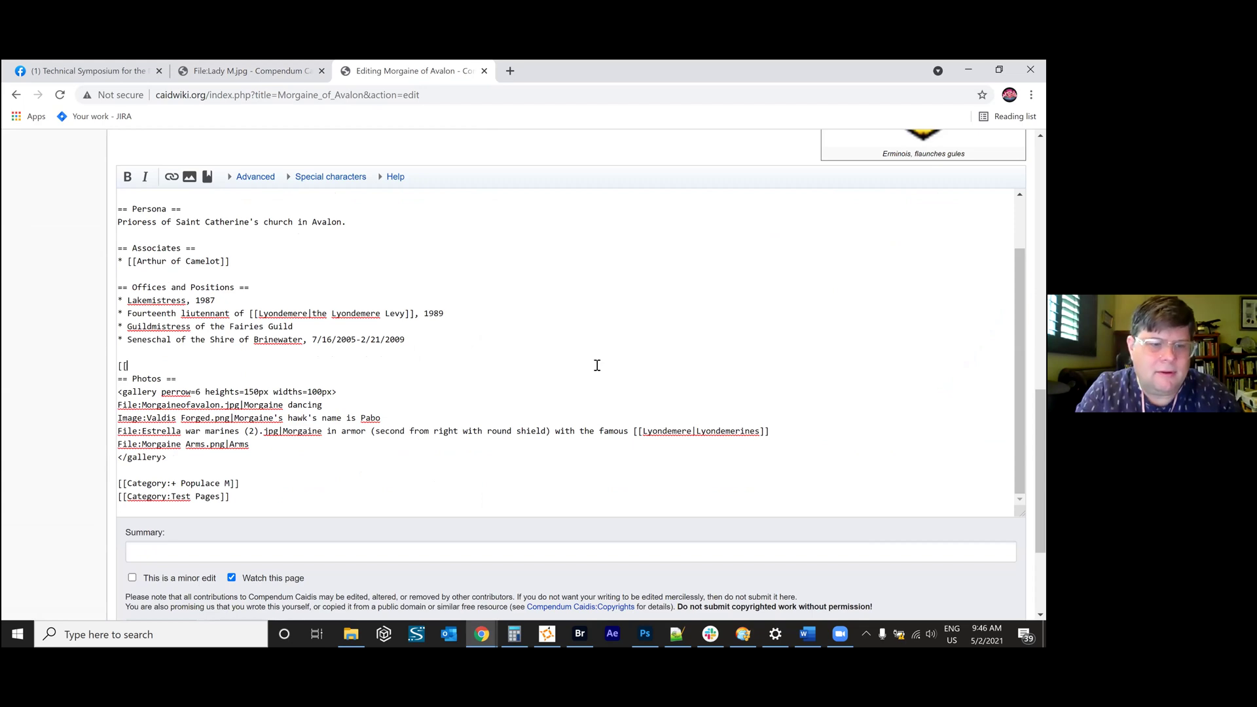
pyautogui.write('[[')
pyautogui.hotkey('ctrl', 'v')
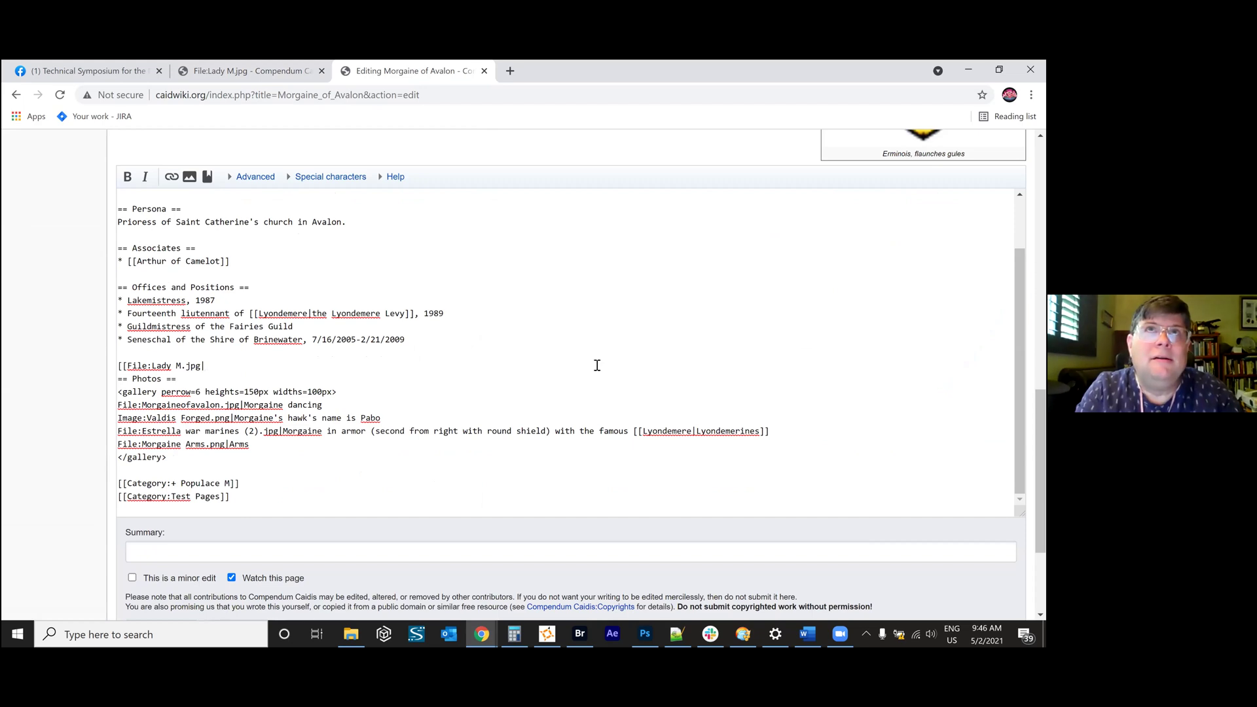
pyautogui.write('|width=300')
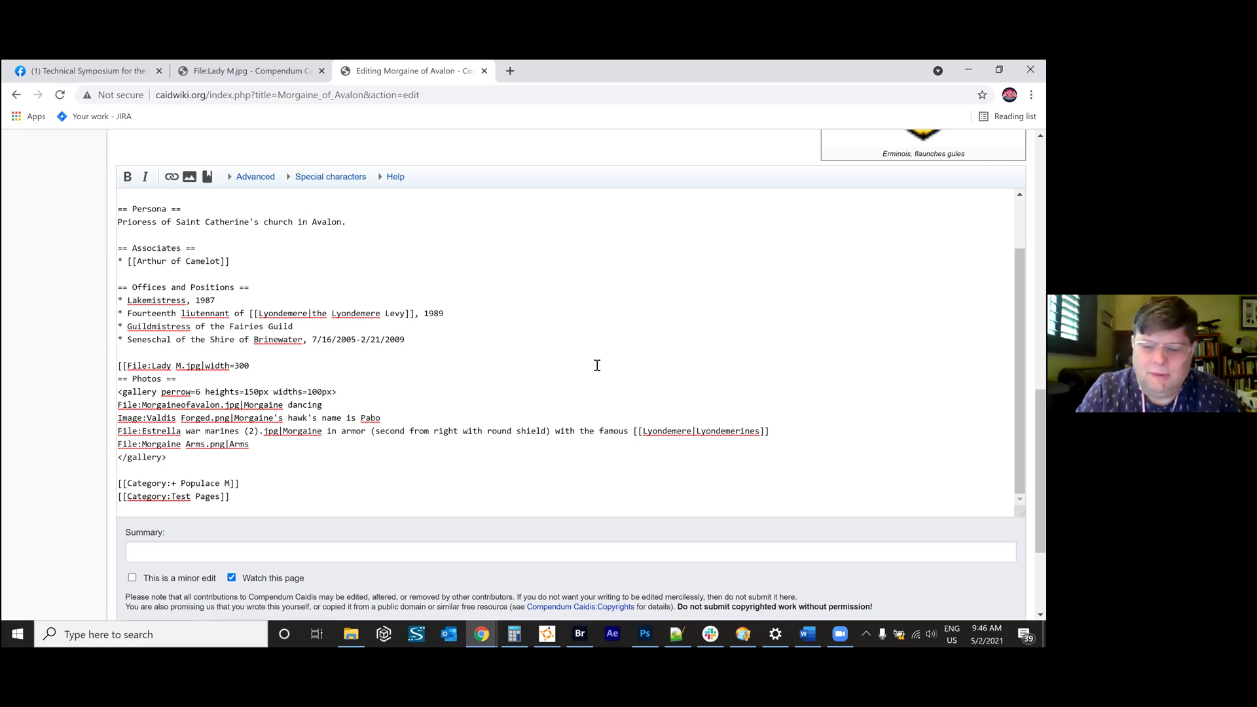
pyautogui.write(']')
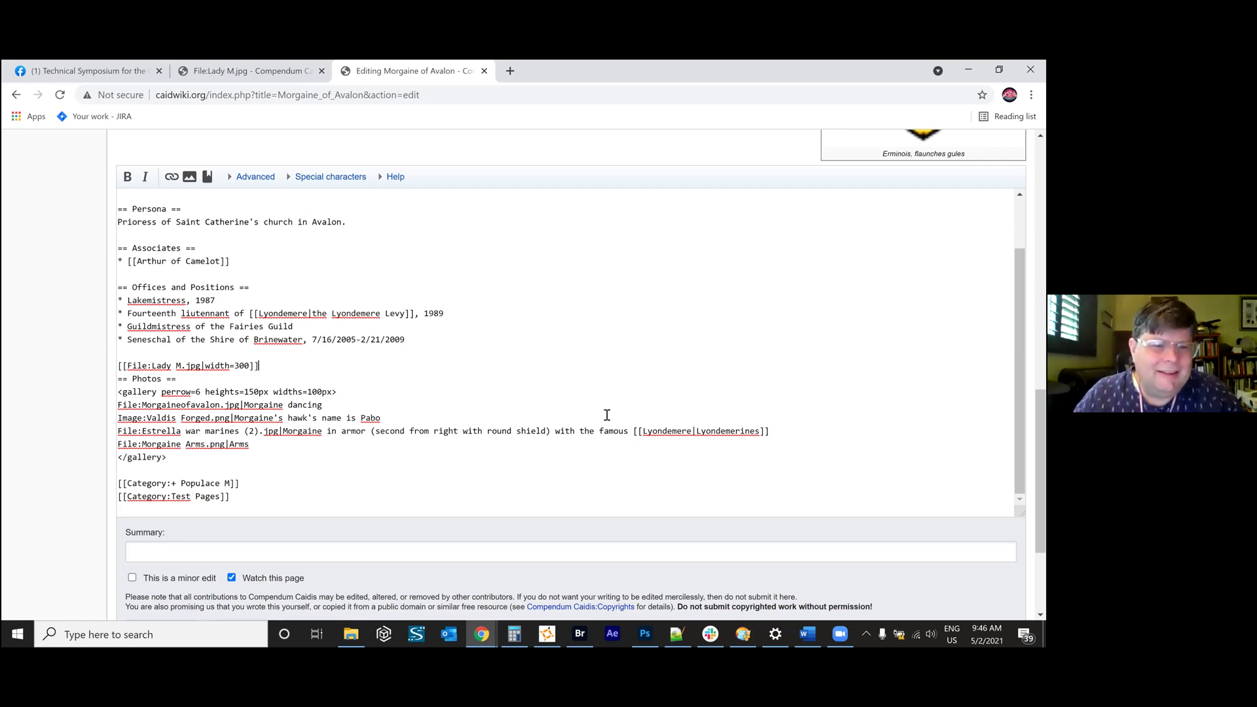
# Change the Lady M.jpg image code to width=200 and preview the page.
pyautogui.scroll(-1, 351, 328)
pyautogui.moveTo(234, 298); pyautogui.dragTo(241, 300)
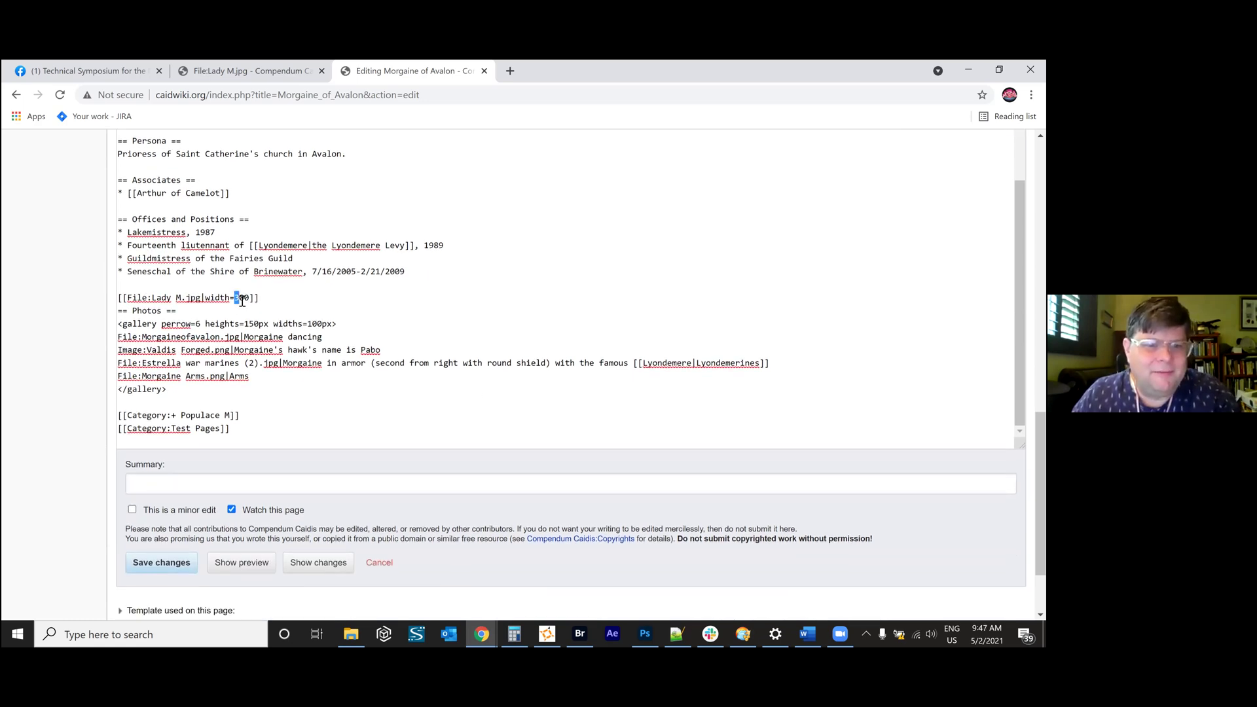
pyautogui.write('2')
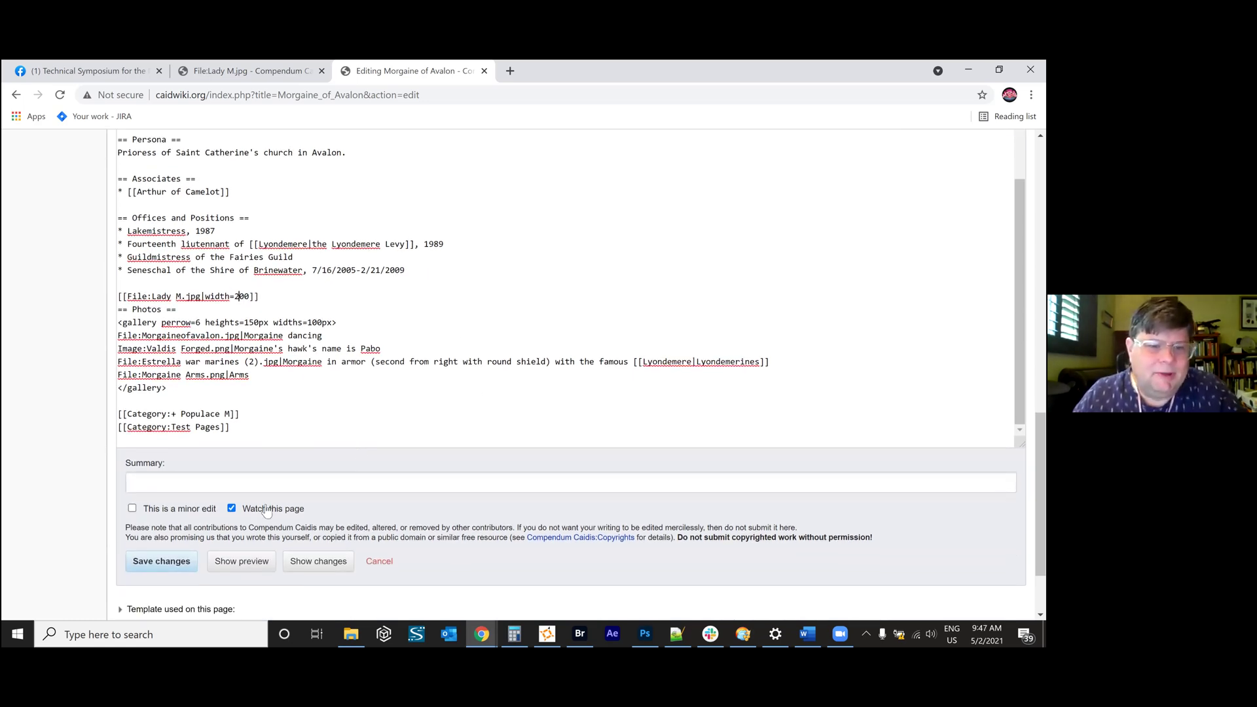
pyautogui.scroll(-2, 476, 317)
pyautogui.click(233, 464)
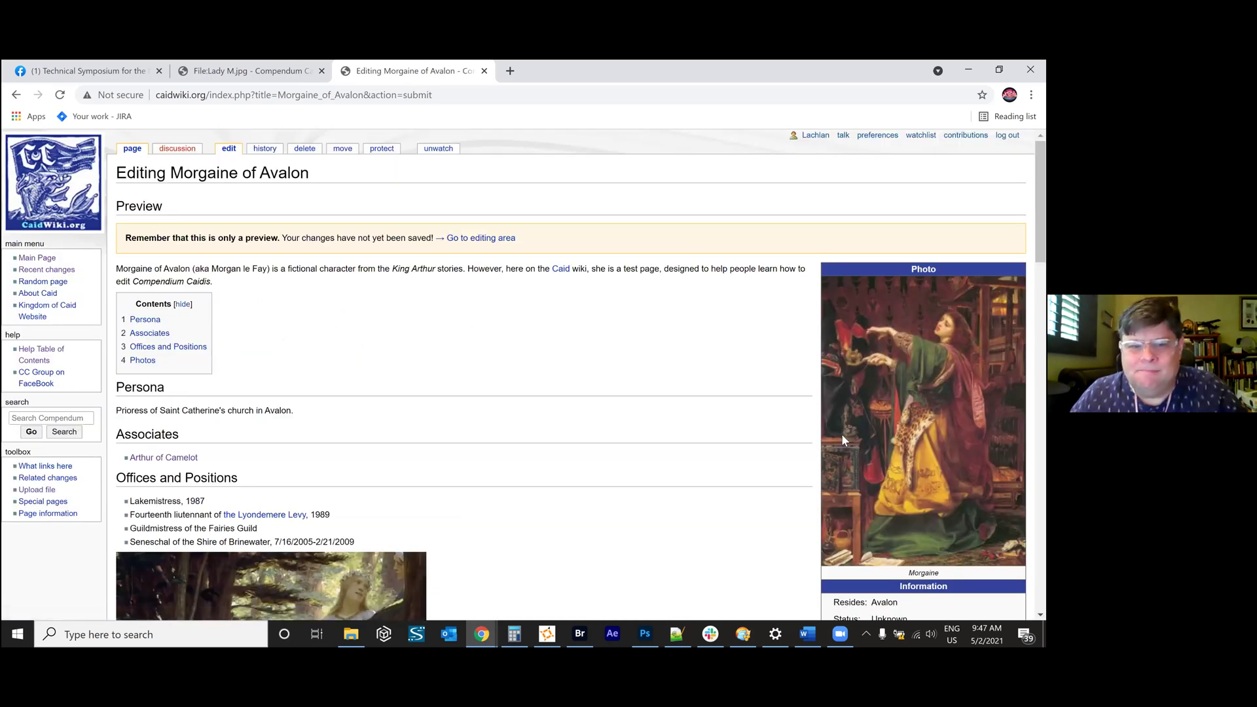
# Examine the size and placement of the Lady M image in the preview and compare it with its code line.
pyautogui.scroll(-6, 842, 433)
pyautogui.scroll(-4, 843, 433)
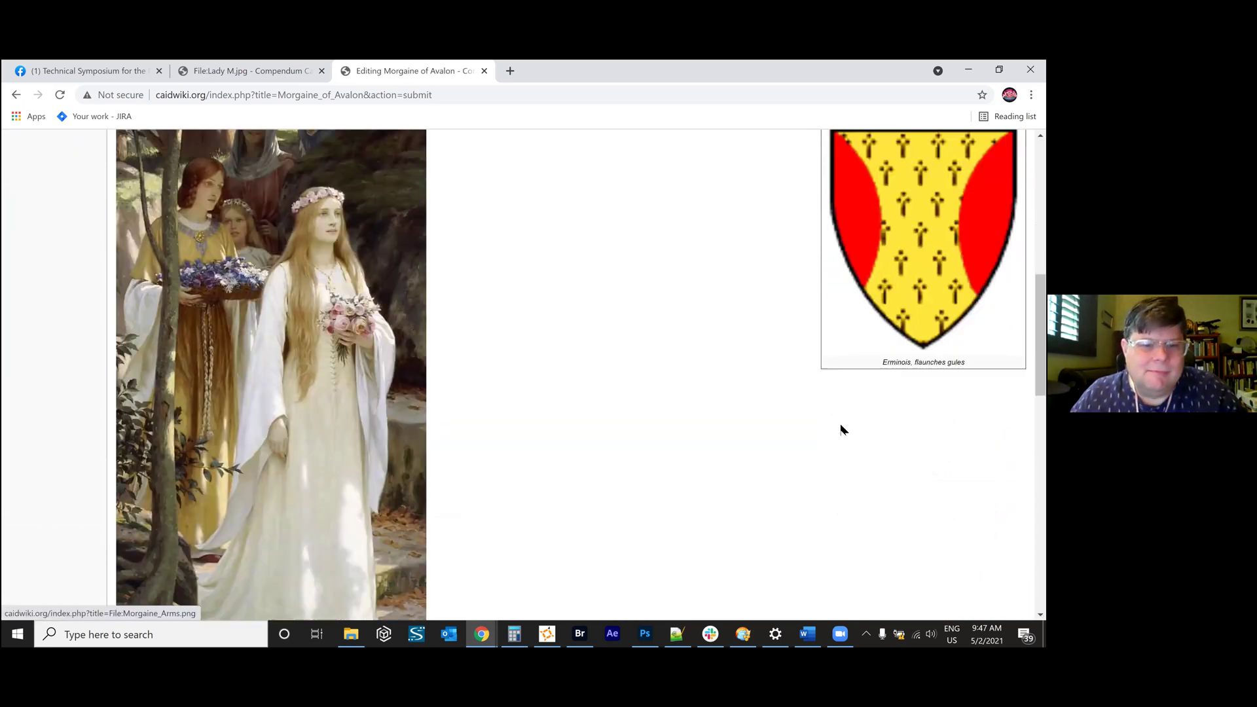
pyautogui.scroll(7, 841, 427)
pyautogui.scroll(1, 843, 430)
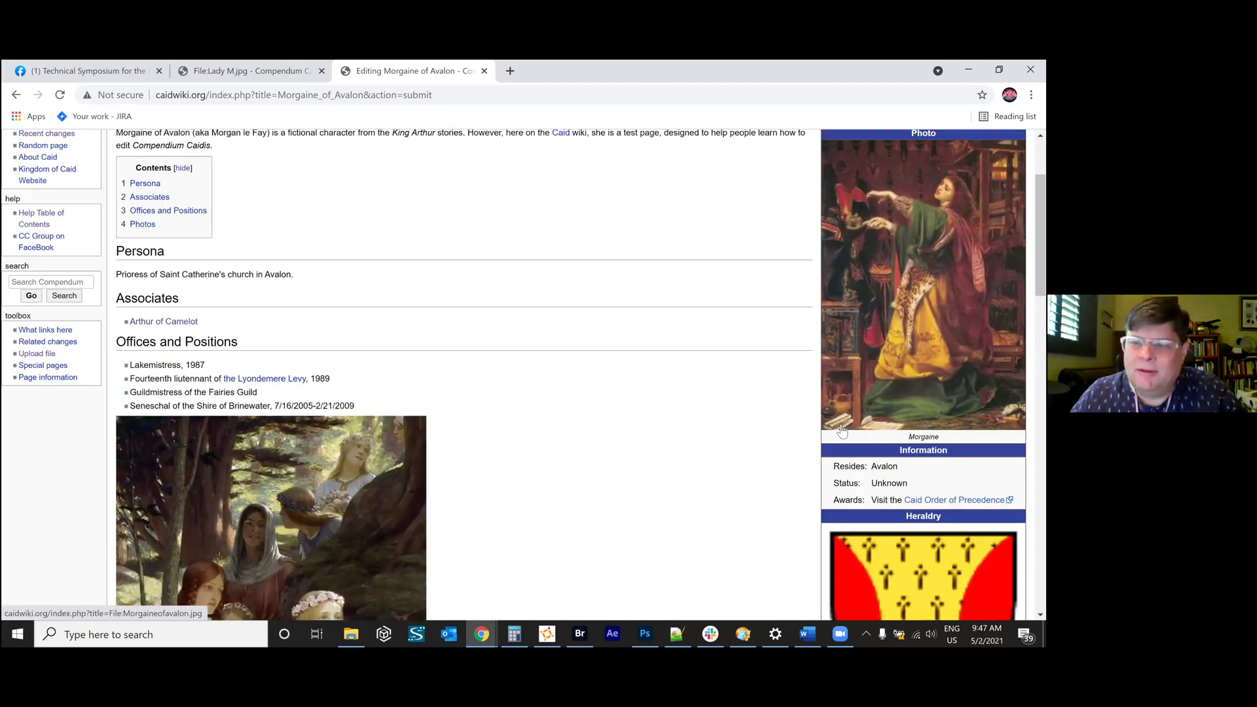
pyautogui.scroll(-8, 841, 427)
pyautogui.scroll(-5, 840, 425)
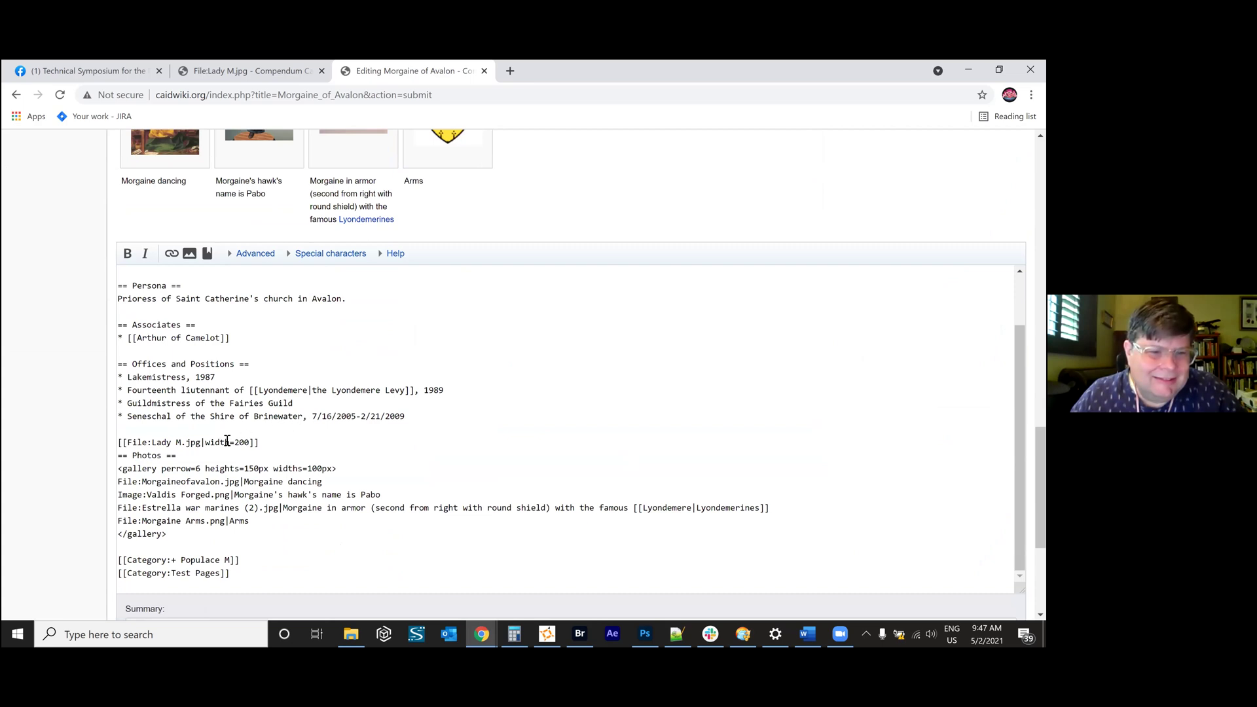
pyautogui.scroll(-4, 226, 438)
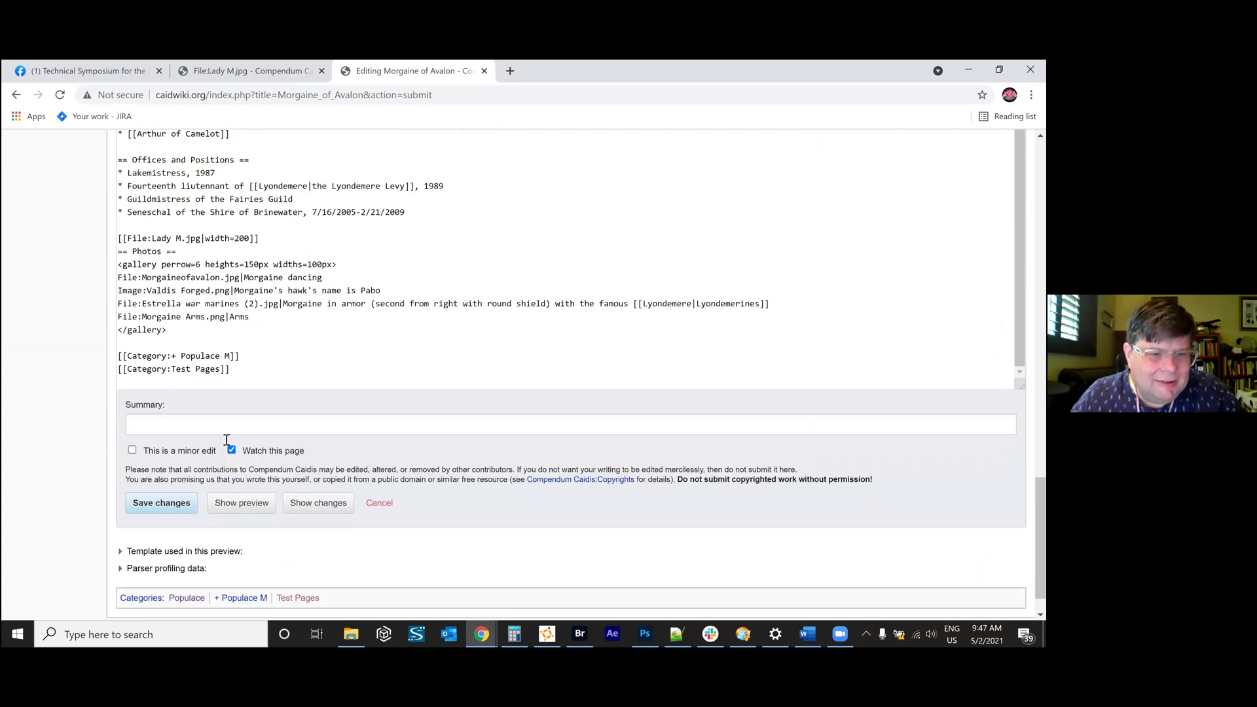
pyautogui.scroll(3, 226, 435)
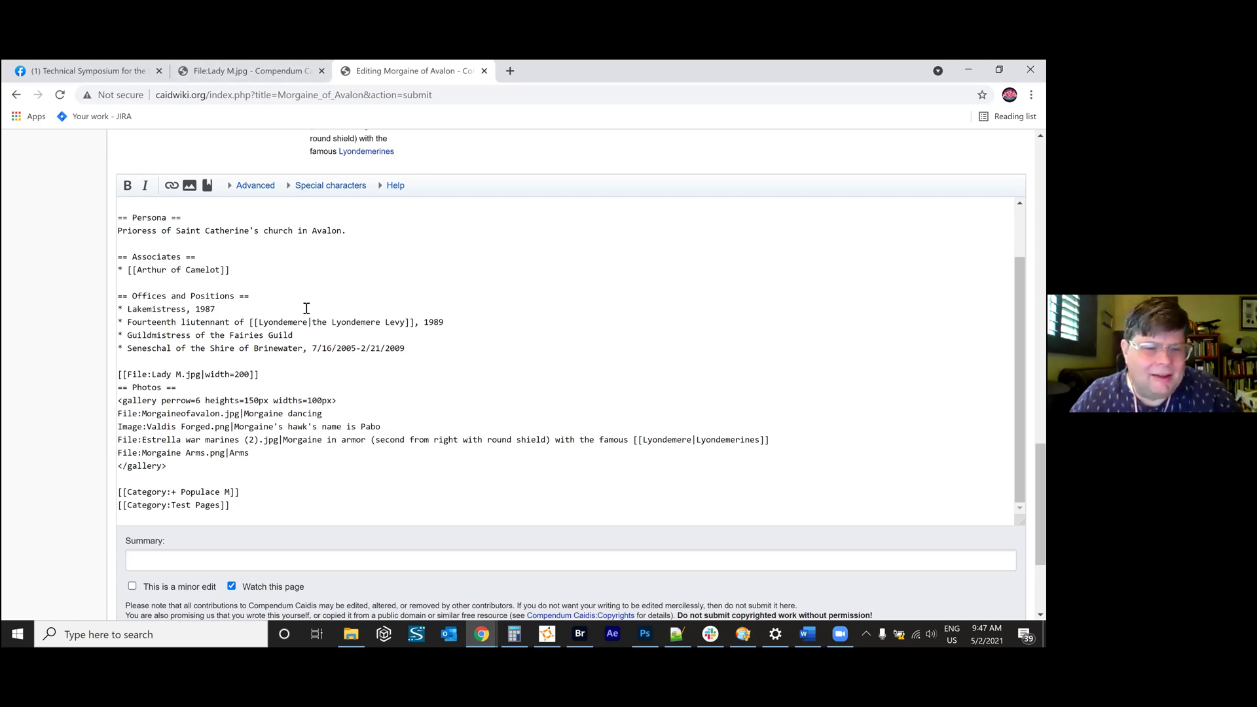
pyautogui.click(262, 377)
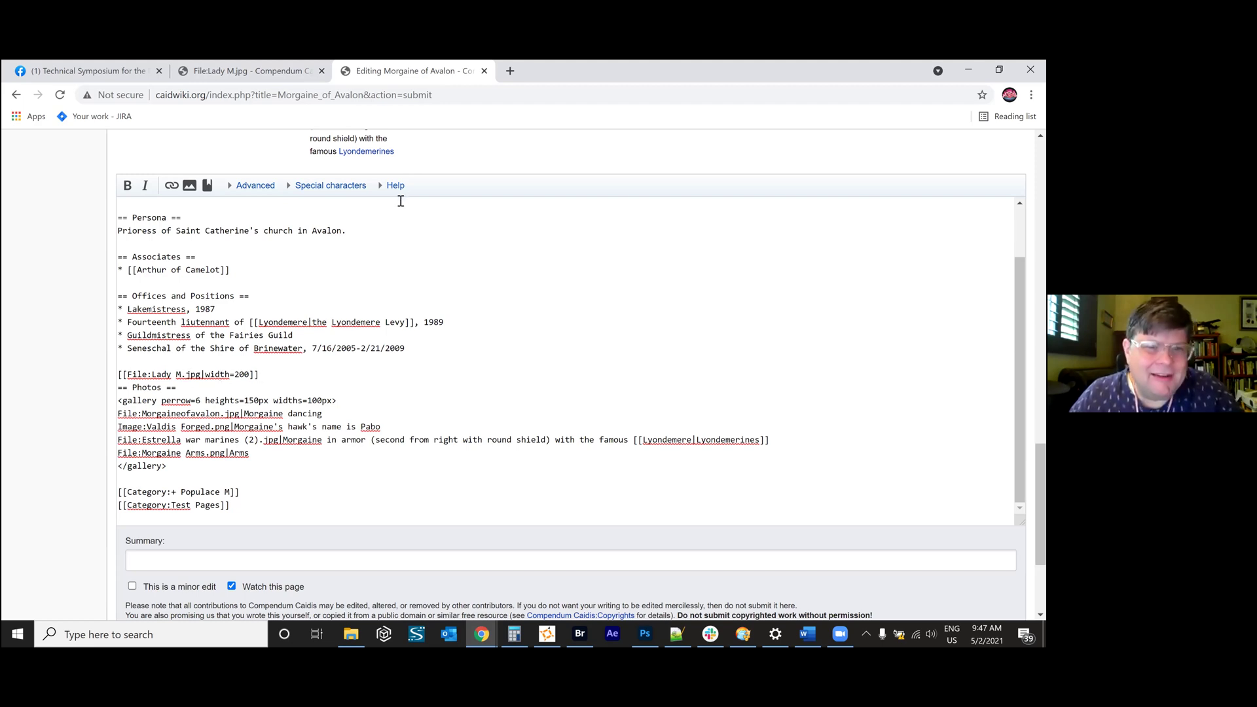
# Switch to the browser tab showing the Lady M.jpg file page, go to the Main Page and open it for editing.
pyautogui.click(223, 72)
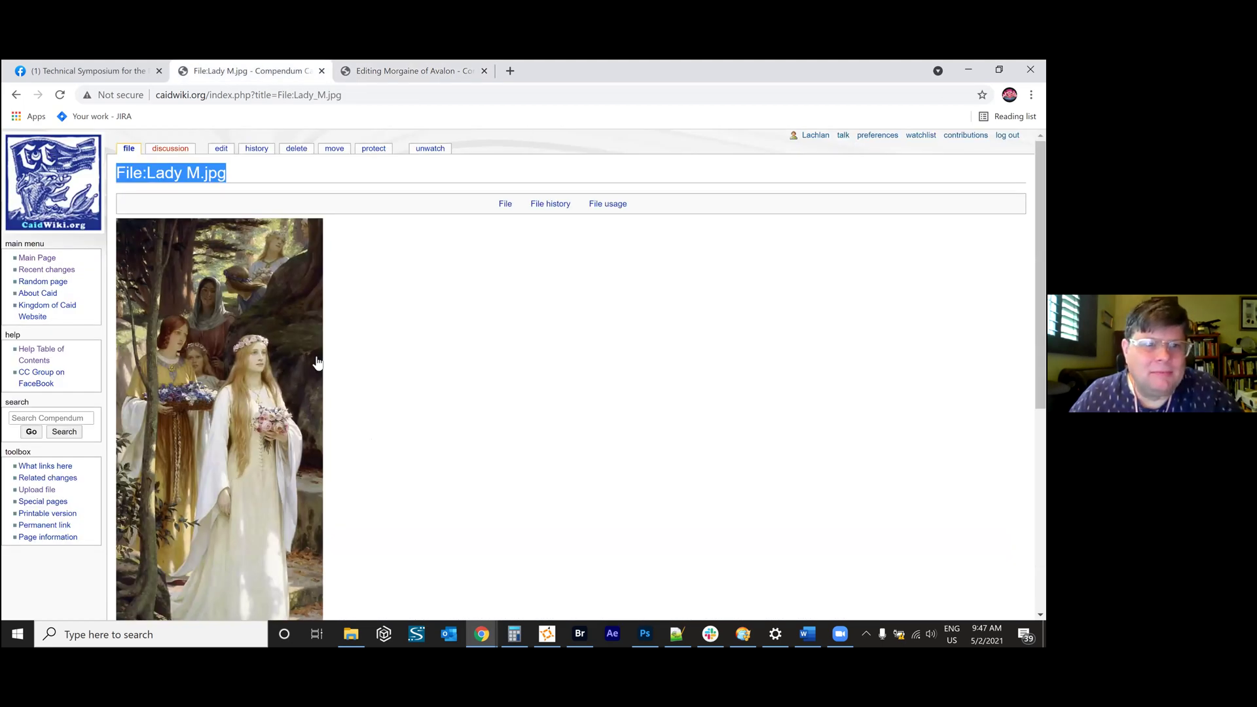
pyautogui.click(75, 189)
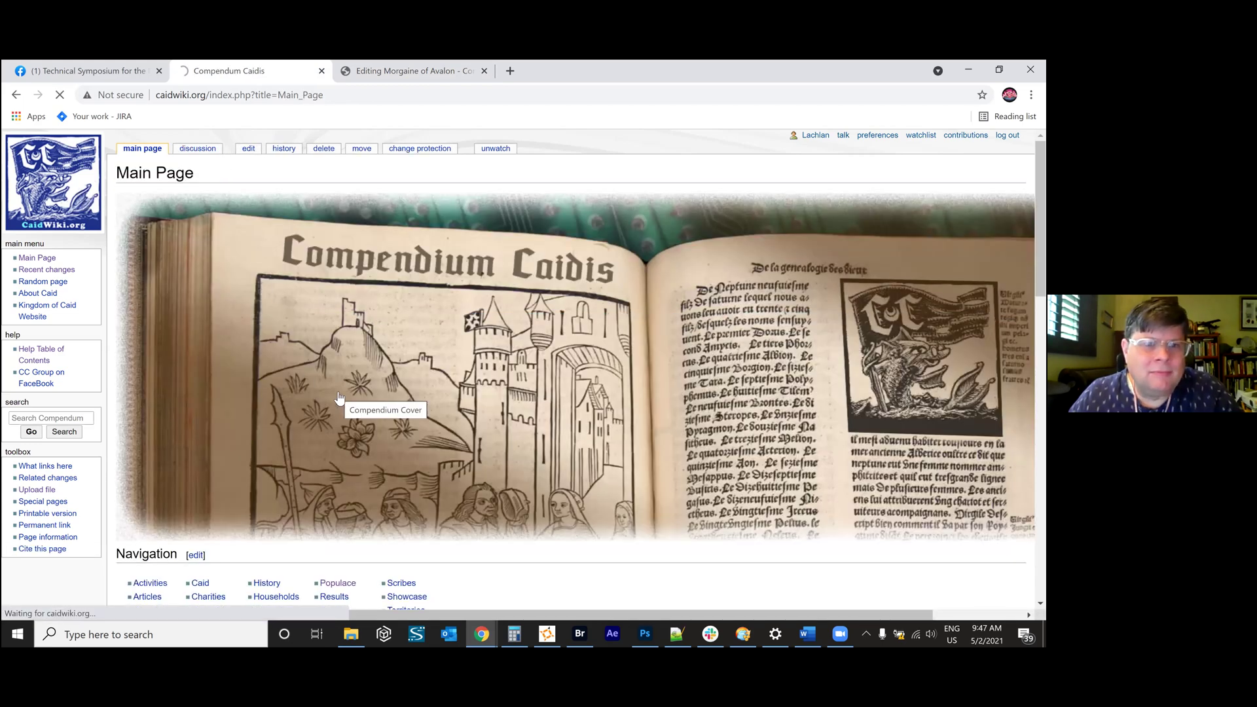
pyautogui.scroll(-15, 330, 386)
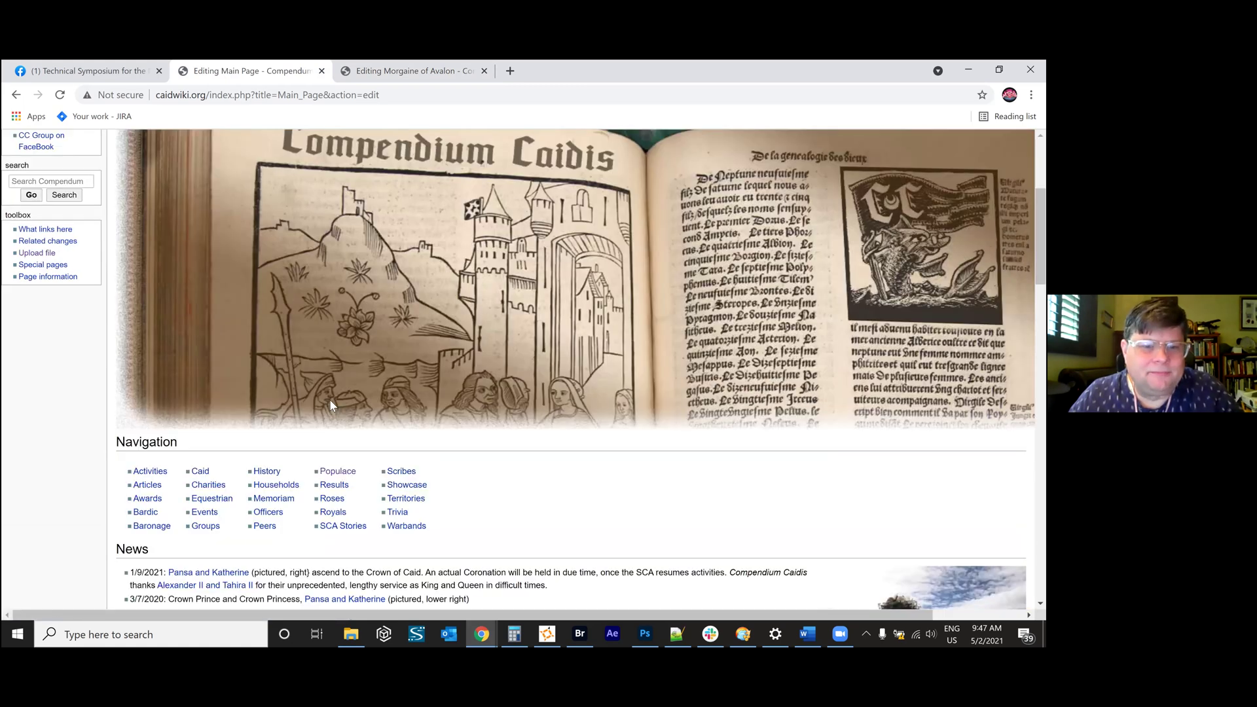
# Look through the Main Page code for how the cover image, News picture and In Memory gallery set image size and alignment.
pyautogui.scroll(-10, 314, 315)
pyautogui.scroll(12, 317, 308)
pyautogui.scroll(-2, 315, 327)
pyautogui.scroll(2, 315, 333)
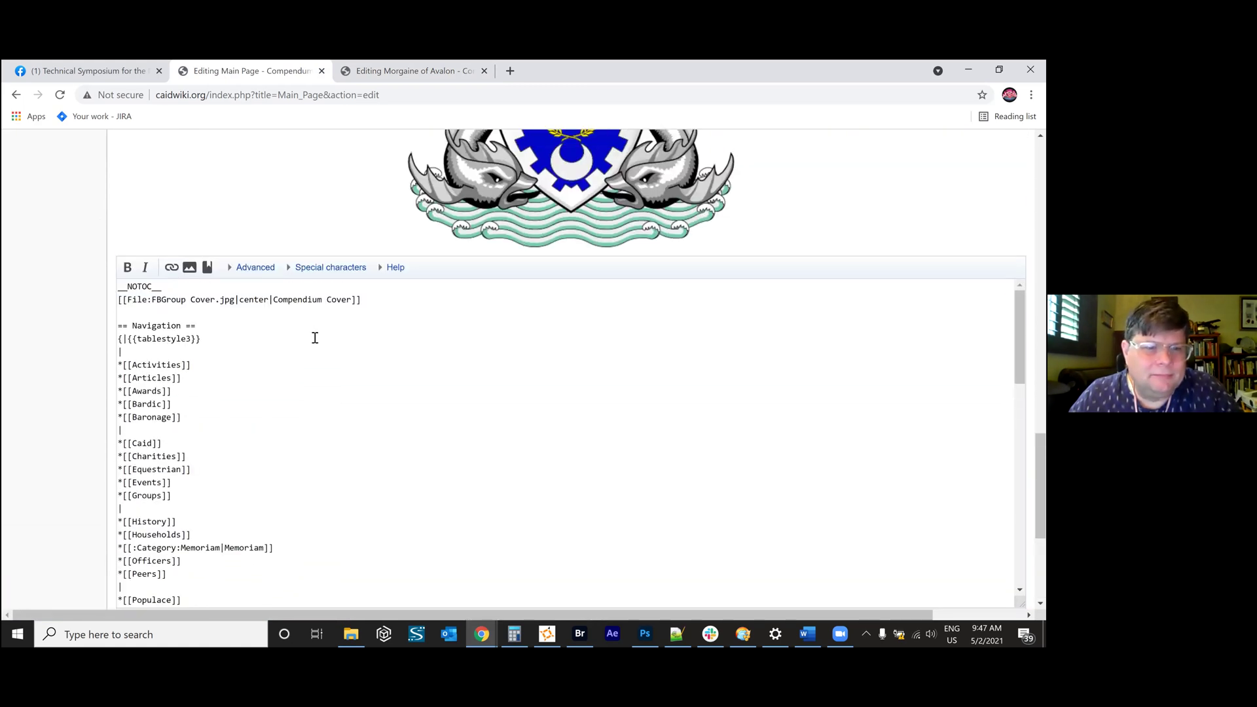
pyautogui.scroll(-8, 315, 337)
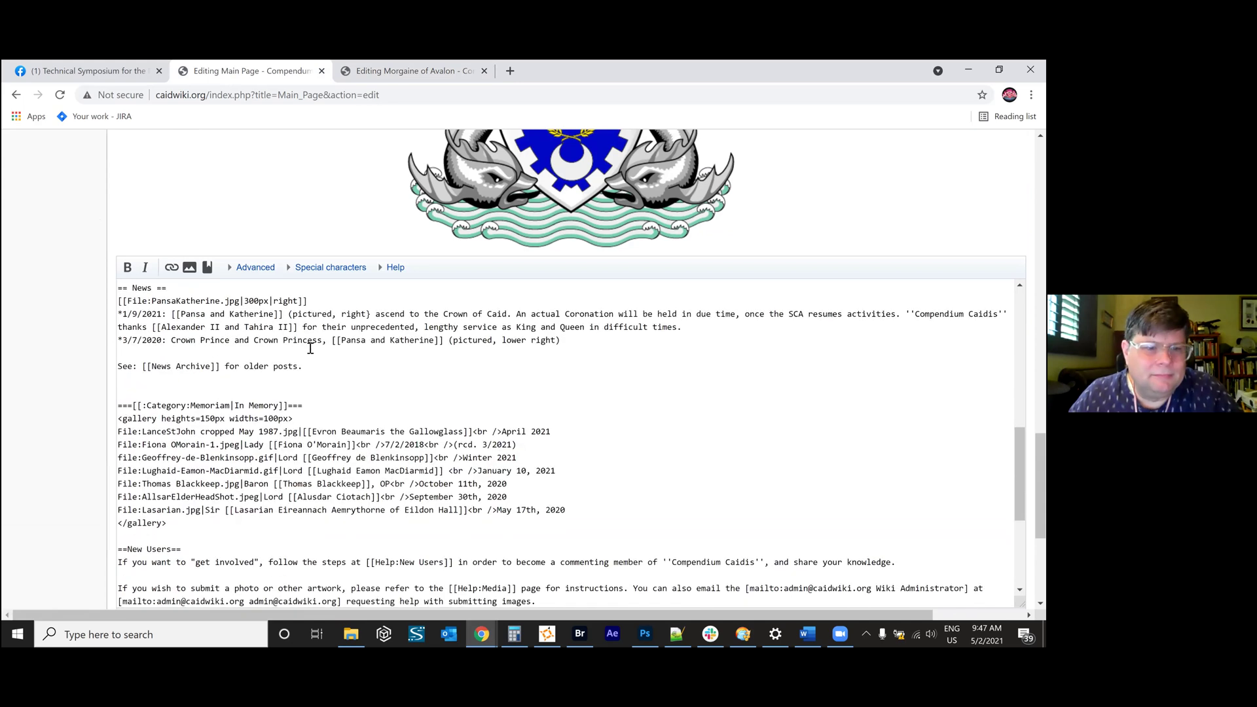
pyautogui.scroll(-1, 310, 347)
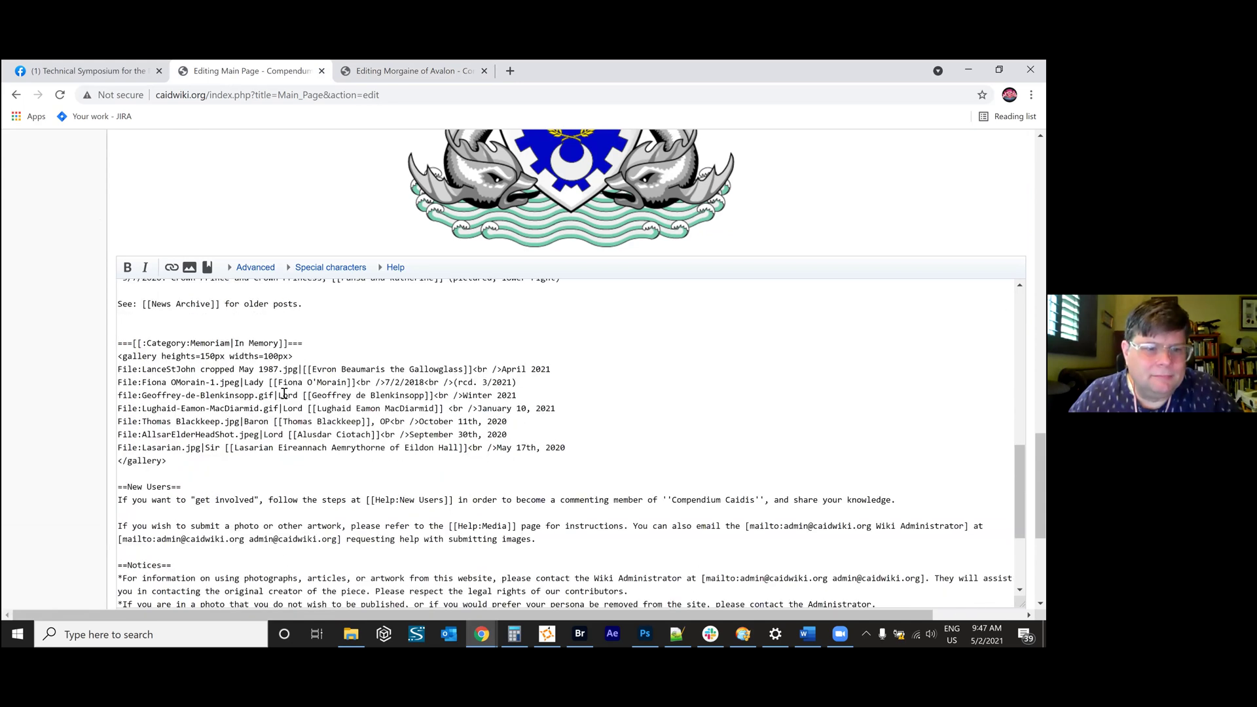
pyautogui.scroll(2, 284, 392)
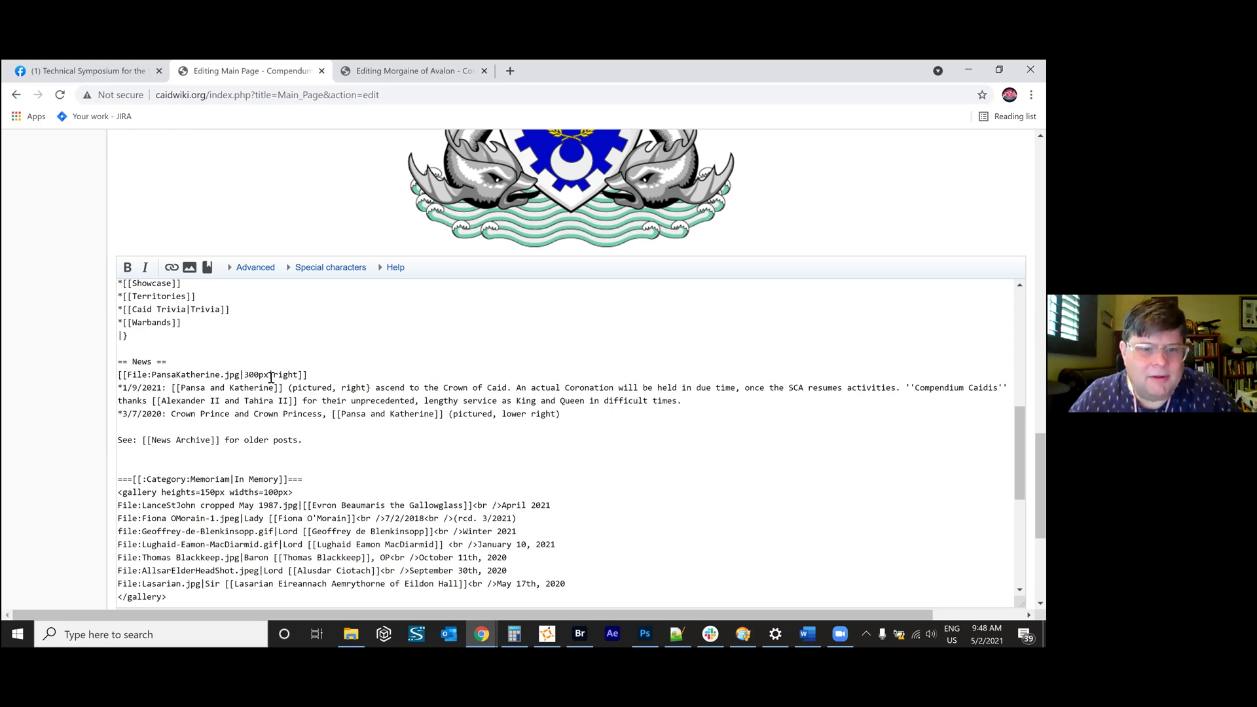
# Switch to the tab editing Morgaine of Avalon, change the Lady M.jpg image options to 200px|right and preview the page.
pyautogui.click(393, 72)
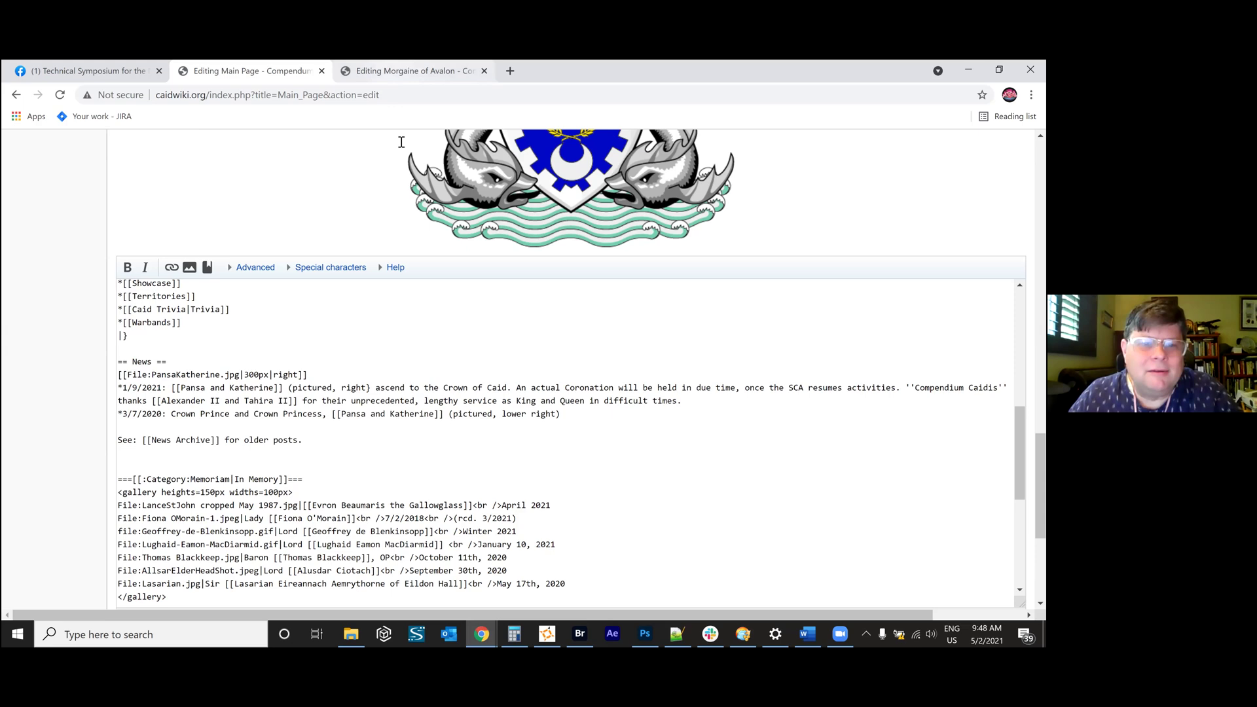
pyautogui.moveTo(233, 375); pyautogui.dragTo(206, 372)
pyautogui.press('BackSpace')
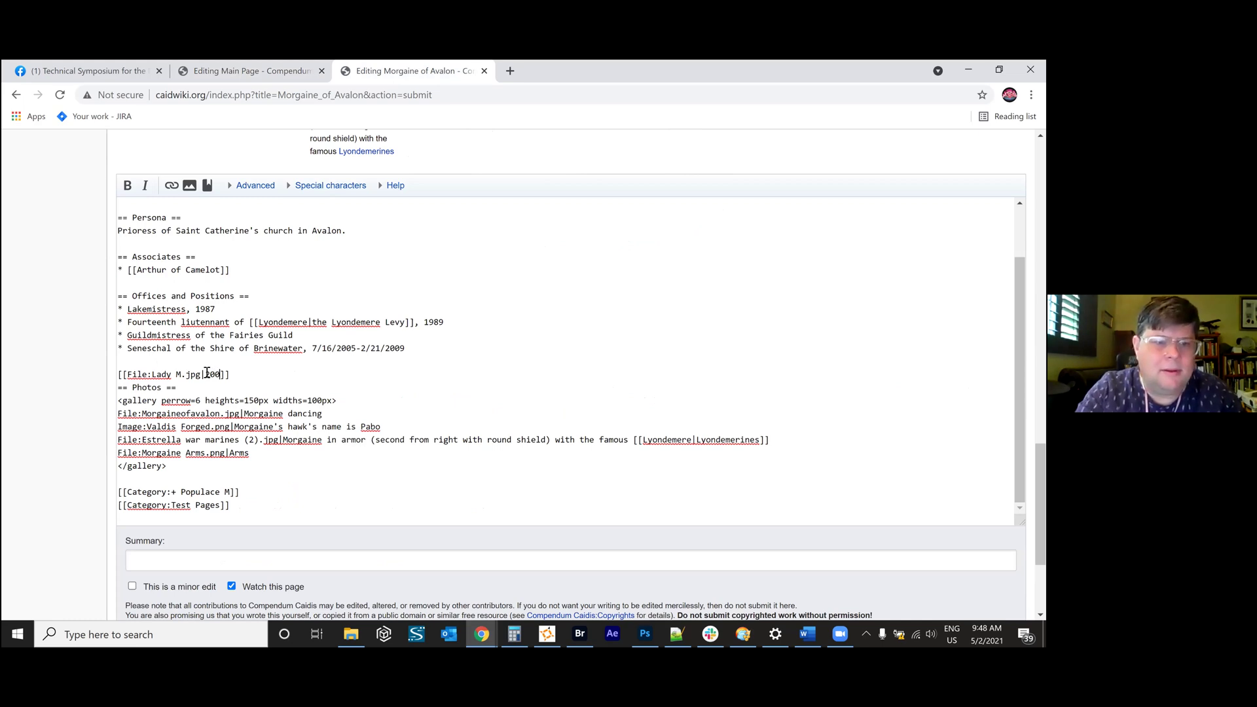
pyautogui.write('x|right')
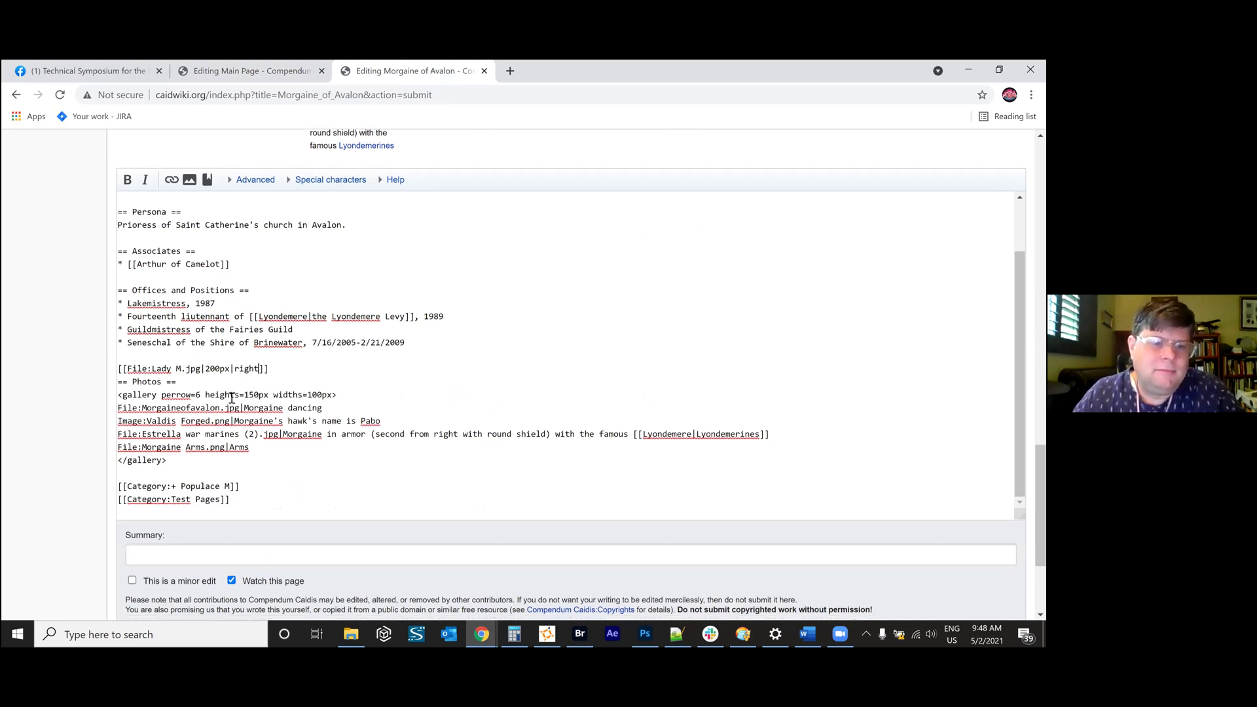
pyautogui.scroll(-1, 233, 401)
pyautogui.click(238, 572)
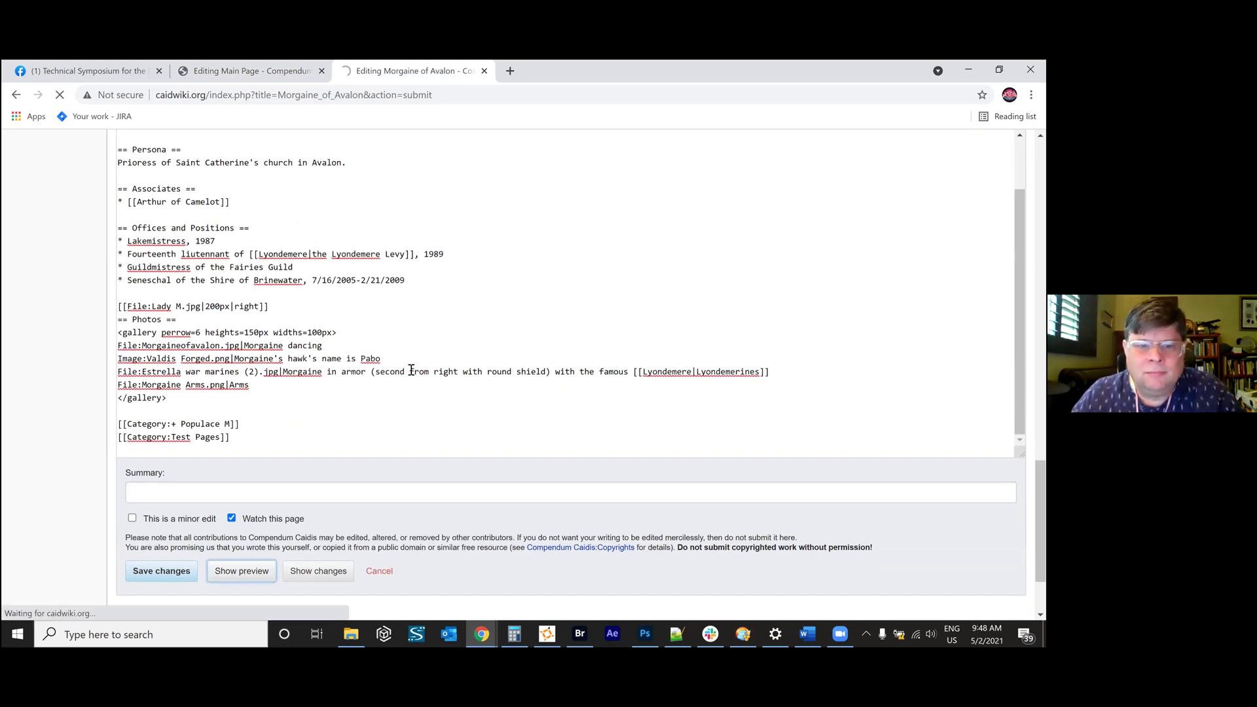
pyautogui.scroll(-9, 603, 337)
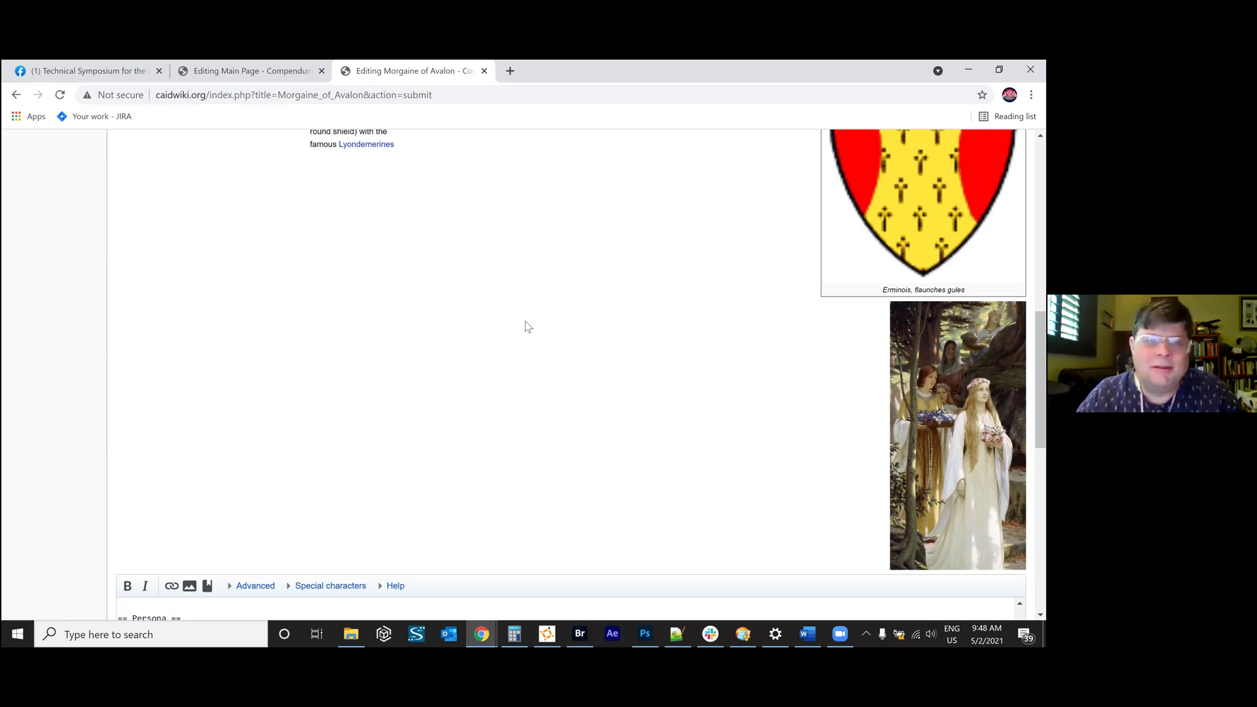
pyautogui.scroll(5, 514, 323)
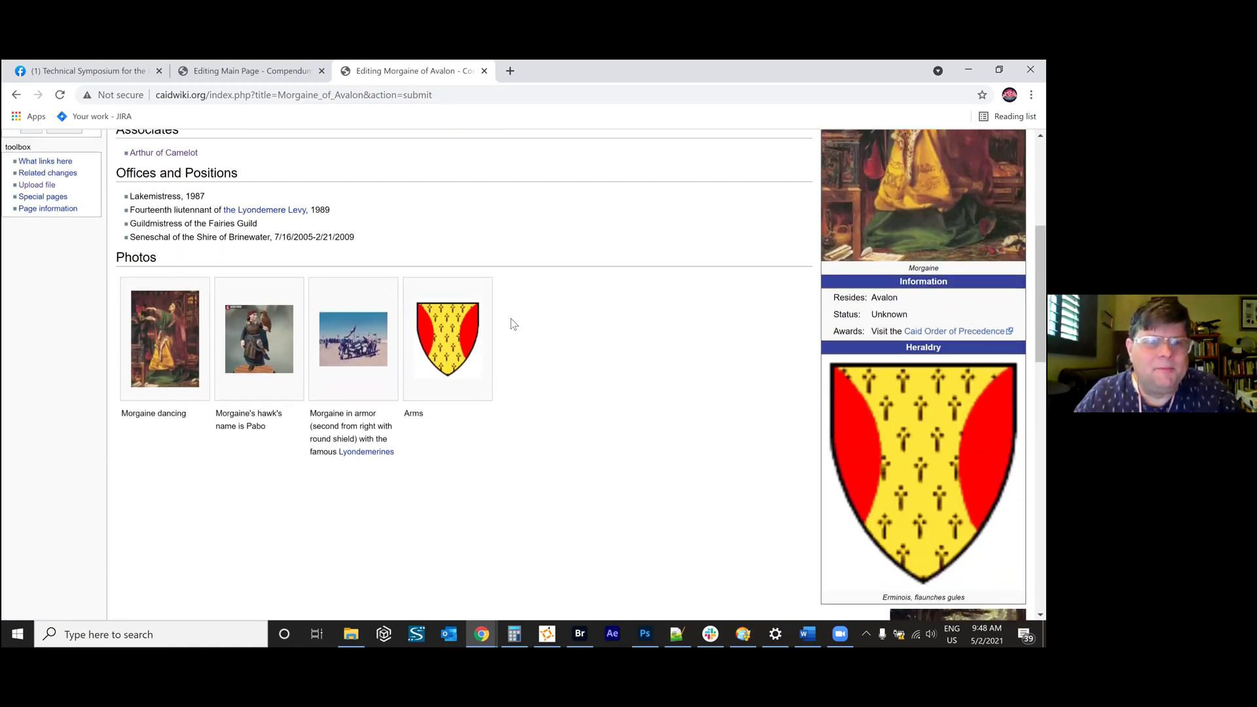
# Change the Lady M.jpg image alignment to left and preview its placement beside the Photos section.
pyautogui.scroll(-10, 261, 543)
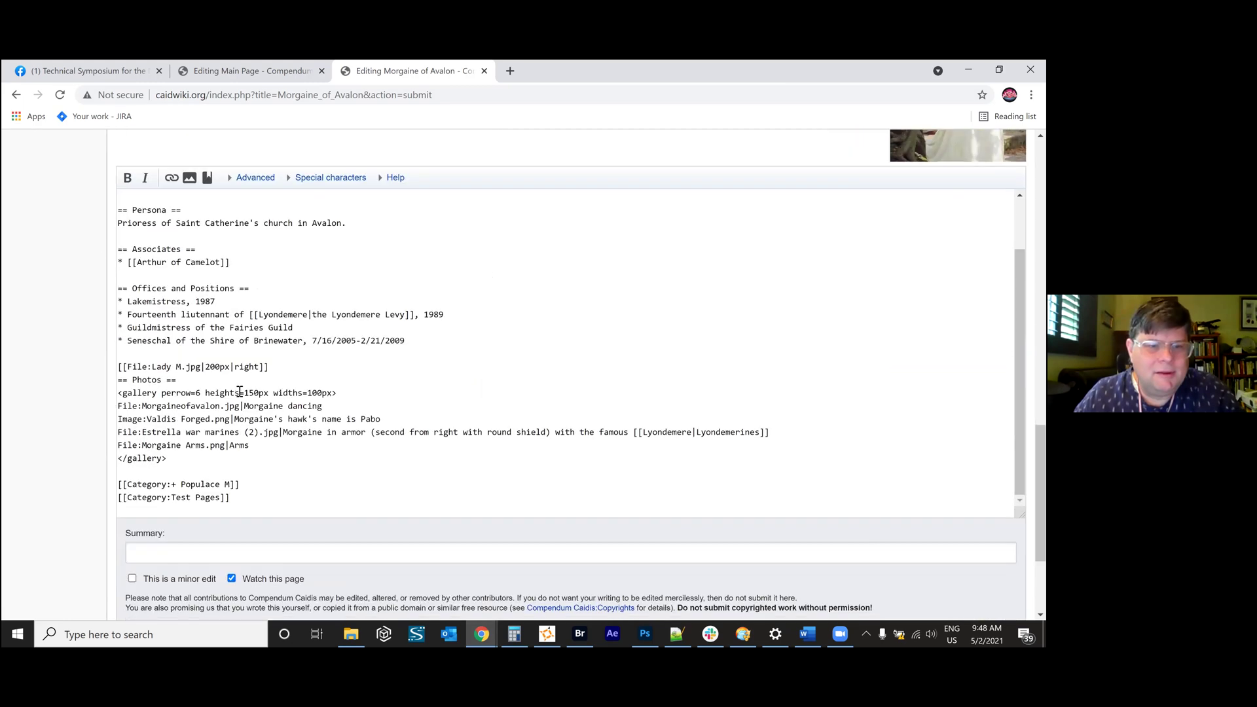
pyautogui.moveTo(234, 367); pyautogui.dragTo(255, 375)
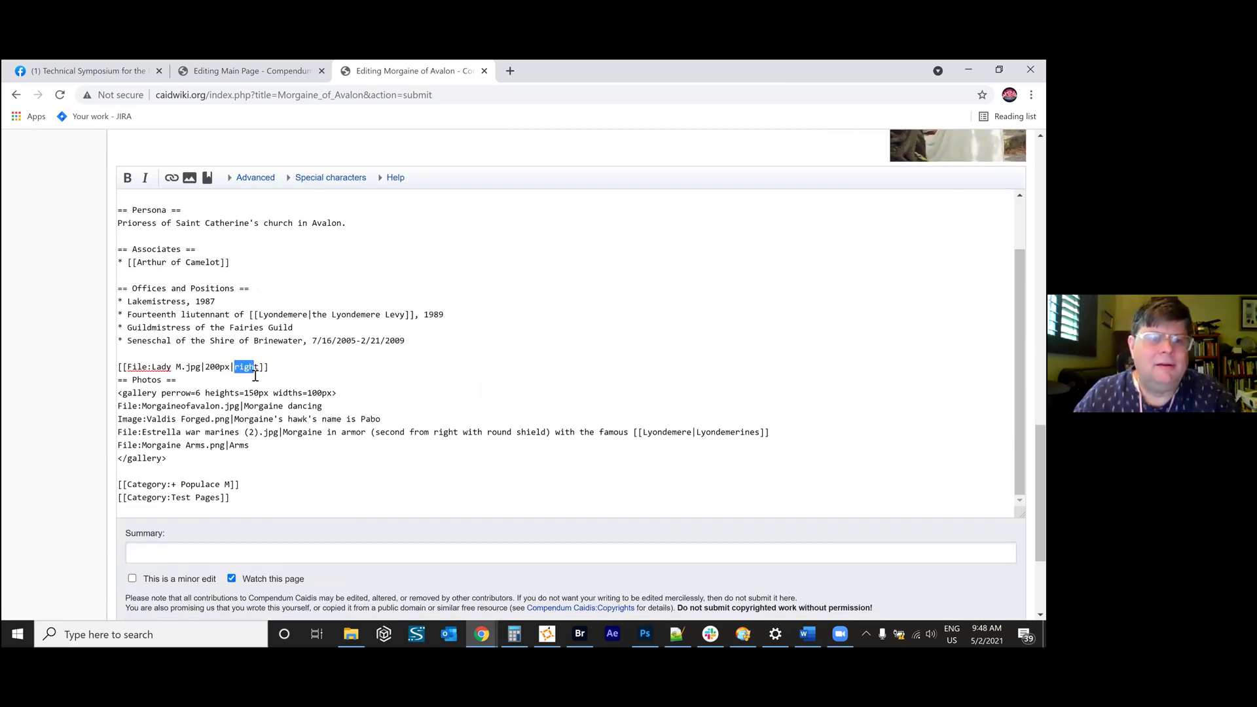
pyautogui.write('lef')
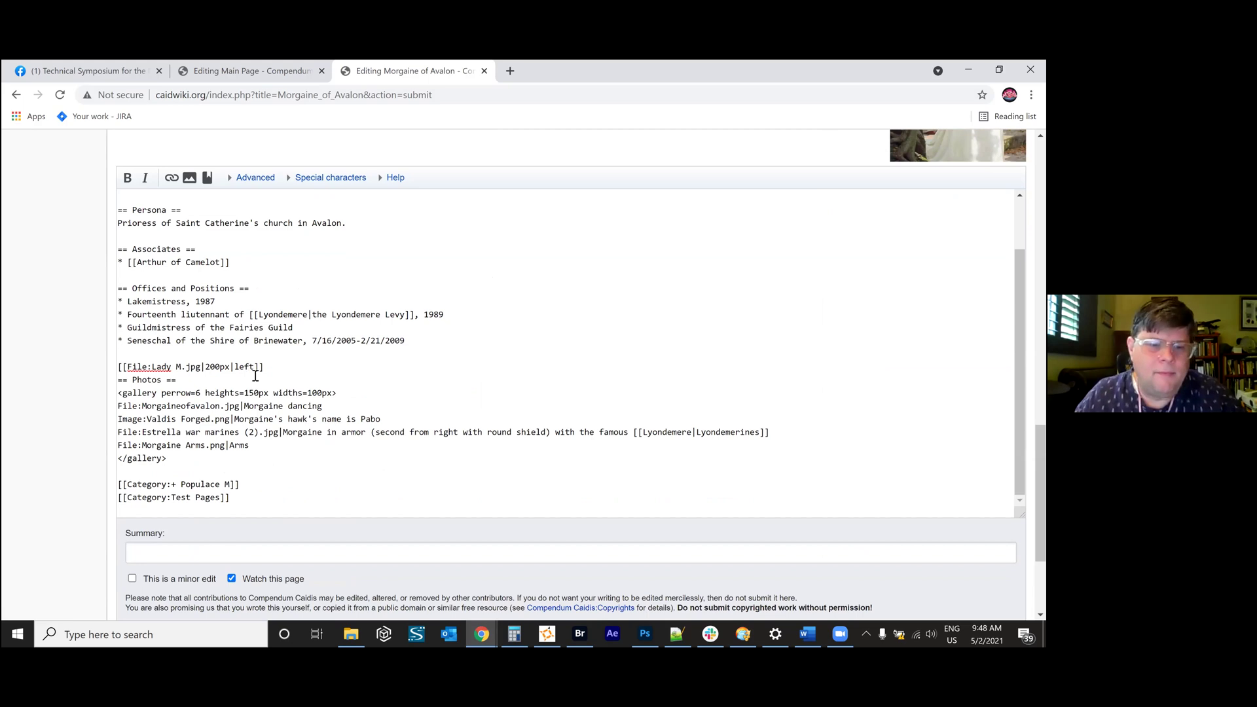
pyautogui.scroll(-3, 715, 339)
pyautogui.hotkey('alt', 'shift', 'p')
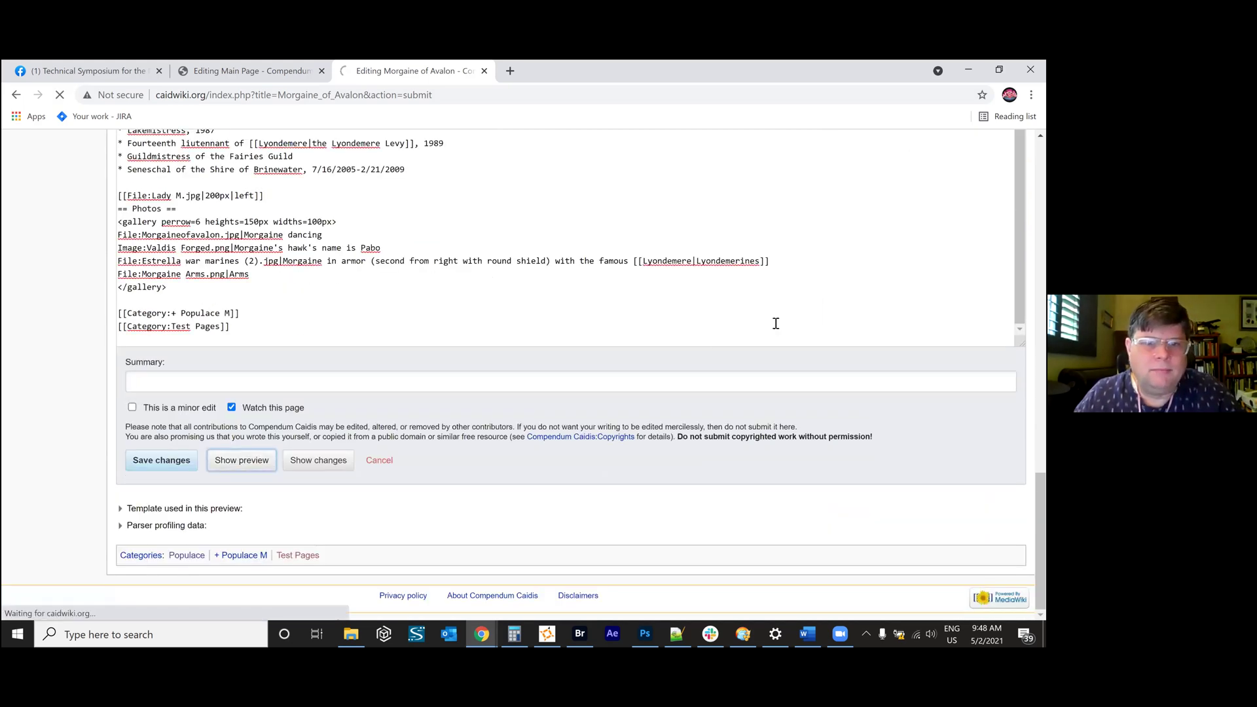
pyautogui.scroll(-4, 768, 347)
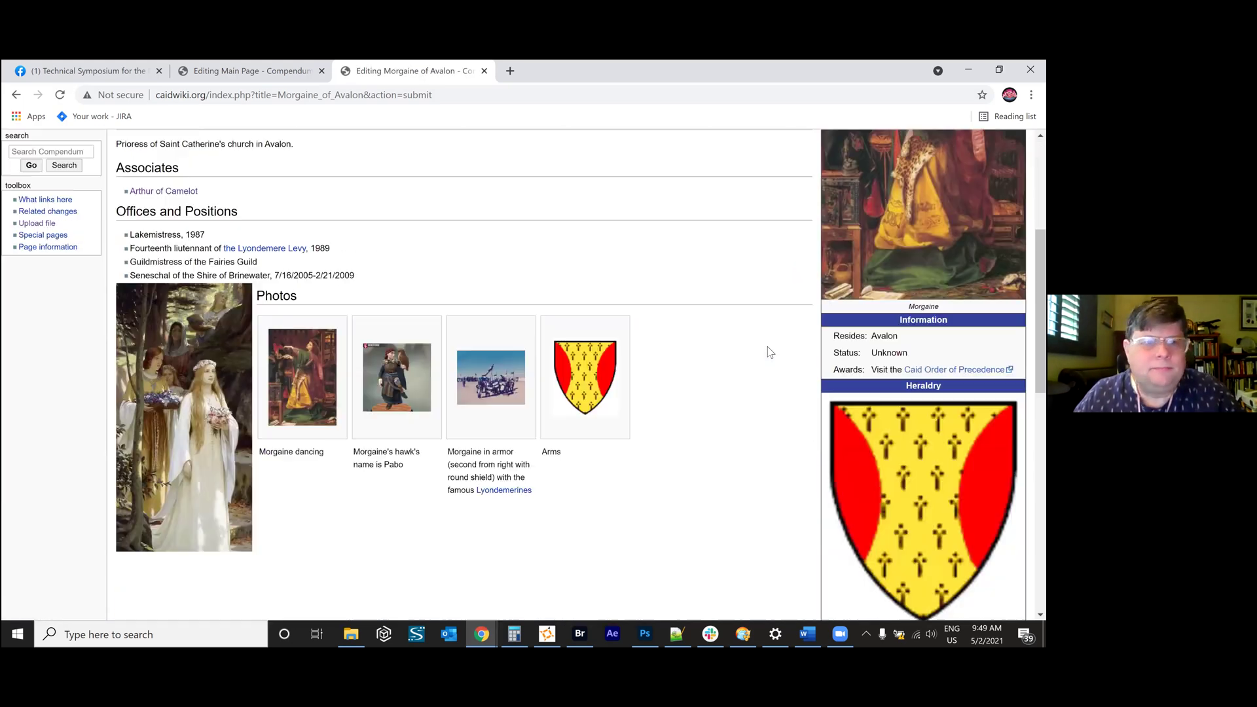
pyautogui.scroll(-2, 767, 347)
pyautogui.scroll(2, 347, 278)
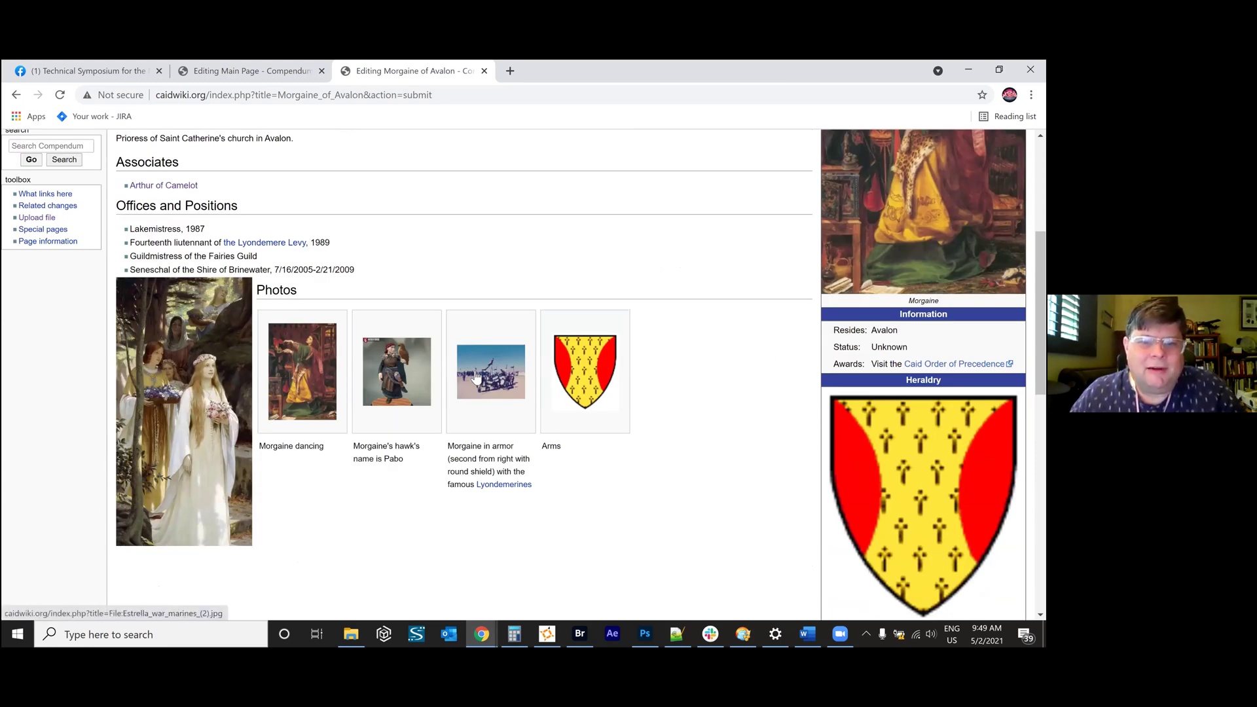
# Add File:Lady M.jpg as a new last entry in the Photos gallery with the caption "Morgaine again".
pyautogui.scroll(-10, 449, 415)
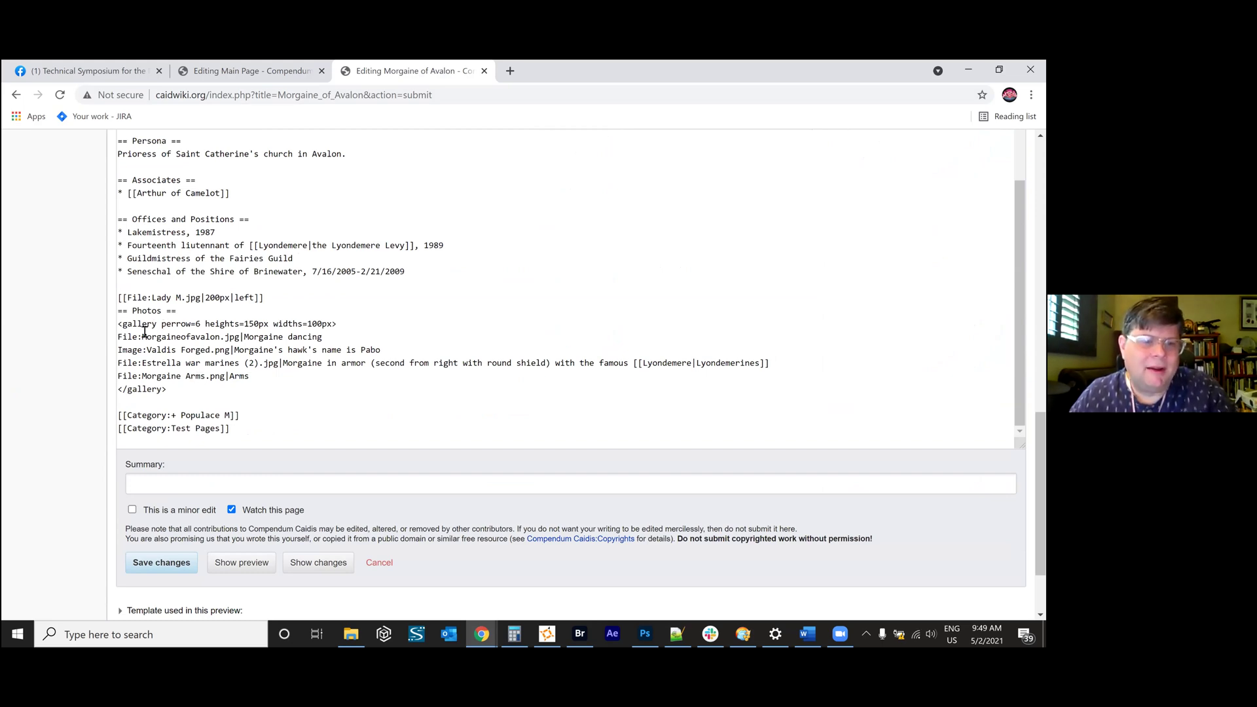
pyautogui.scroll(2, 309, 326)
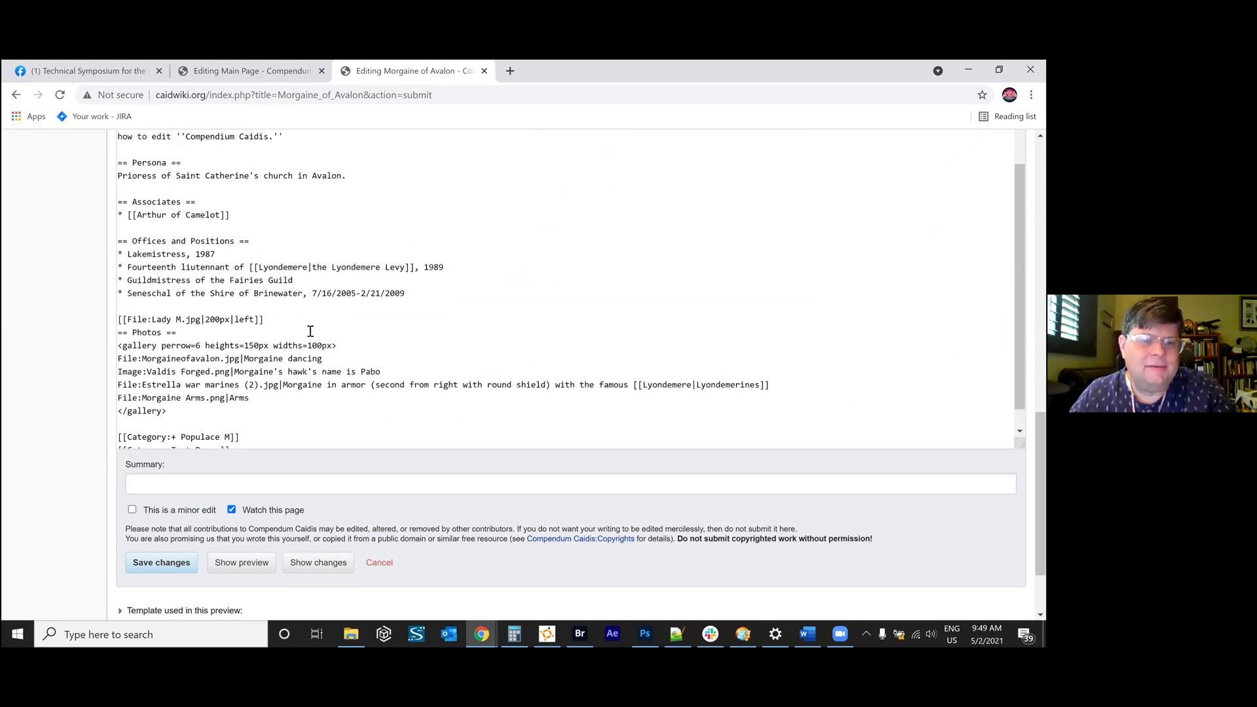
pyautogui.scroll(-2, 288, 313)
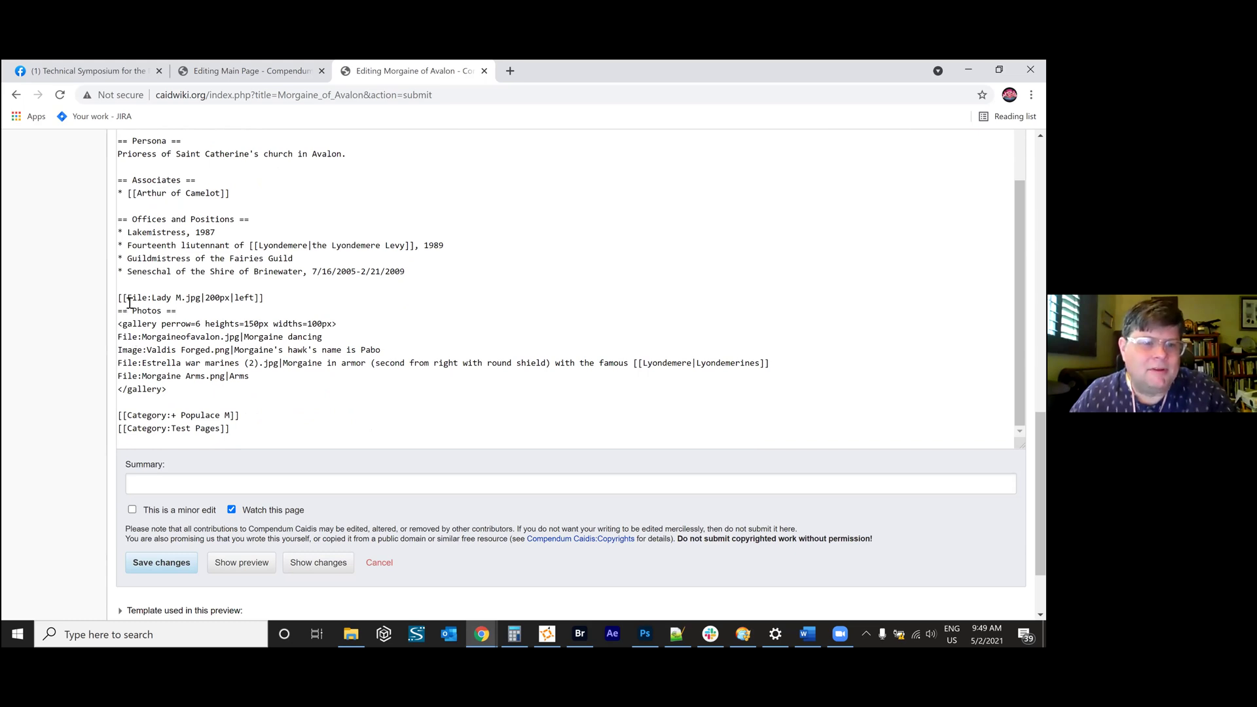
pyautogui.moveTo(129, 301); pyautogui.dragTo(200, 300)
pyautogui.hotkey('ctrl', 'c')
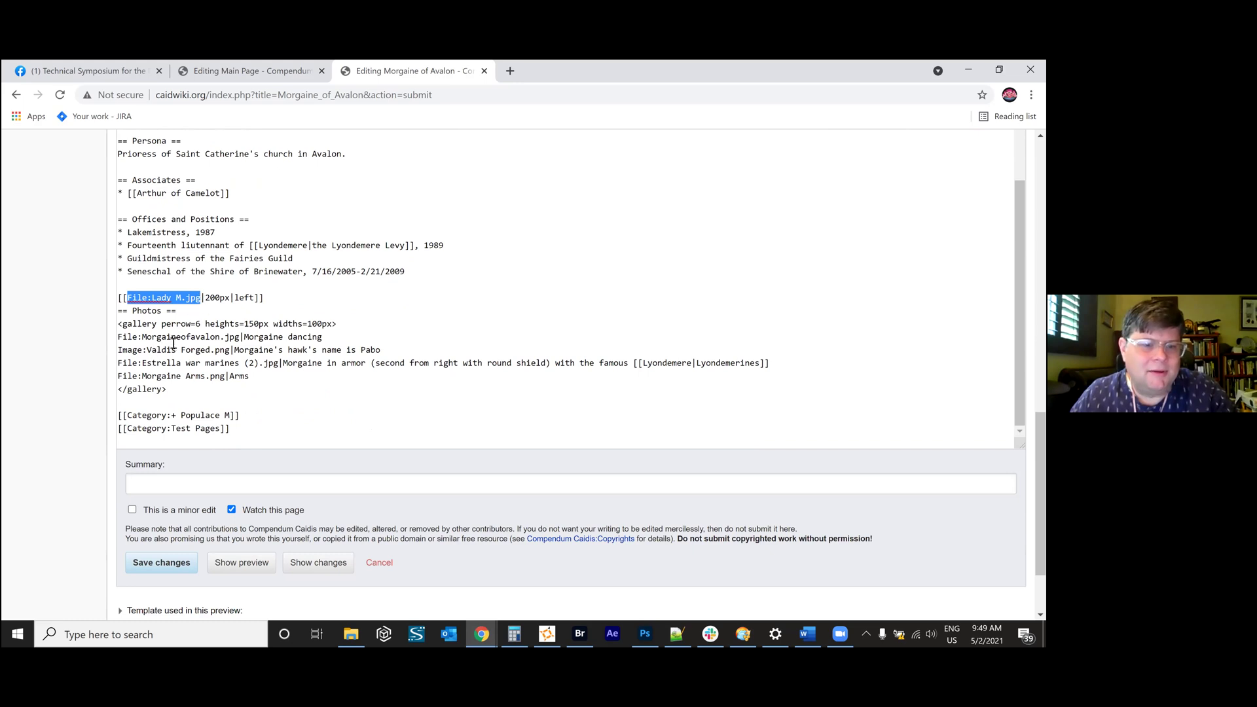
pyautogui.click(271, 378)
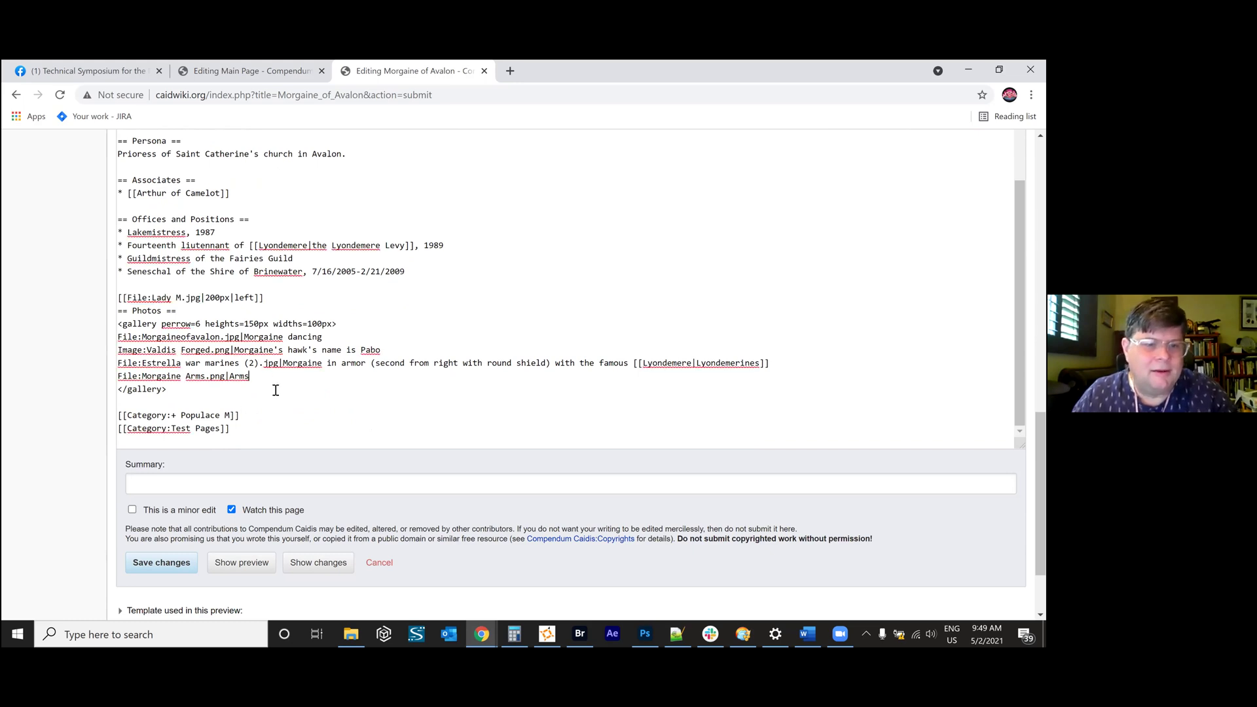
pyautogui.press('Return')
pyautogui.scroll(-2, 276, 390)
pyautogui.hotkey('ctrl', 'v')
pyautogui.write('|')
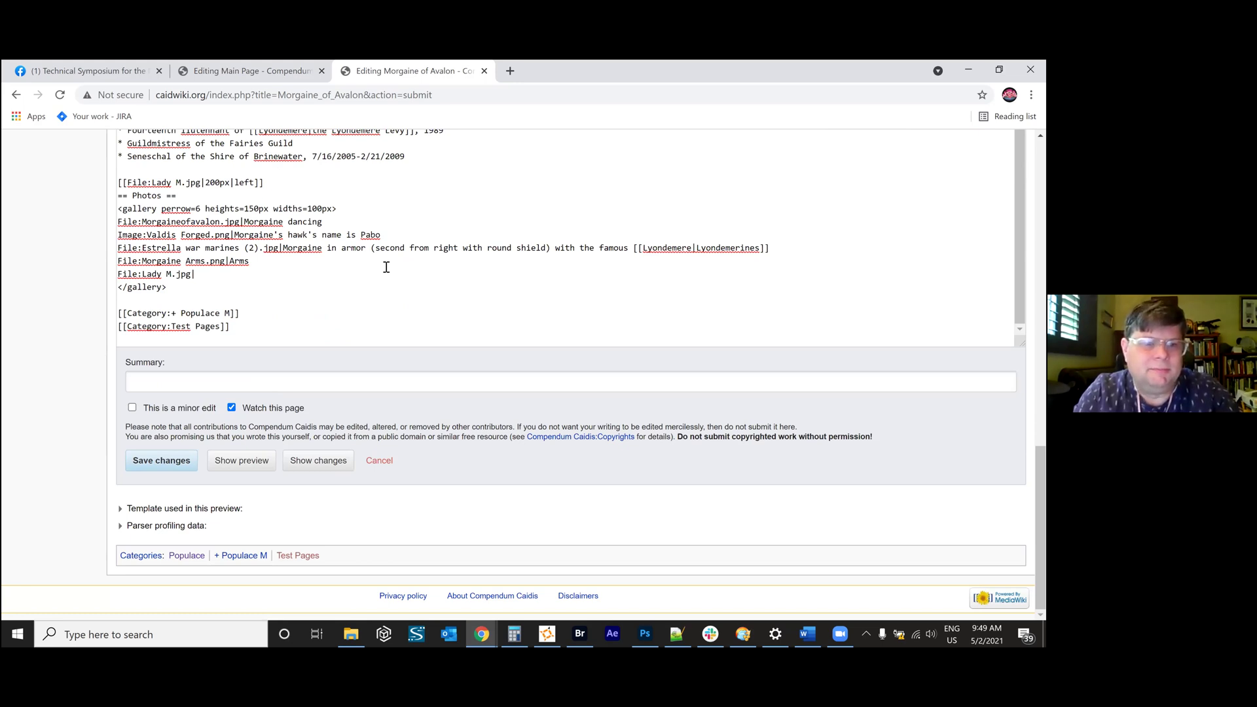
pyautogui.write('orgaine again')
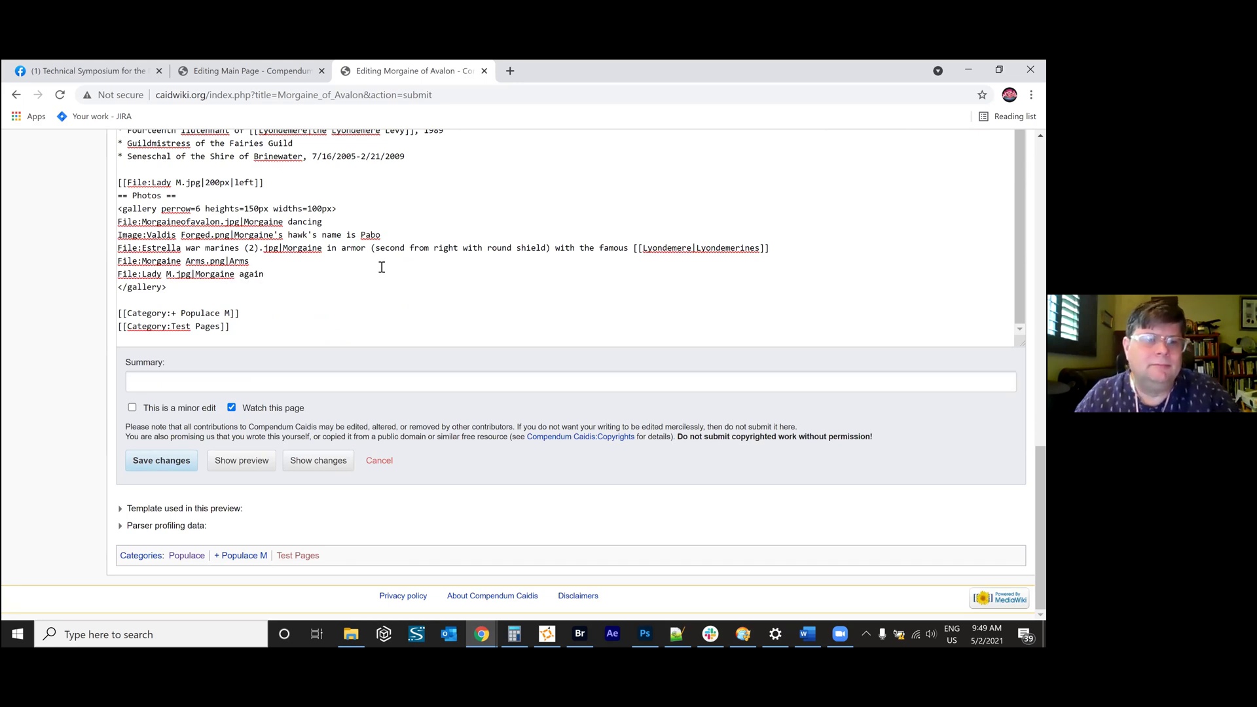
# Delete the standalone Lady M.jpg image line above the Photos heading and preview the page.
pyautogui.scroll(2, 383, 265)
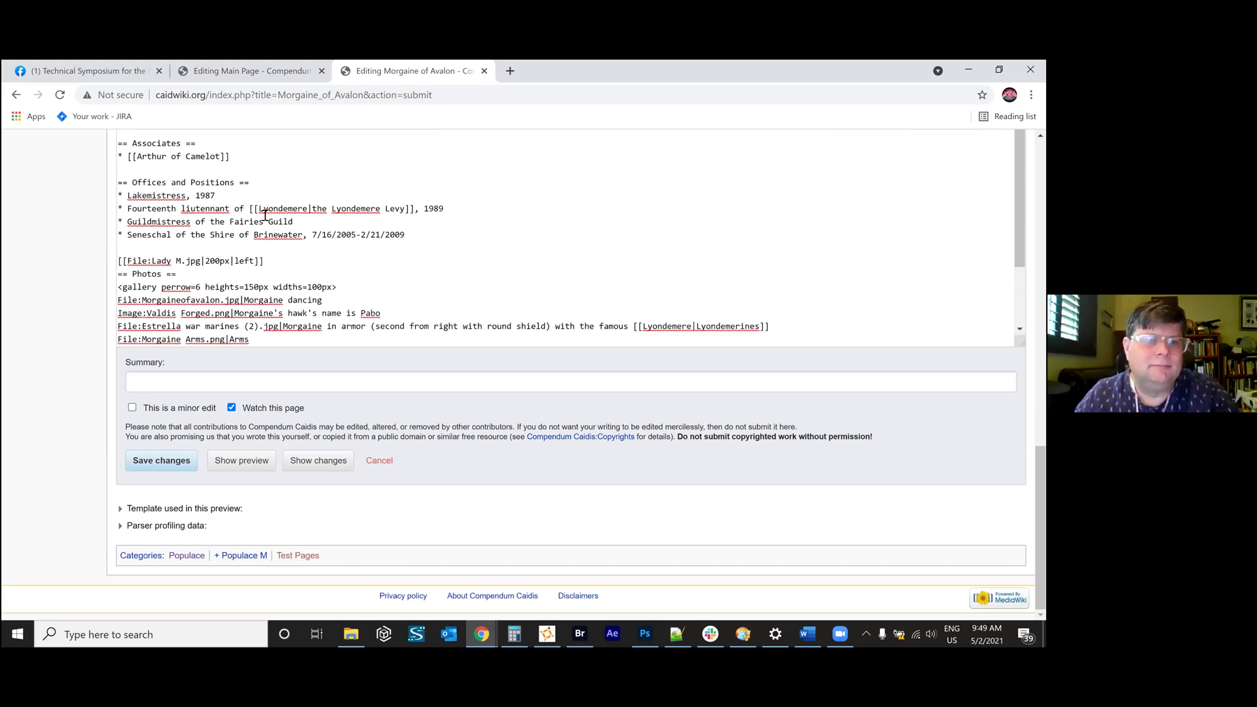
pyautogui.moveTo(292, 261); pyautogui.dragTo(279, 254)
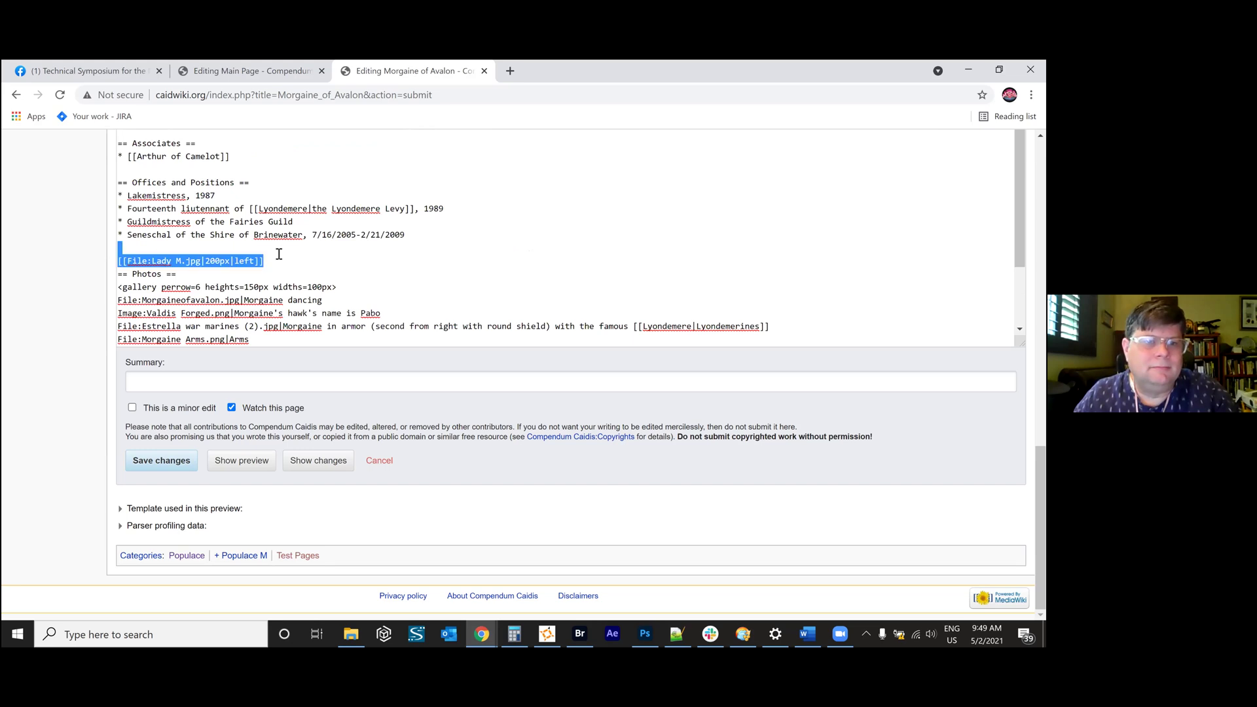
pyautogui.press('BackSpace')
pyautogui.scroll(-1, 291, 295)
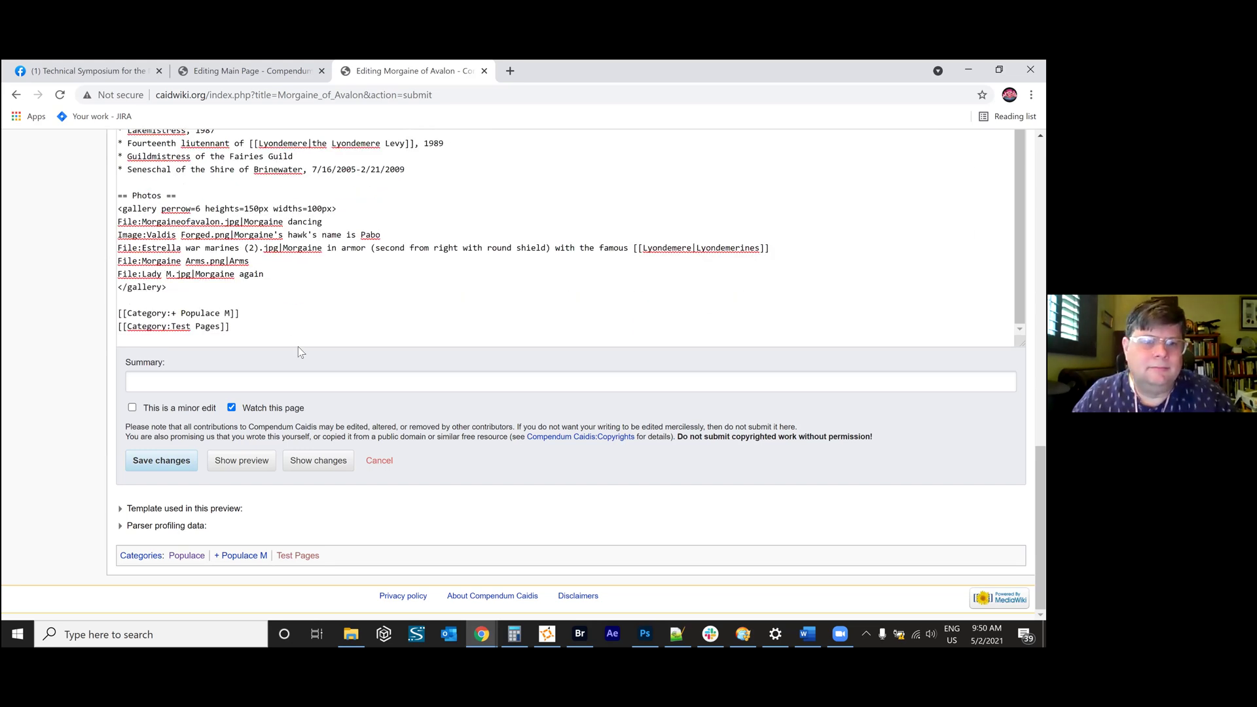
pyautogui.click(260, 465)
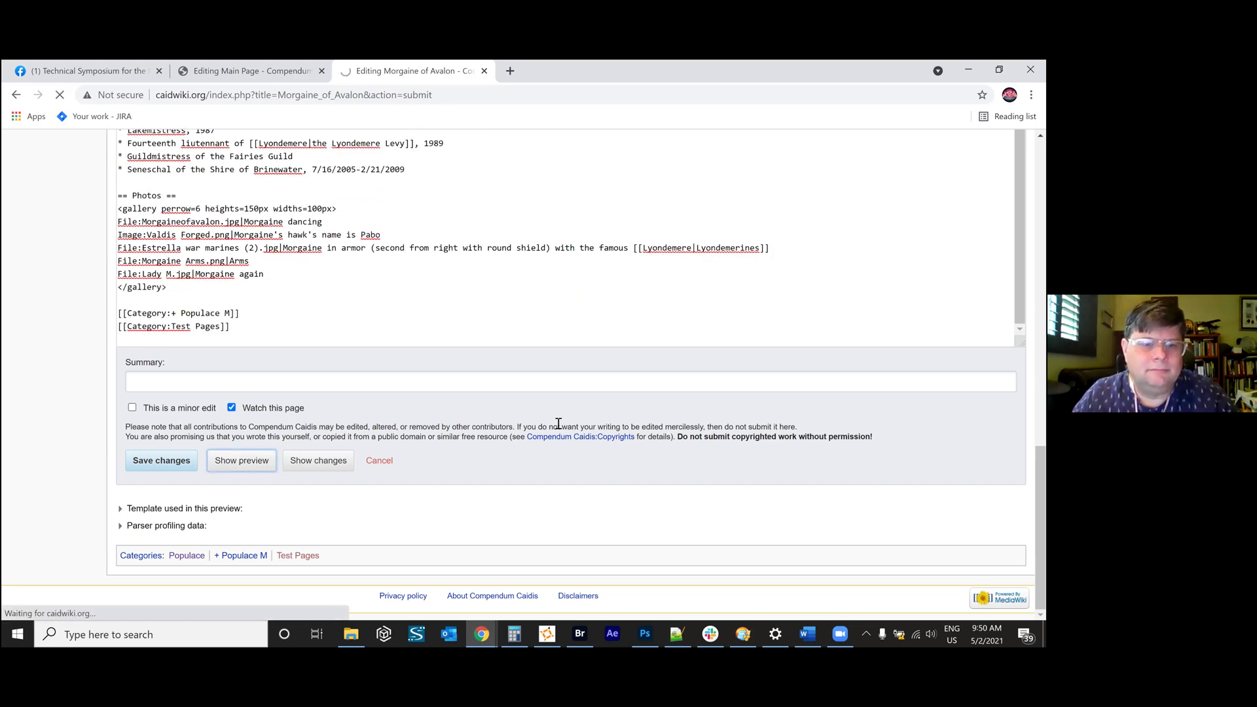
pyautogui.scroll(-5, 548, 406)
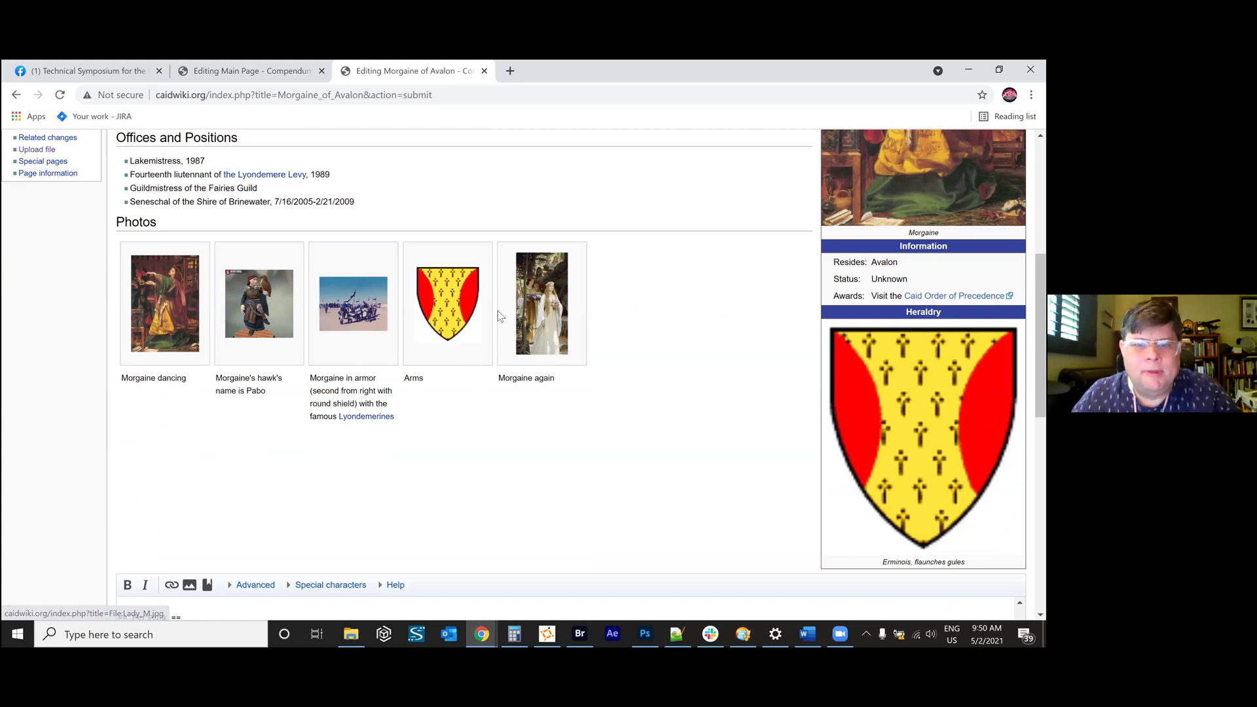
# Examine the height and width settings in the opening tag of the Photos gallery code.
pyautogui.scroll(-4, 386, 524)
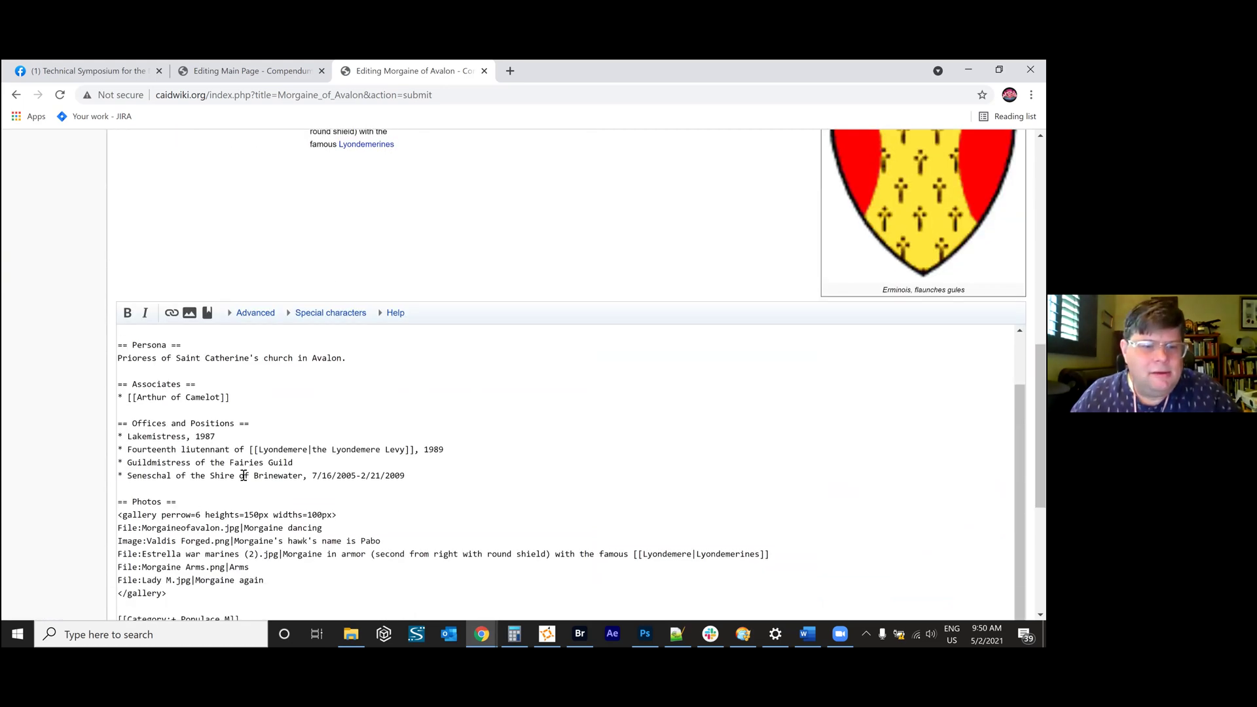
pyautogui.scroll(-2, 244, 475)
pyautogui.moveTo(206, 380); pyautogui.dragTo(269, 381)
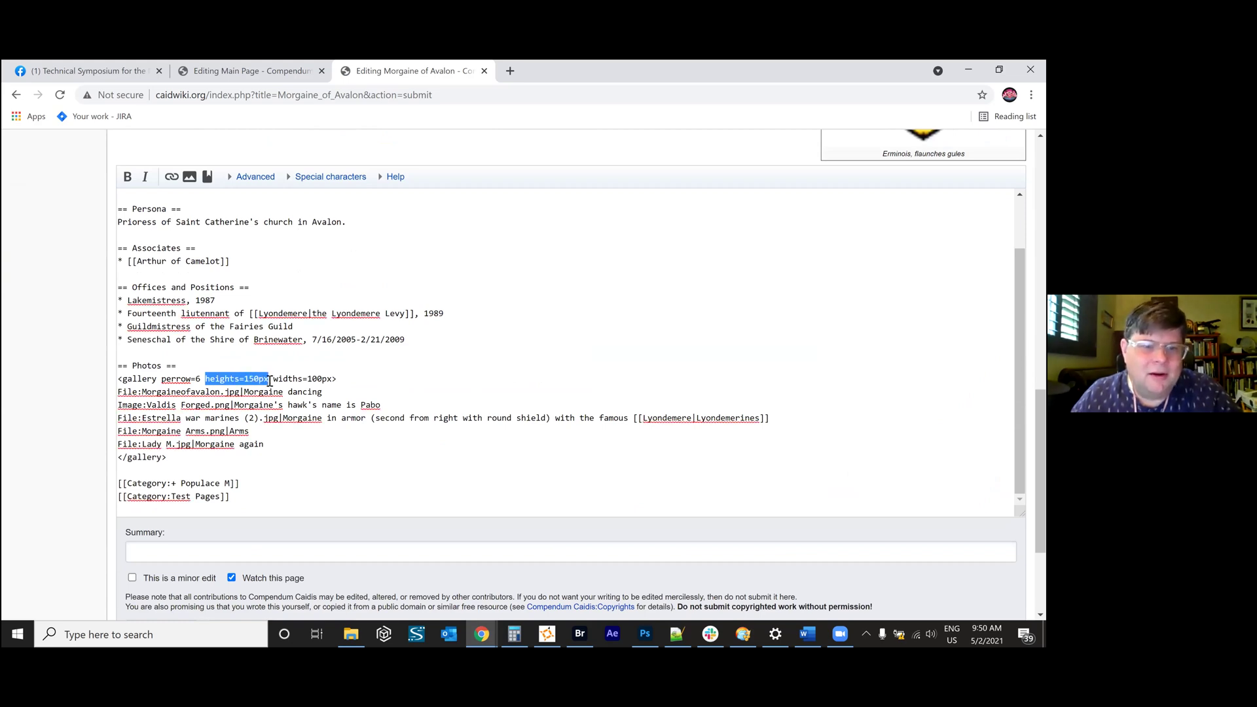
pyautogui.moveTo(273, 379); pyautogui.dragTo(327, 380)
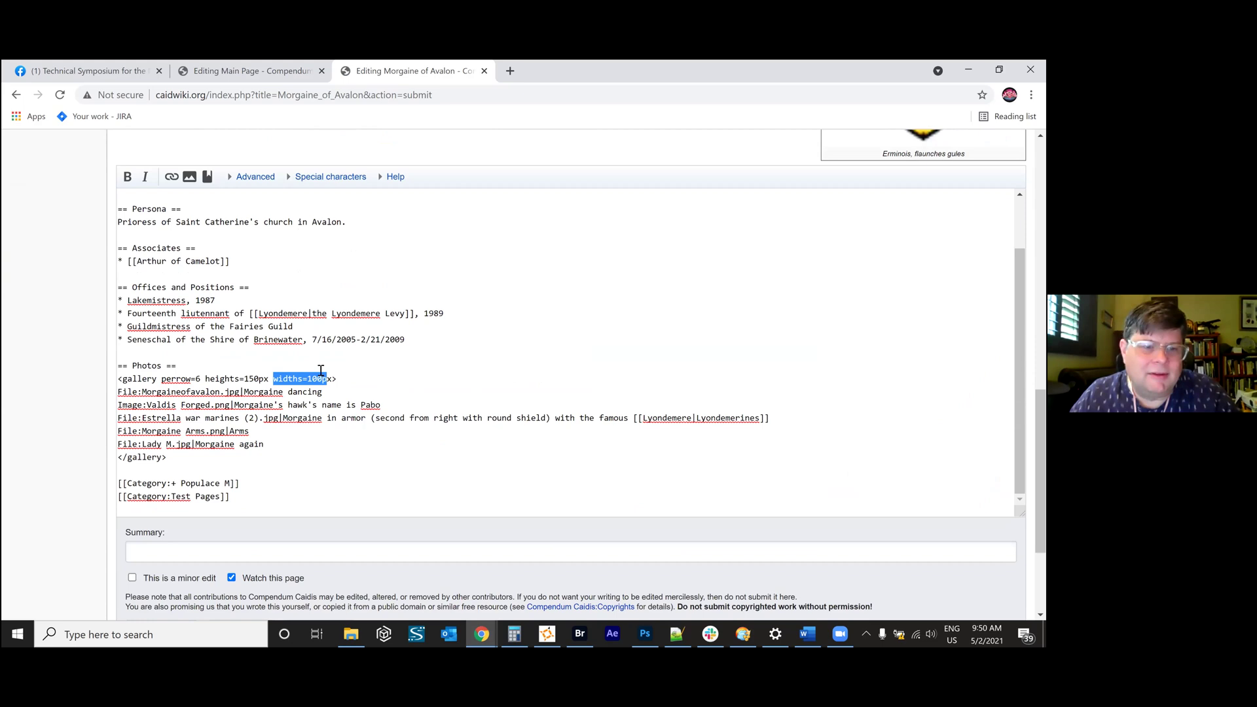
pyautogui.scroll(1, 329, 371)
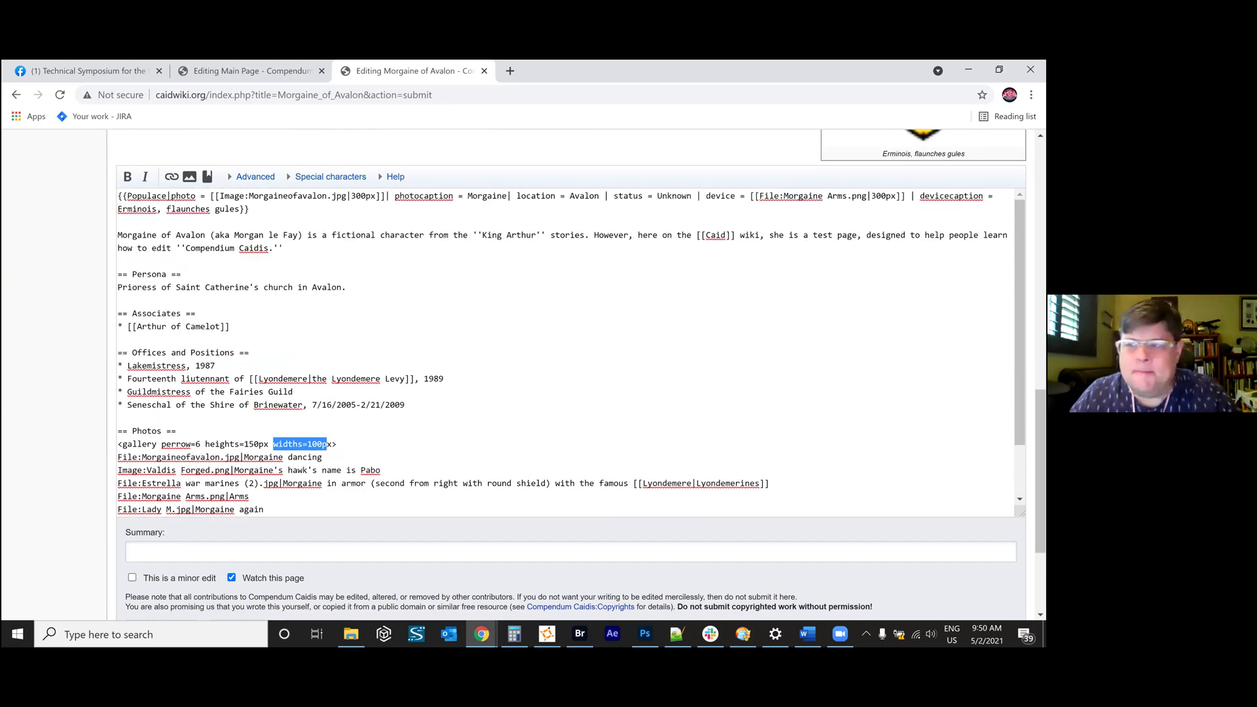